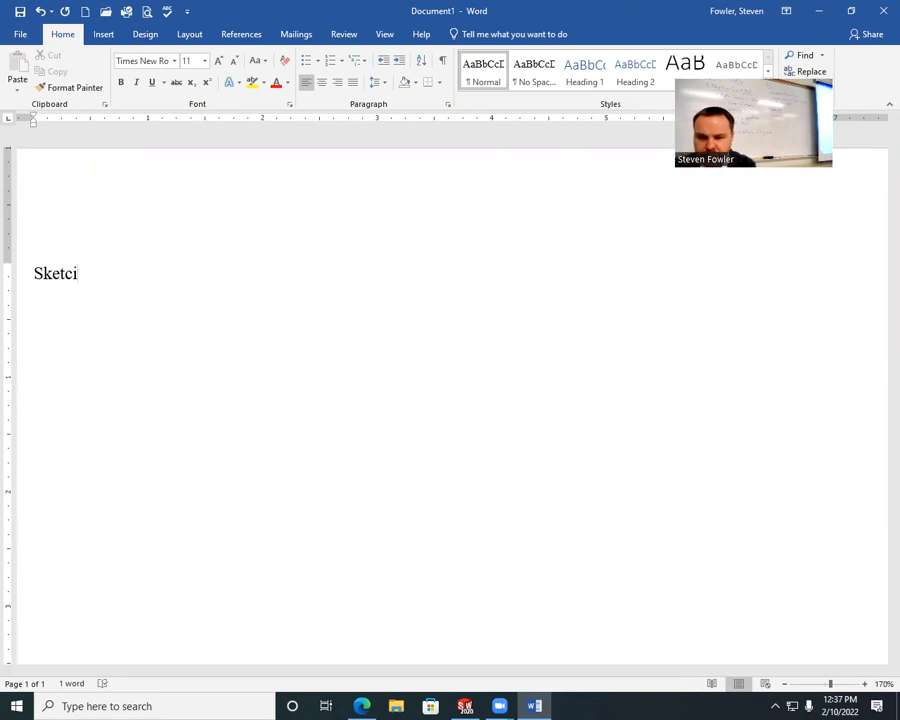
Complete the opening line of the notes so it reads "Sketching concepts".
key("BackSpace")
type("hing ")
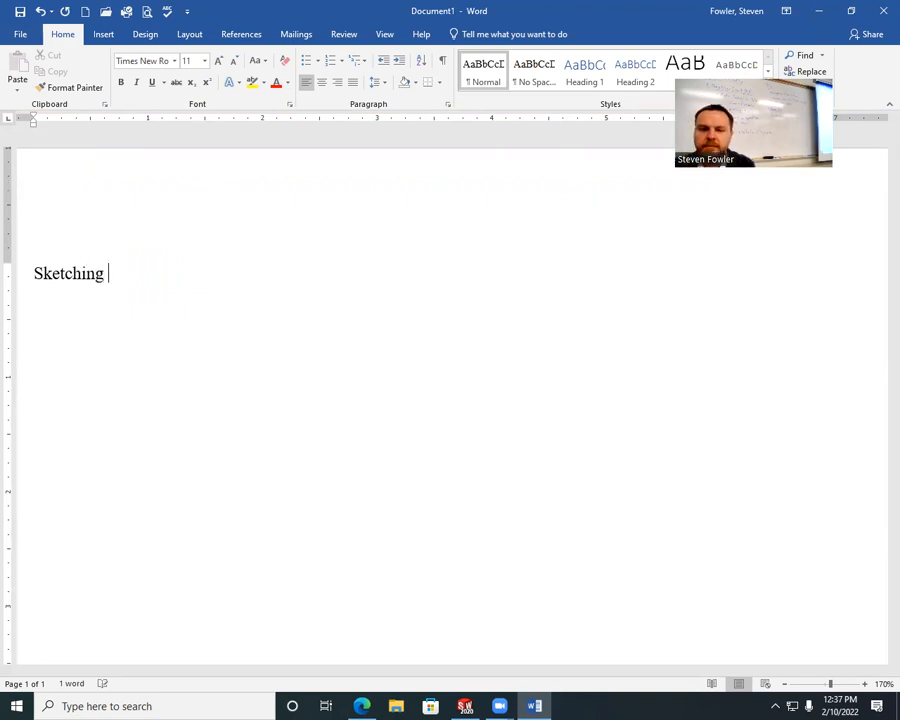
type("concepts")
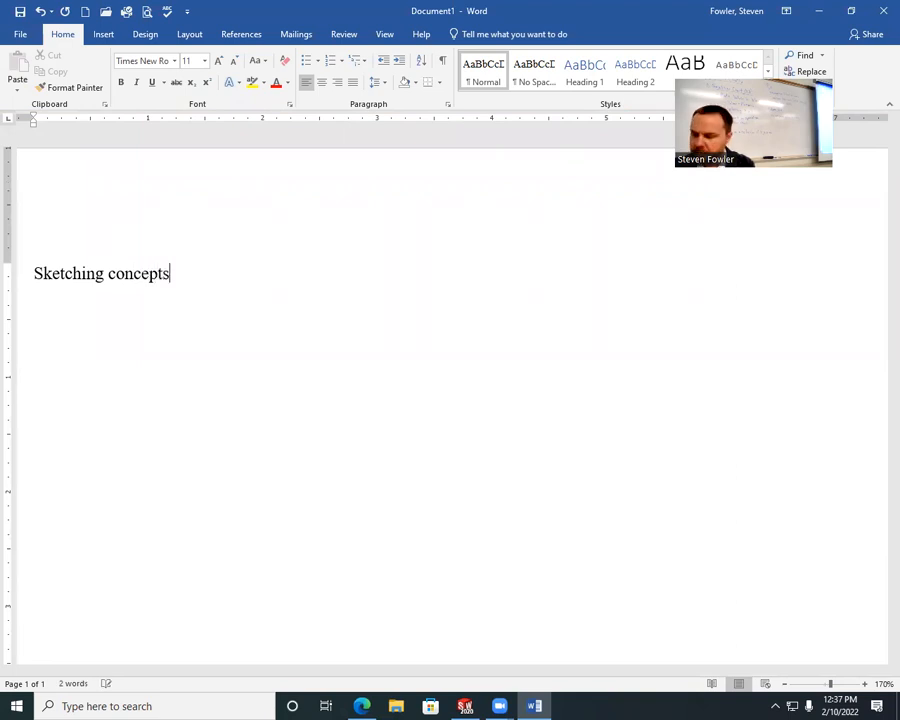
Add an indented line "Smart dimension" under the "Sketching concepts" heading.
key("Return")
key("Tab")
type("sm")
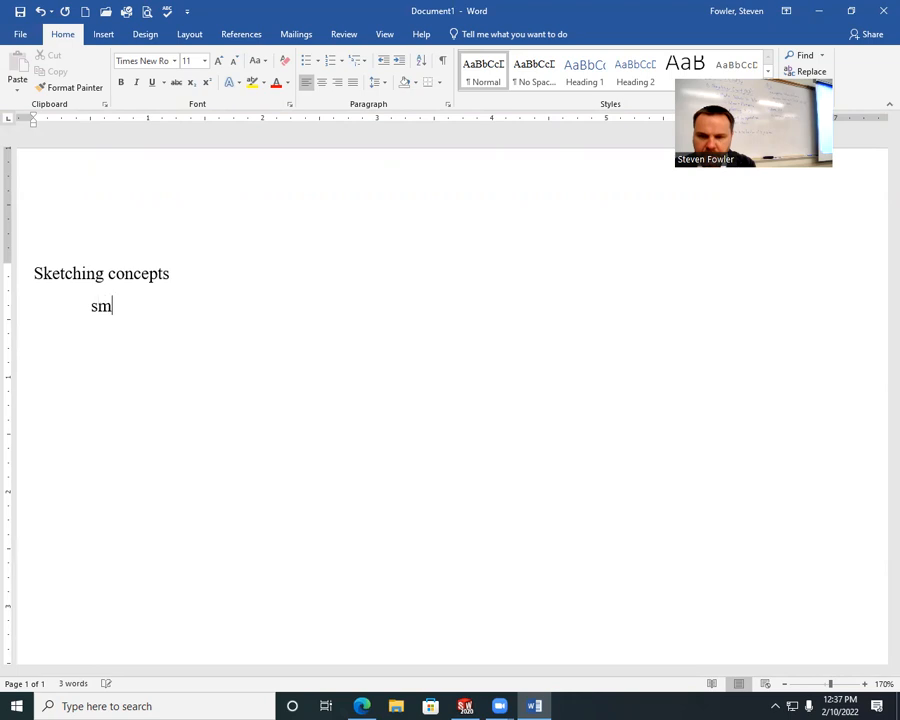
type("art d")
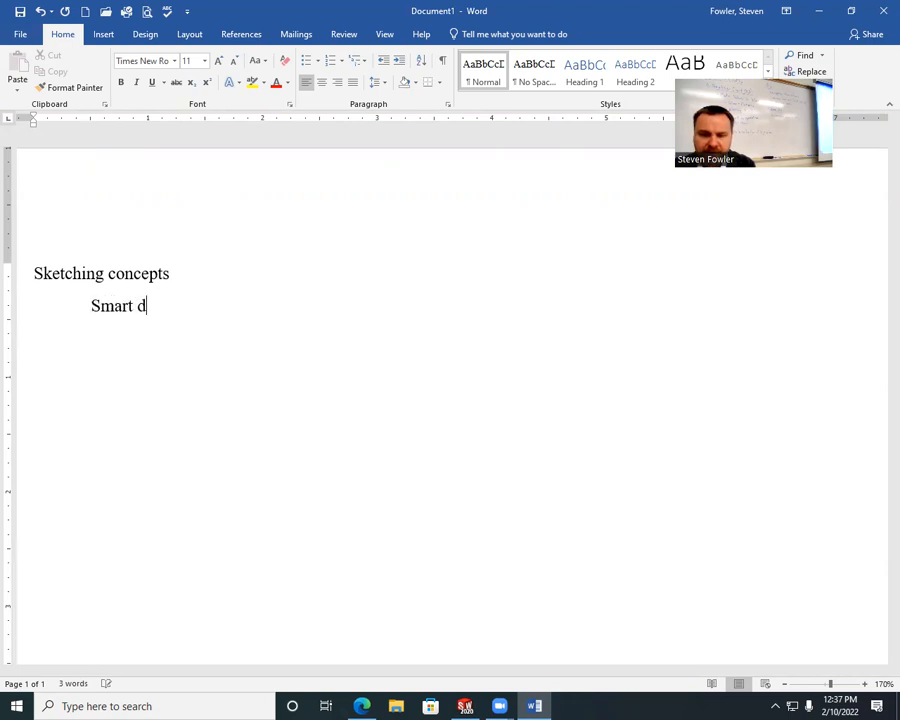
type("imension")
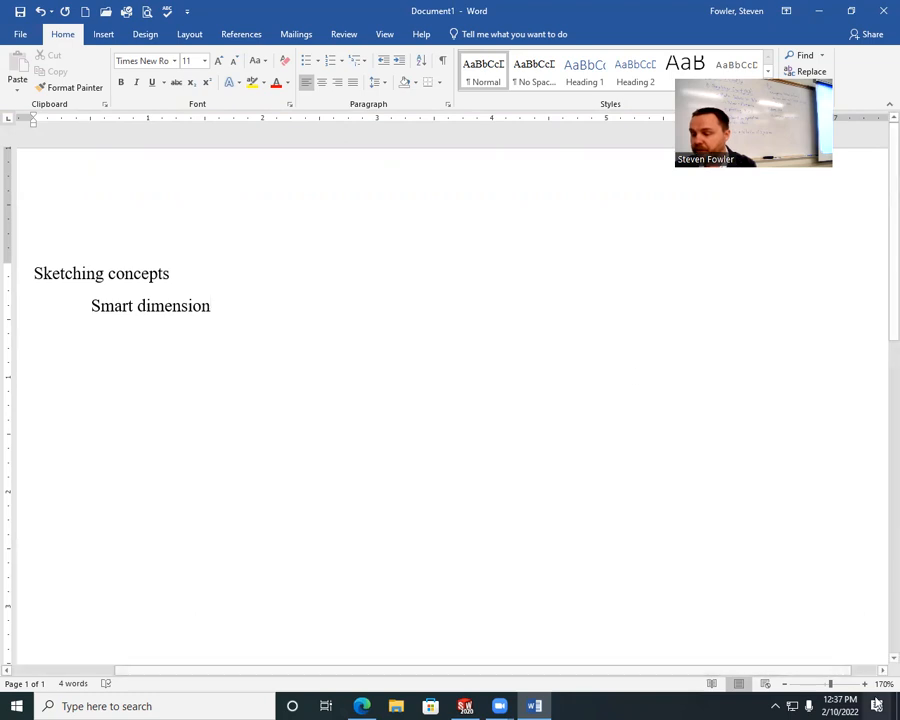
Add the double-indented note "Define the size and location of sketch entities" below "Smart dimension".
left_click(865, 684)
left_click(865, 684)
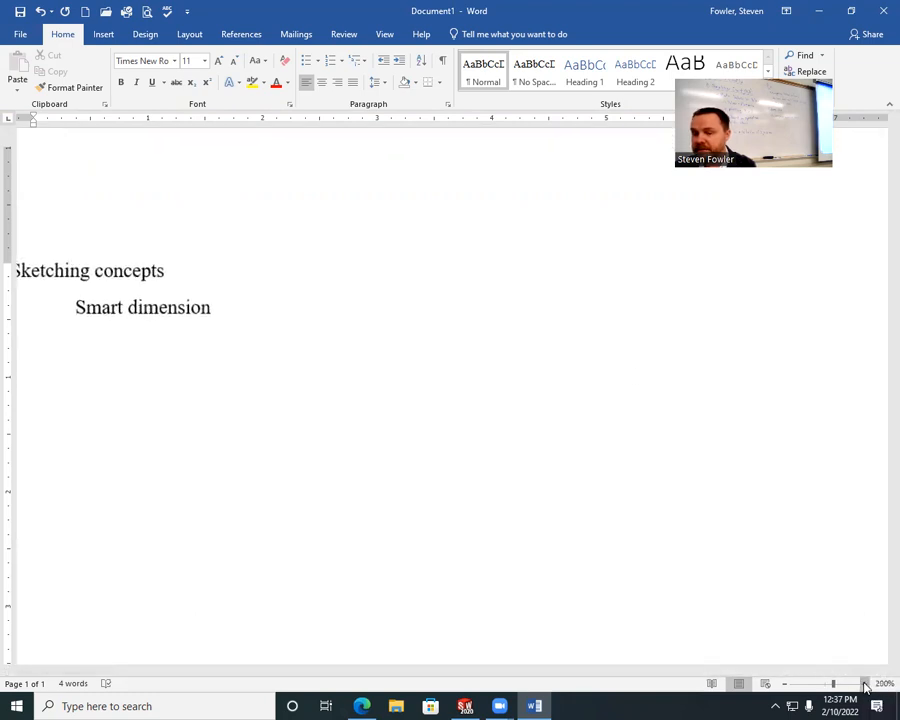
left_click(865, 684)
left_click_drag(698, 678, 659, 671)
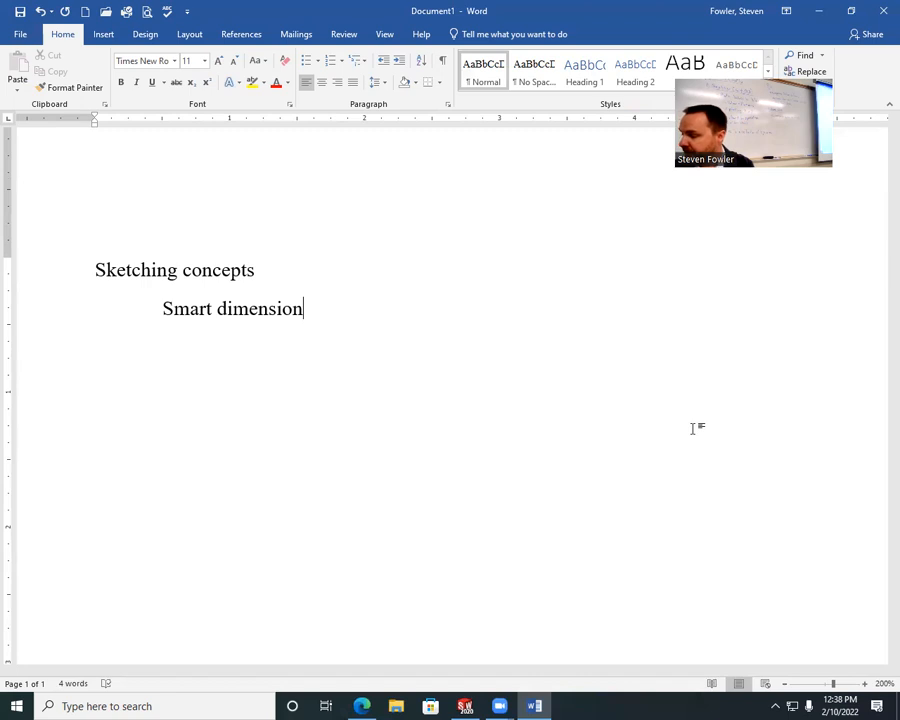
key("Return")
key("Tab")
key("Tab")
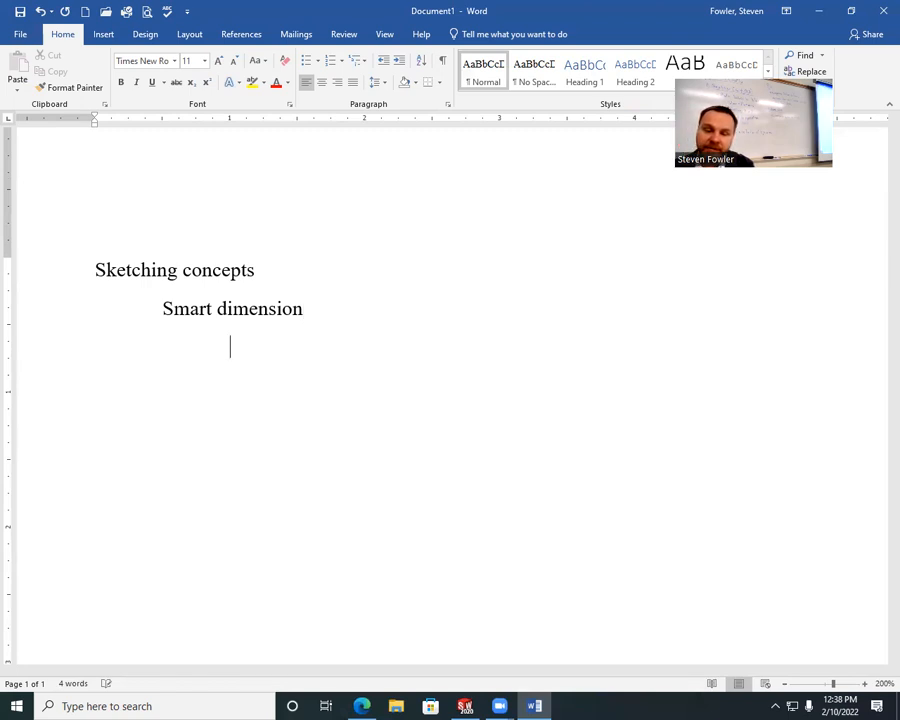
type("define the si")
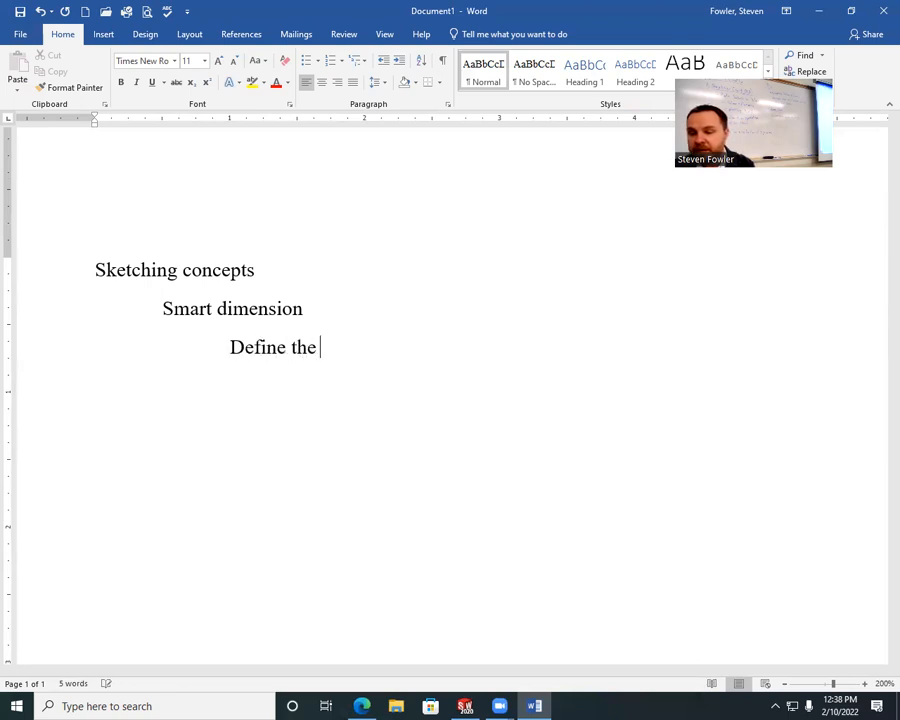
type("ze and l")
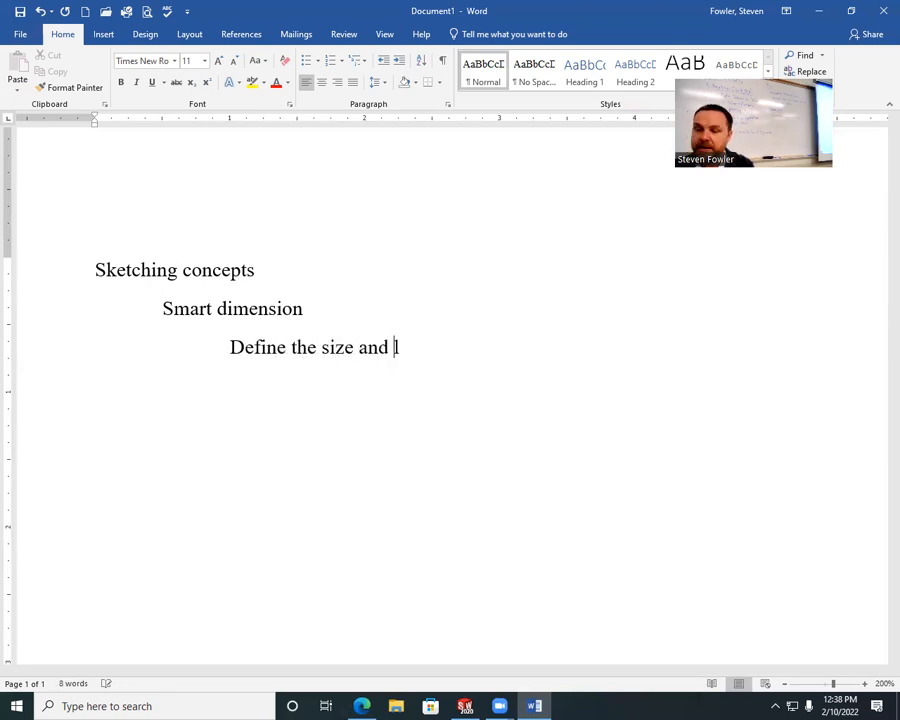
type("ocation of ")
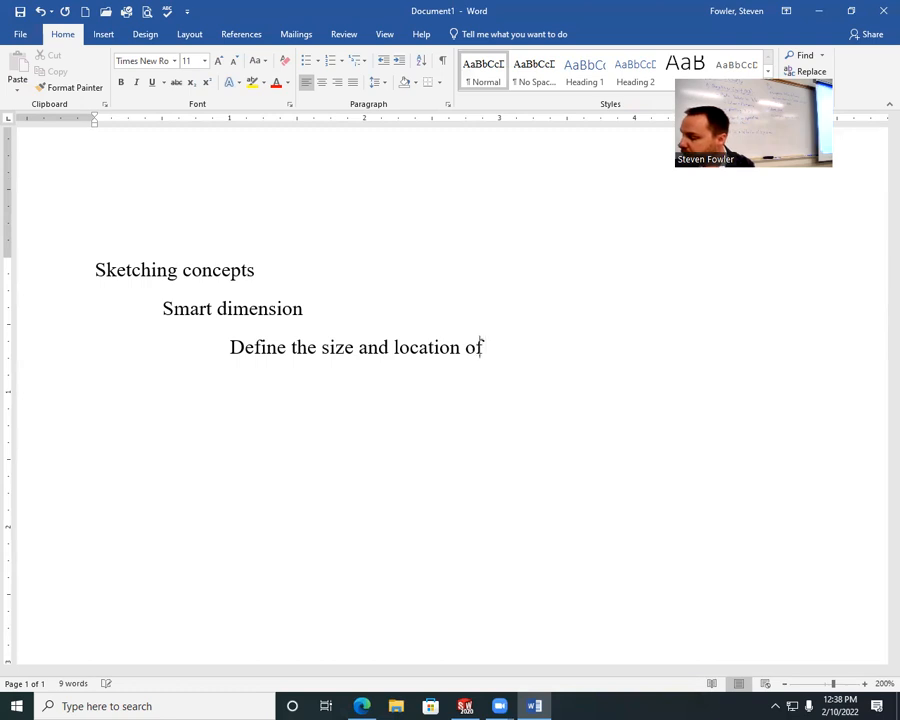
type("sketch i")
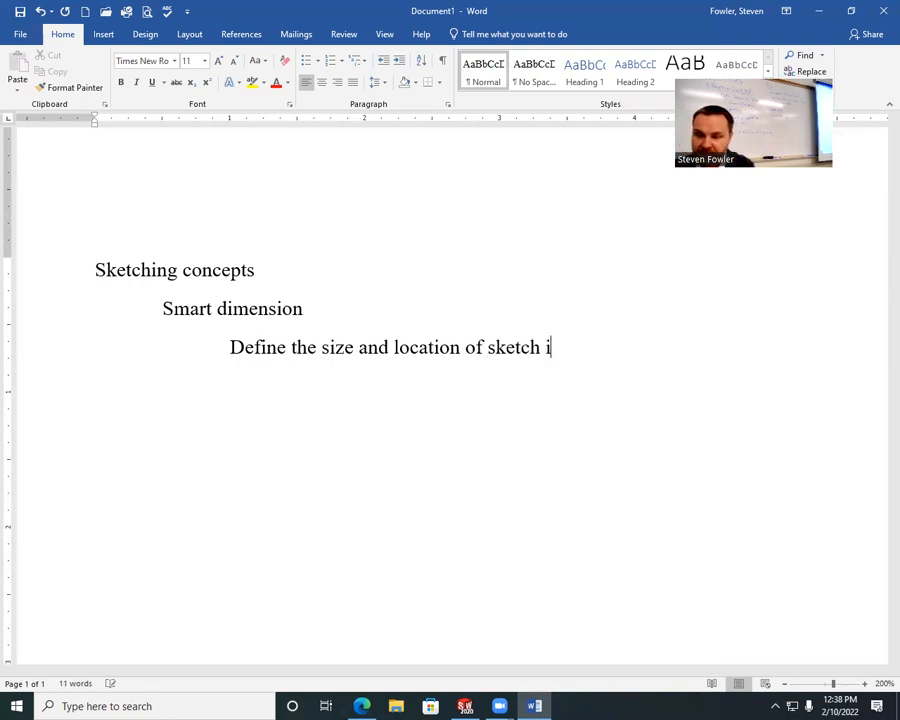
key("BackSpace")
type("entities")
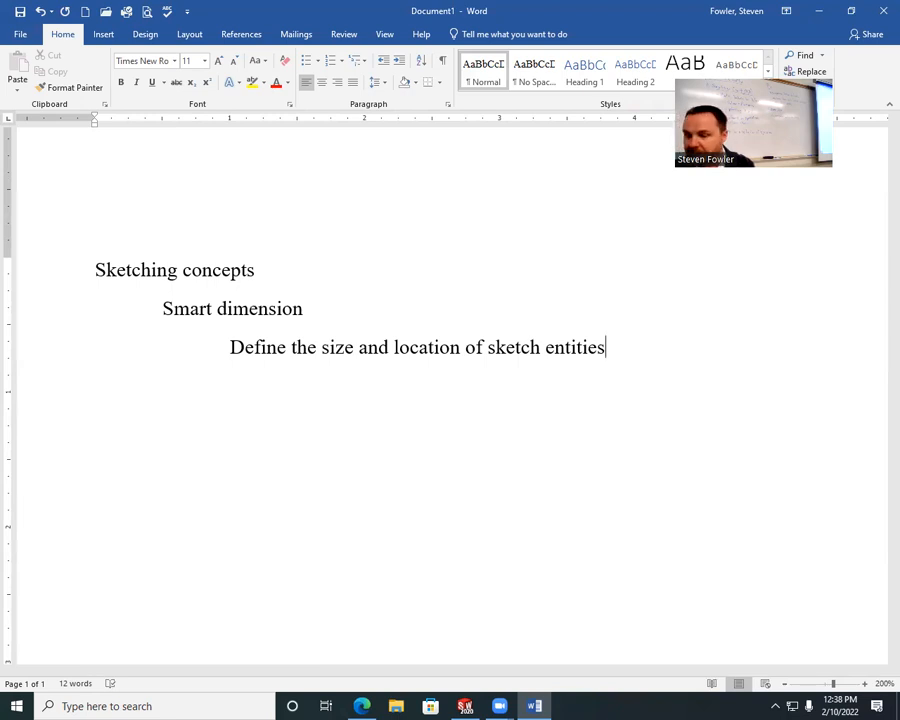
Add another double-indented note reading "Fully defined = size and location are completely sepcified".
key("Return")
key("Tab")
key("Tab")
type("fully ")
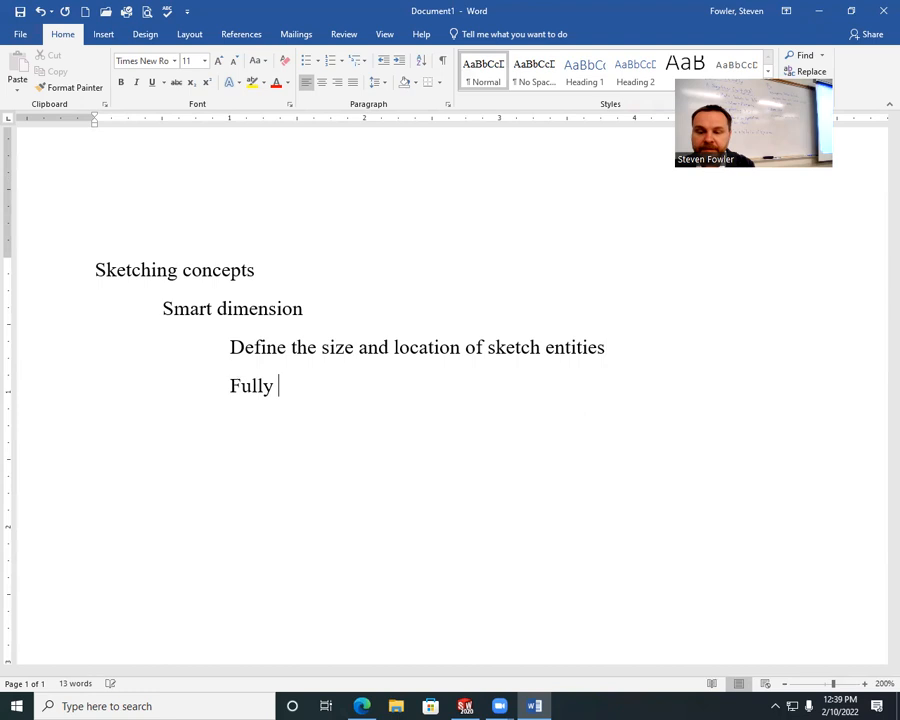
type("defined ")
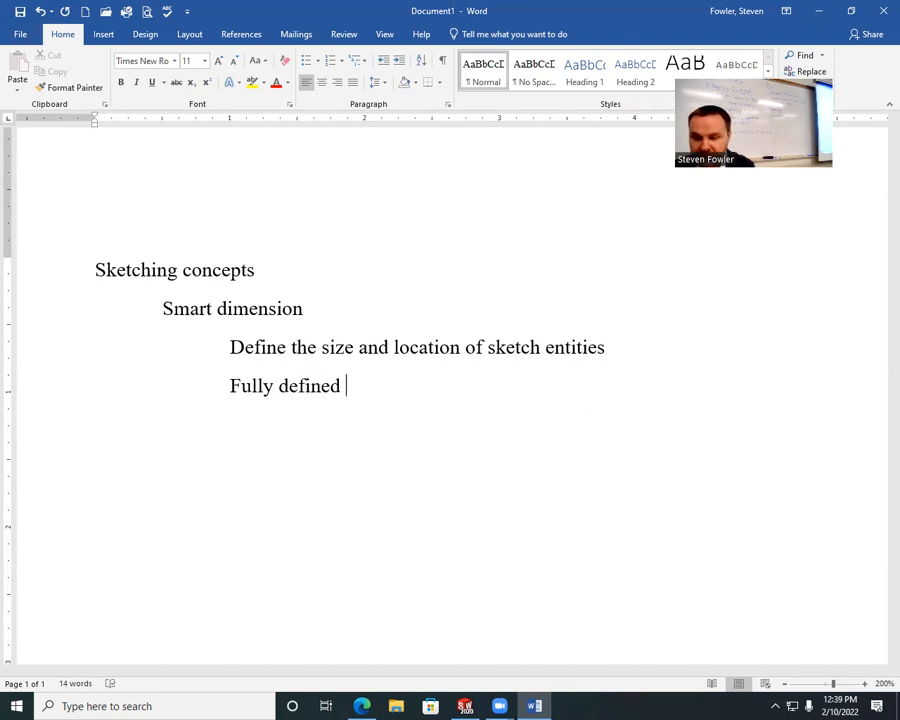
type("= si")
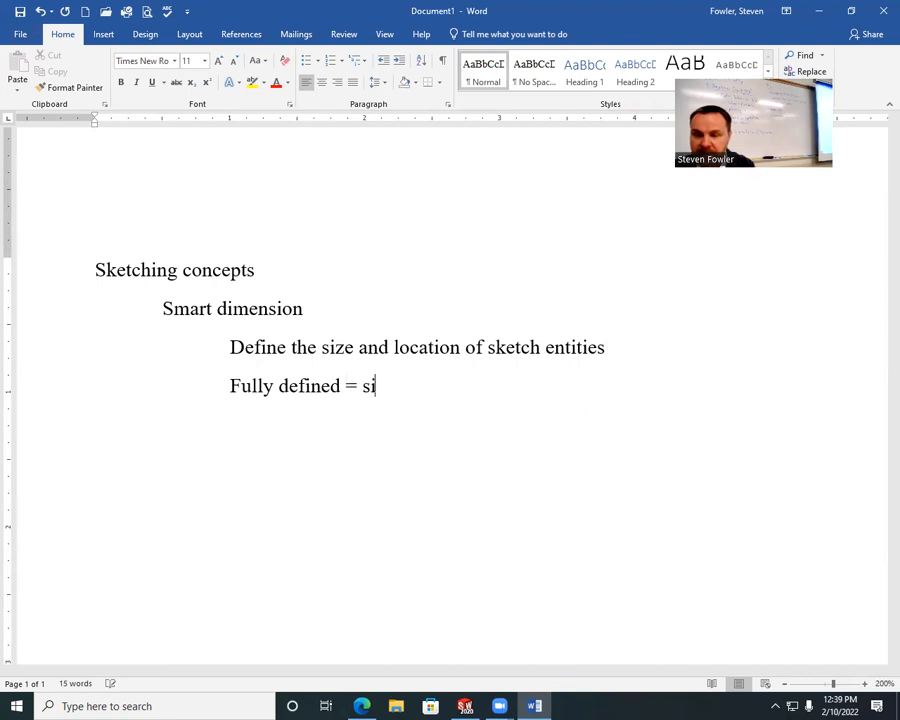
type("ze and")
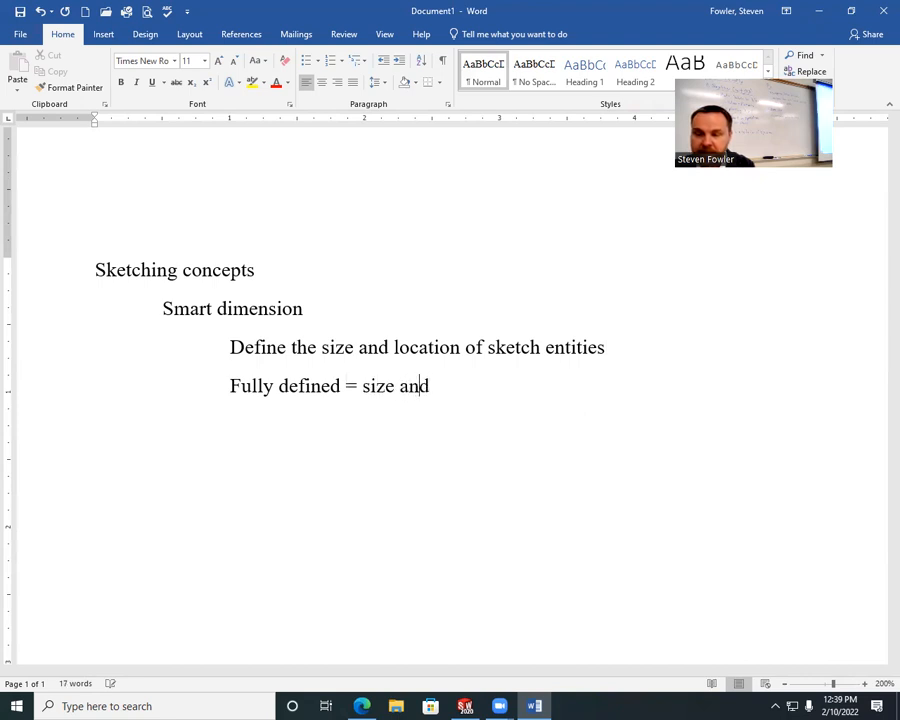
type(" location a")
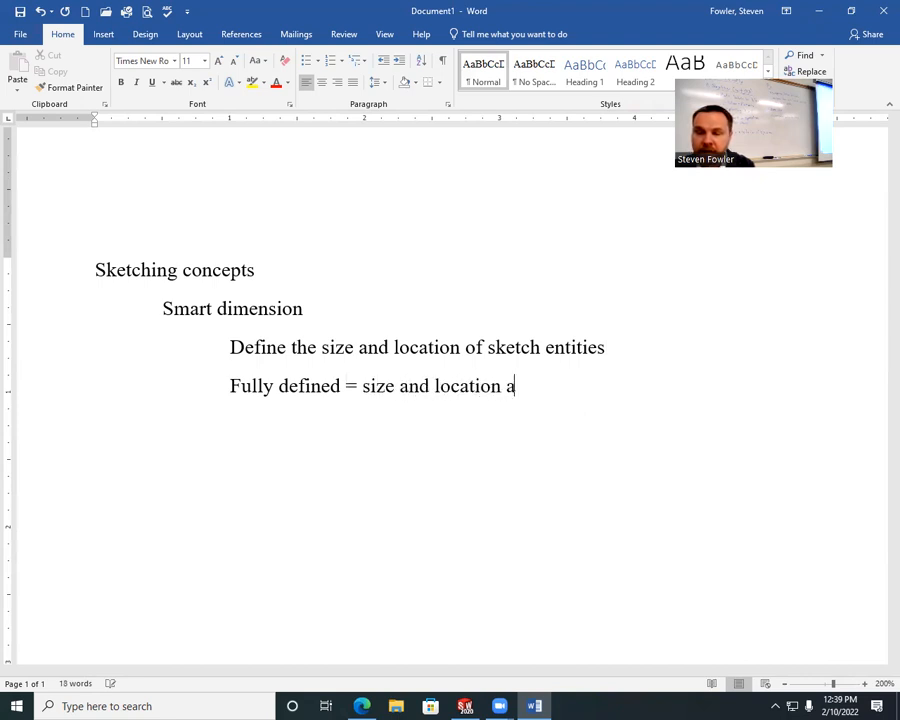
type("re completely")
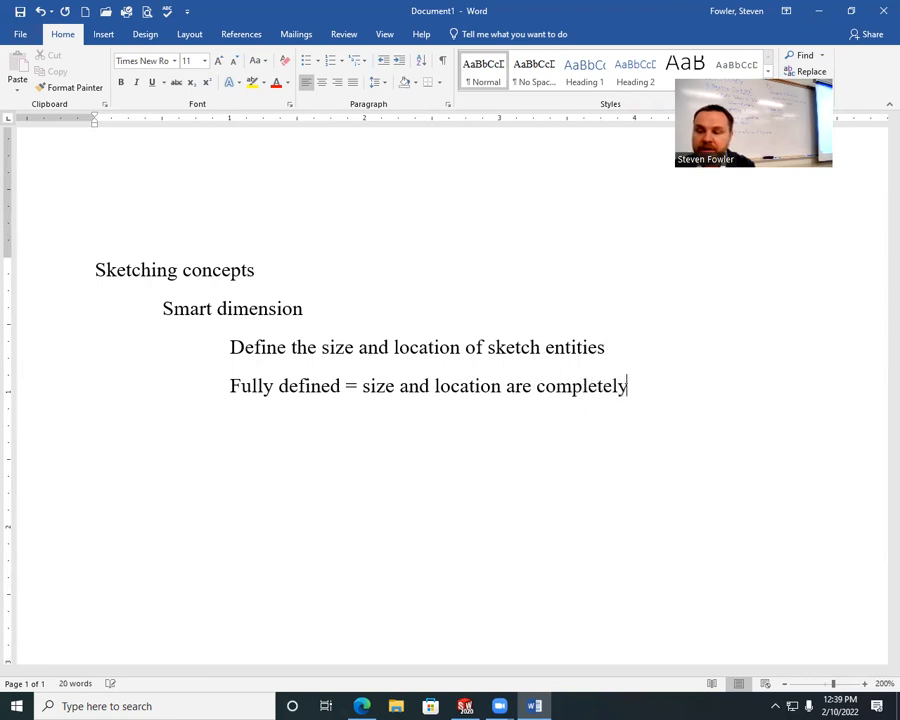
type(" sepcified")
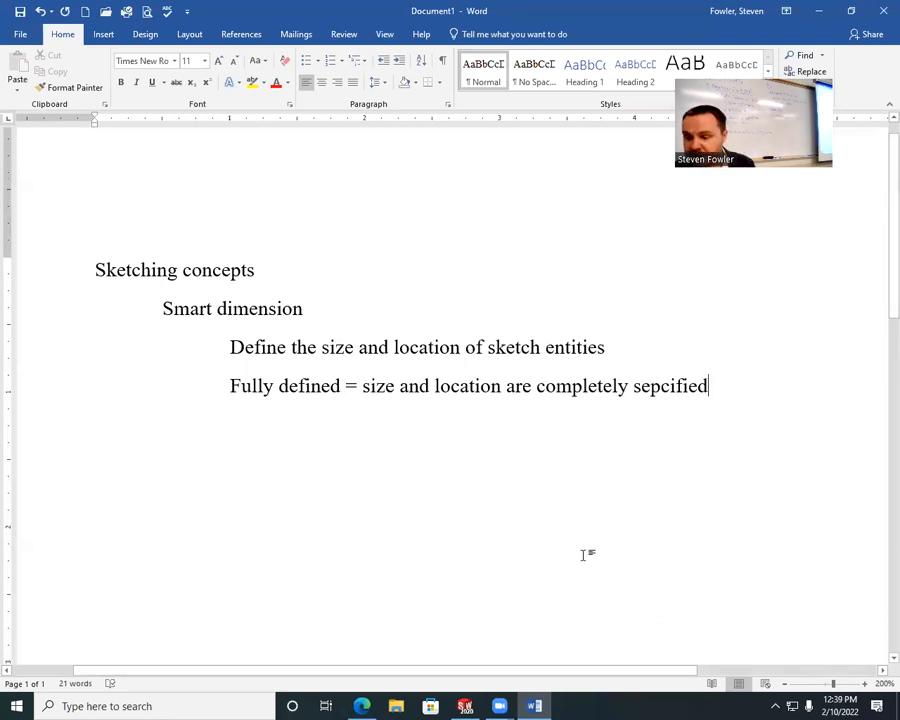
Switch to SOLIDWORKS 2020, maximize its window and create a new part document.
left_click(465, 706)
left_click(228, 247)
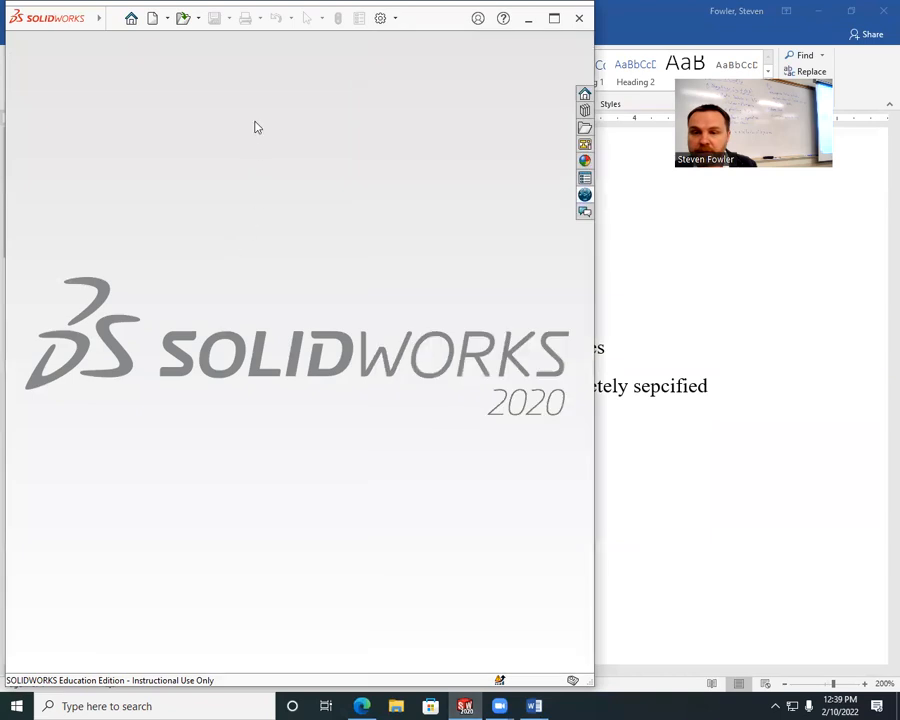
left_click(554, 18)
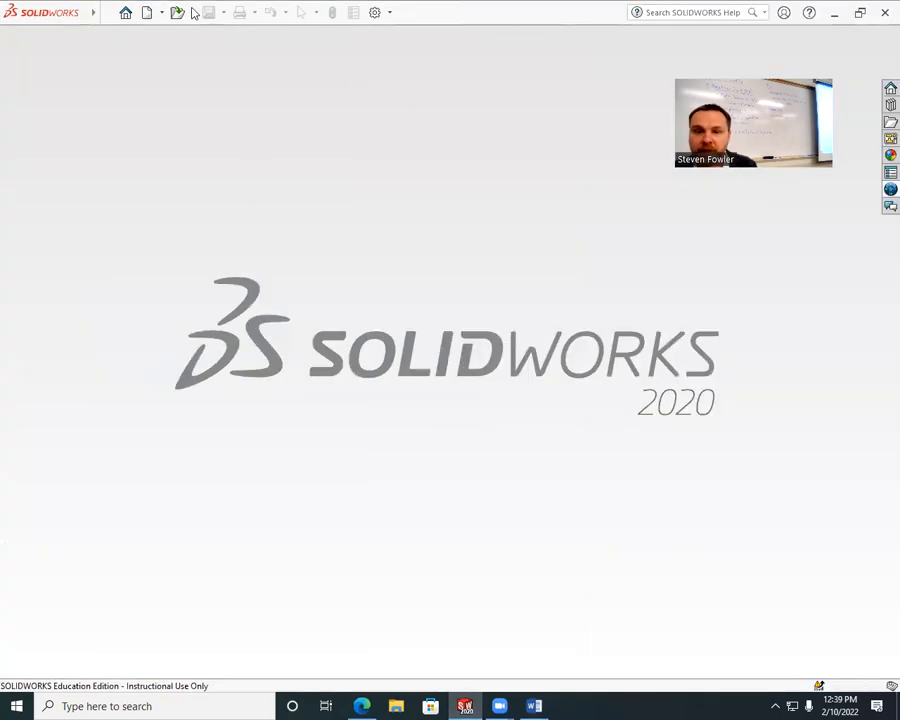
left_click(146, 13)
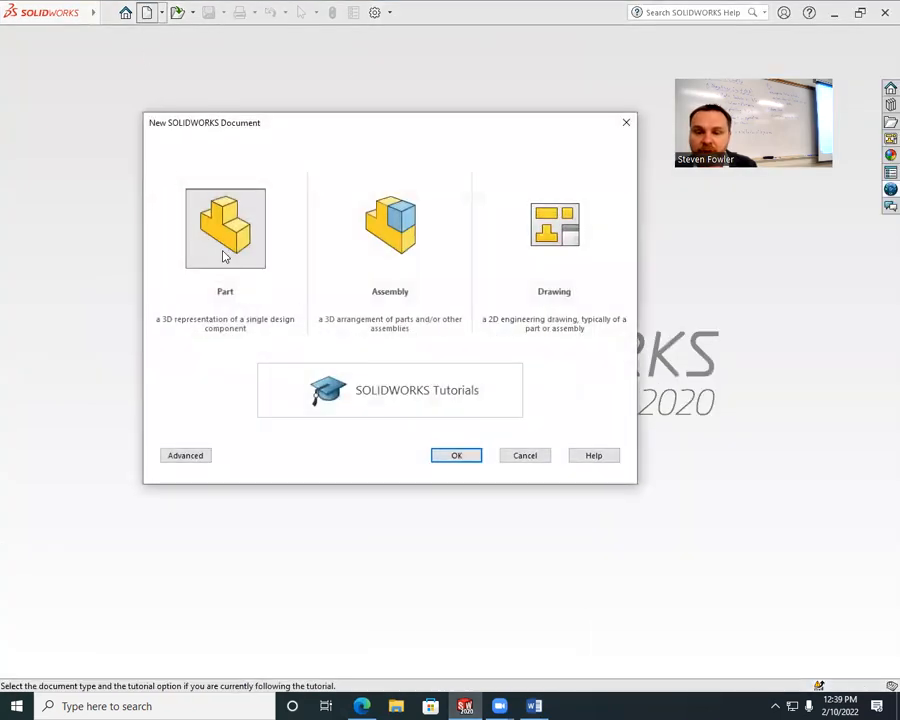
left_click(447, 457)
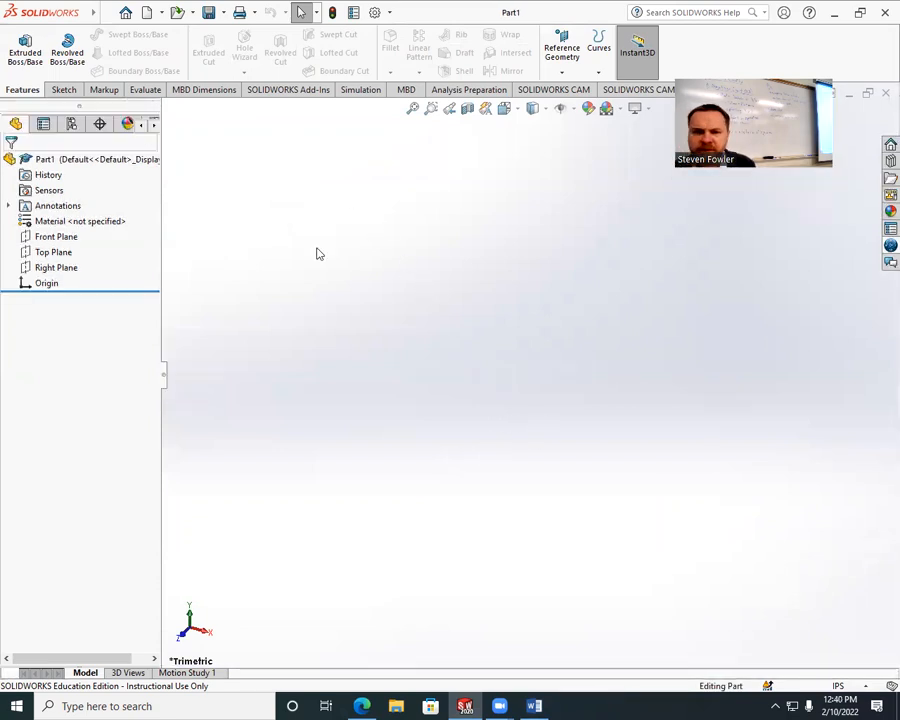
Start a new sketch on the Front Plane.
left_click(62, 92)
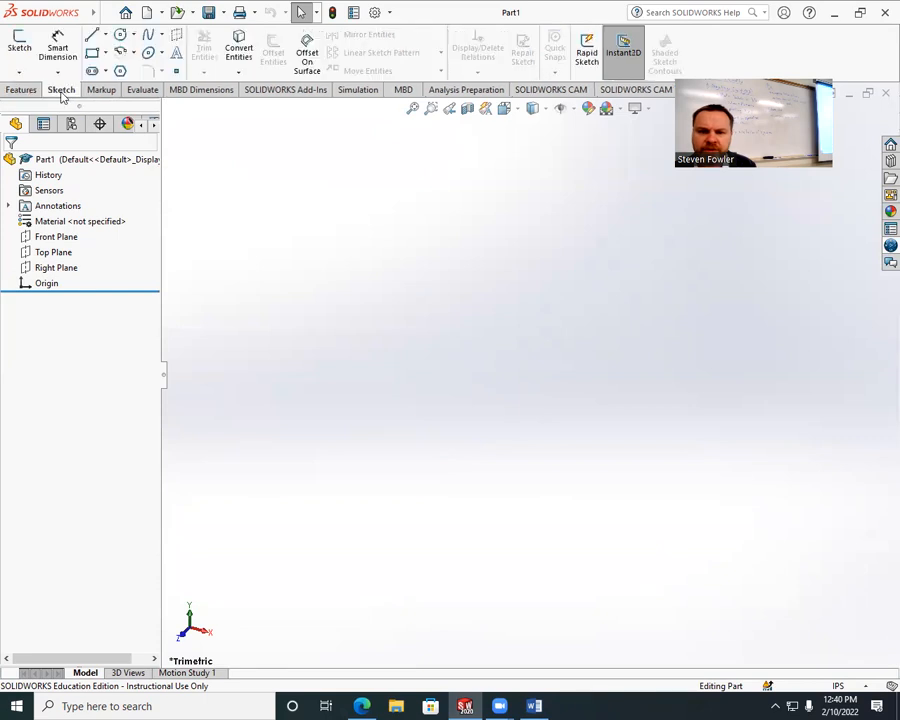
left_click(19, 50)
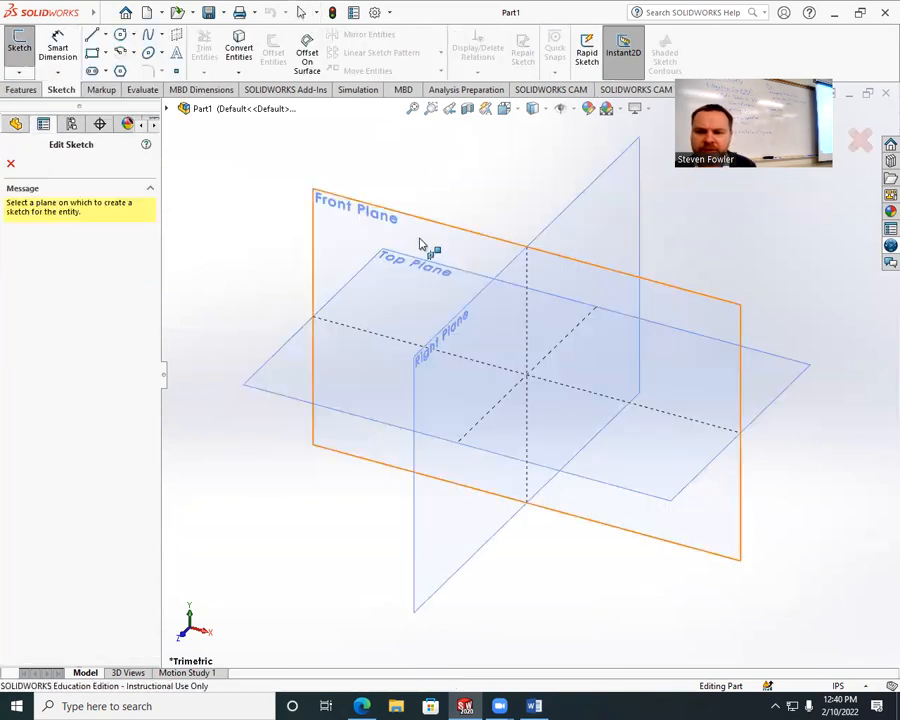
left_click(412, 219)
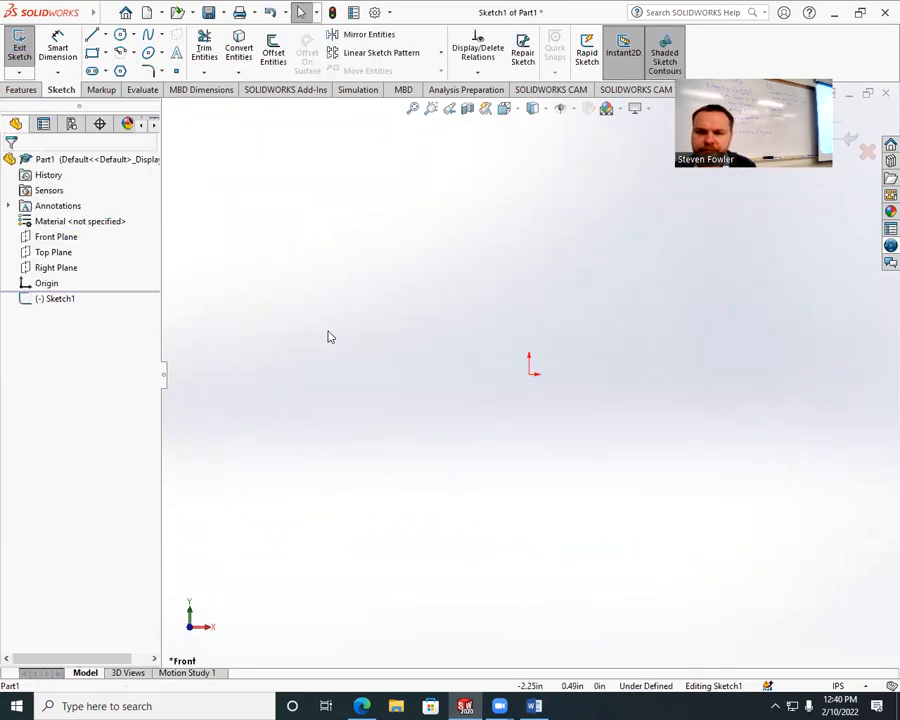
Sketch a corner rectangle about 2.61 in wide and 1.82 in high around the origin, and finish the Rectangle command.
left_click(91, 53)
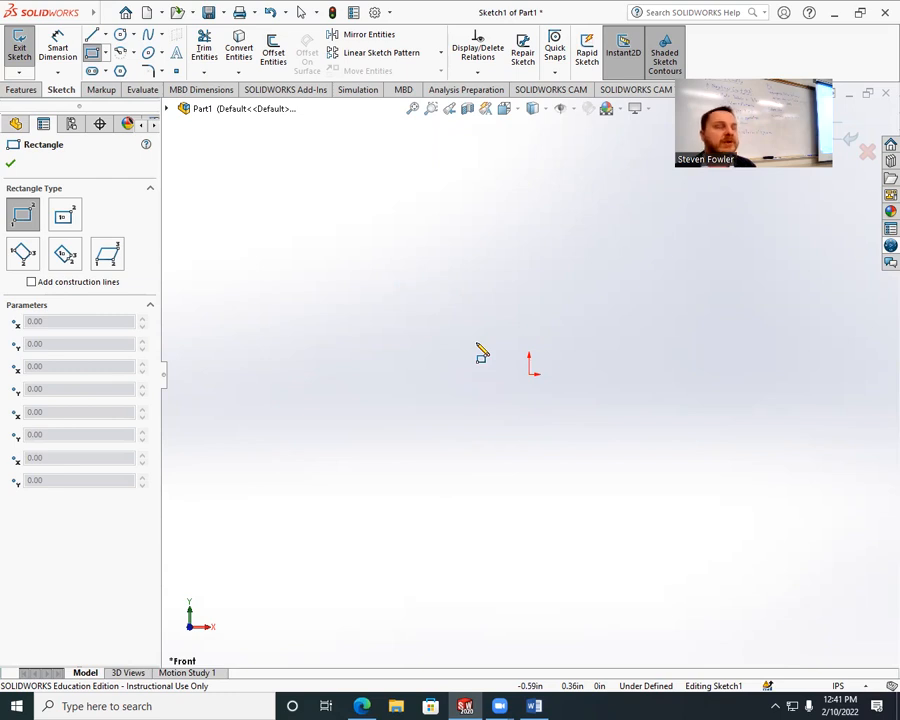
left_click(444, 313)
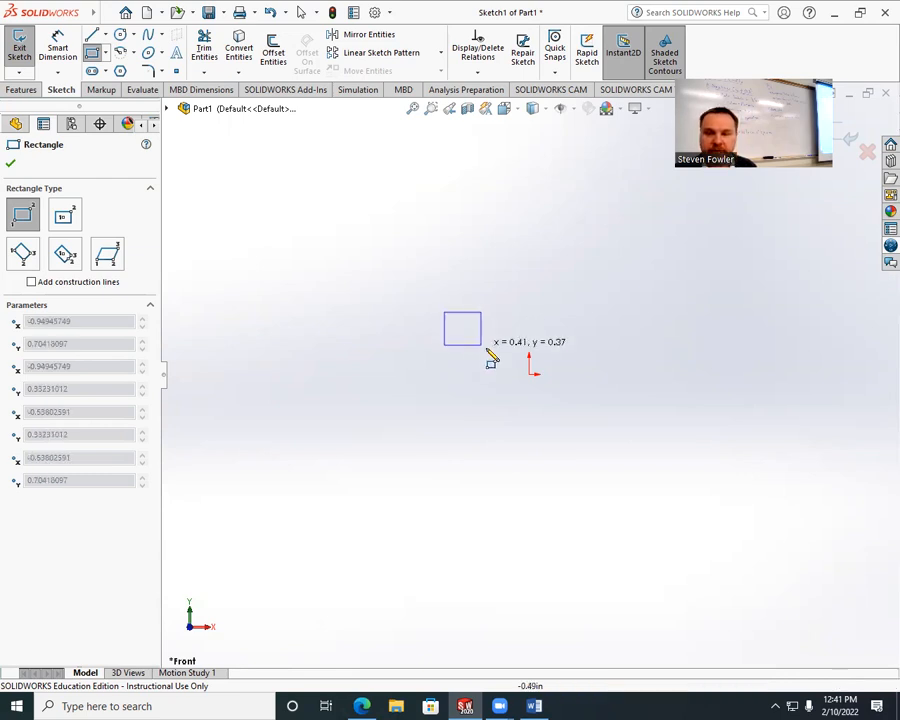
left_click(676, 474)
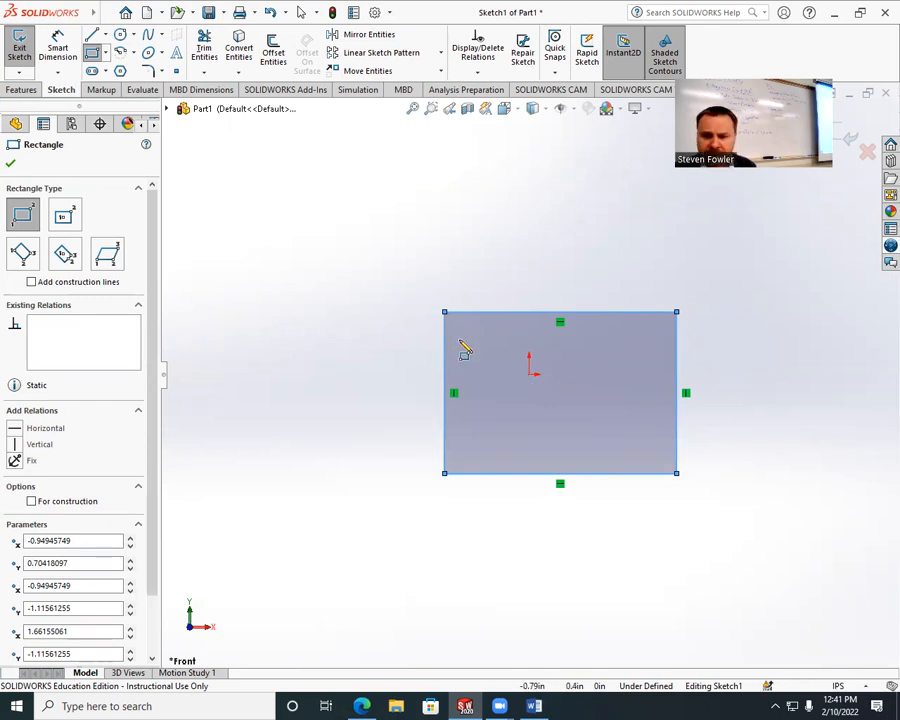
left_click(11, 163)
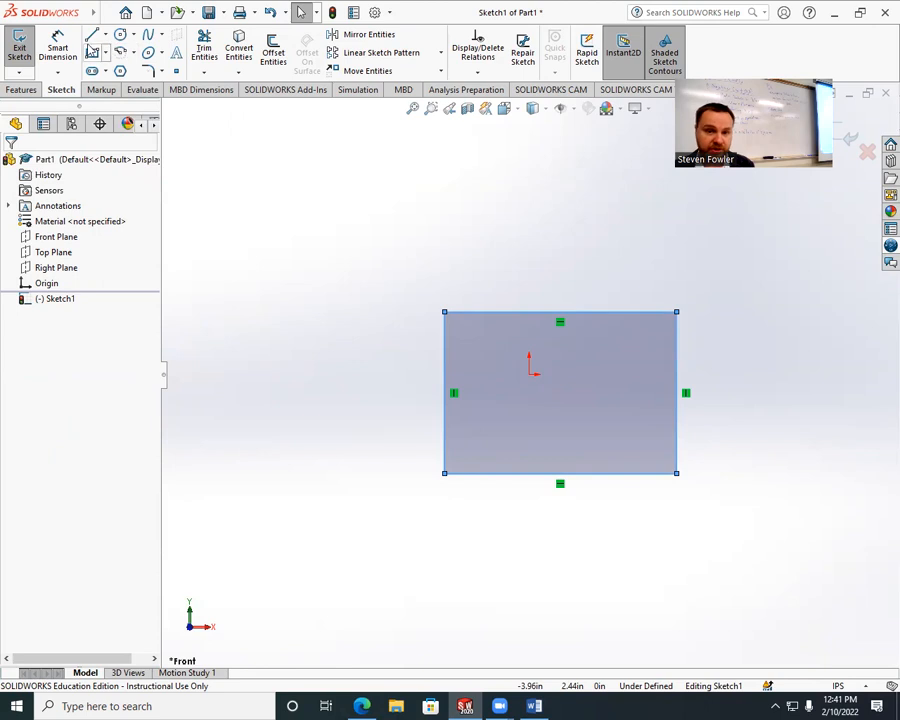
left_click(270, 353)
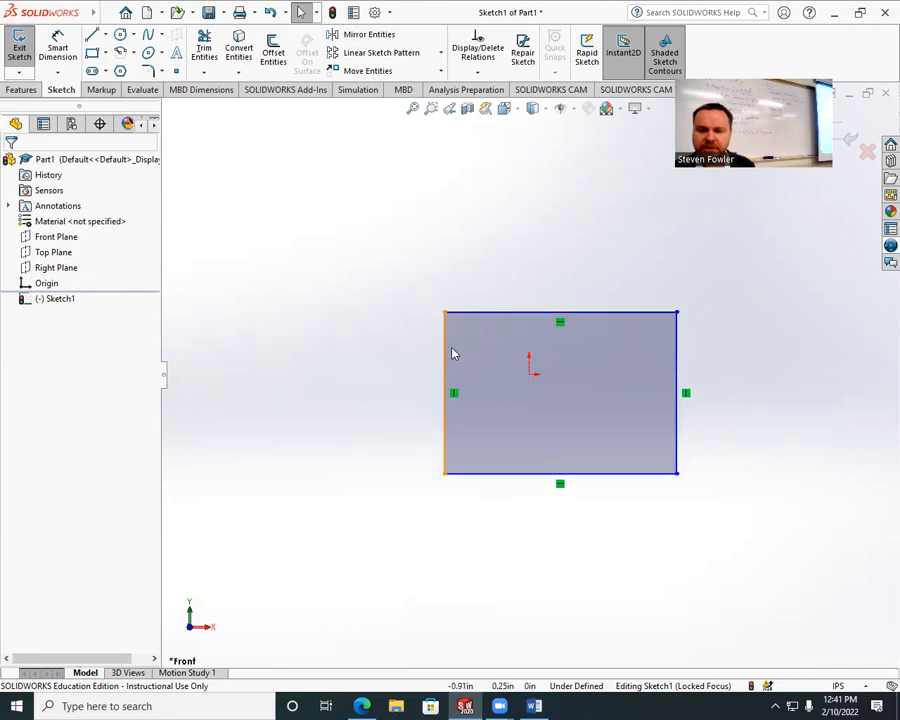
Shrink the rectangle by moving its left edge inward to a width of about 2.13 in and its bottom edge upward toward the origin.
left_click(446, 458)
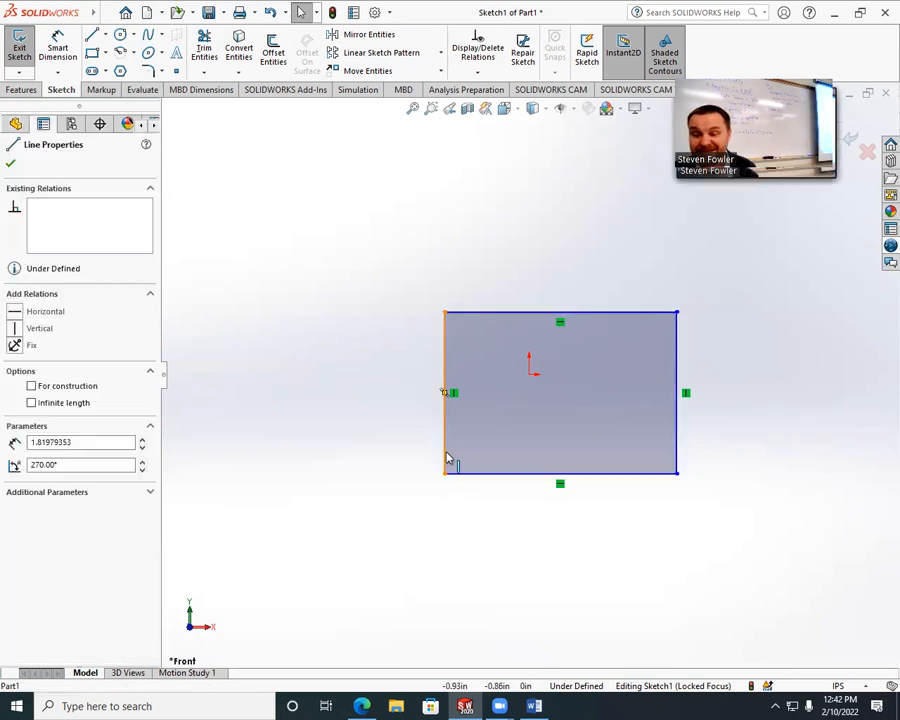
left_click_drag(458, 456, 488, 445)
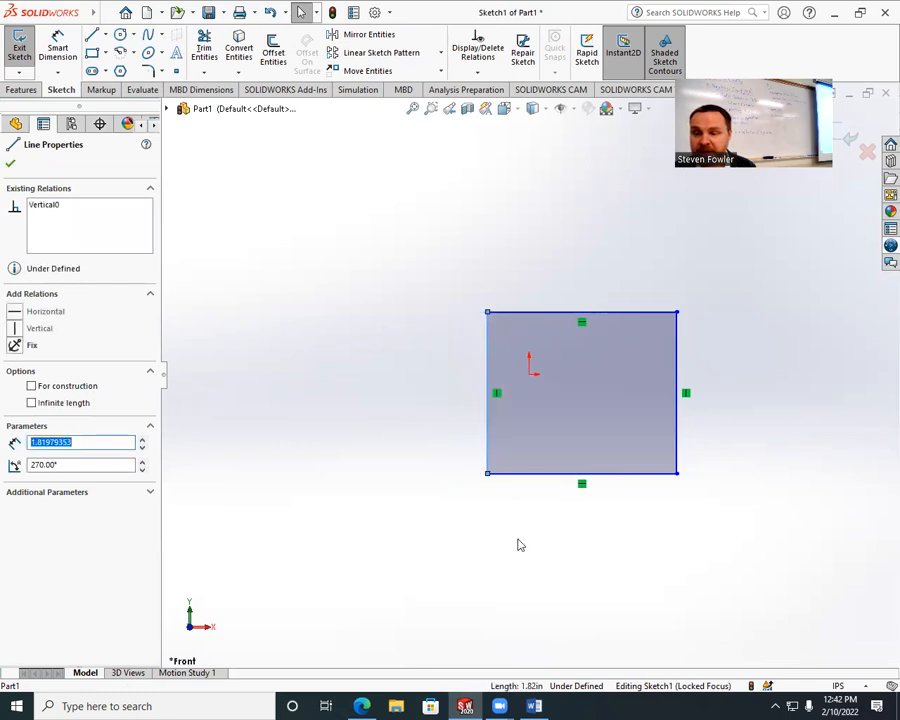
left_click(522, 475)
left_click_drag(522, 475, 526, 414)
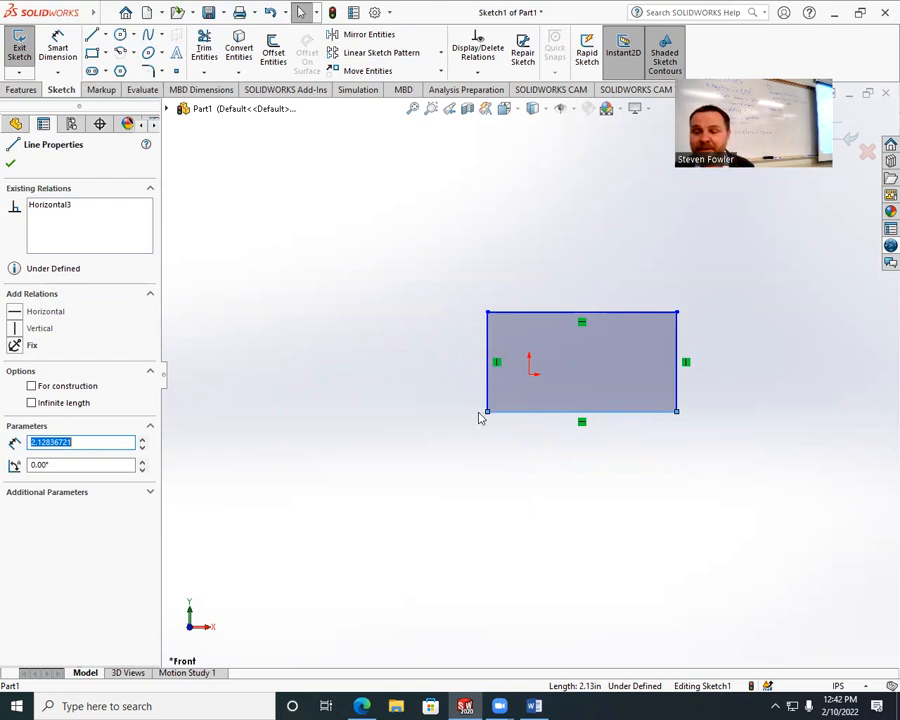
Add a coincident relation between the rectangle's lower-left corner and the origin, and clear the selection.
left_click(451, 438)
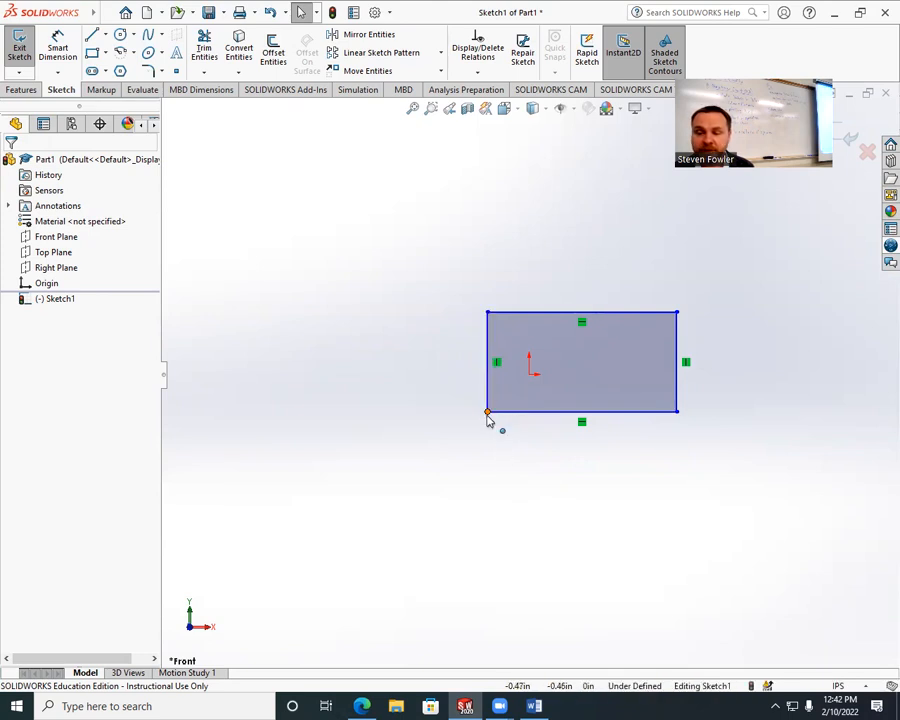
left_click(488, 413)
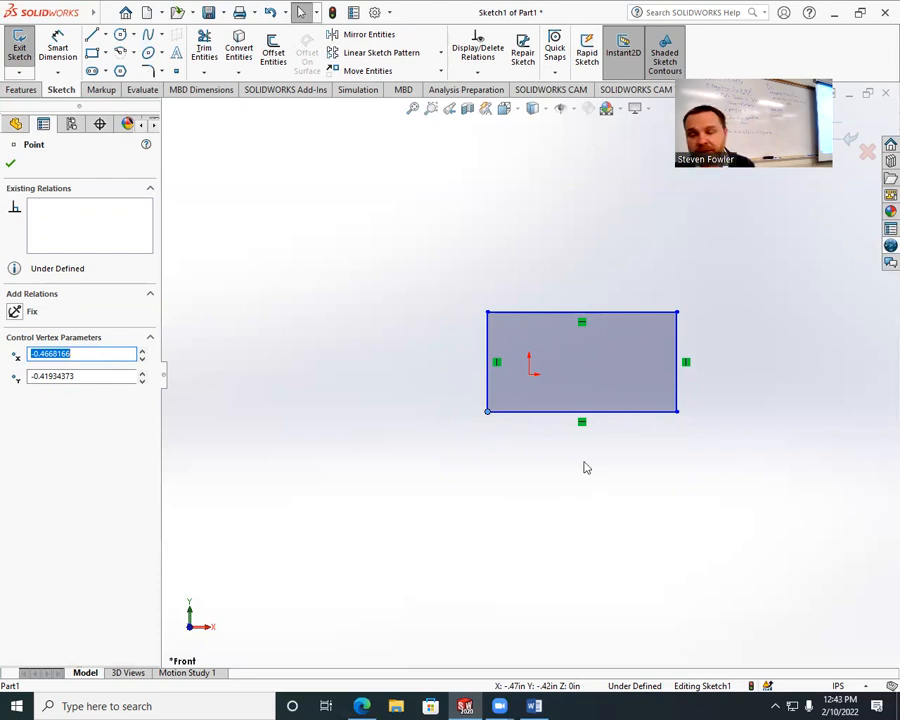
left_click(530, 376, "ctrl")
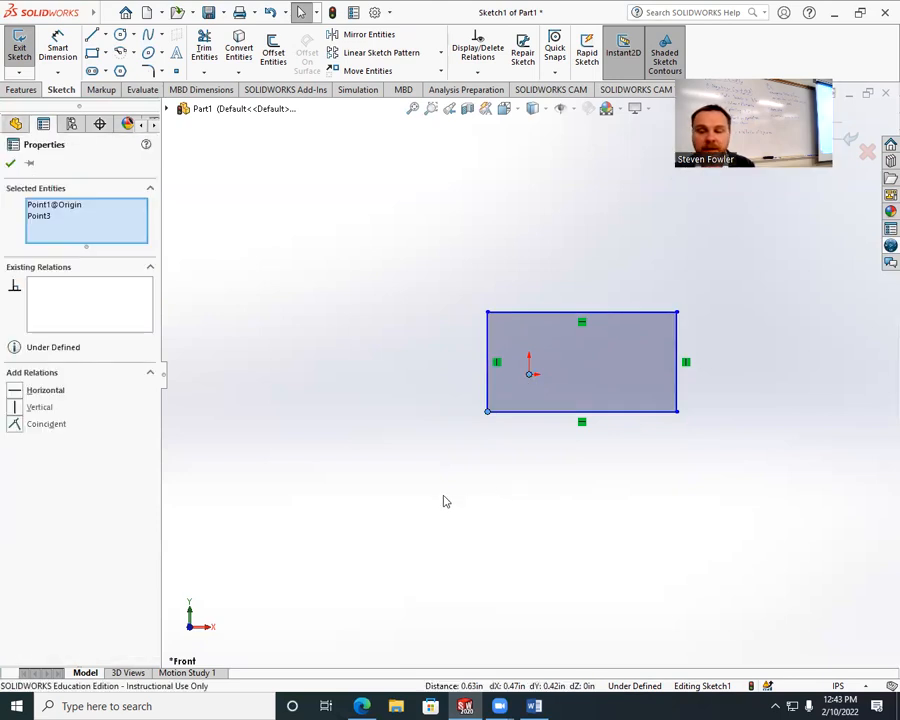
left_click(15, 425)
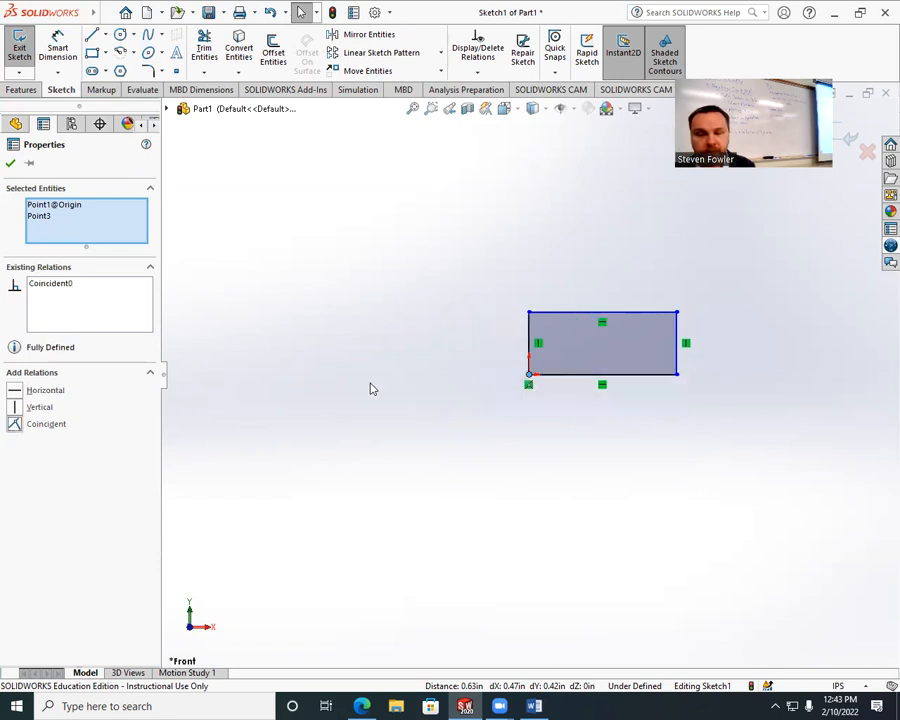
key("Escape")
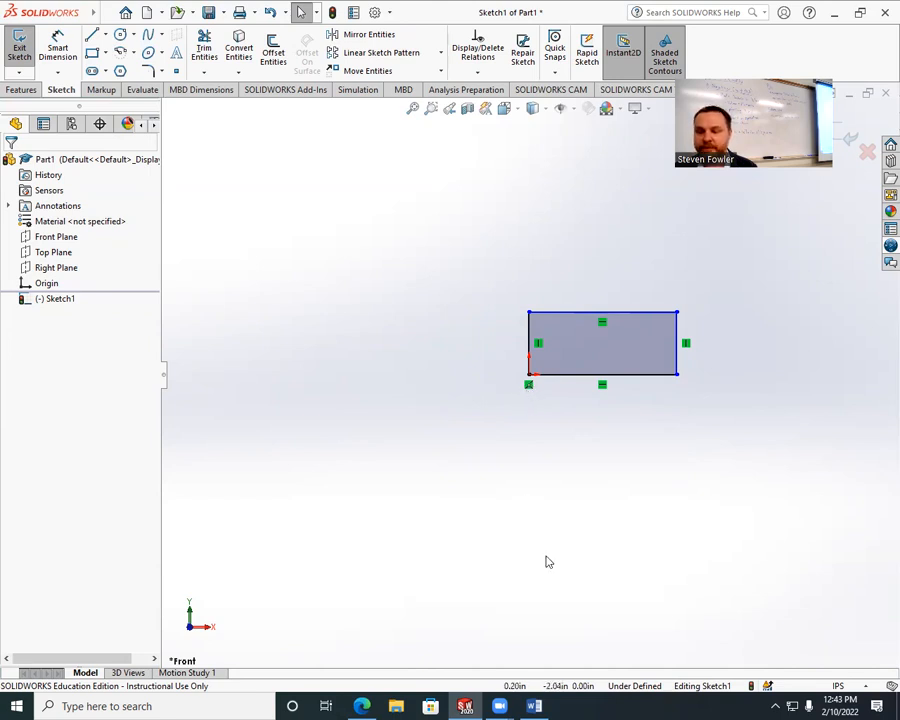
Switch to the Word notes and add an indented, bold and underlined heading "2 ways to define a sketch" below the fully defined line.
left_click(534, 706)
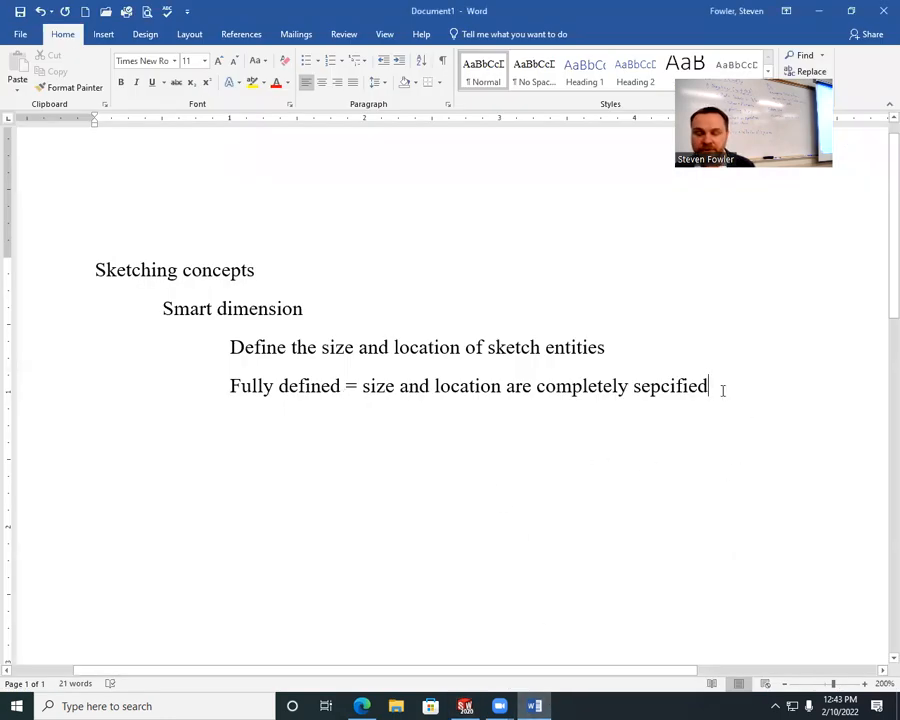
key("Return")
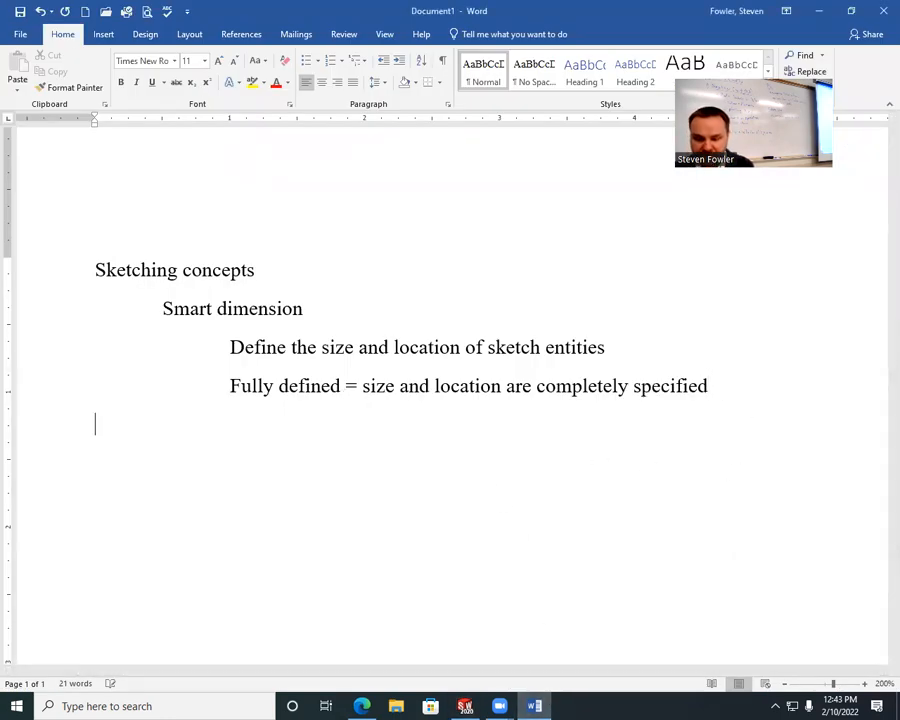
key("Tab")
type("D")
key("BackSpace")
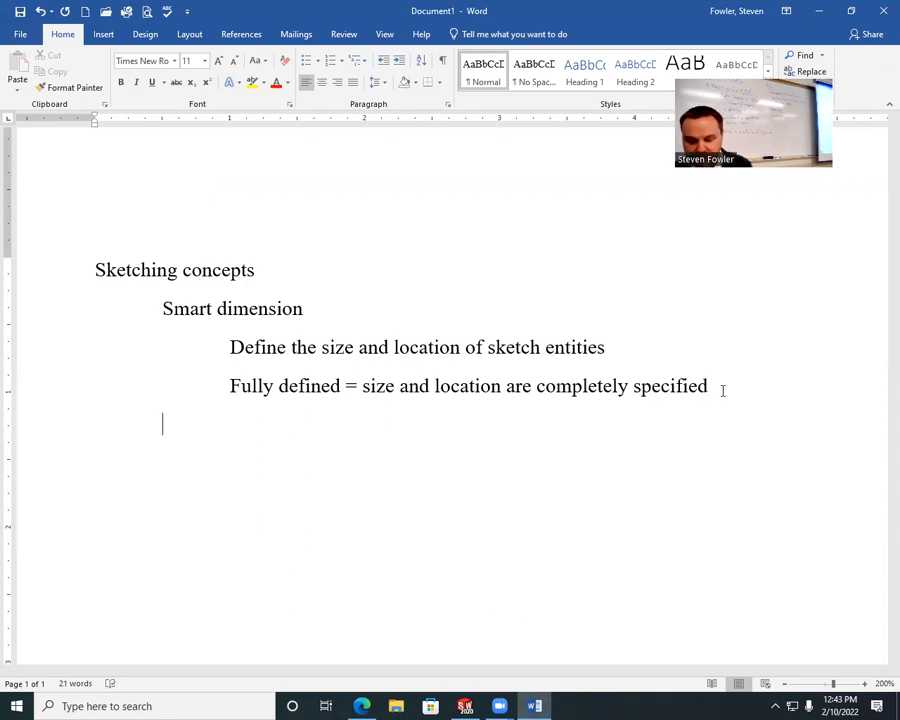
key("ctrl+b")
key("ctrl+u")
type("2")
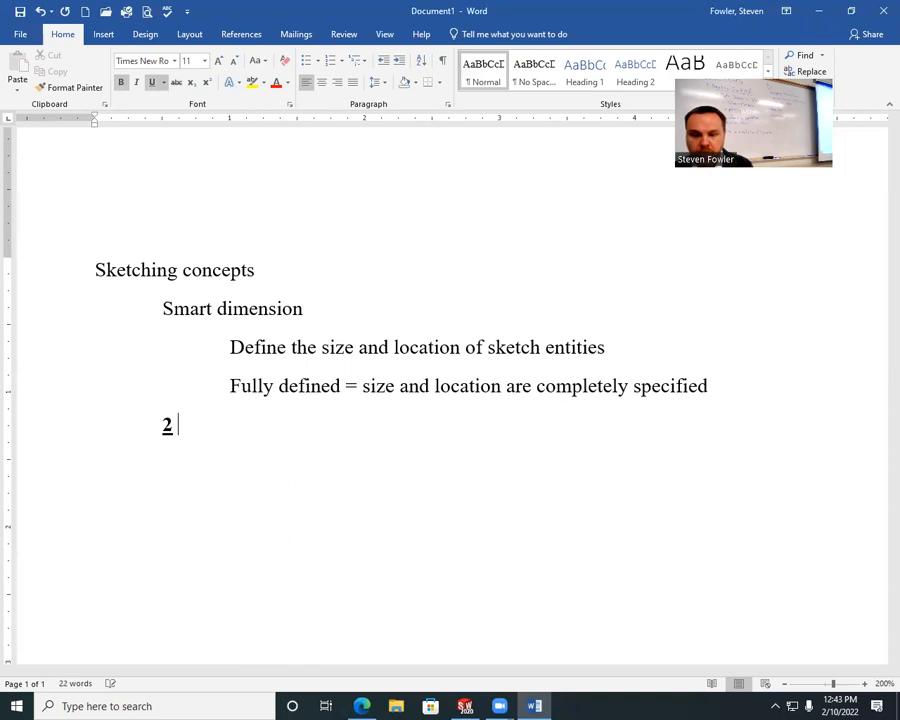
type(" ways to ")
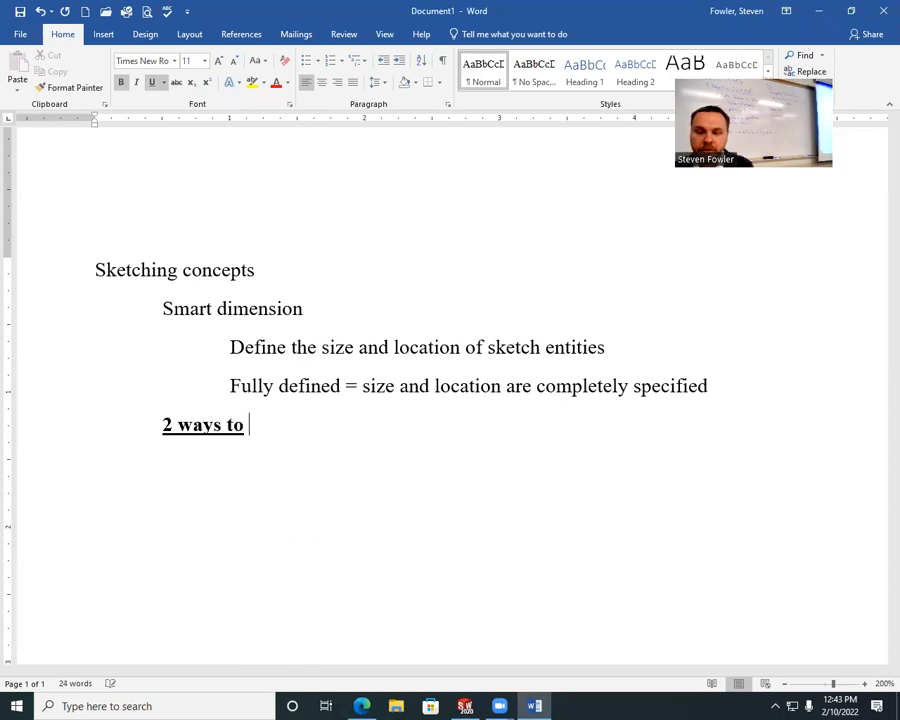
type("define a sketch")
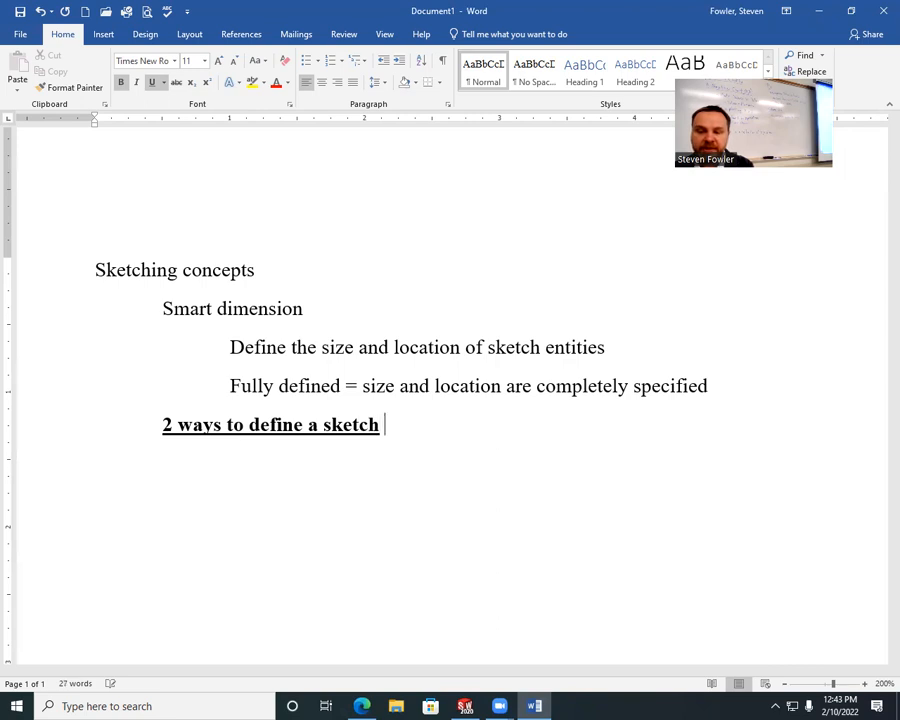
key("ctrl+b")
key("ctrl+u")
key("Return")
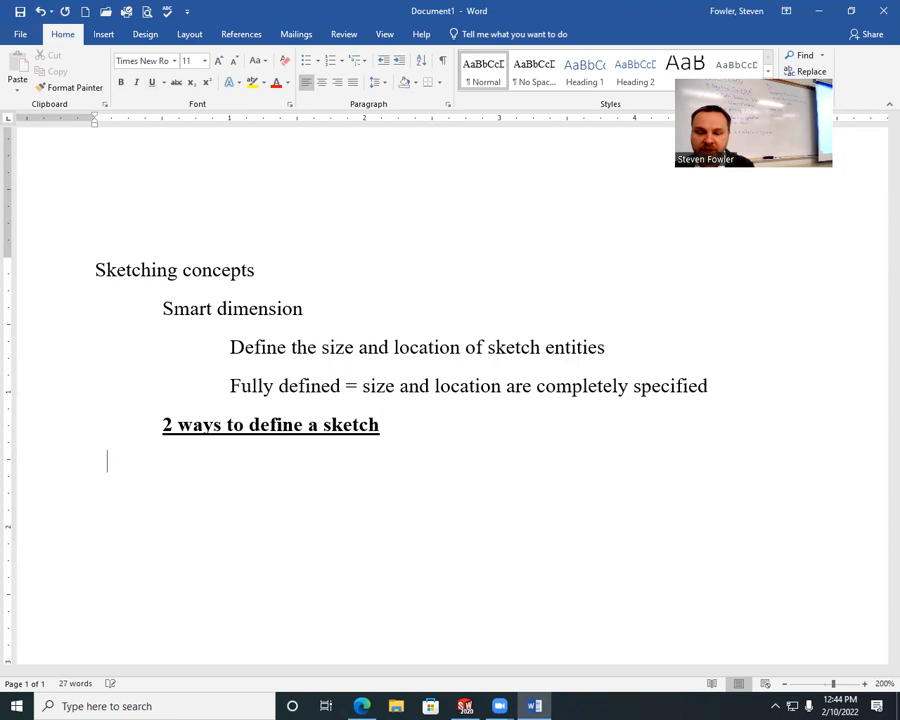
Under the heading, create an indented numbered list with the items "Smart dimensions" and "Relations (geometry)".
key("Tab")
key("Tab")
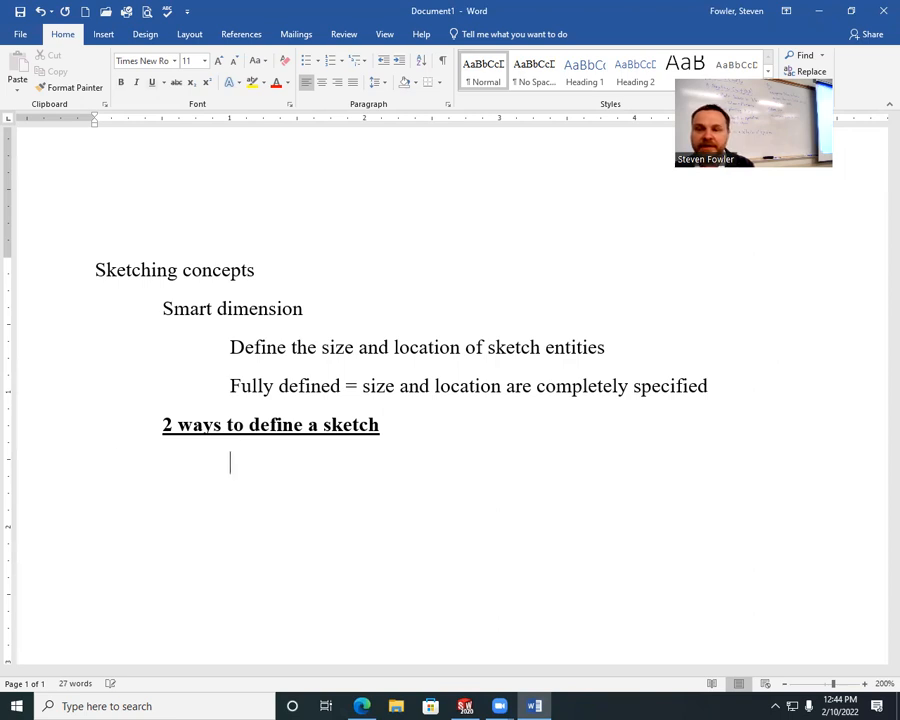
left_click(330, 60)
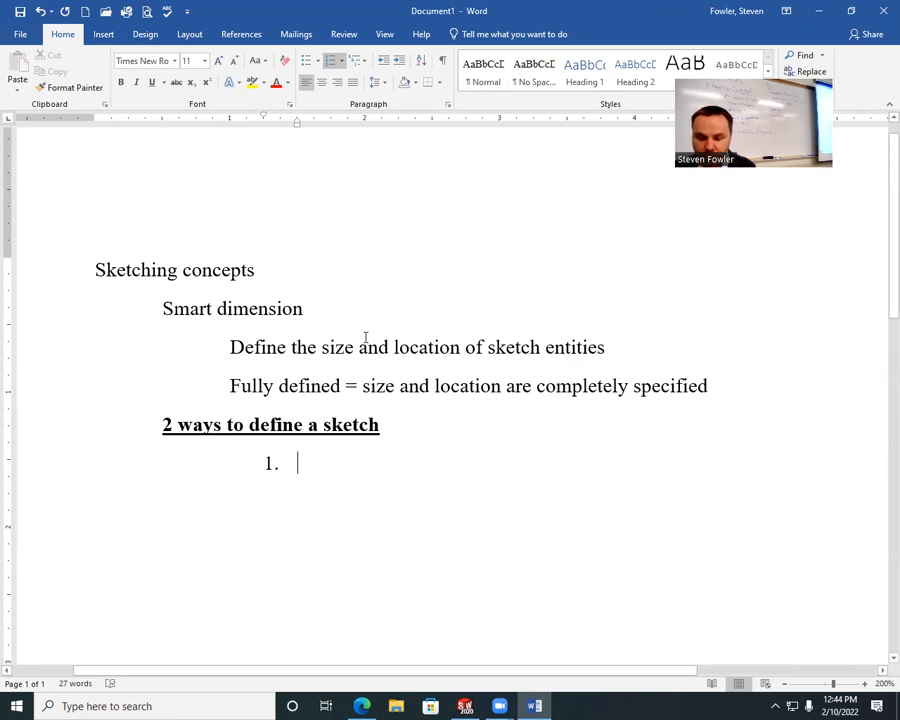
type("smart")
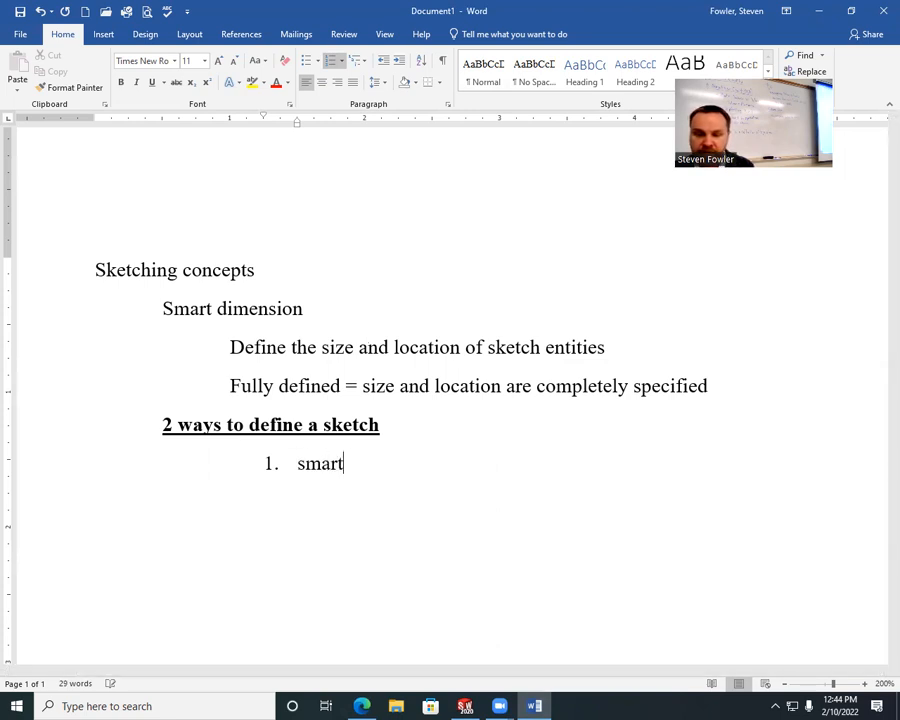
type(" dimensions")
key("Return")
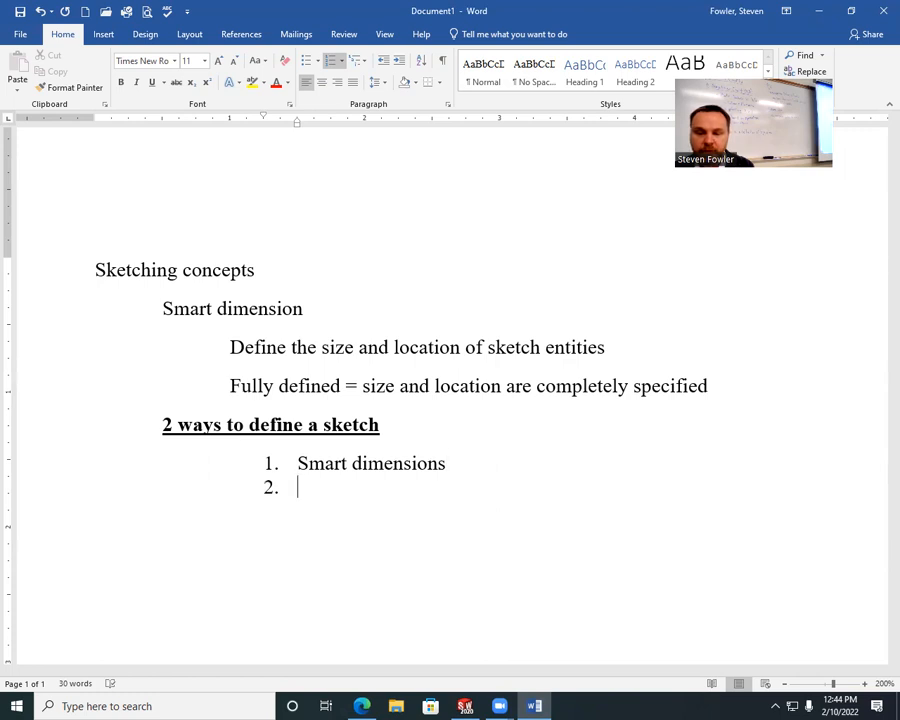
type("Relat")
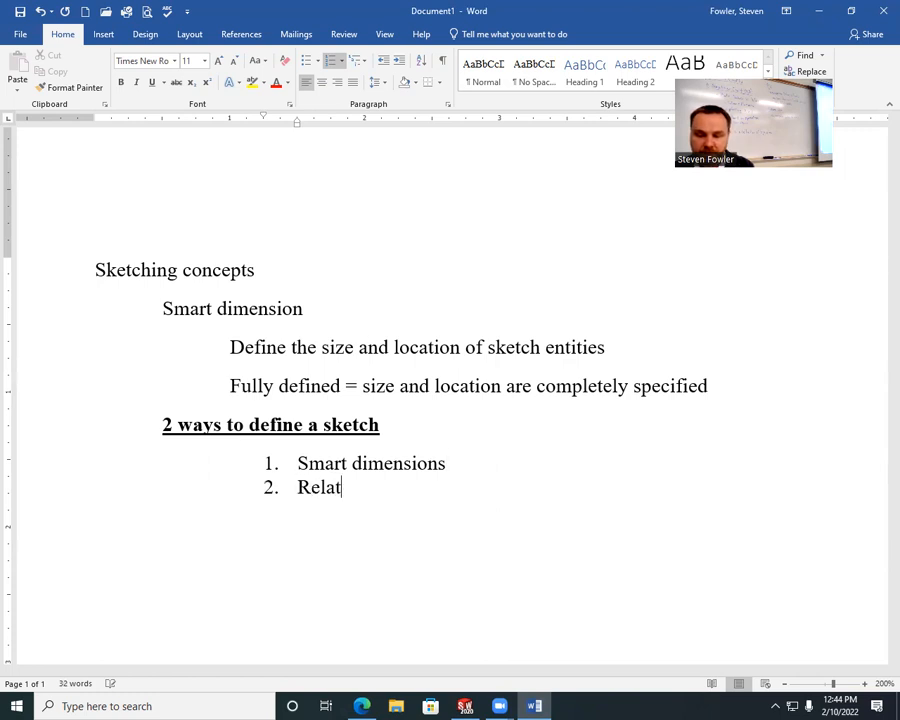
type("ions (g")
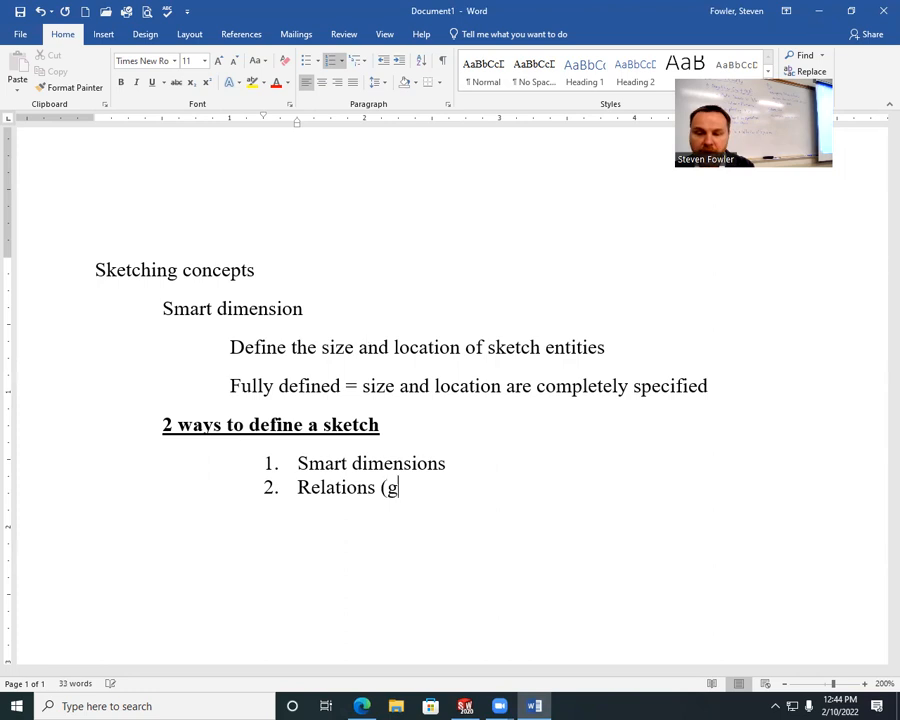
type("eometry)")
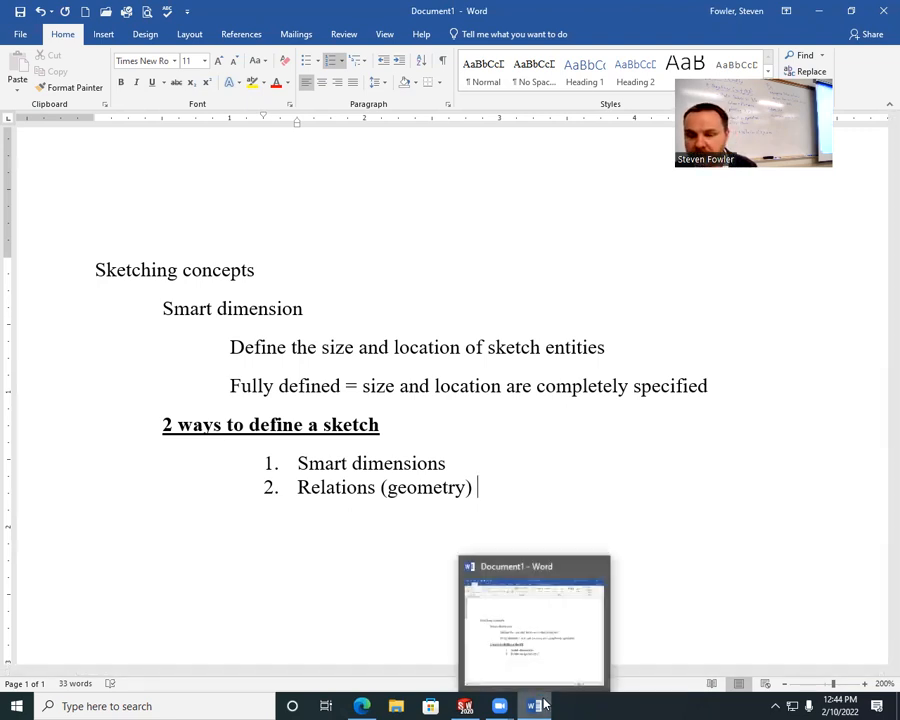
Switch to SOLIDWORKS and stretch the rectangle's top and right edges outward to about 2.27 in wide and 1.65 in high.
left_click(465, 706)
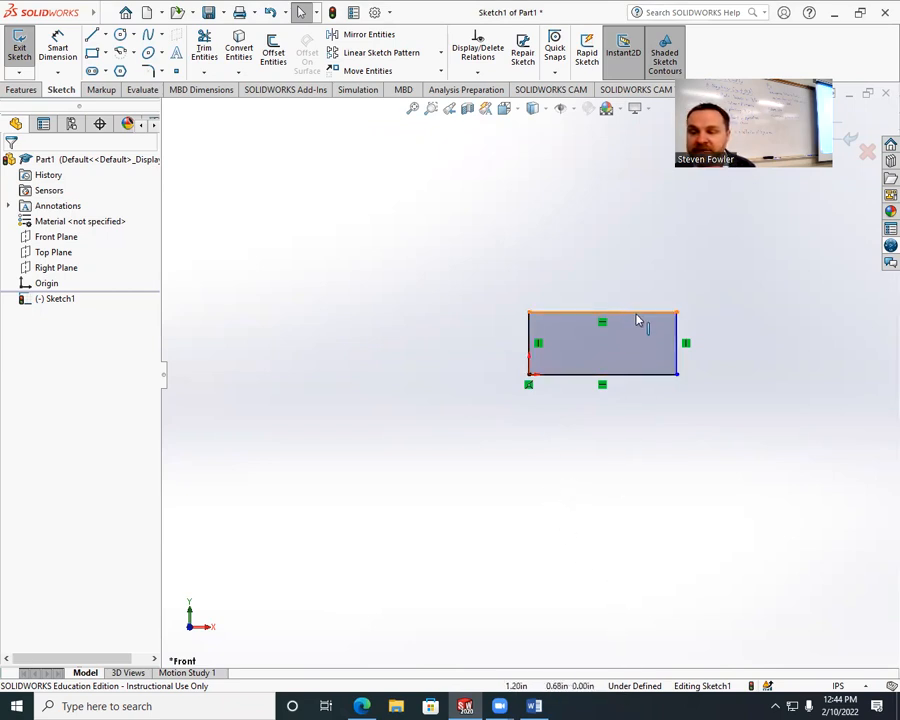
left_click_drag(631, 320, 624, 238)
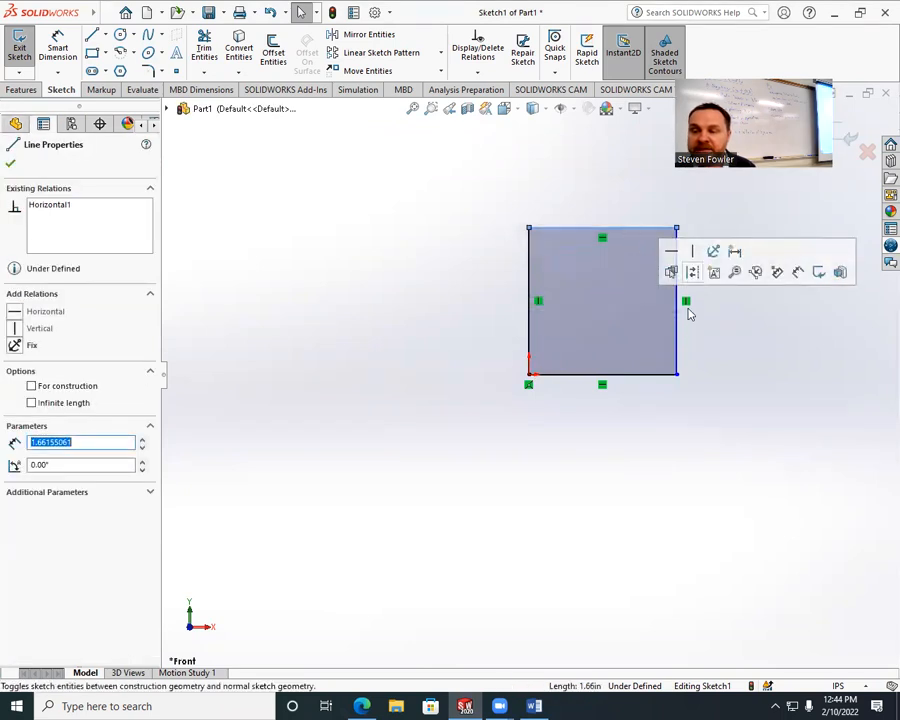
left_click_drag(680, 330, 753, 333)
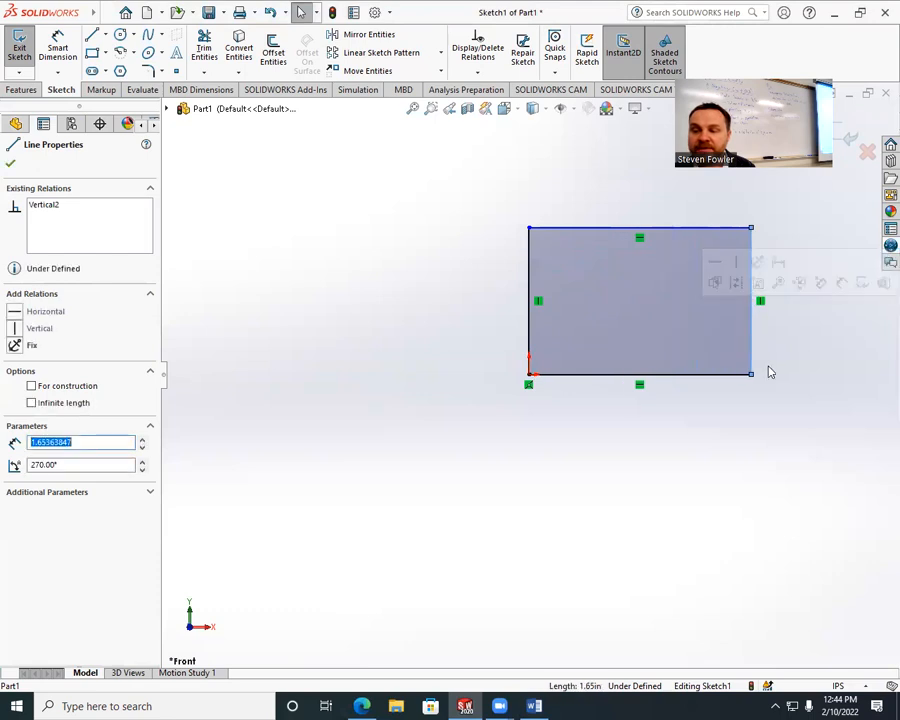
left_click(789, 362)
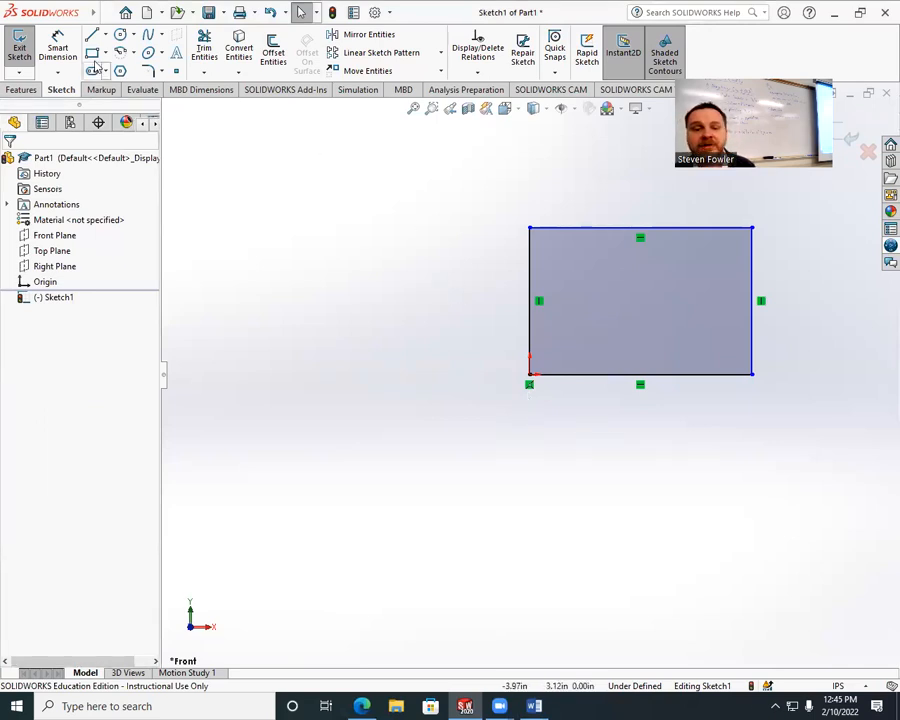
Add a smart dimension of 1.5 in to the rectangle's left edge, placed outside the rectangle.
left_click(56, 42)
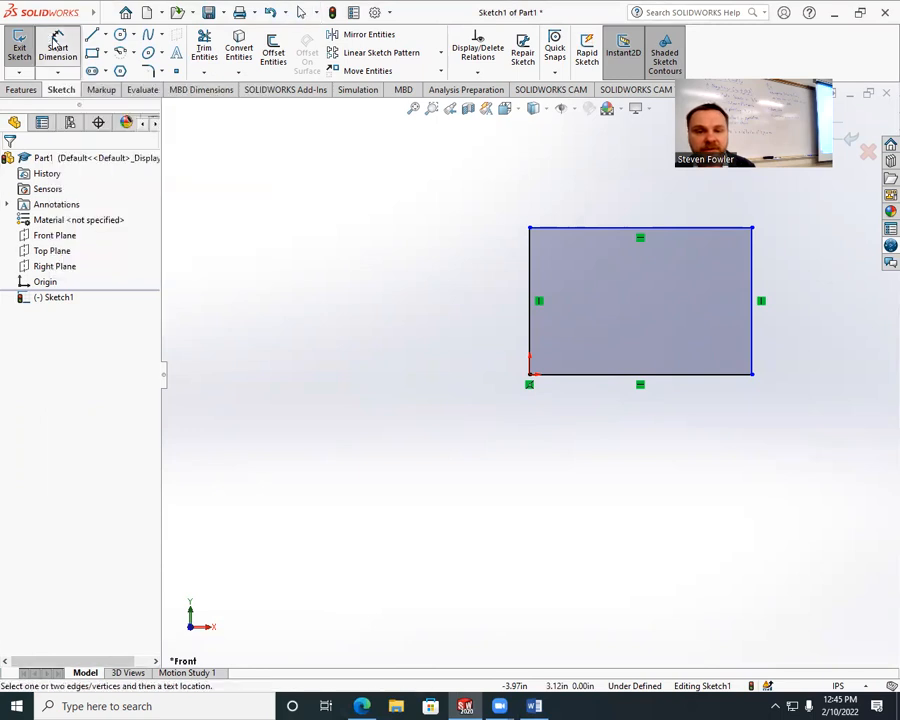
left_click(525, 275)
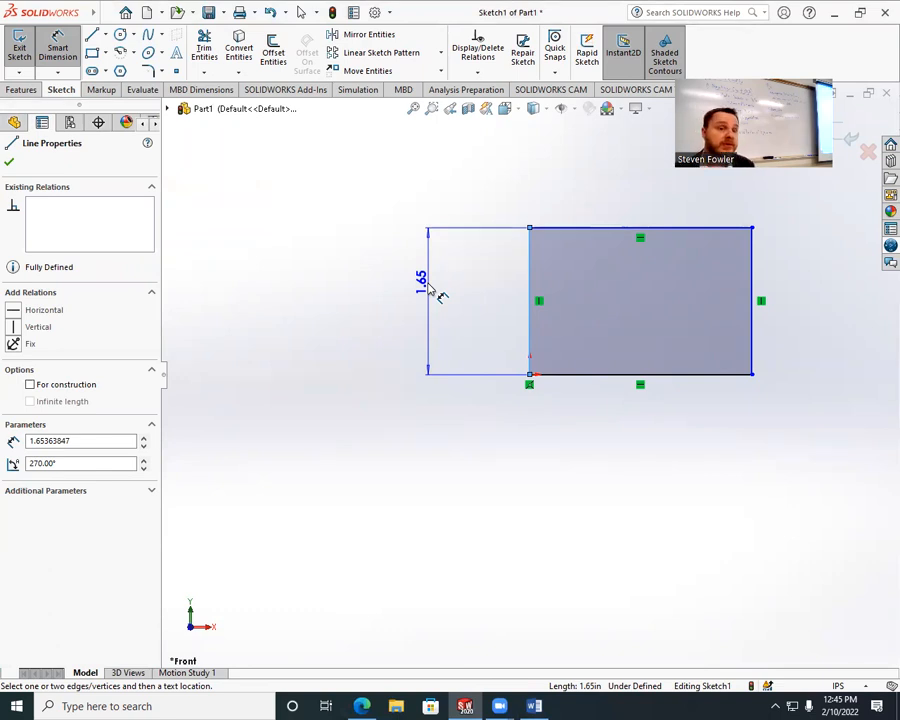
left_click(433, 287)
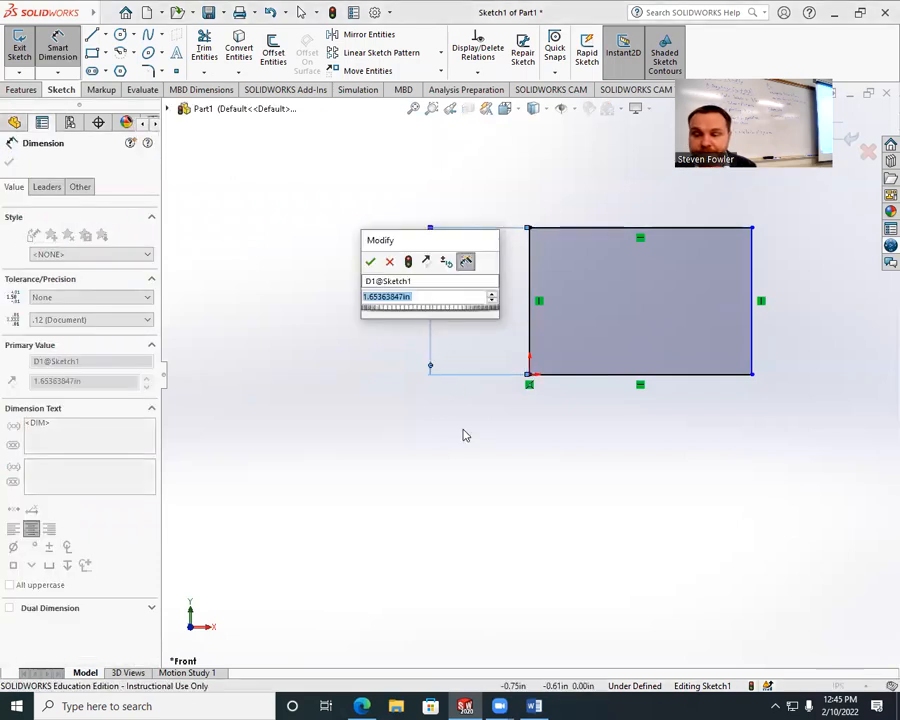
type("1.5")
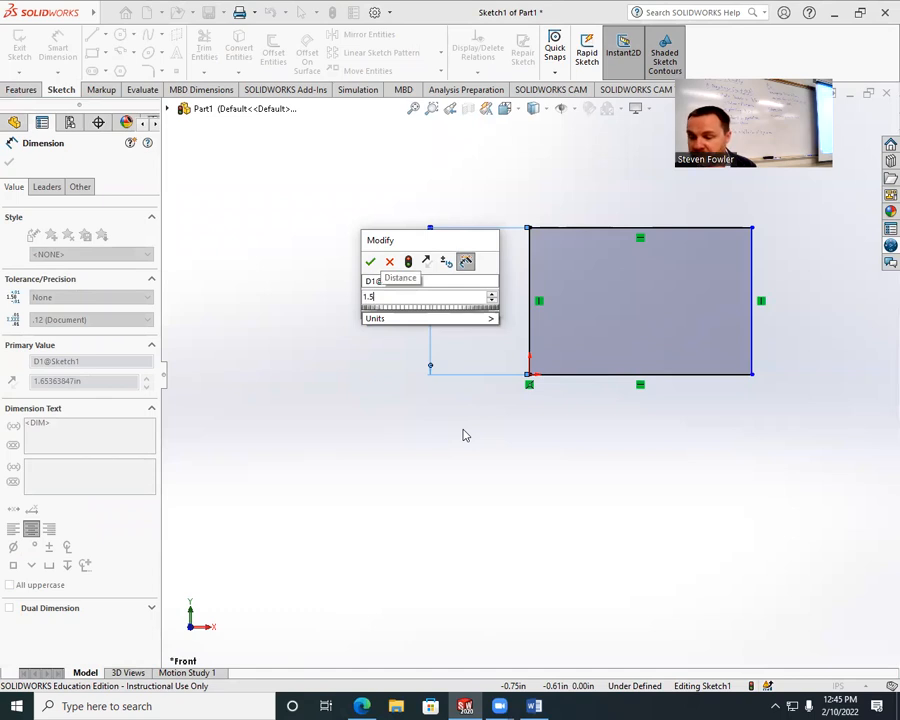
key("Return")
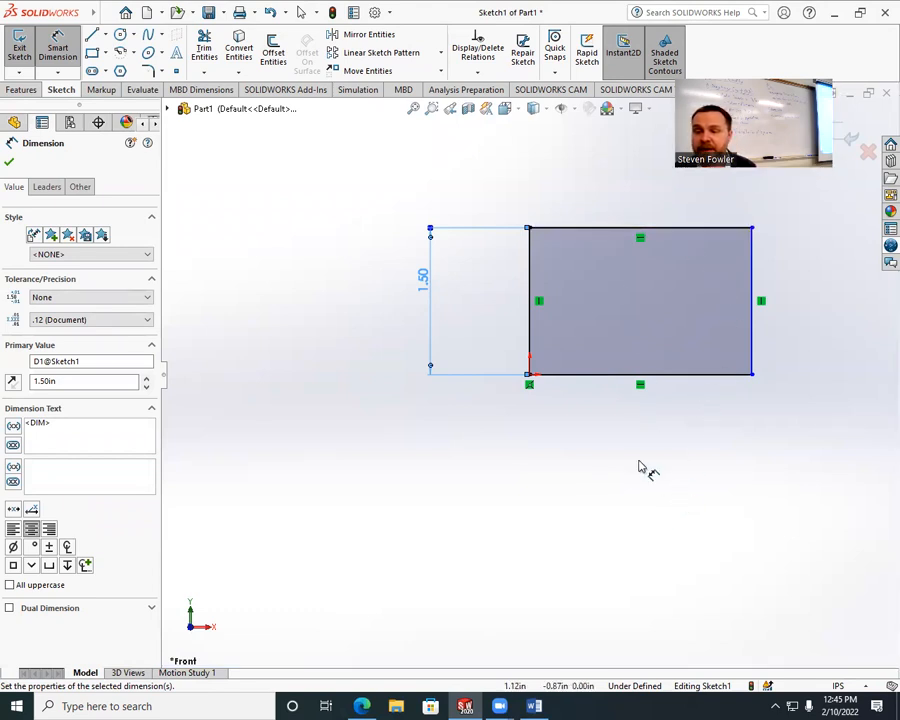
Dimension the rectangle's top edge to 2 in, placing the dimension above it.
left_click(583, 227)
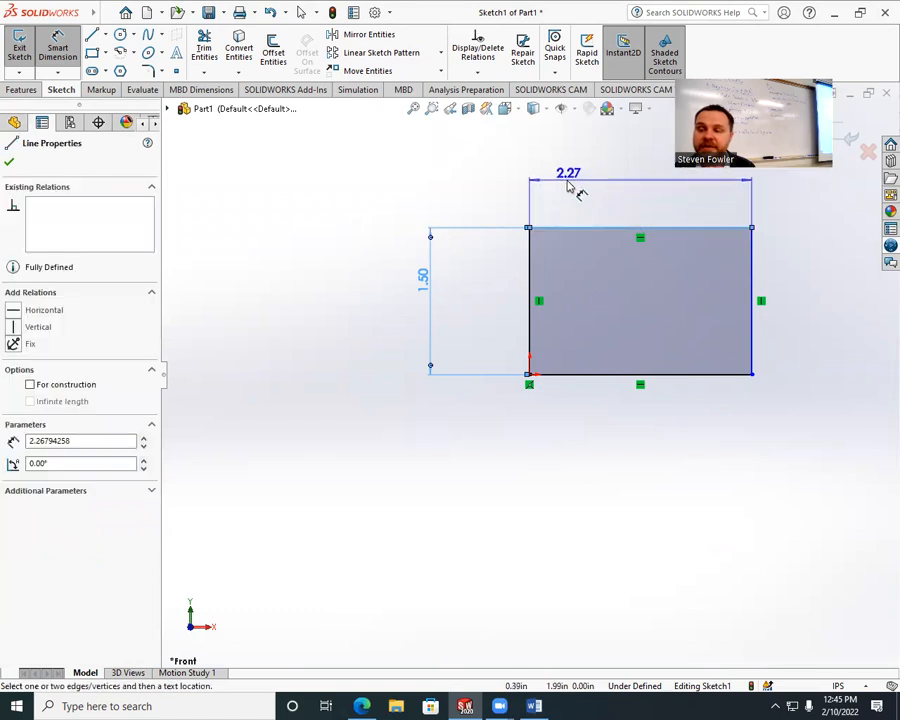
left_click(563, 180)
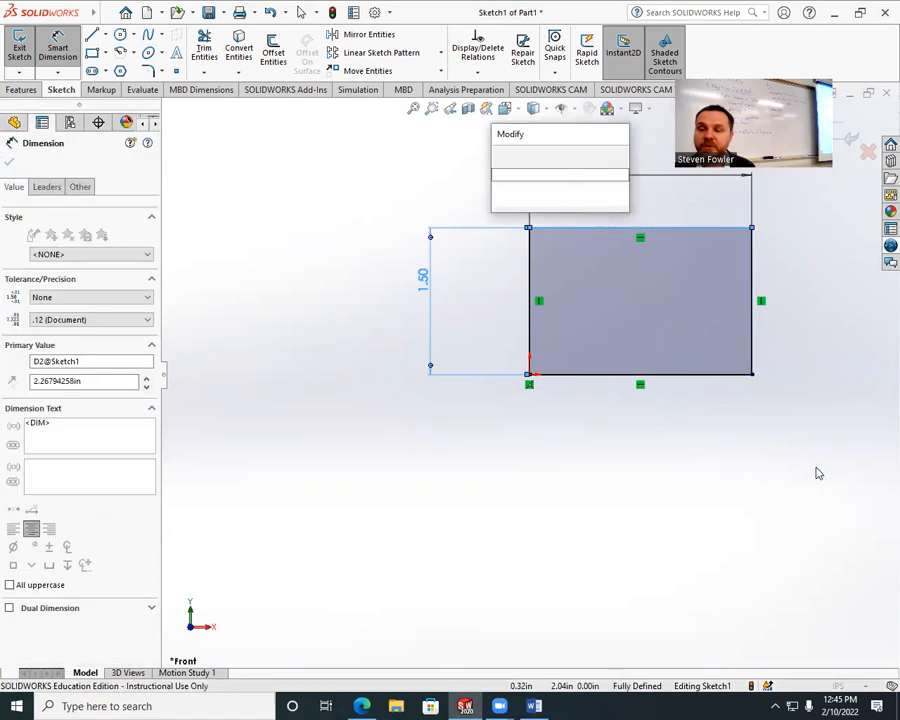
type("2")
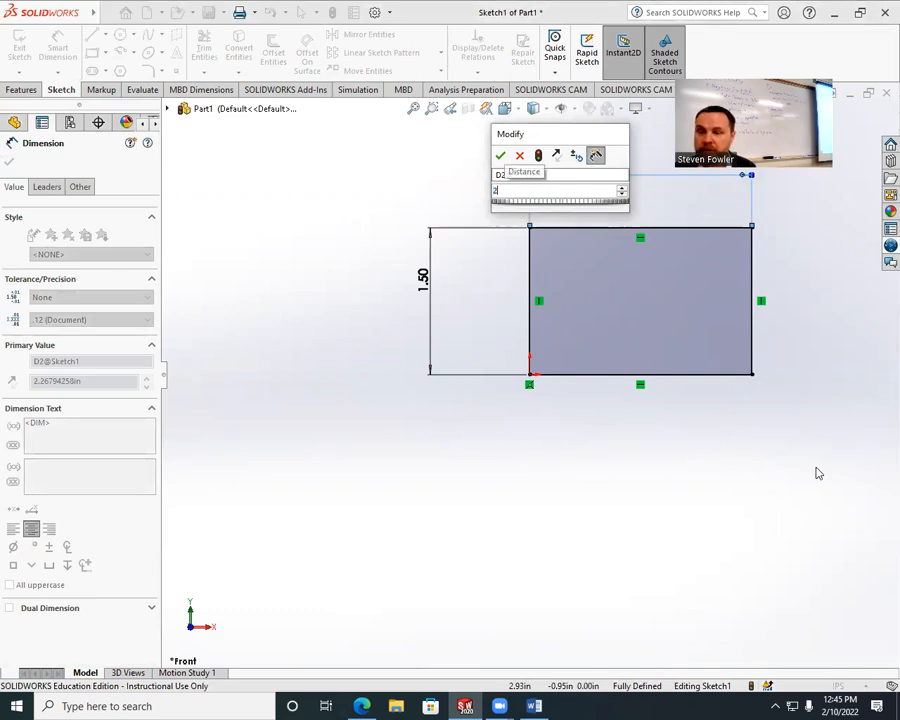
key("Return")
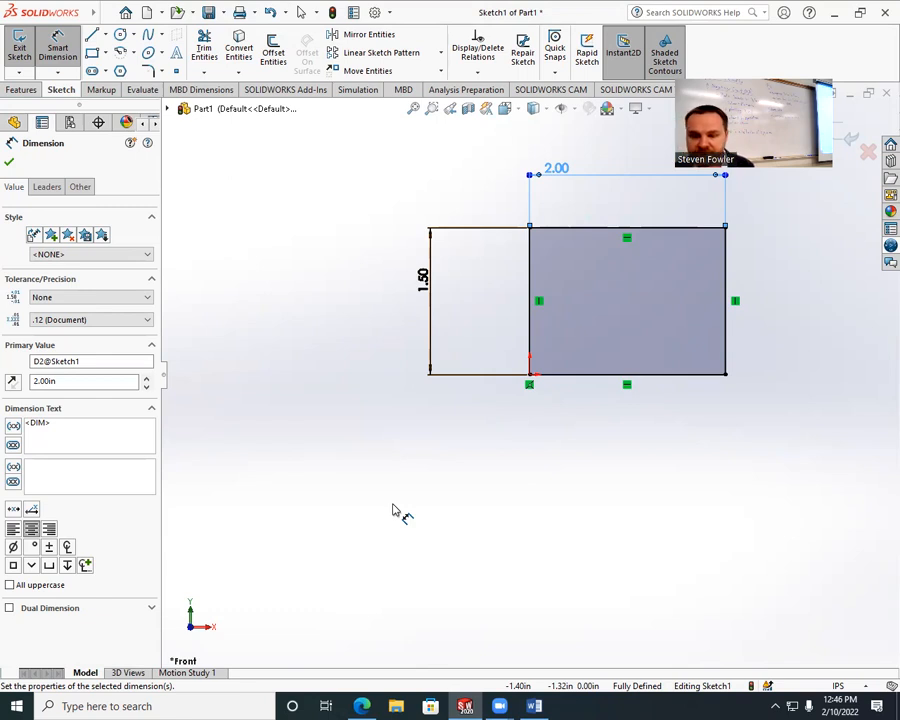
Switch to Word, end the numbered list and add the line "Release the tool", indented one level, below it.
key("alt+Tab")
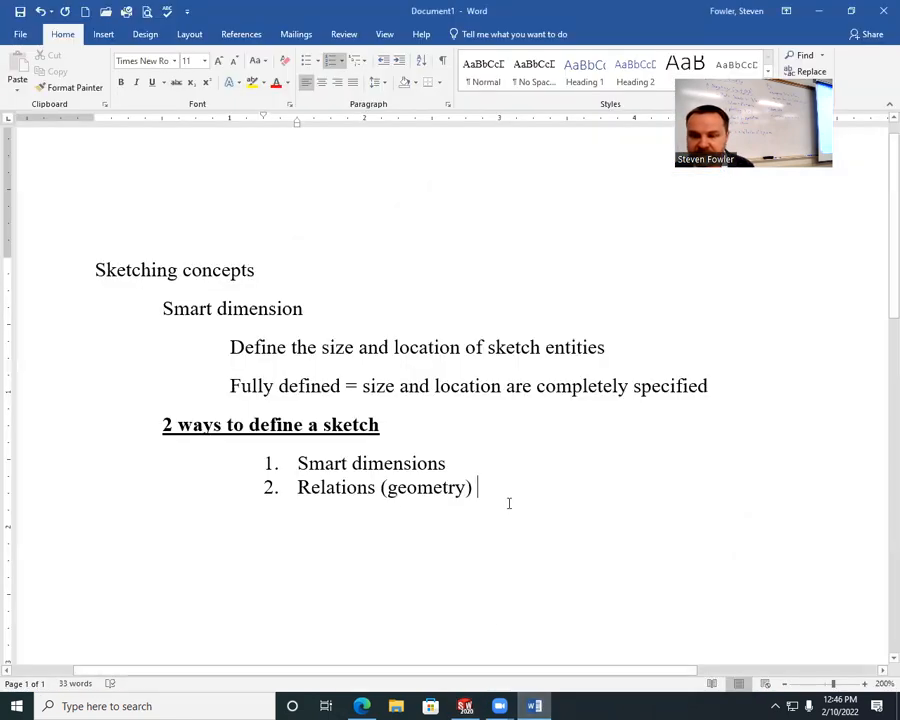
key("Return")
key("BackSpace")
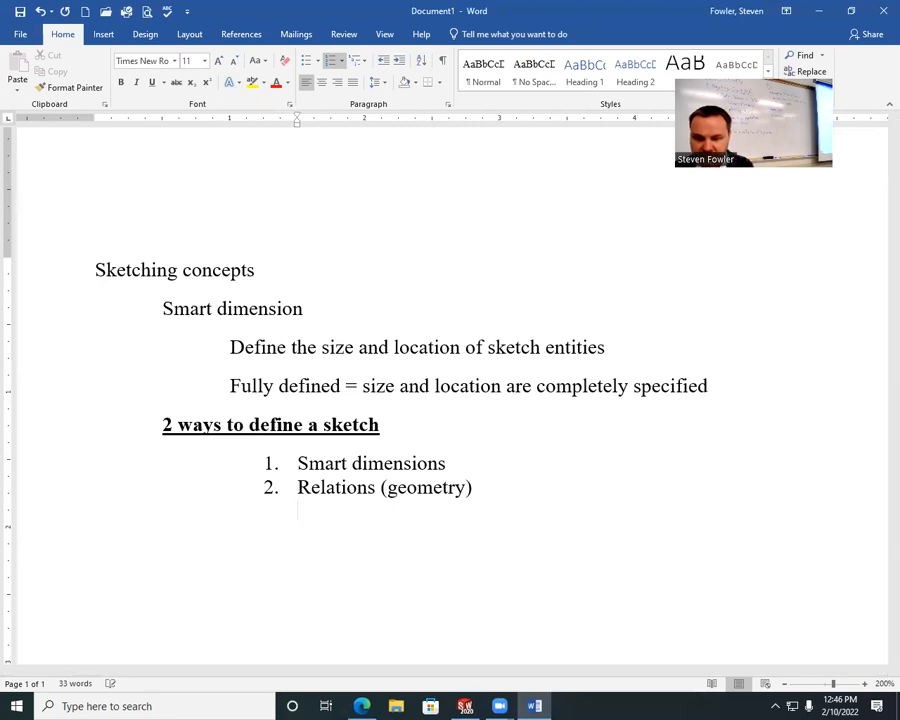
key("BackSpace")
key("BackSpace")
key("Tab")
type("Re")
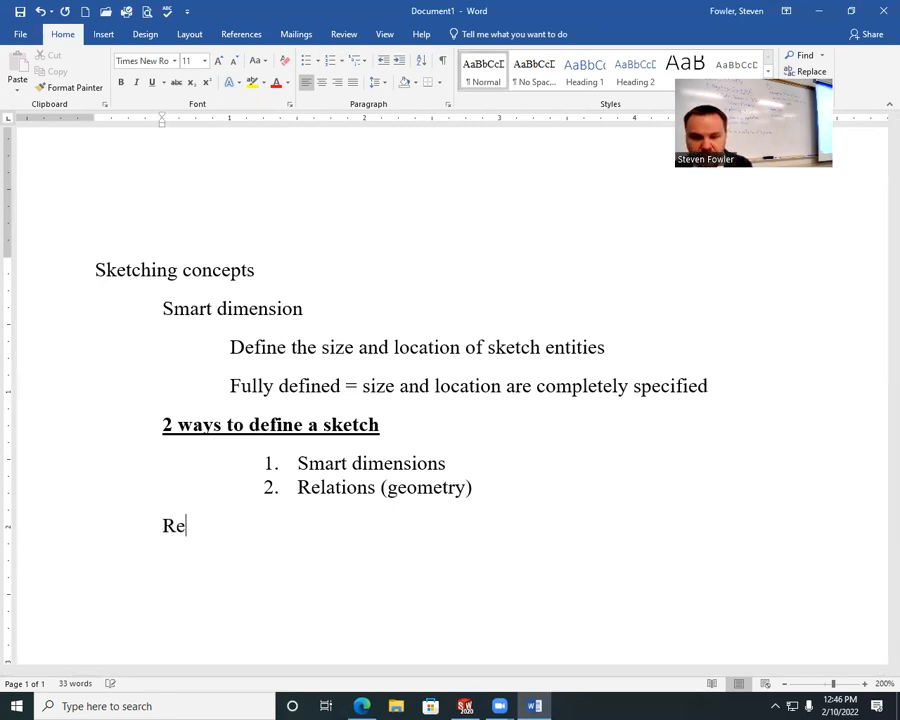
type("lease the tool")
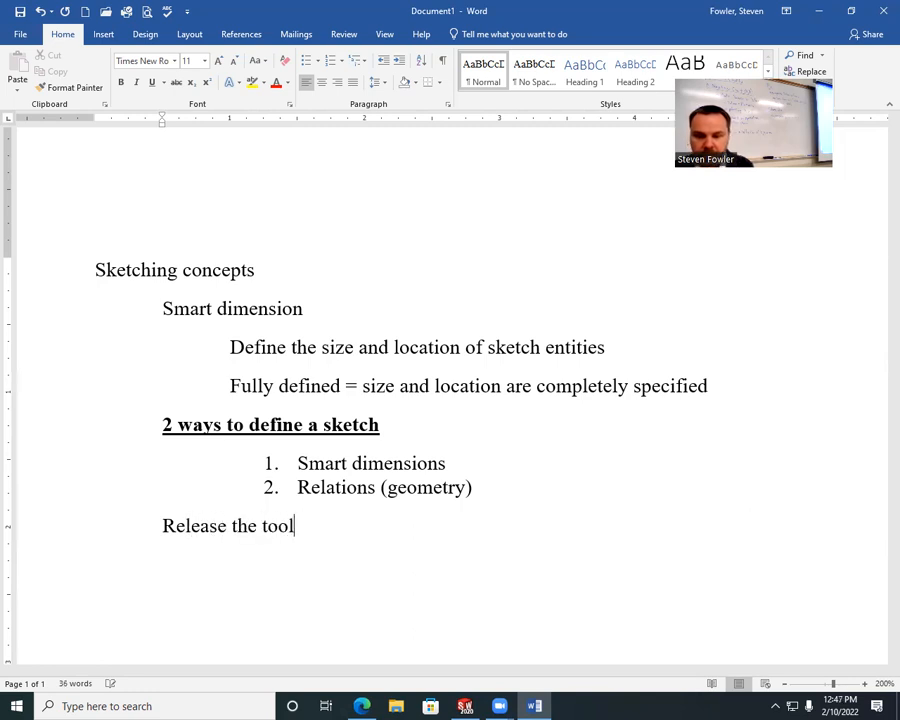
Add the bold line "EXIT SKETCH" below "Release the tool" at the same indent.
key("Return")
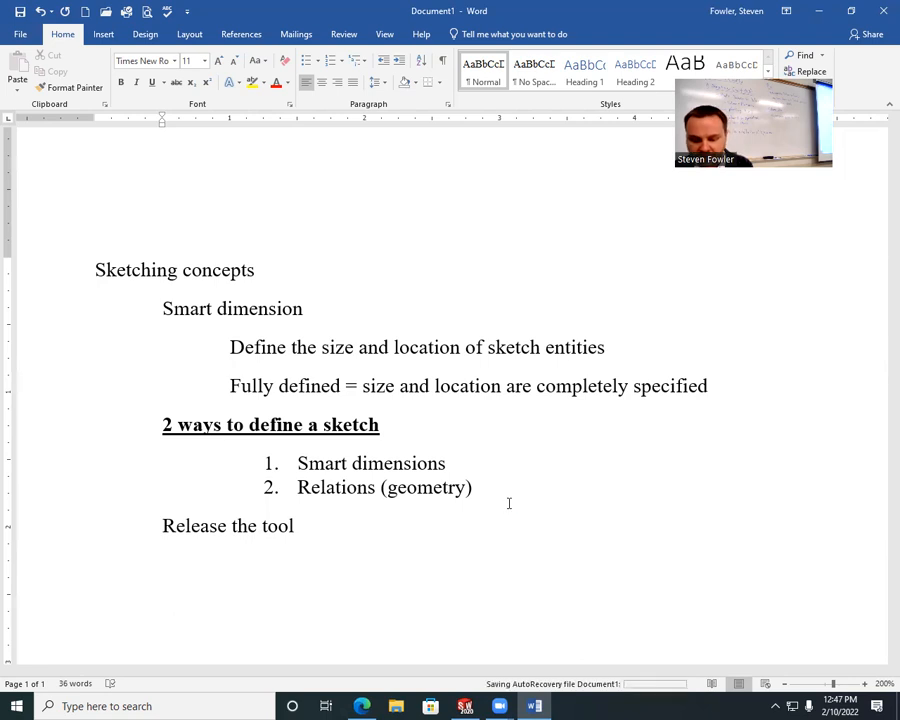
key("ctrl+b")
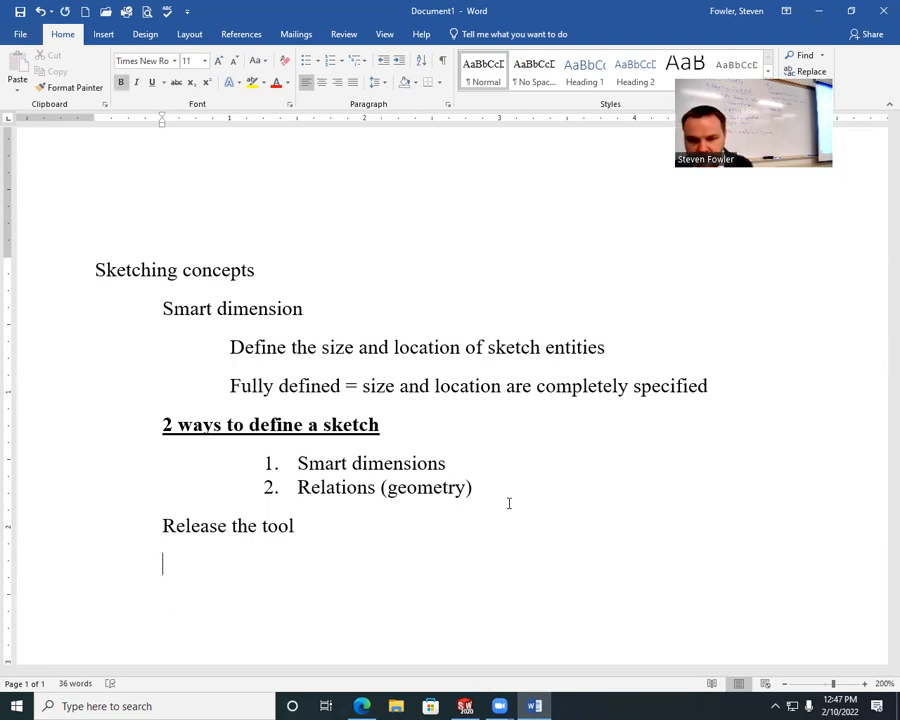
type("EX")
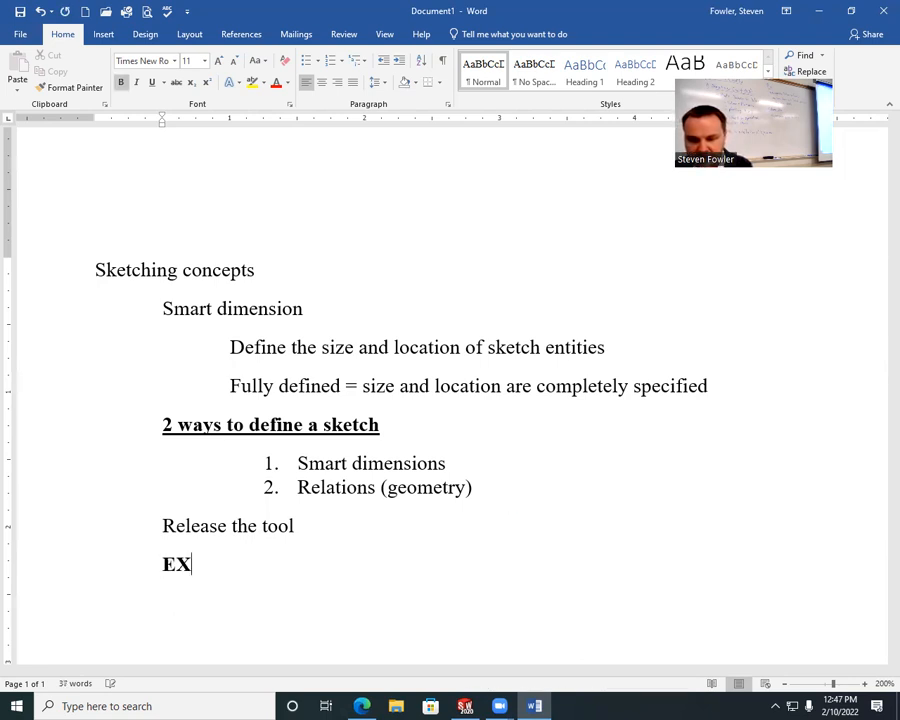
type("IT SKETCH")
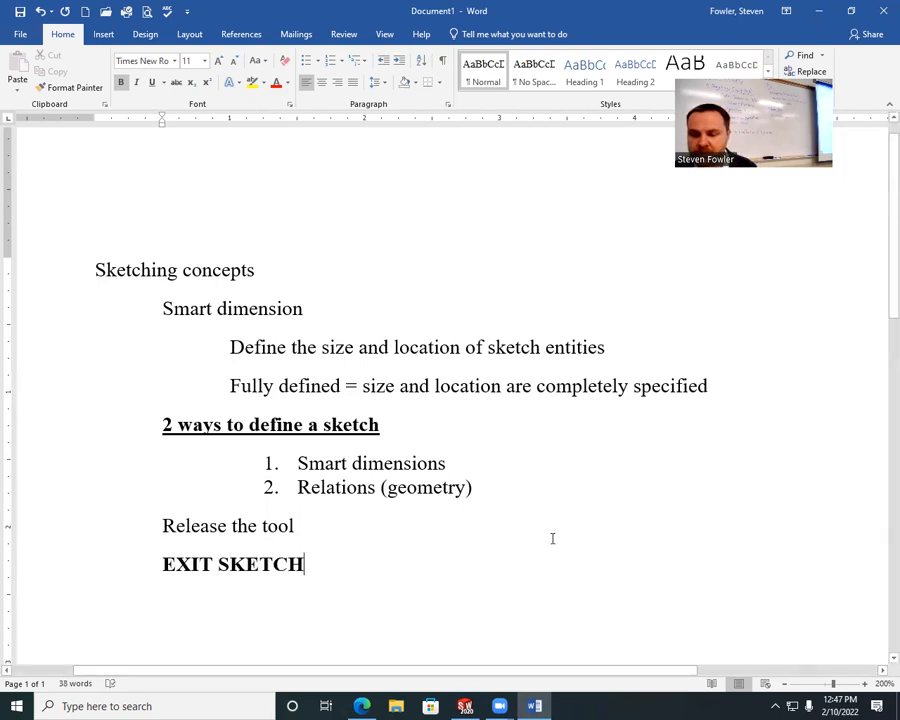
Switch to SOLIDWORKS, release the Smart Dimension tool and exit the rectangle sketch, leaving nothing selected.
left_click(465, 706)
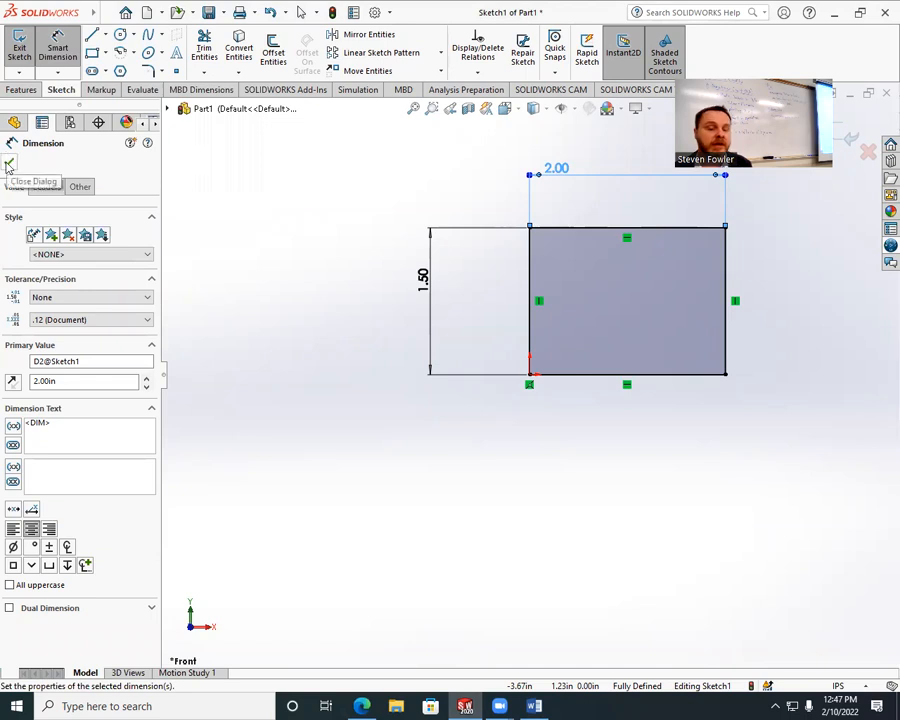
left_click(9, 165)
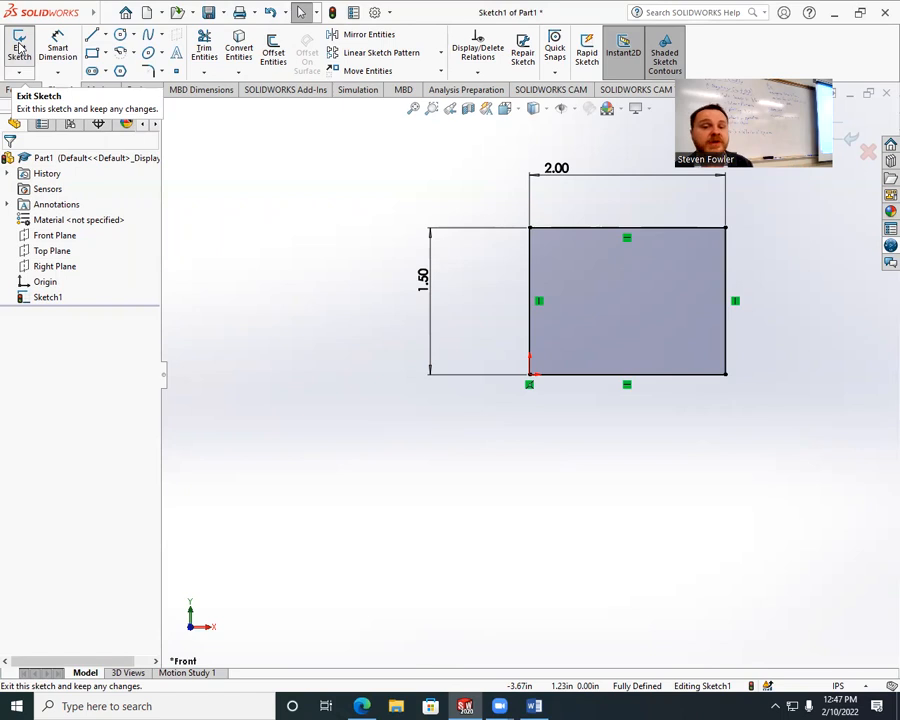
left_click(19, 47)
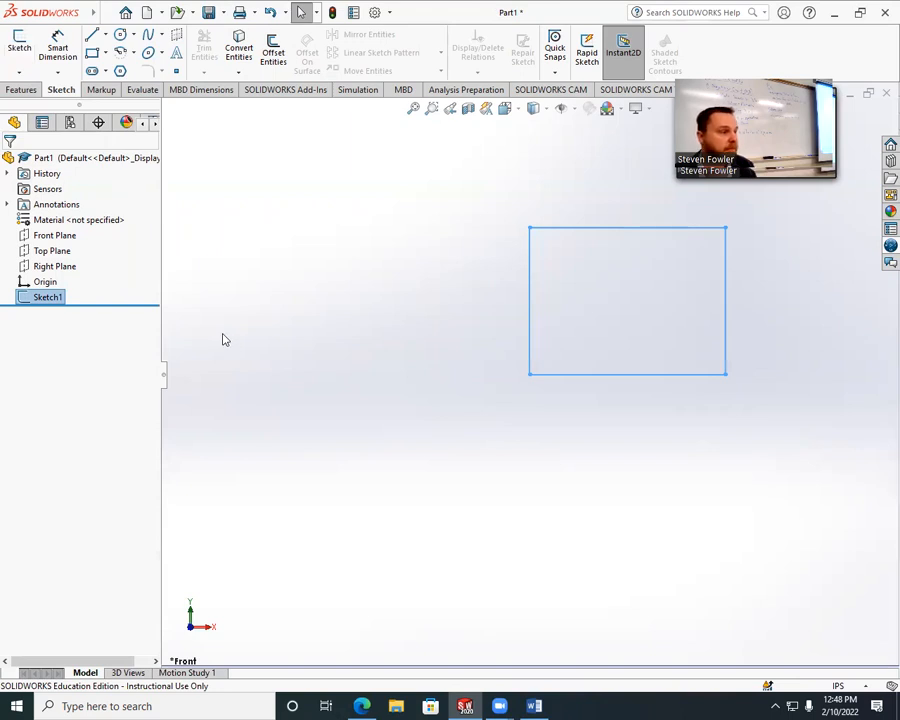
left_click(309, 364)
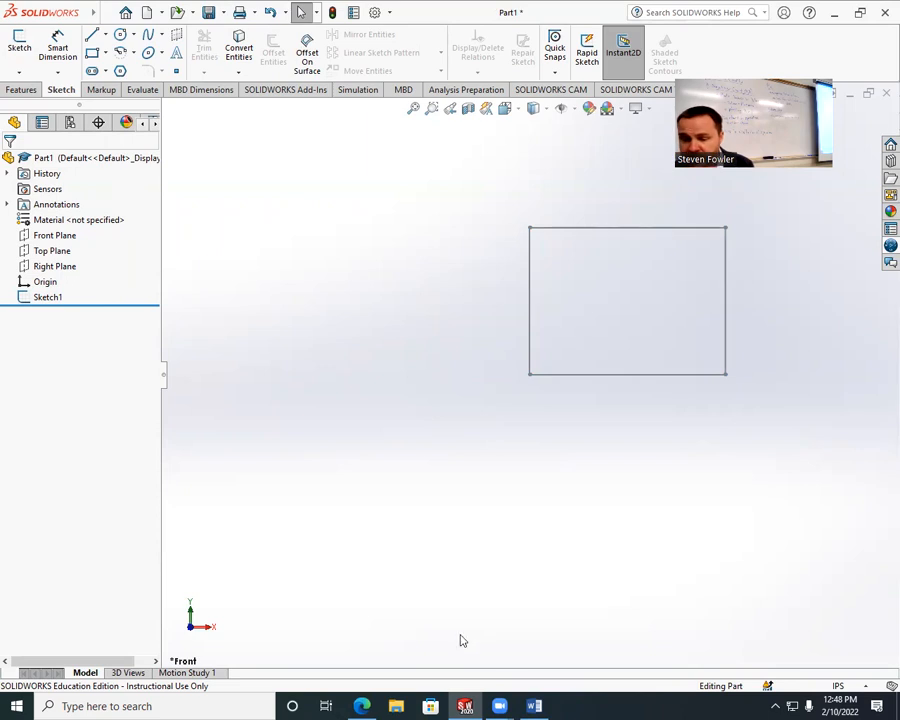
Switch back to Word and make the heading "Sketching concepts" bold and underlined.
left_click(534, 706)
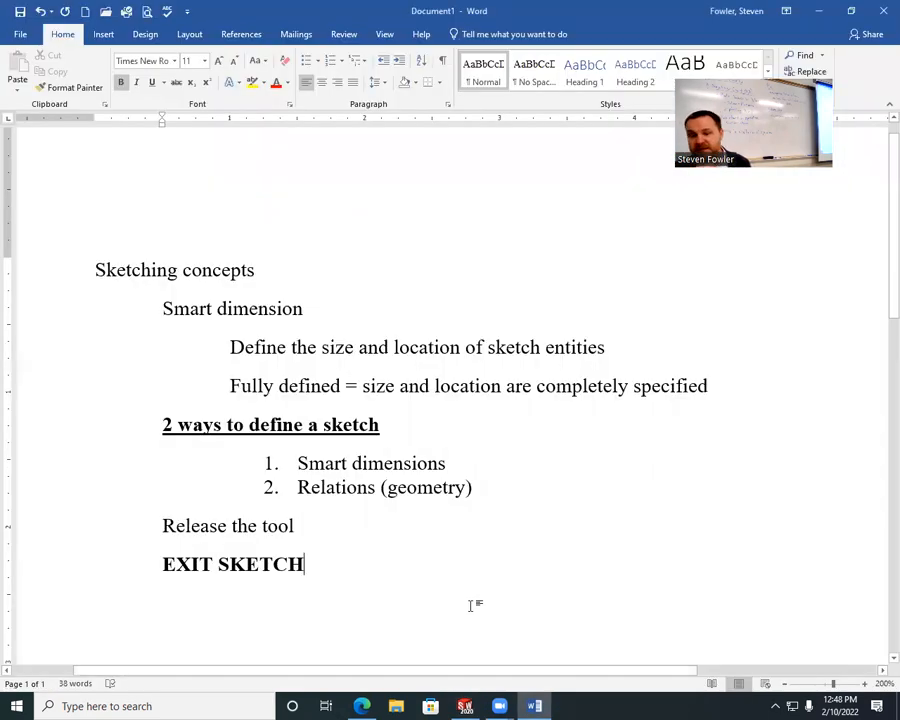
mouse_move(91, 270)
left_mouse_down()
mouse_move(256, 268)
mouse_move(256, 276)
left_mouse_up()
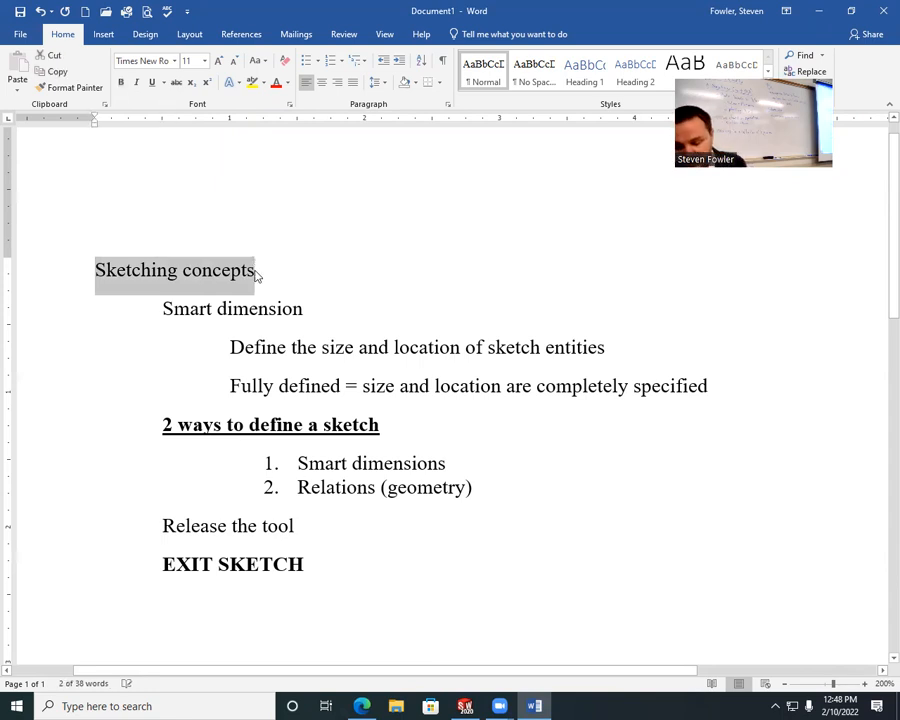
key("ctrl+b")
key("ctrl+u")
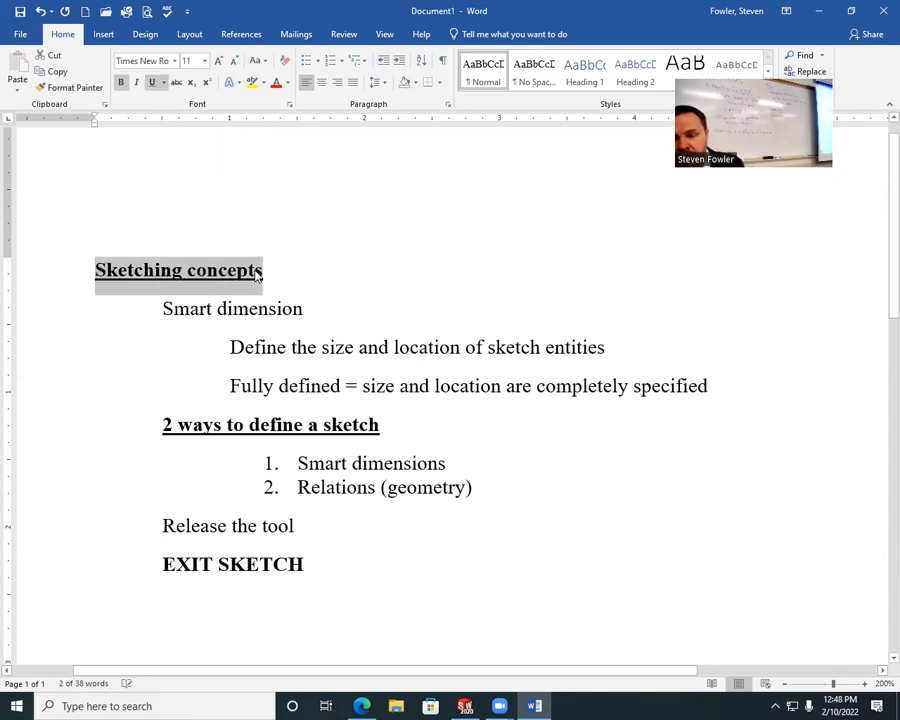
left_click(326, 488)
left_click_drag(296, 488, 375, 492)
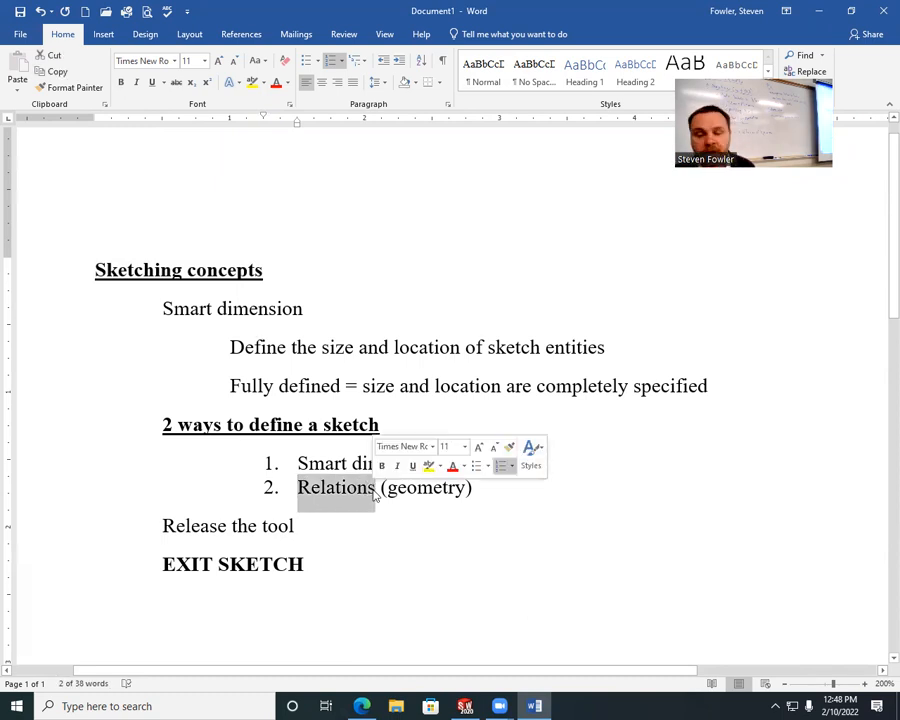
left_click(374, 506)
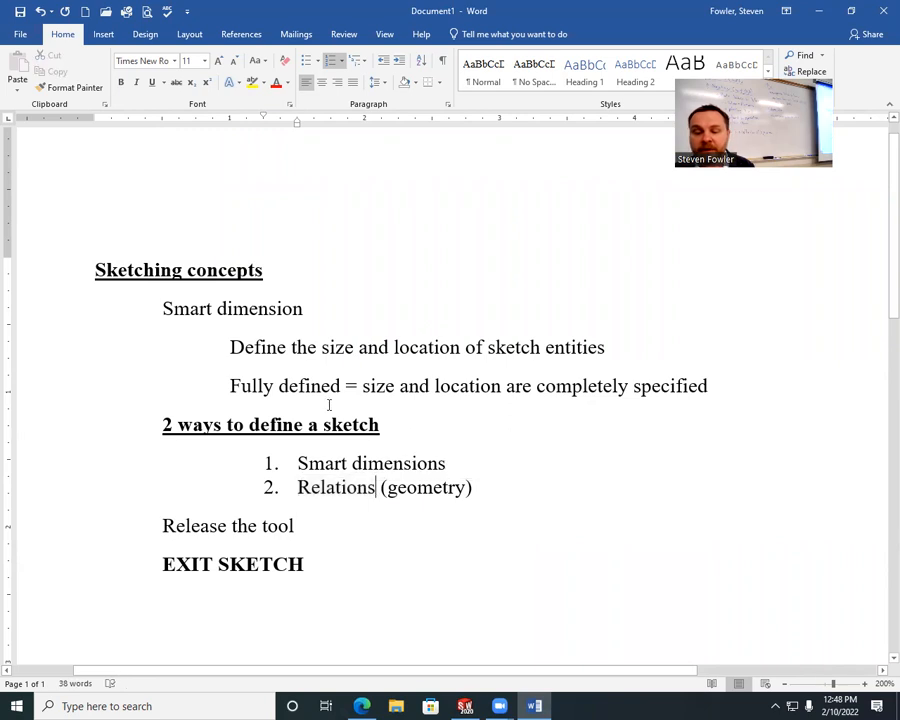
left_click_drag(362, 386, 710, 391)
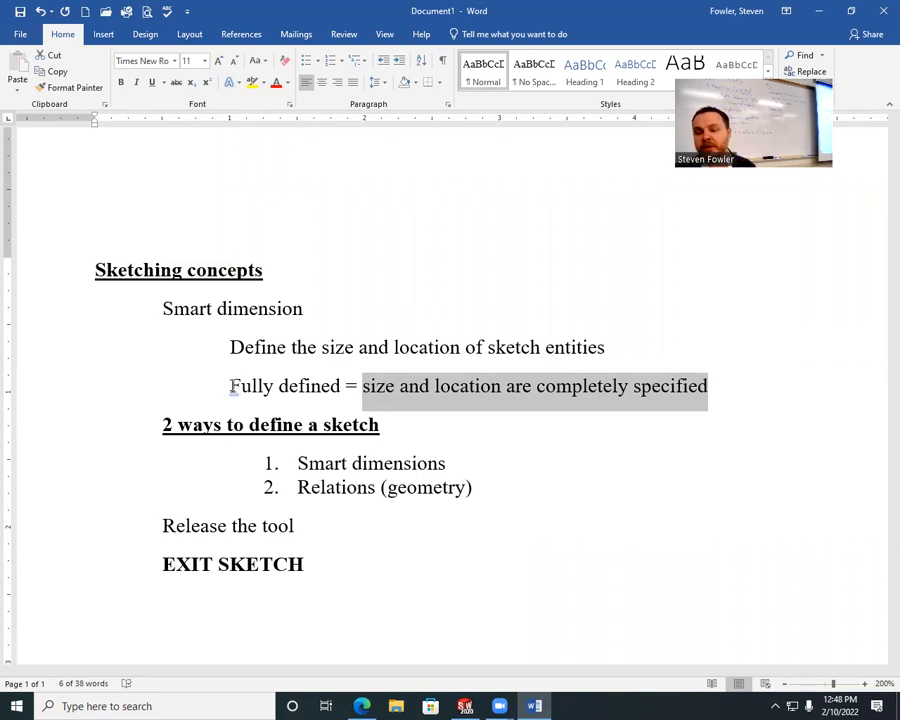
left_click(397, 543)
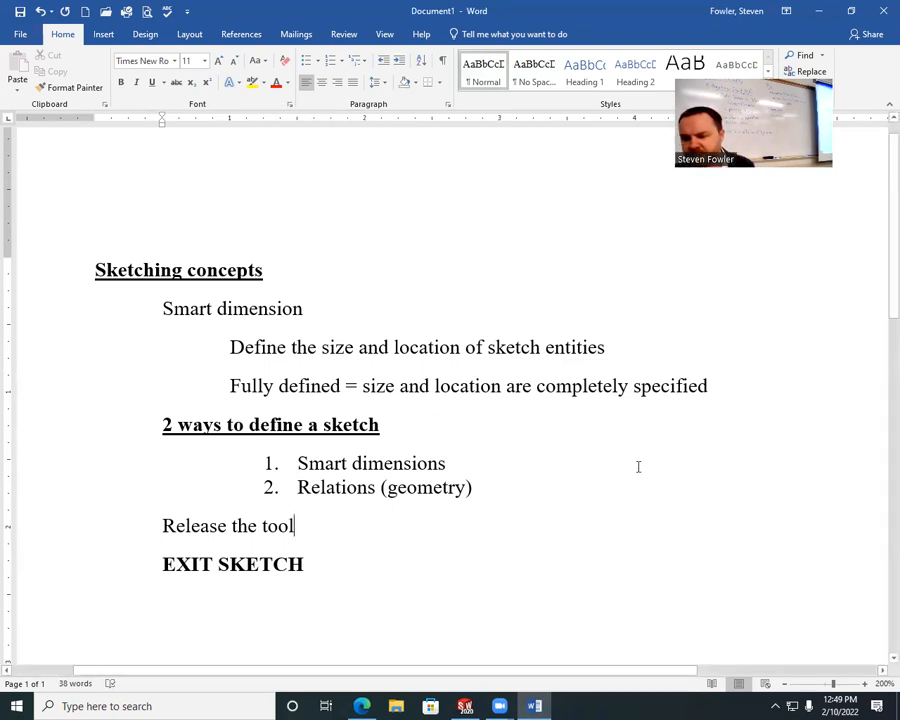
left_click(465, 706)
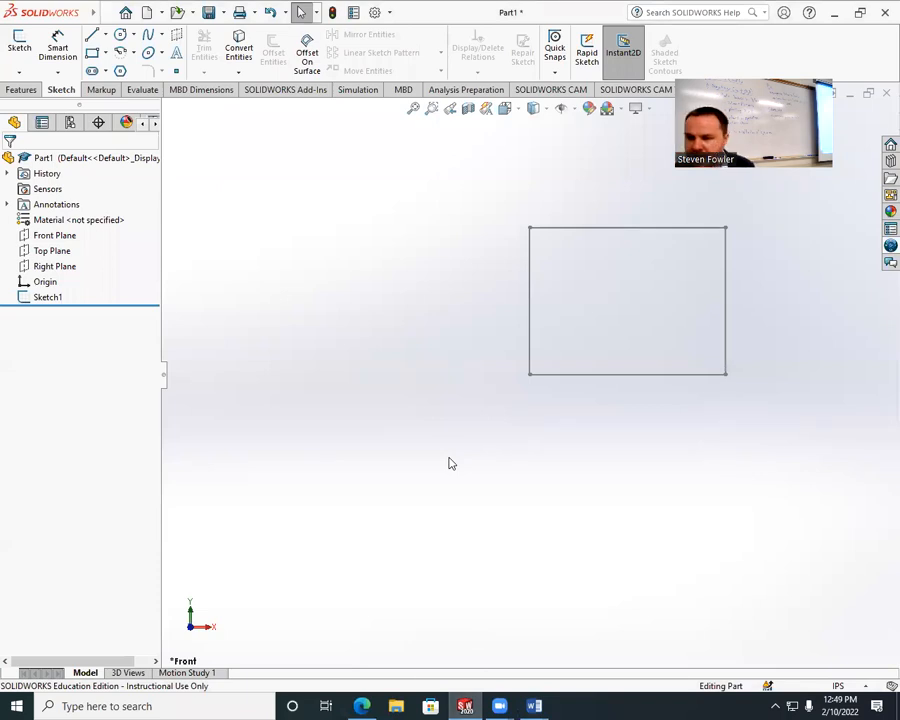
left_click(534, 706)
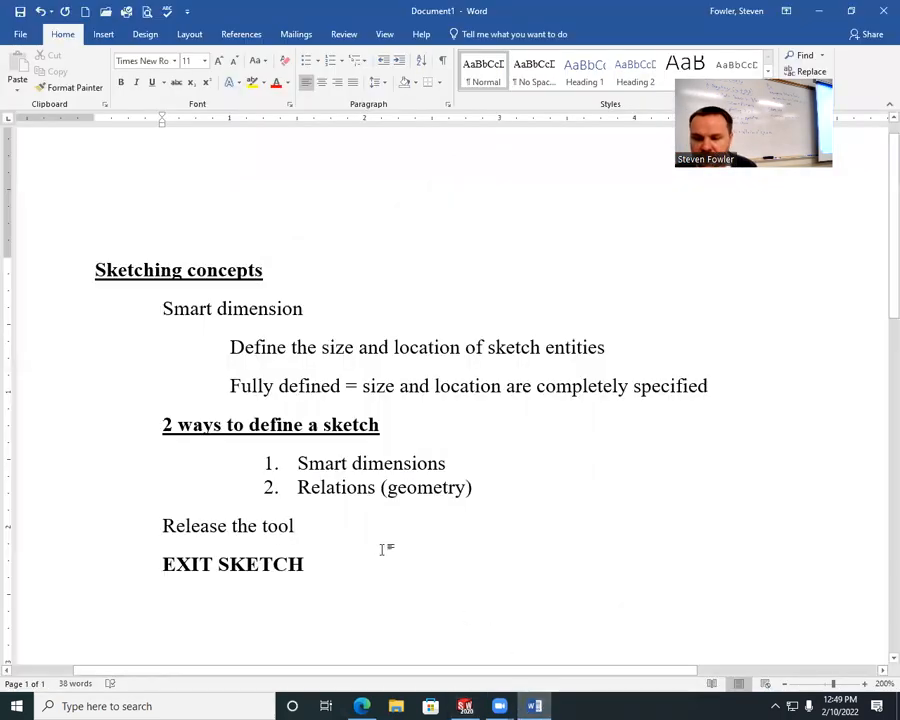
Below "EXIT SKETCH", add the bold, underlined heading "Extrusion Features" without an indent.
key("Down")
key("End")
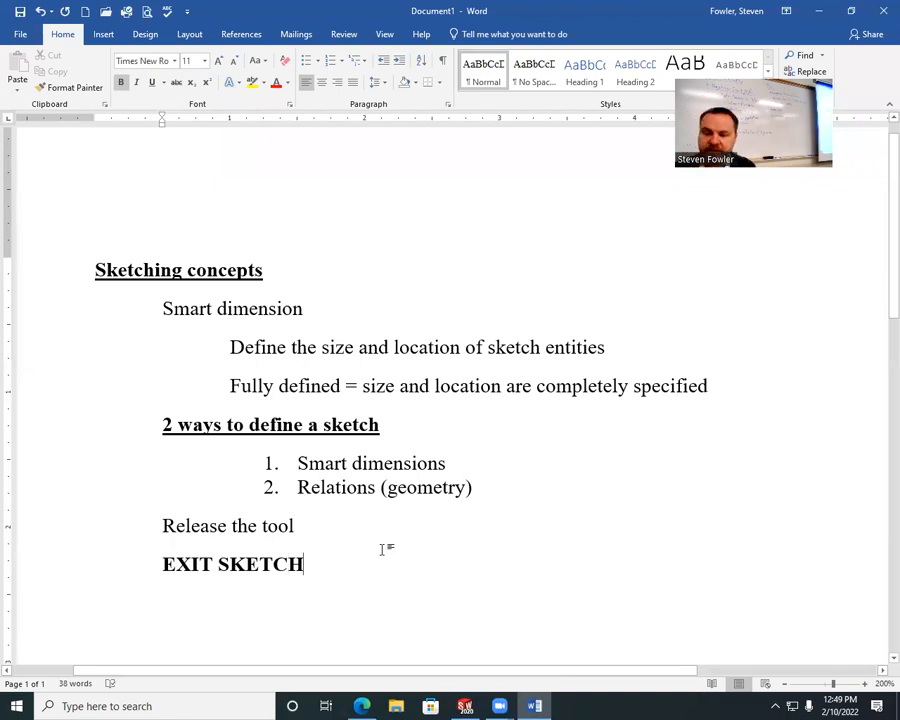
key("Return")
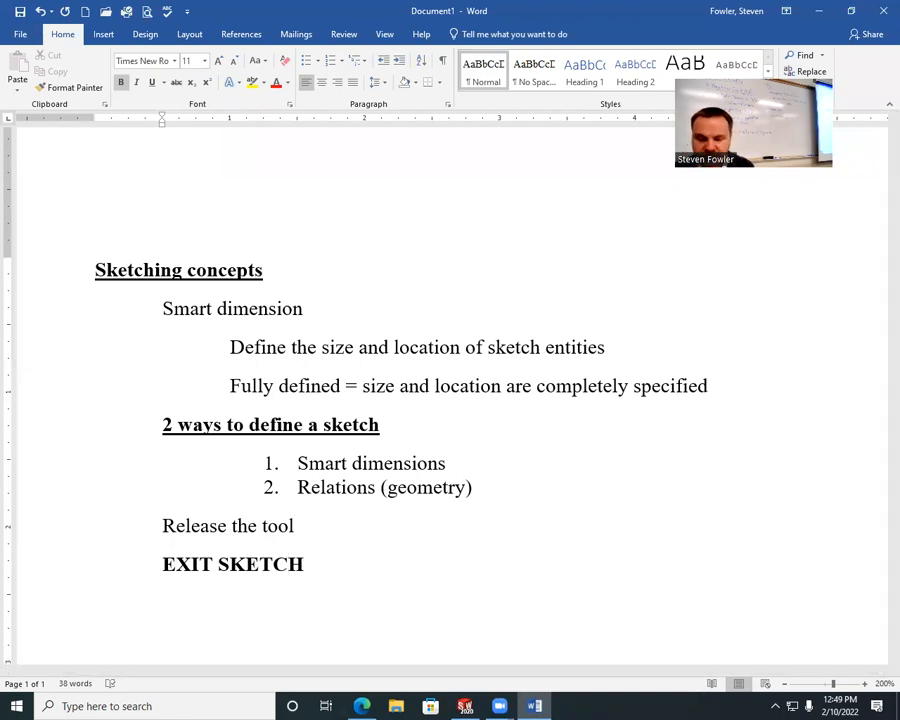
key("BackSpace")
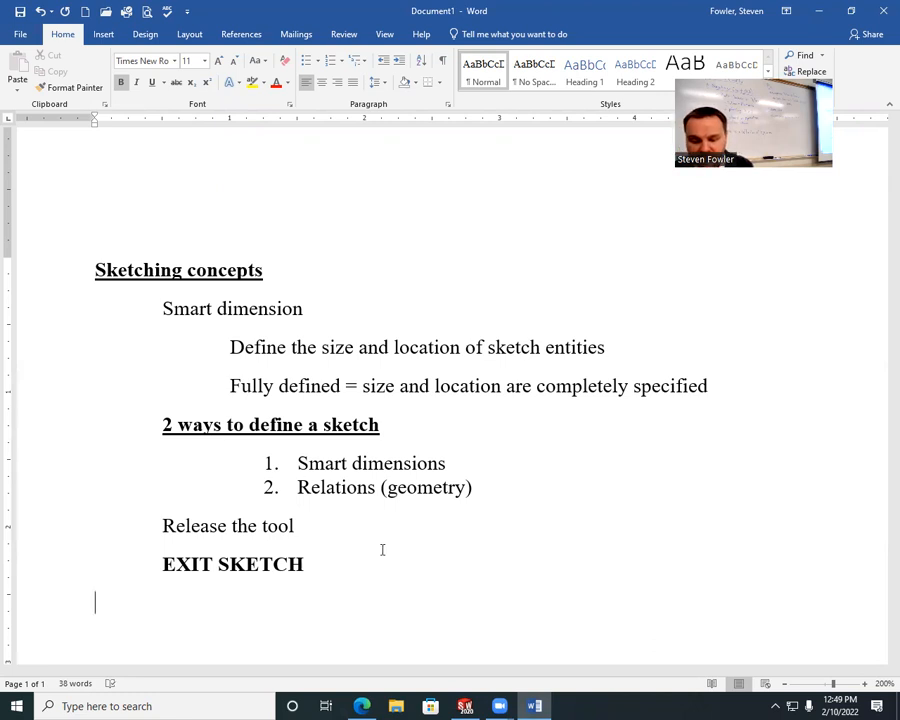
type("U")
key("BackSpace")
key("ctrl+u")
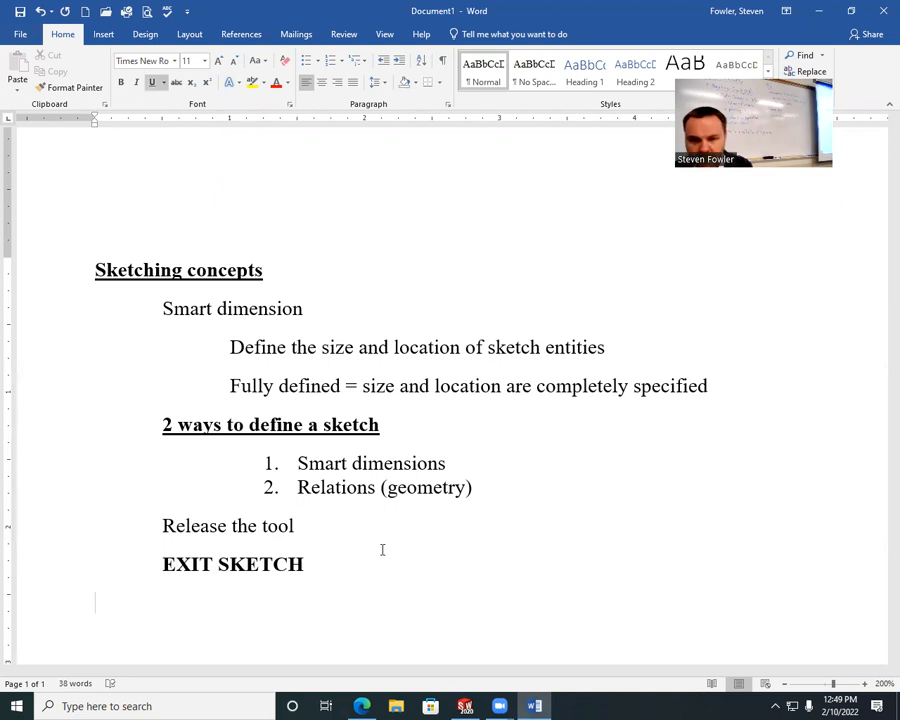
key("ctrl+b")
type("Extrusion ")
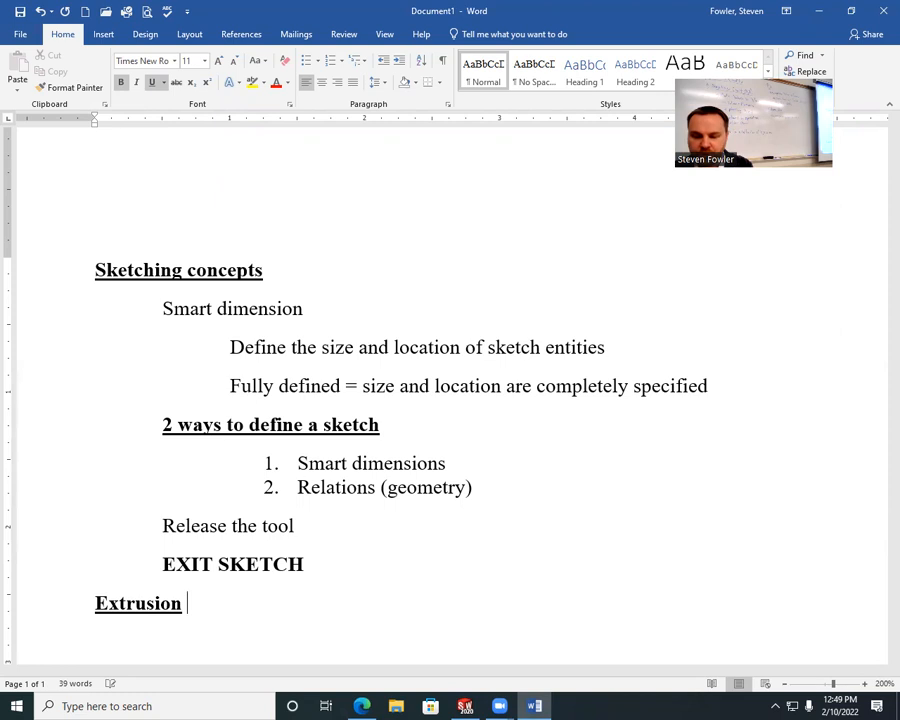
type("Feature")
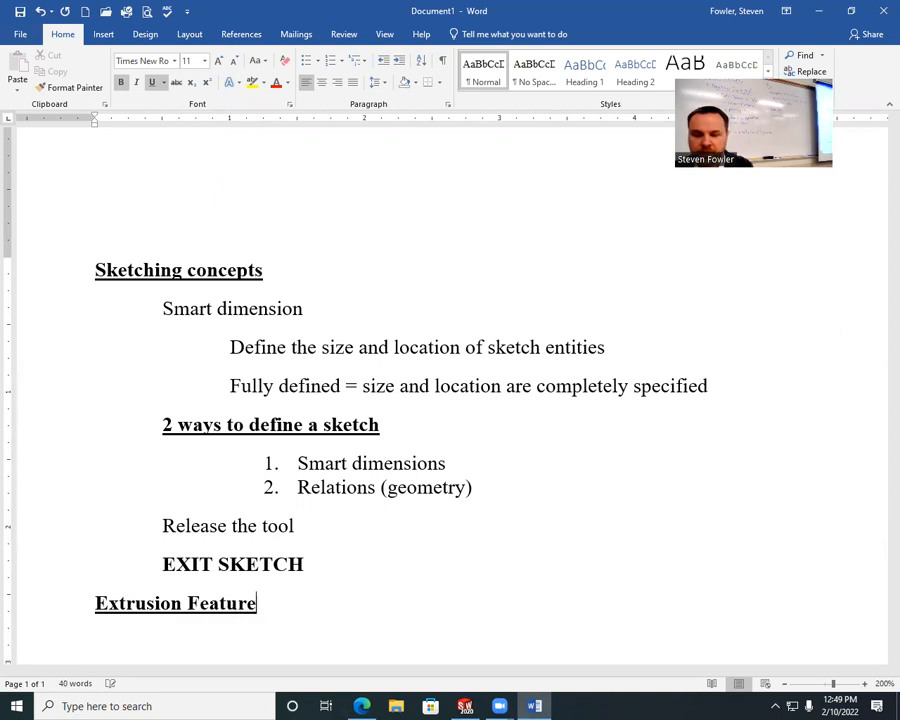
type("s")
key("Return")
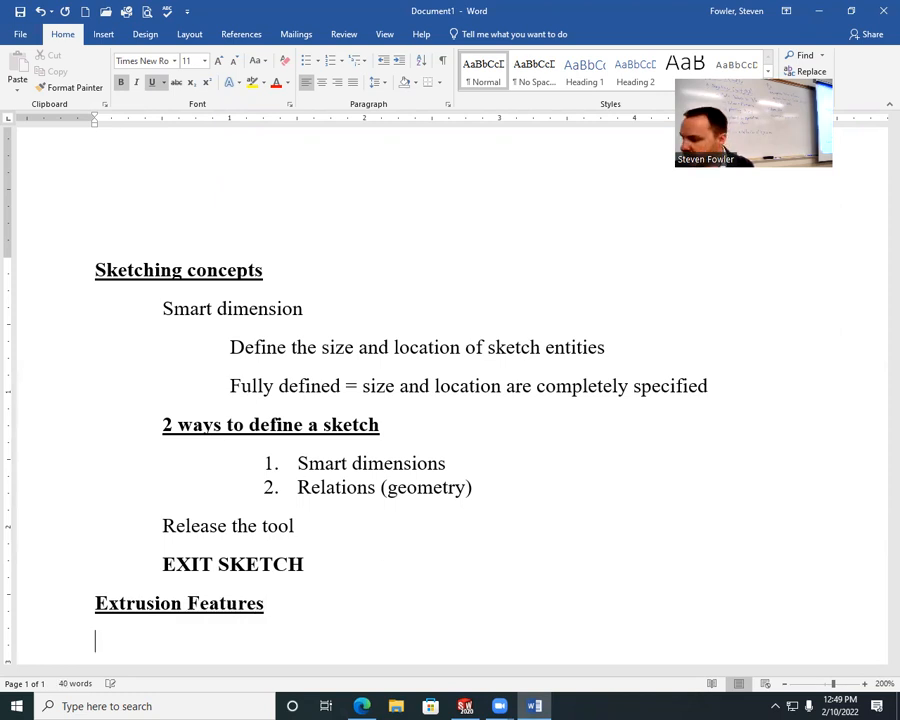
Indent the new line under "Extrusion Features" one level and turn off bold and underline for it.
key("Tab")
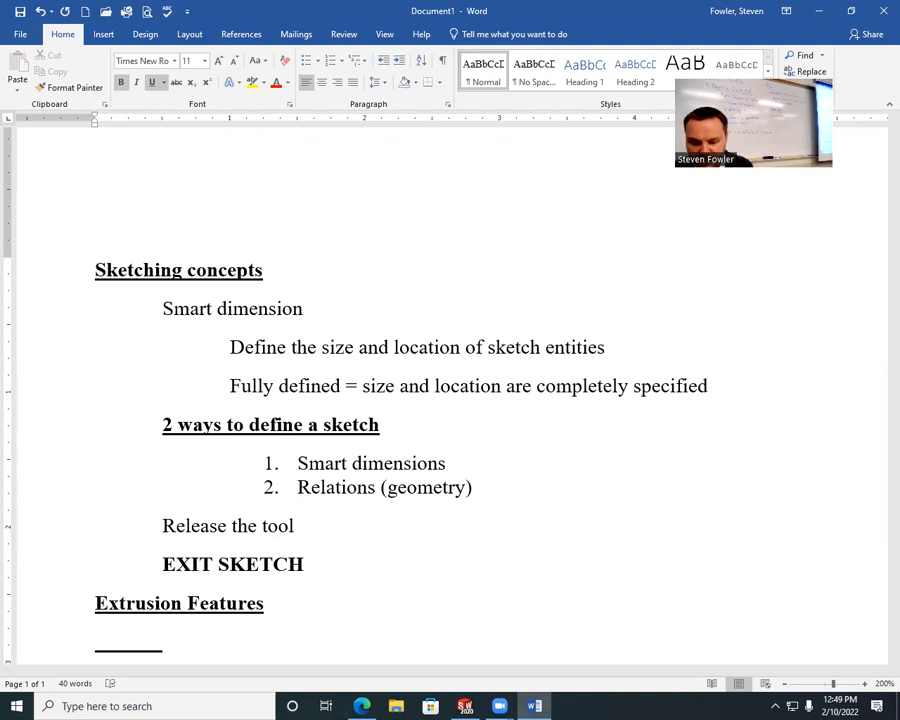
key("ctrl+b")
key("ctrl+u")
key("BackSpace")
key("Tab")
key("BackSpace")
key("ctrl+b")
key("ctrl+u")
key("Tab")
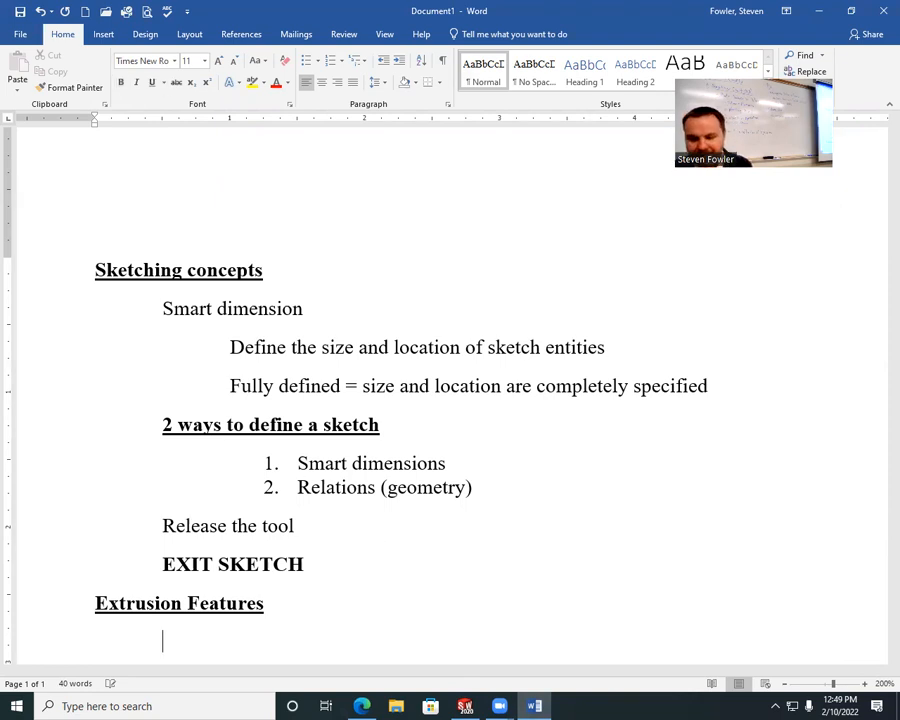
Enter "Cuts and Boss/Base" on the indented line and start a line indented two levels beneath it.
scroll(381, 549, "down", 3)
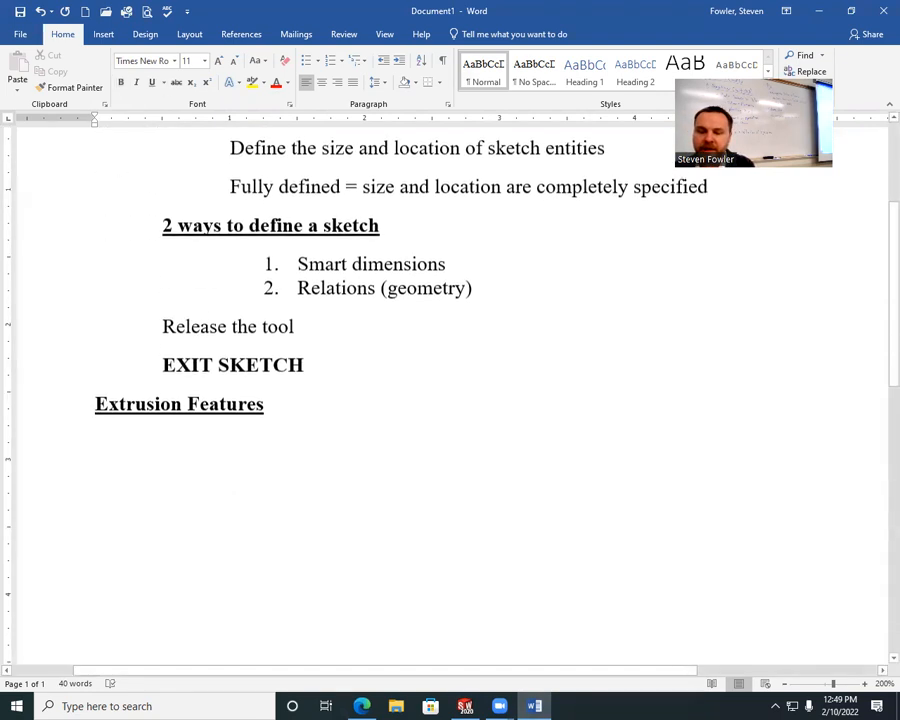
type("Cuts")
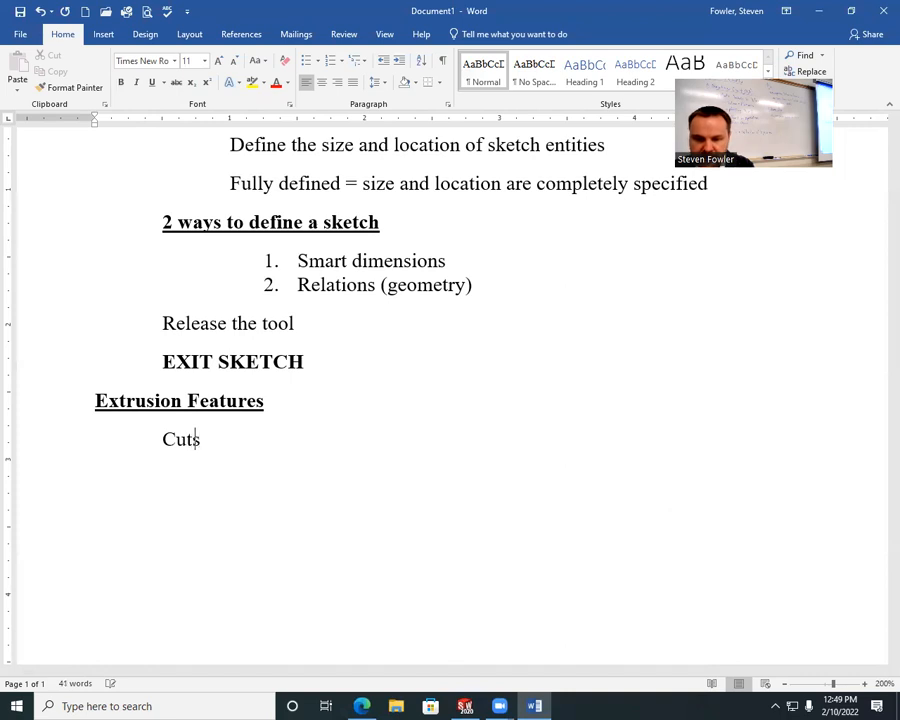
type(" and ")
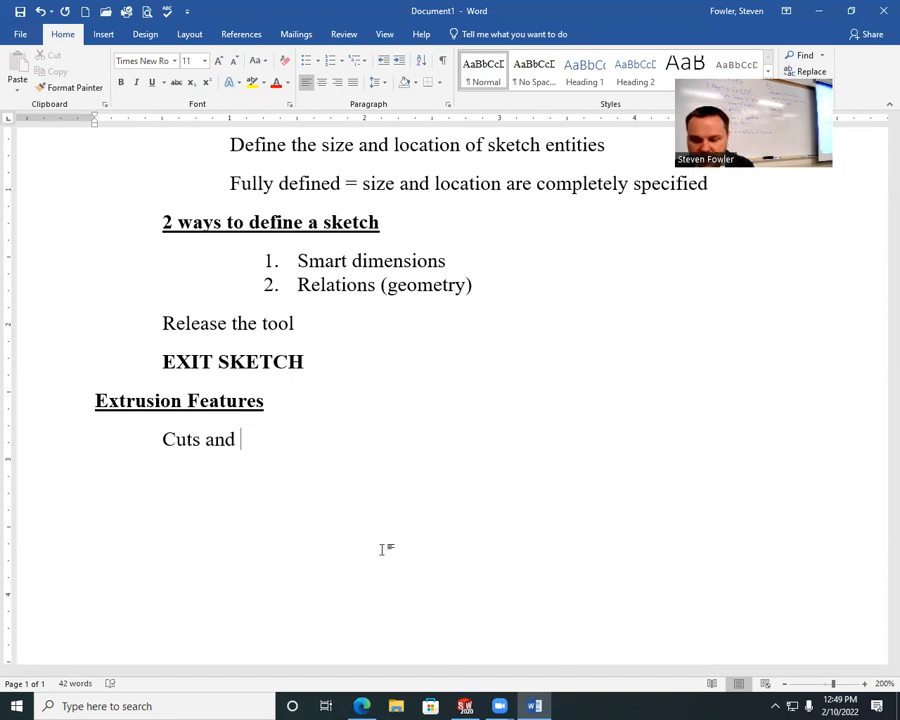
type("Boss")
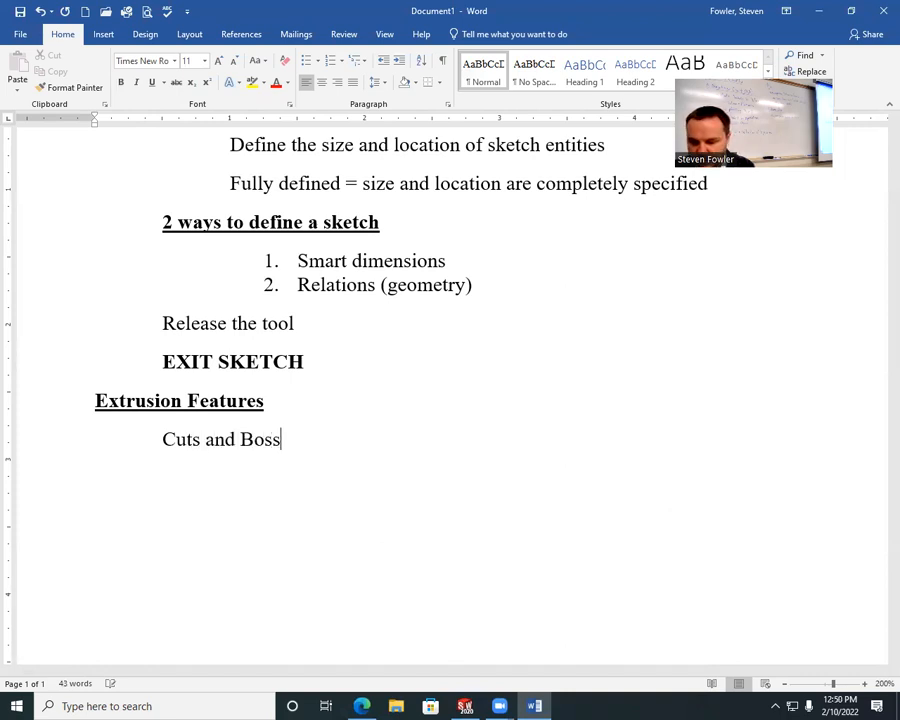
type("/Bass")
key("BackSpace")
type("e")
key("Return")
key("Tab")
key("Tab")
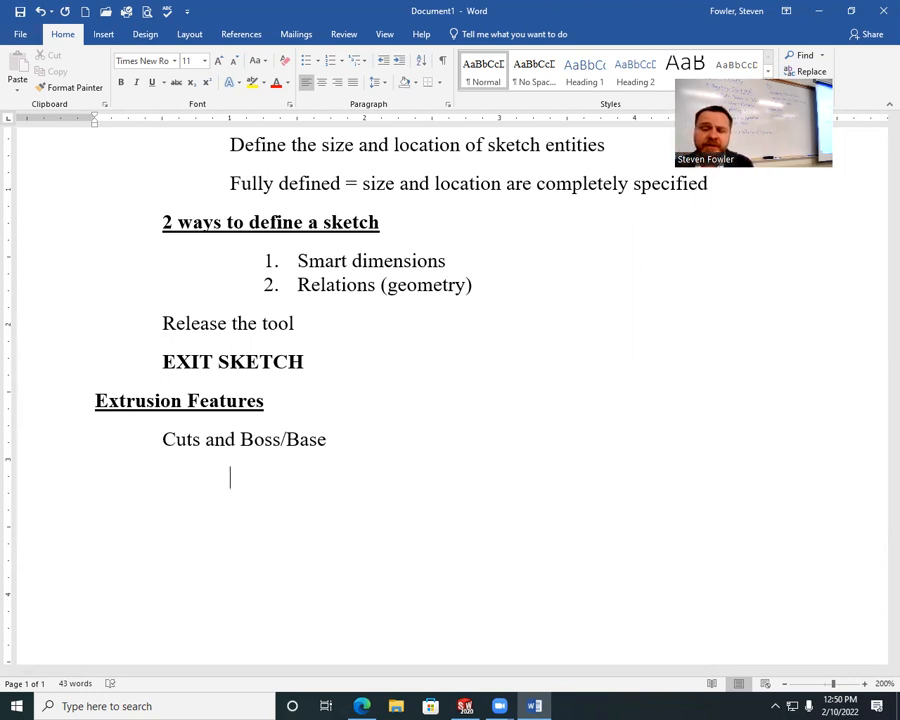
Enter "Start sketch" followed by an arrow on the indented line beneath "Cuts and Boss/Base".
type("start")
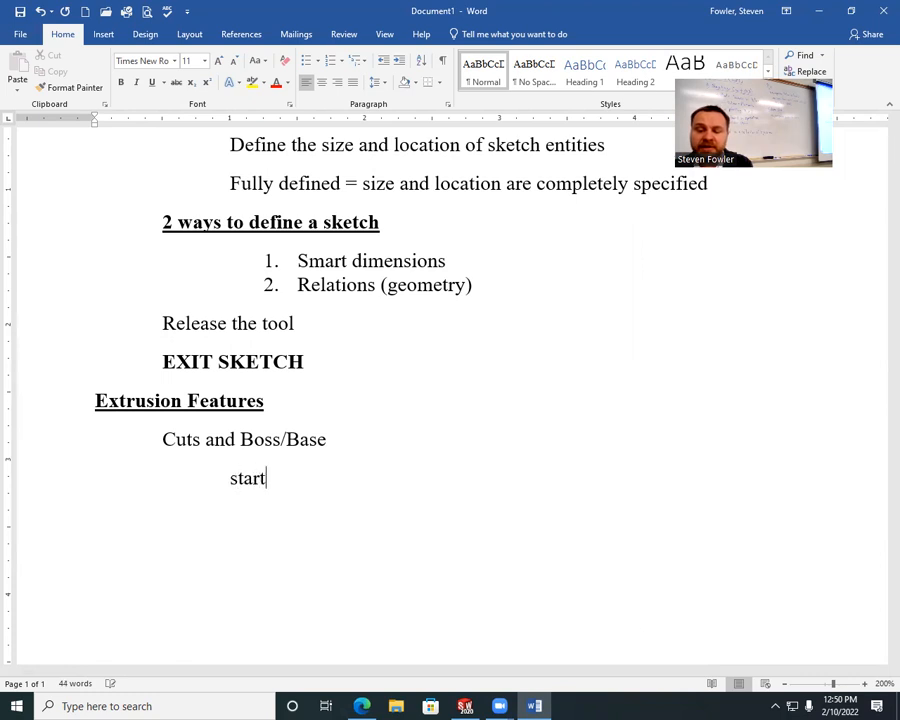
type(" skec")
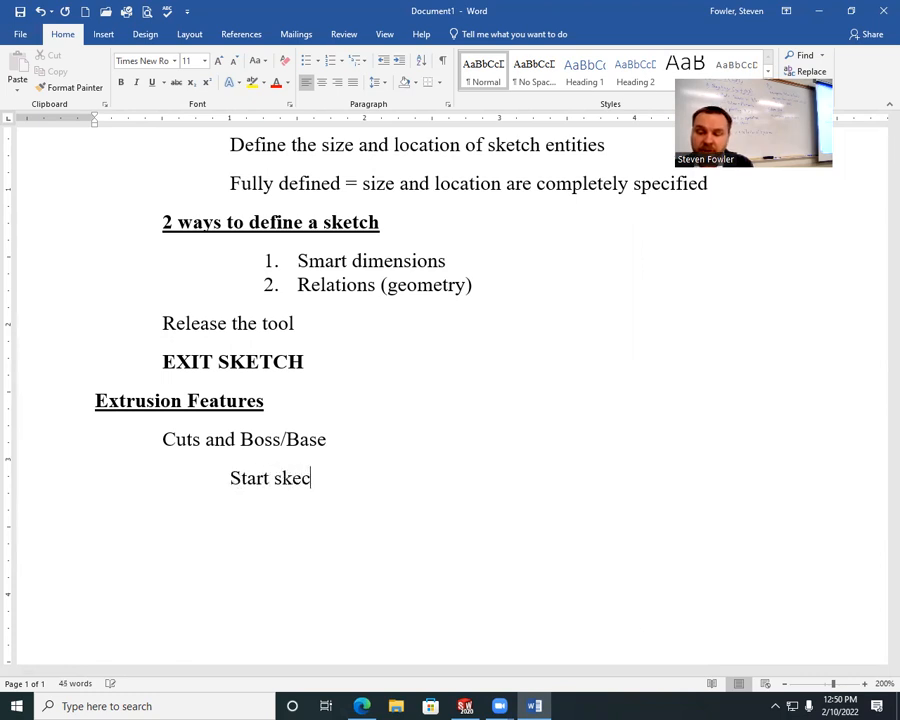
type("th ----")
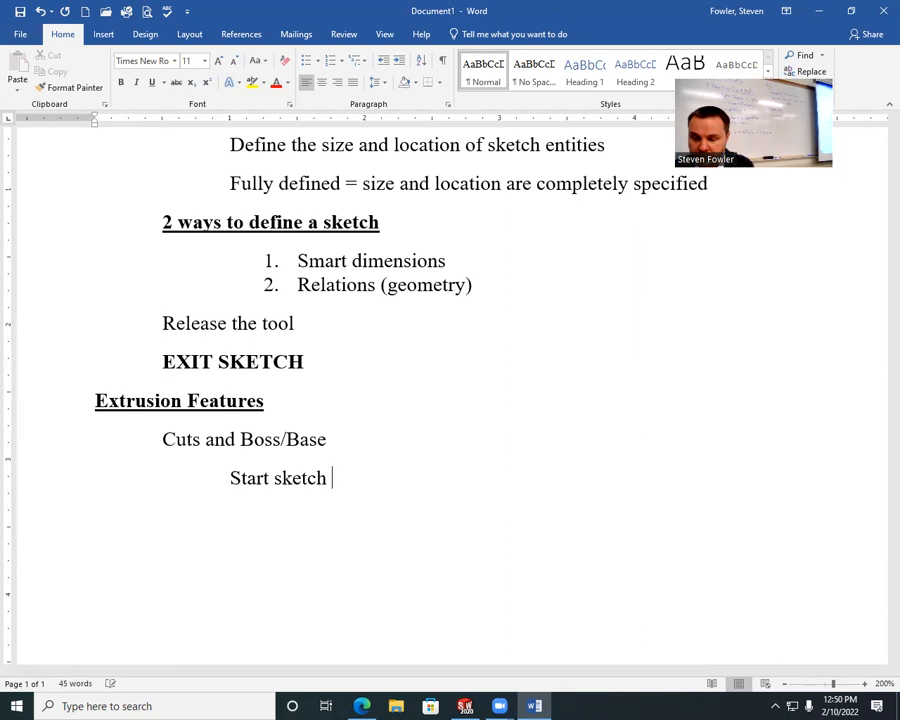
type("> ")
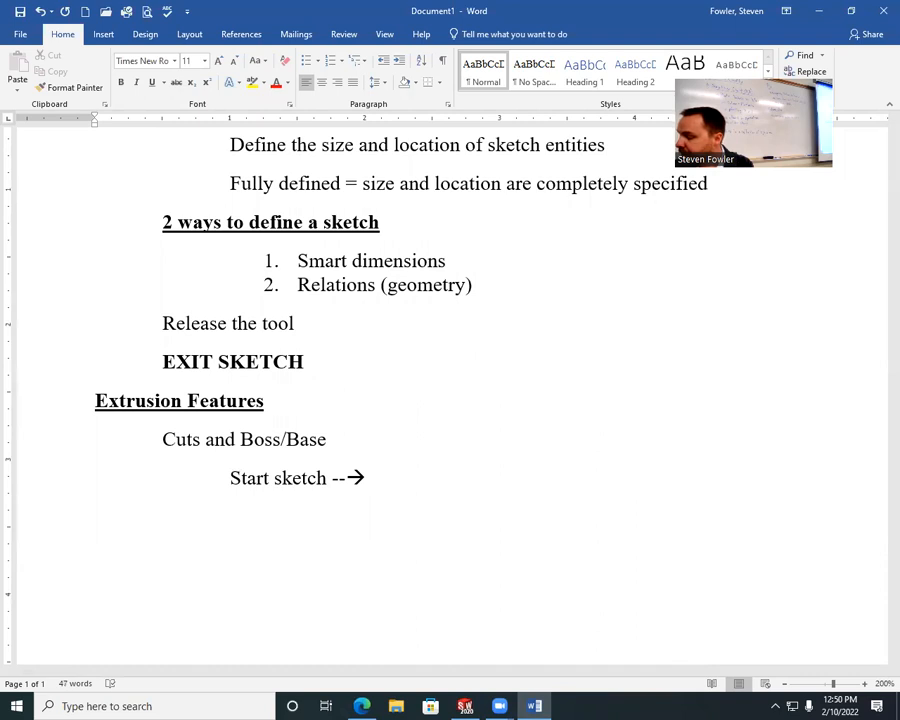
Continue the "Start sketch" line with "draw sketch → exit sketch".
type("dr")
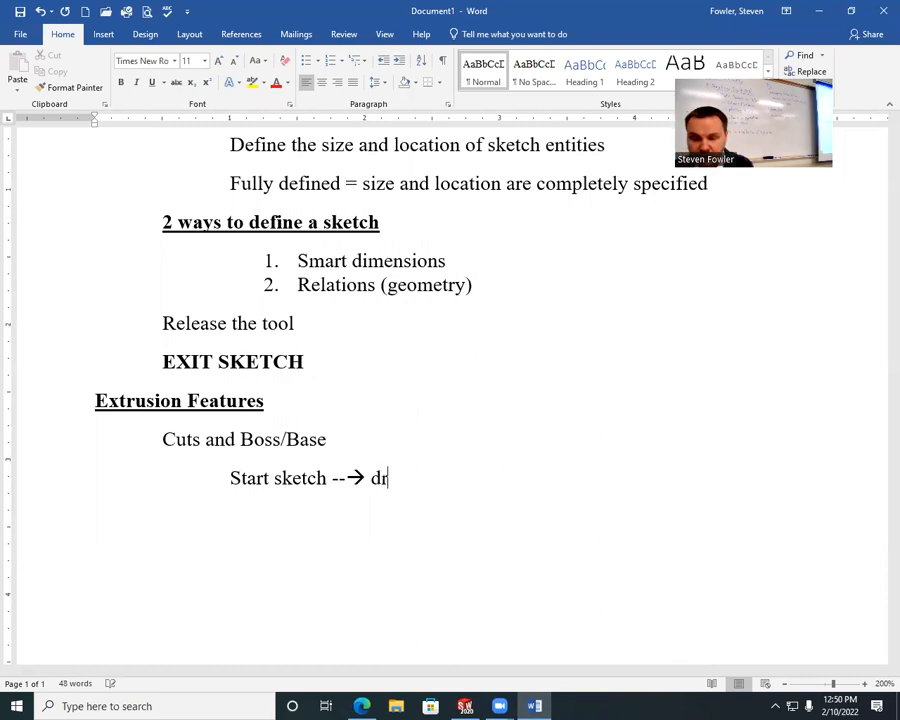
type("aw sket")
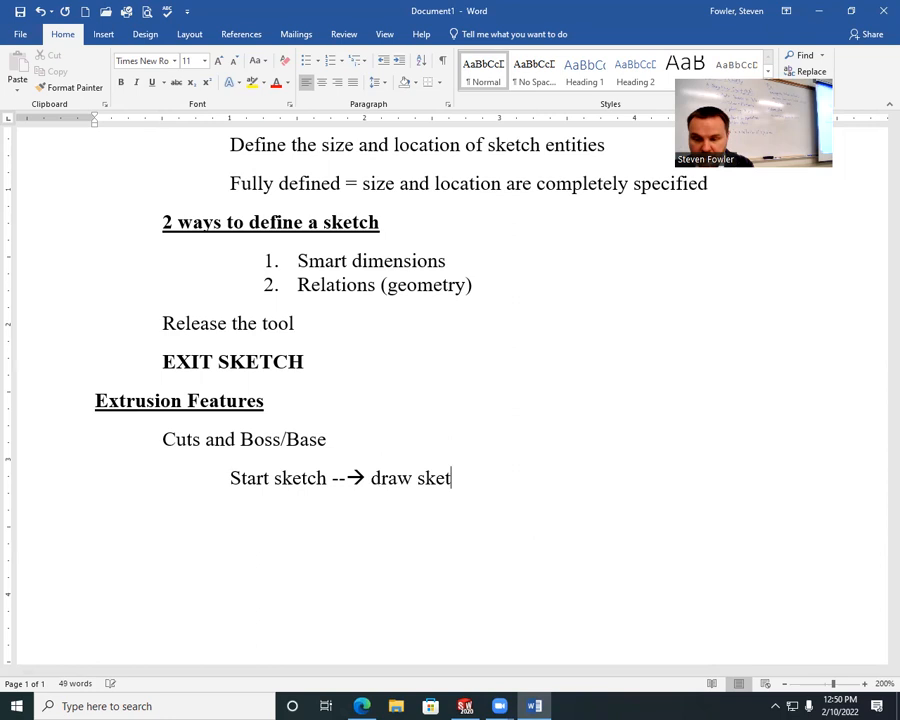
type("ch -")
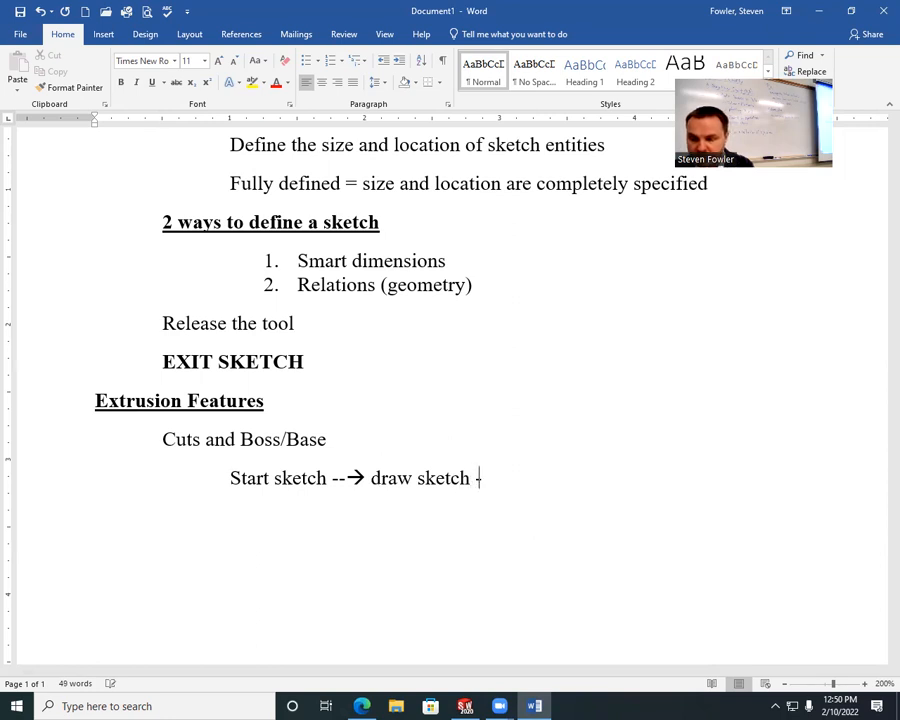
type(">")
key("BackSpace")
key("BackSpace")
key("BackSpace")
type("--> ")
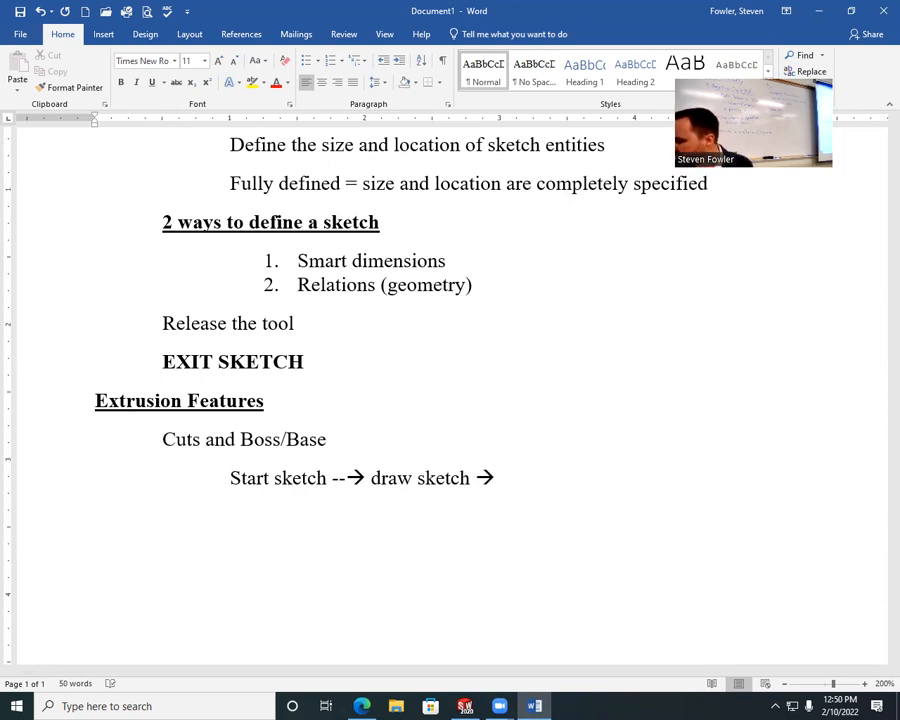
type("exit")
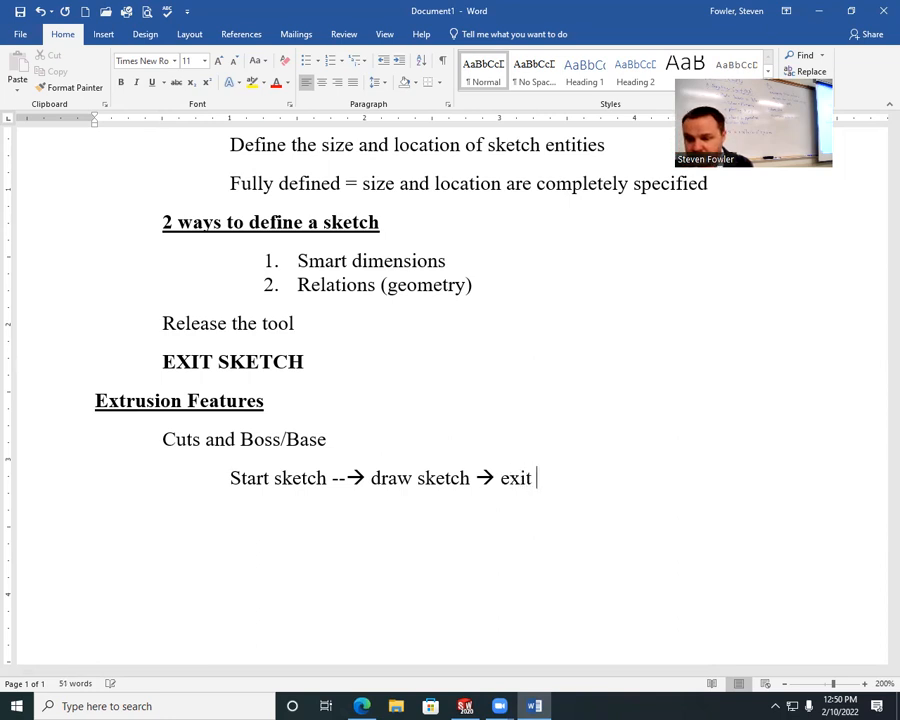
type("sketch")
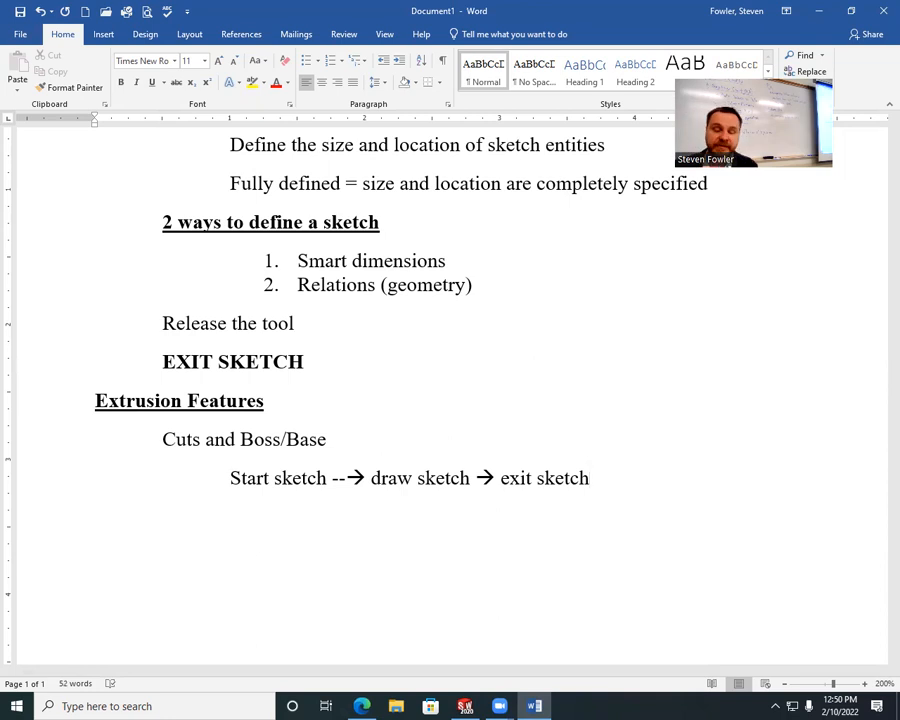
Remove the two extra hyphens before the first arrow in the "Start sketch" line.
left_click(346, 478)
key("BackSpace")
key("BackSpace")
Append "→ start feature → exit feature" to the end of the "Start sketch" line.
key("End")
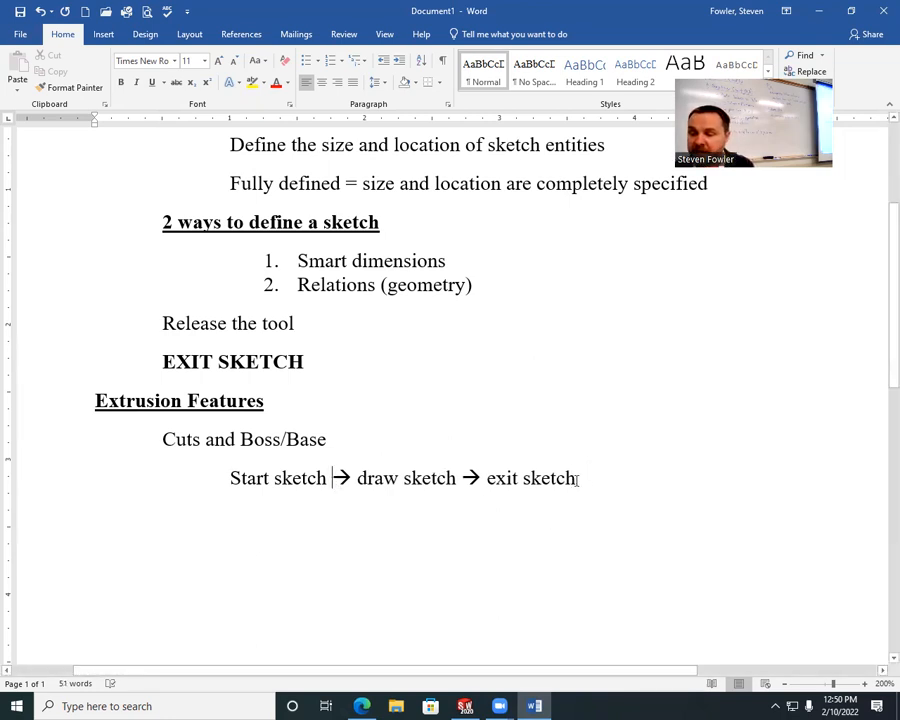
type("-")
type("-> s")
type("tart feat")
type("ure")
type(" --> ")
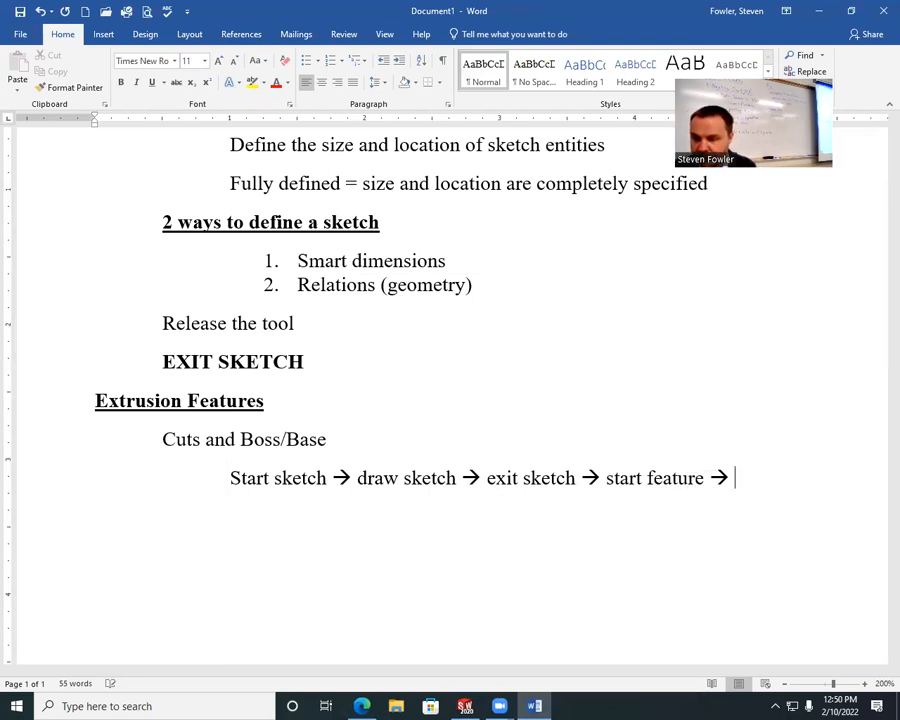
type("exit")
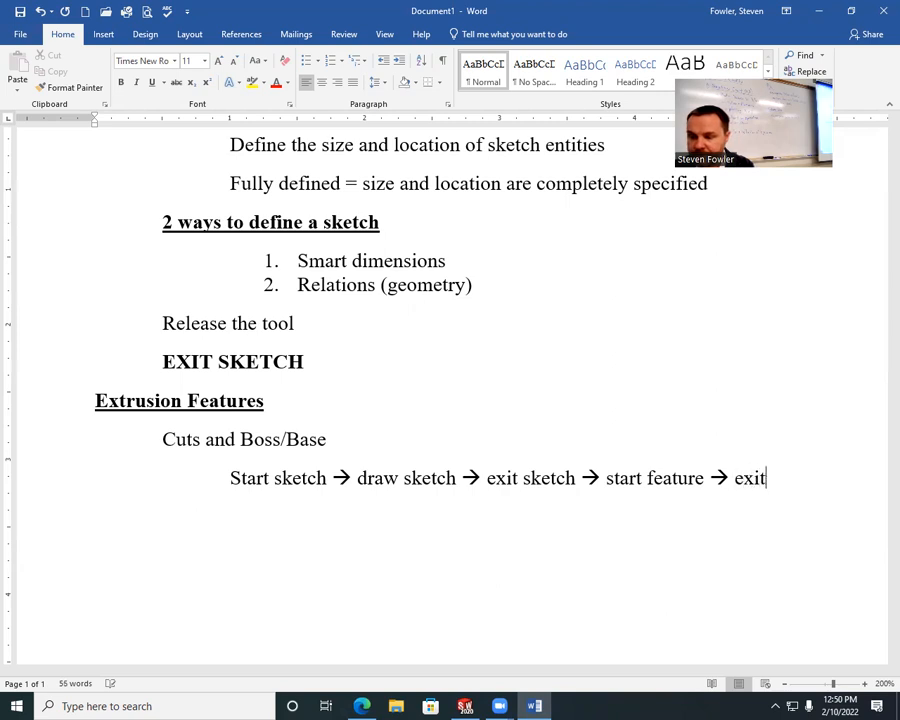
type(" feature")
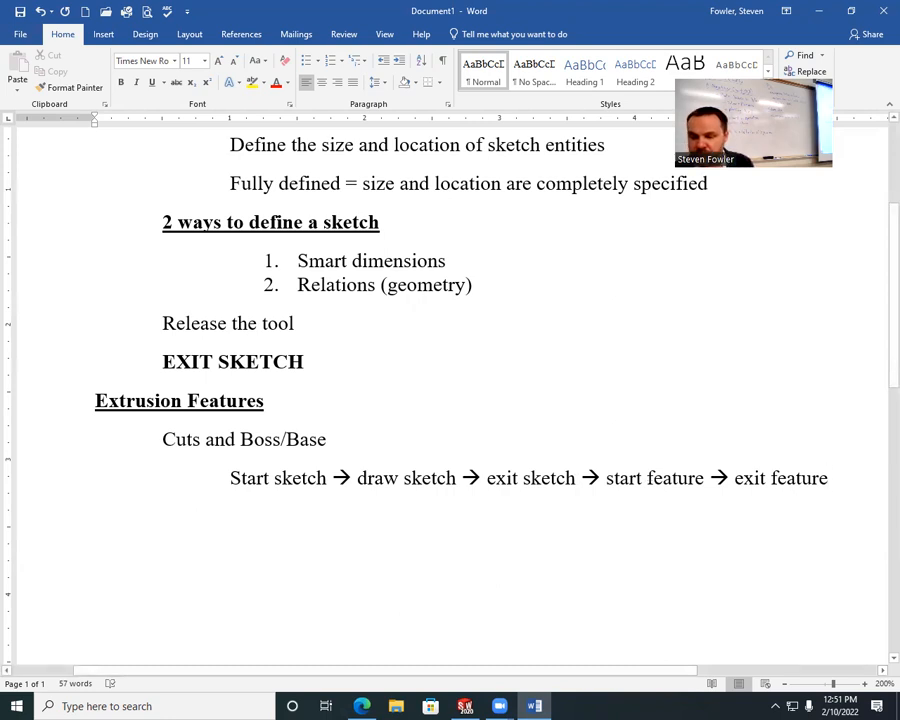
Add a line below, indented two levels, that begins with "Start feature →".
key("Return")
key("Tab")
key("Tab")
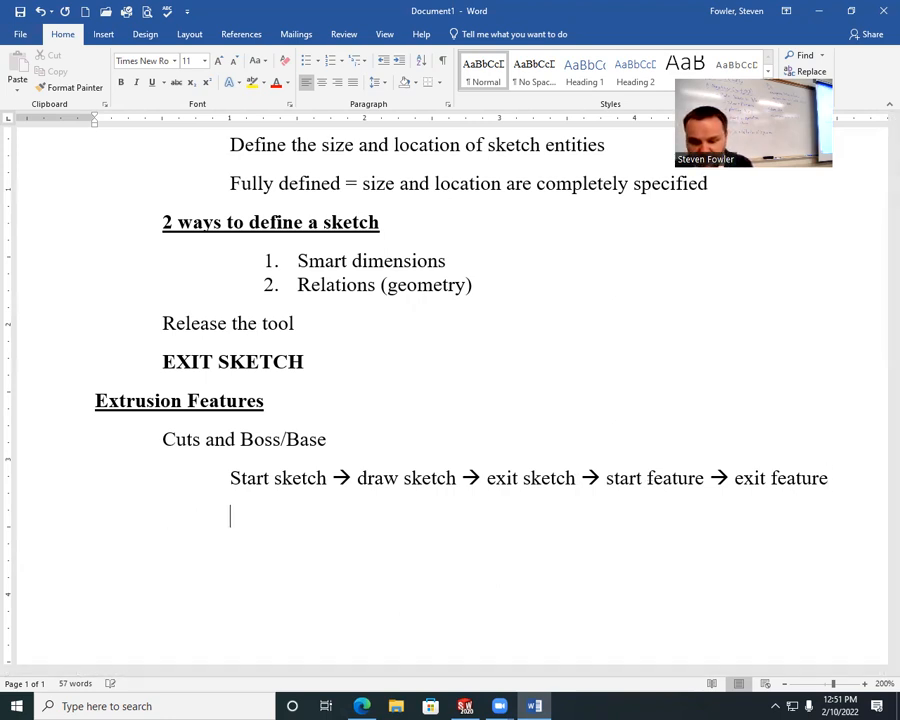
type("stra")
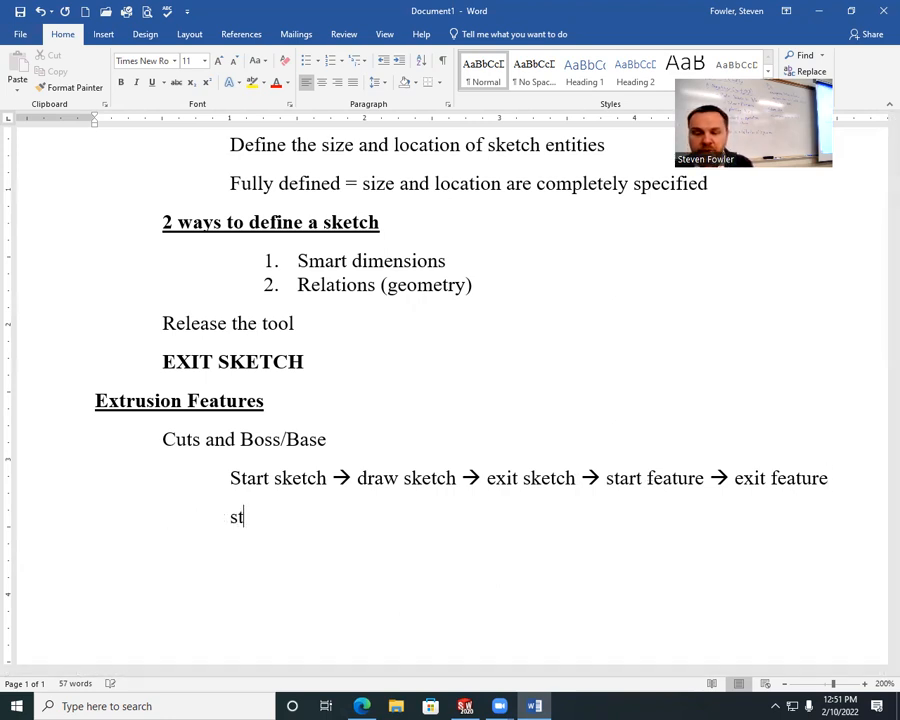
key("BackSpace")
key("BackSpace")
type("art feature")
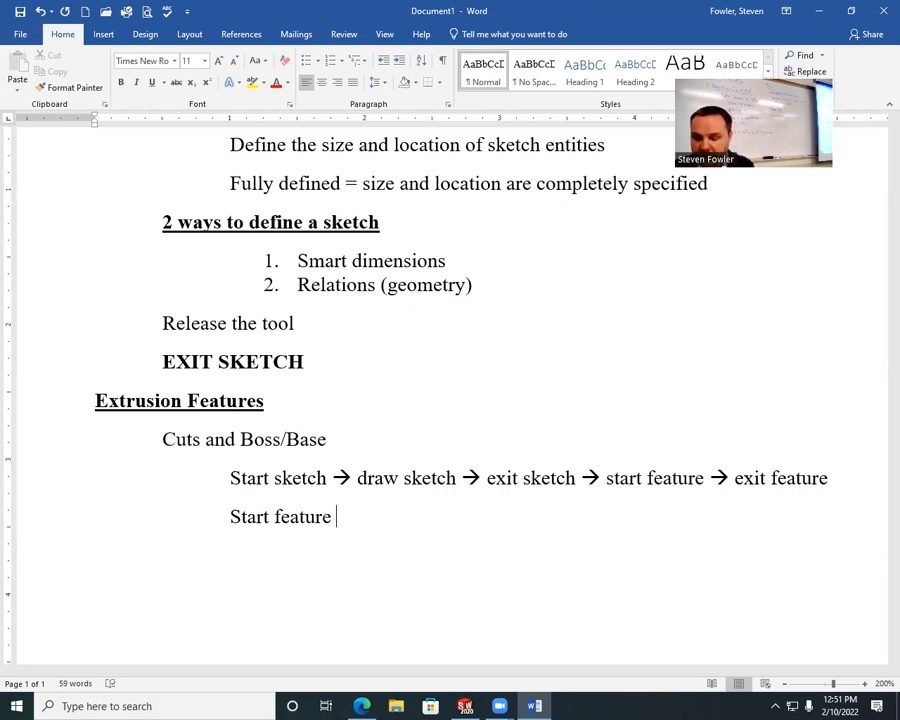
type(" --> ")
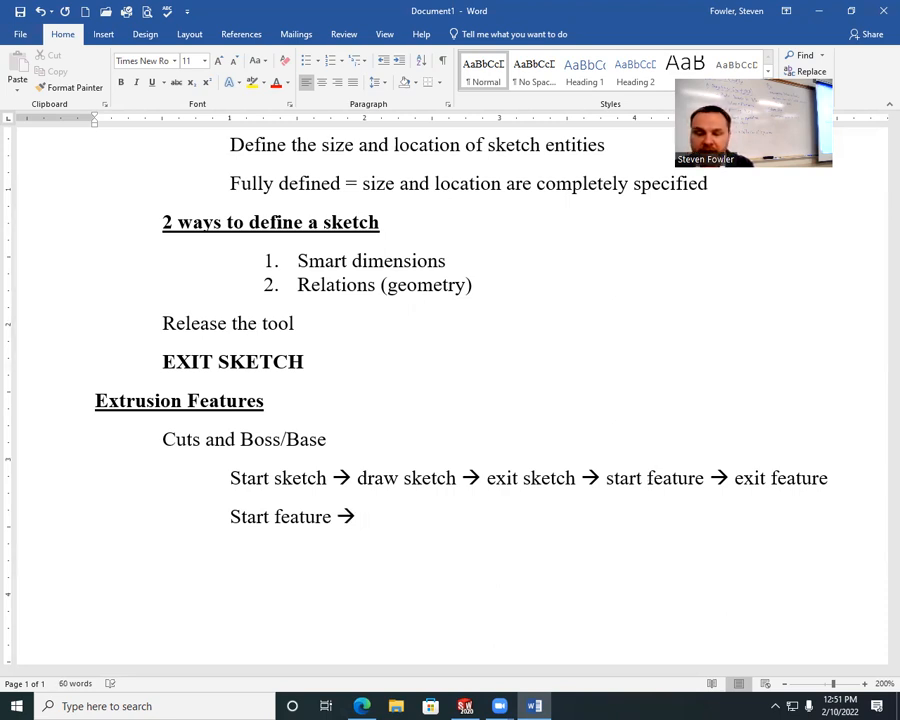
Continue the "Start feature" line with "start sketch → draw sketch →".
type("st")
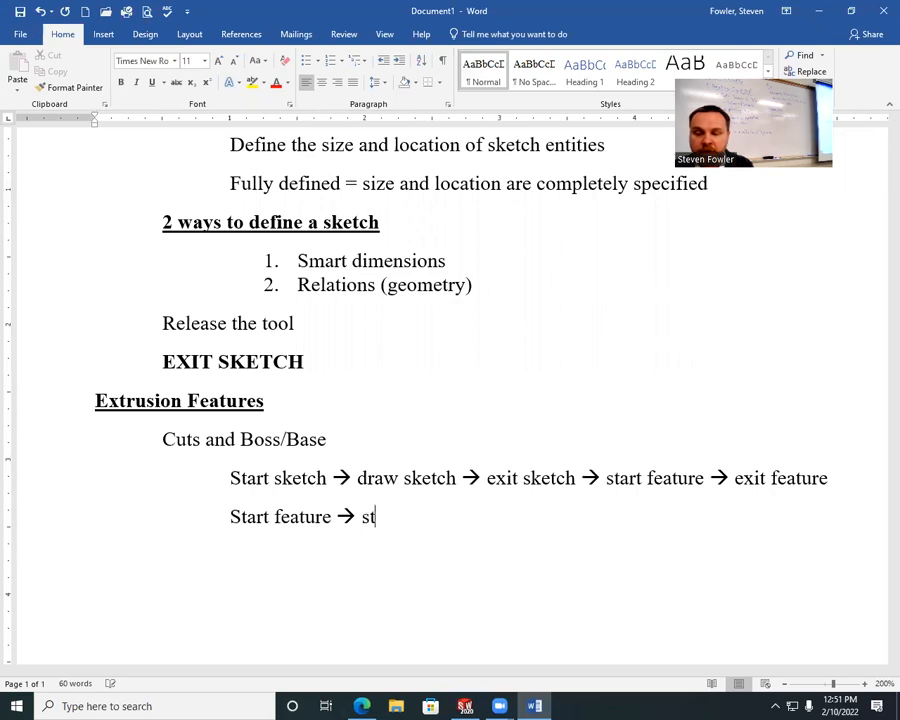
type("art s")
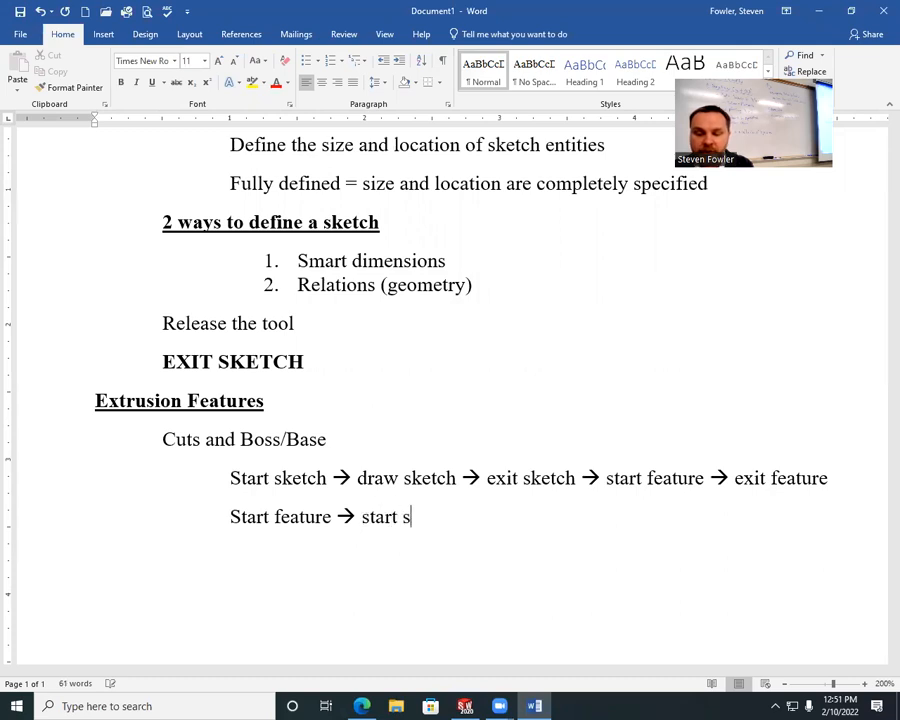
type("ketch ")
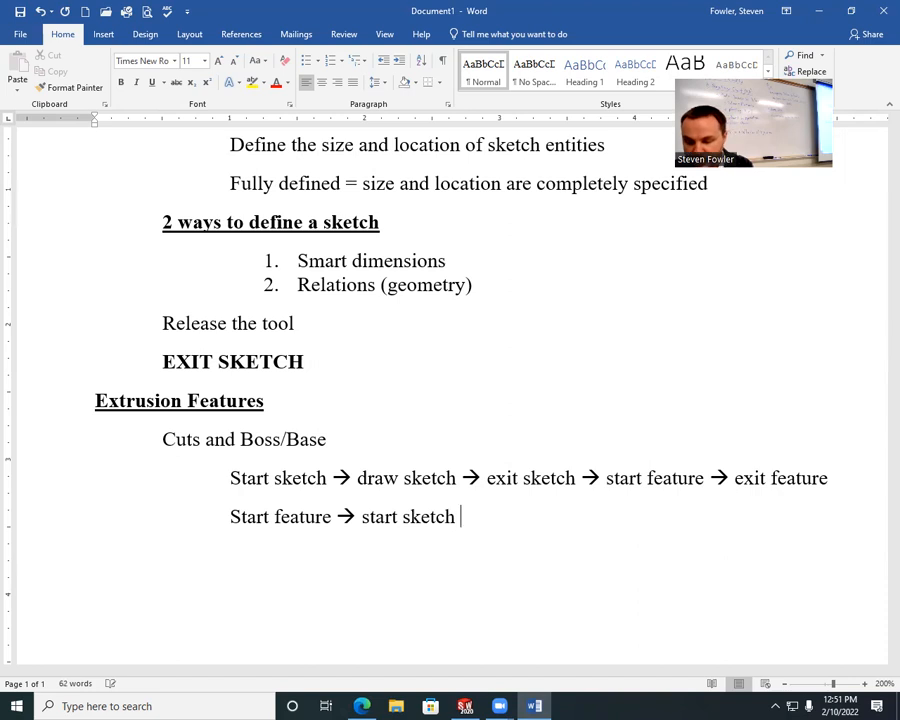
type("-->")
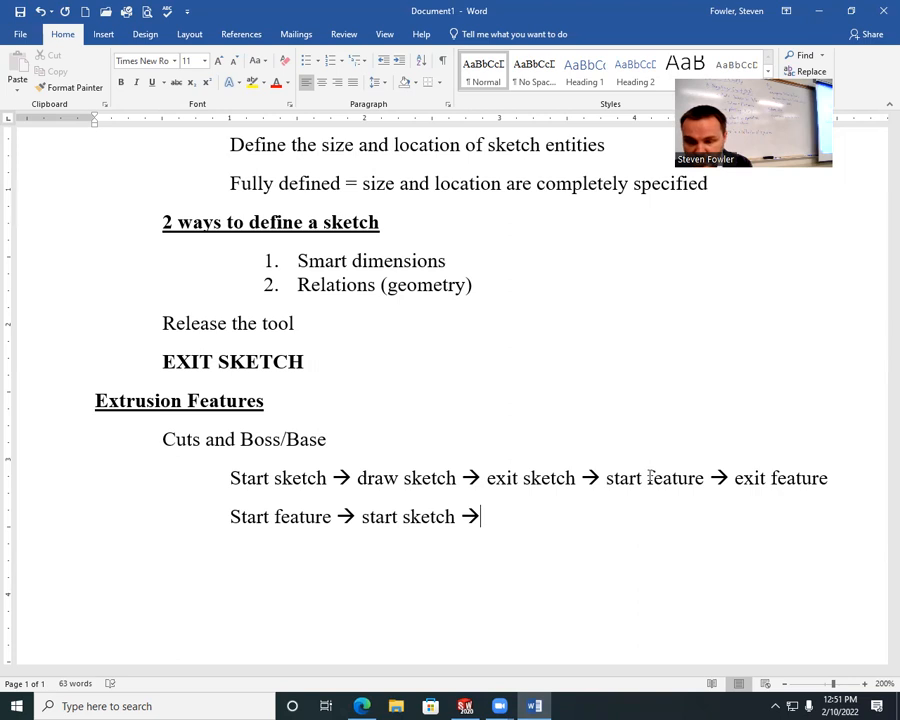
type("d")
key("BackSpace")
type("draw ske")
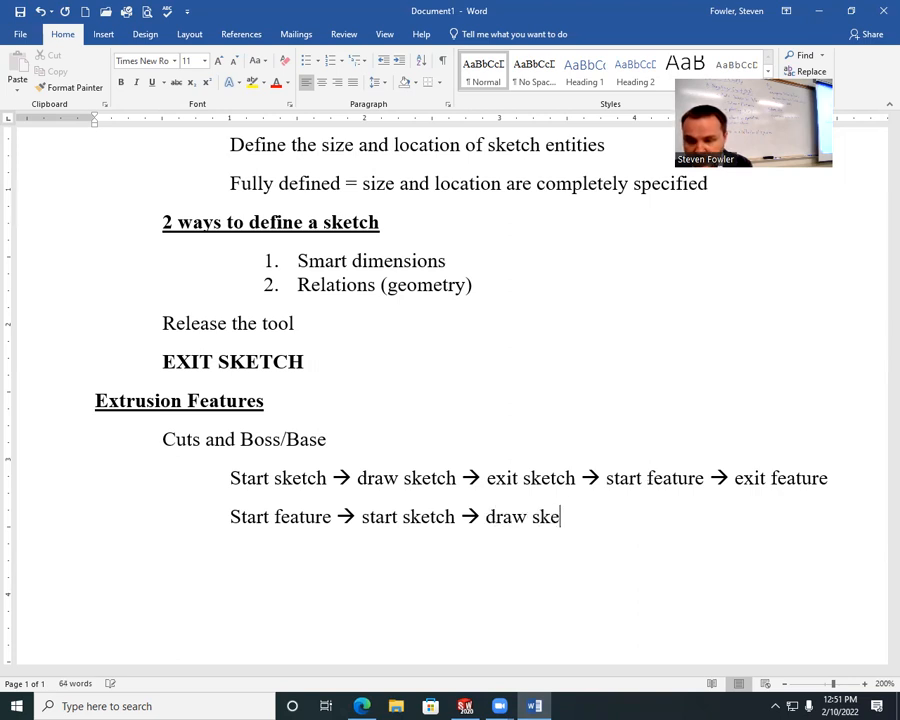
type("tch--")
key("BackSpace")
key("BackSpace")
type("-->")
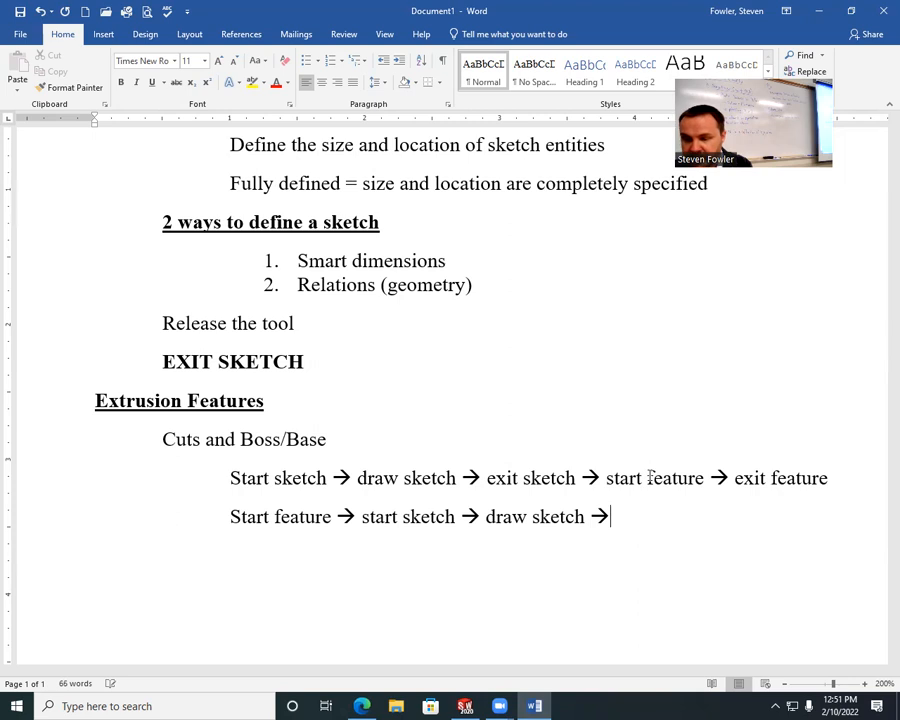
Complete the "Start feature" line with "exit sketch → exit feature".
type(" exit ")
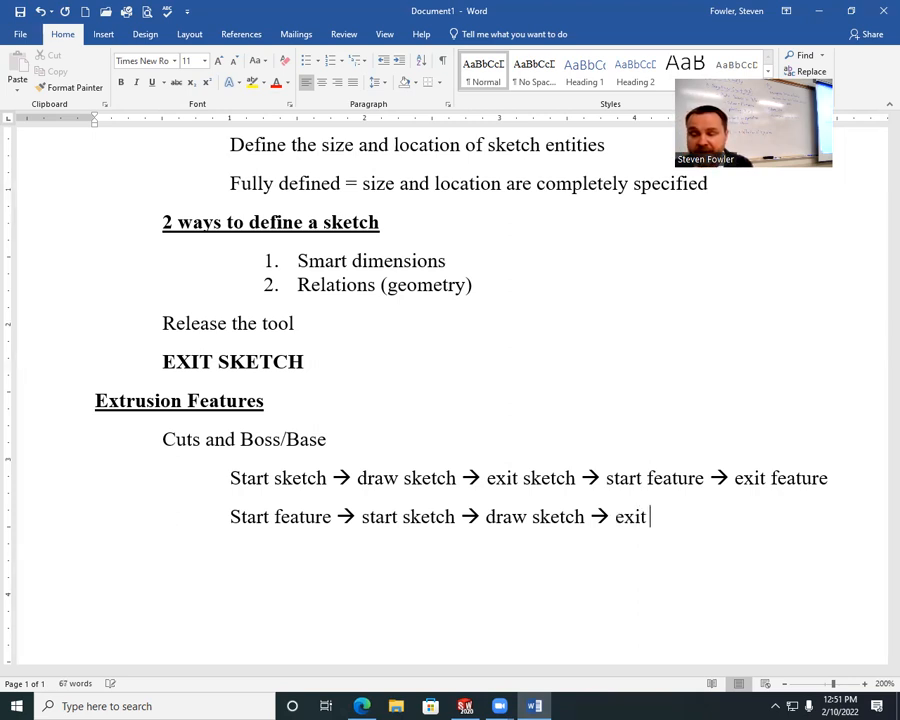
type("sketch")
type(" -->")
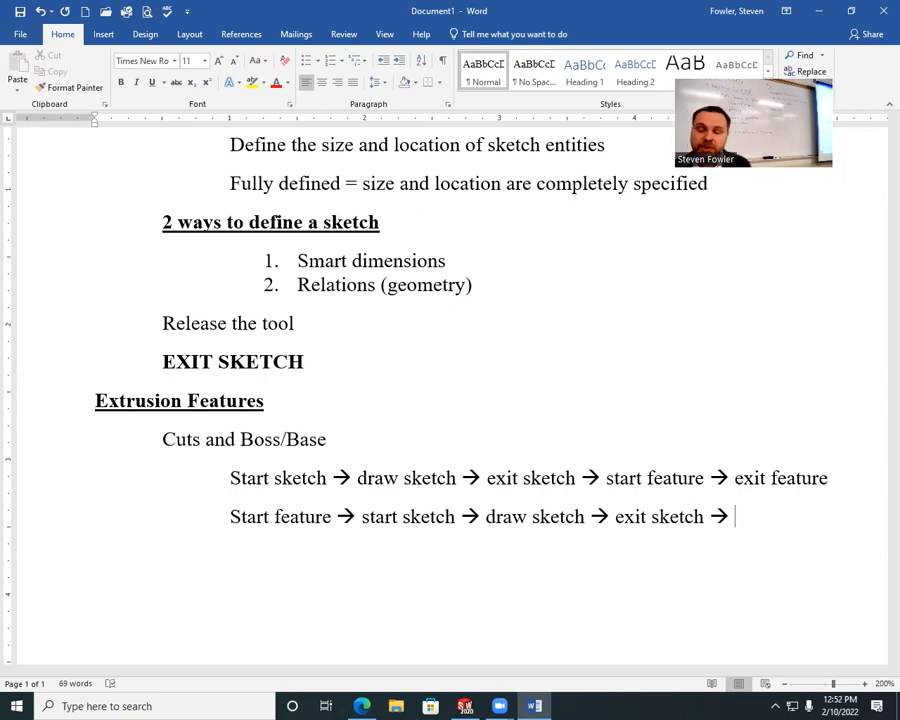
type("exit")
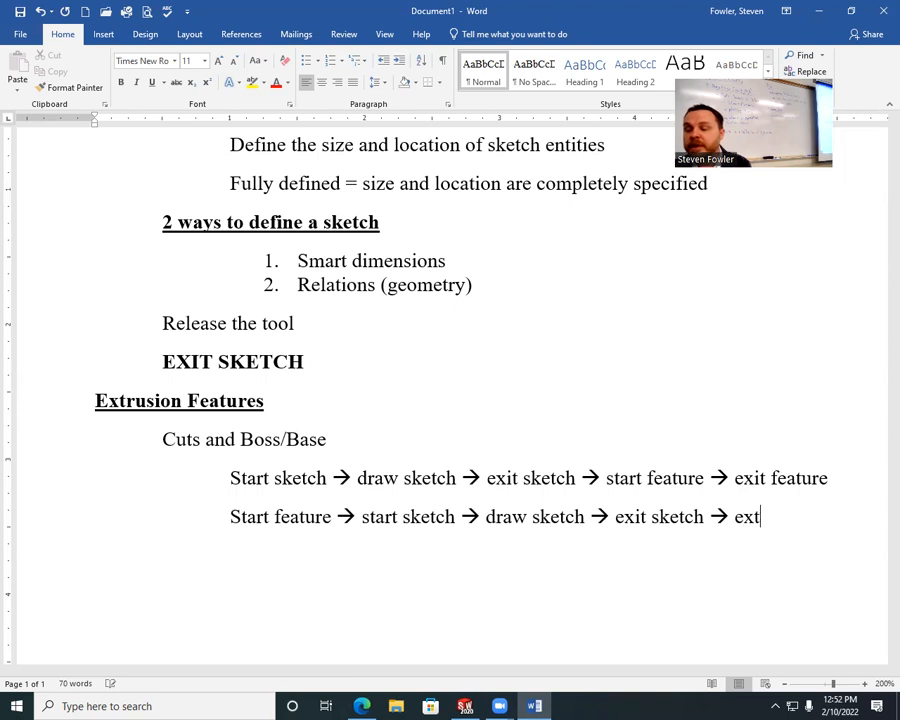
type(" feature")
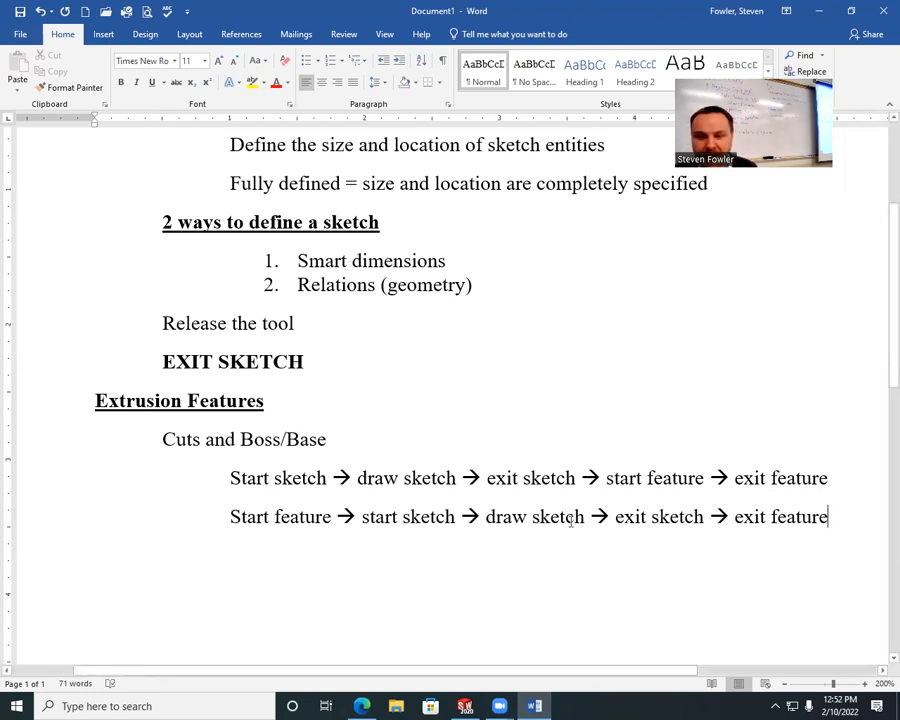
Add the bold, underlined heading "Assembly" without an indent below the "Start feature" line.
scroll(395, 393, "up", 2)
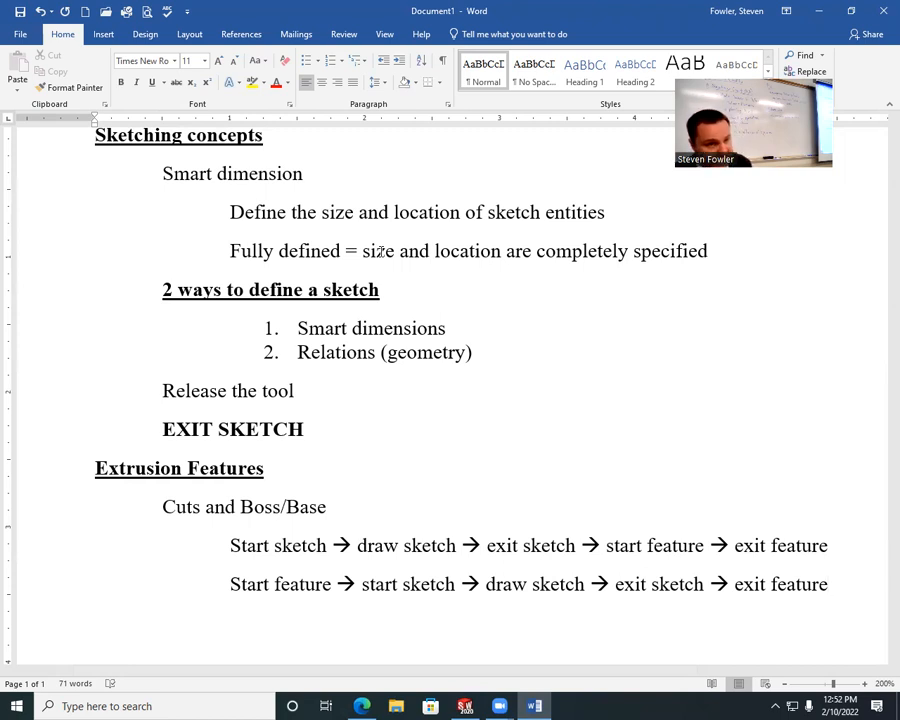
scroll(410, 416, "down", 1)
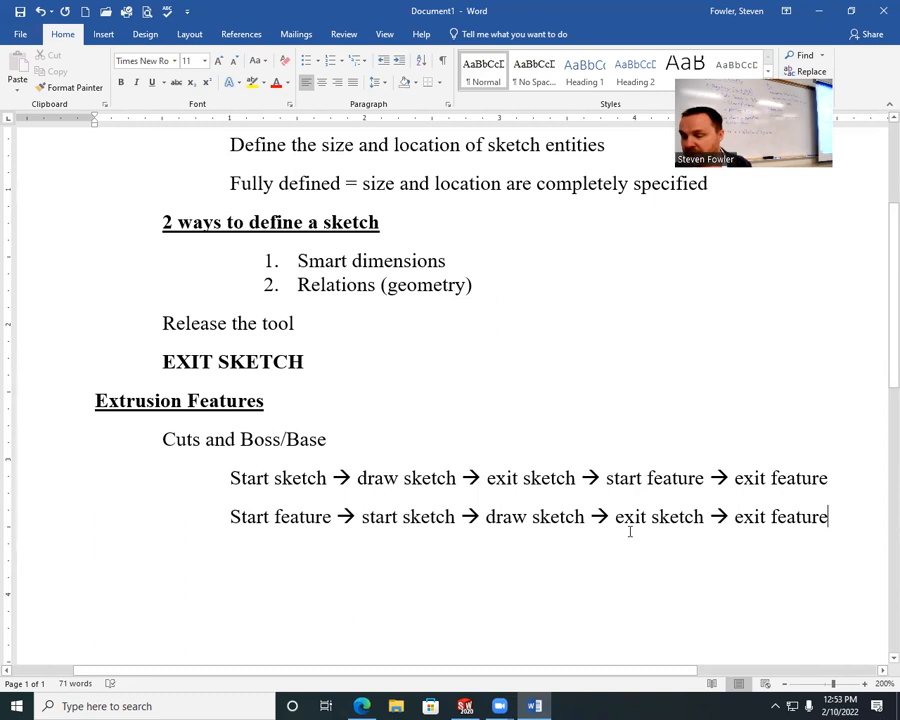
key("Return")
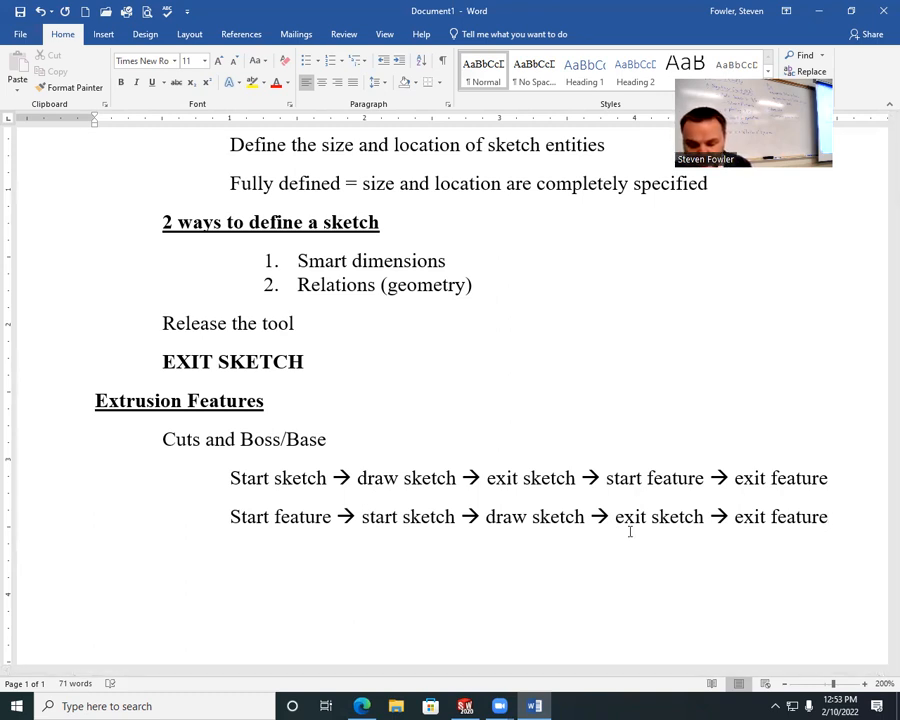
key("ctrl+b")
key("ctrl+u")
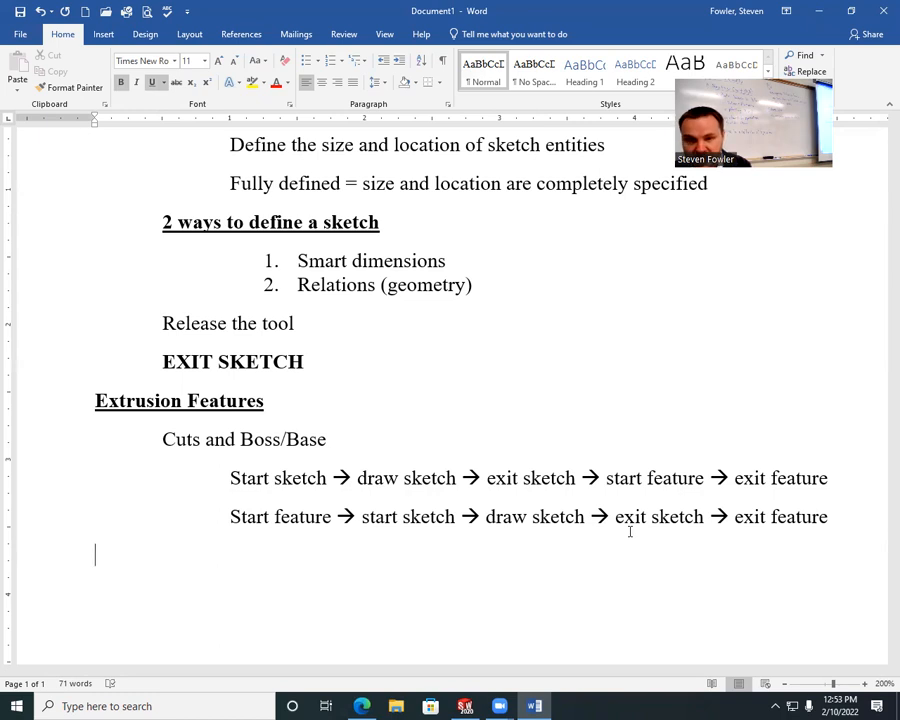
type("Assembly")
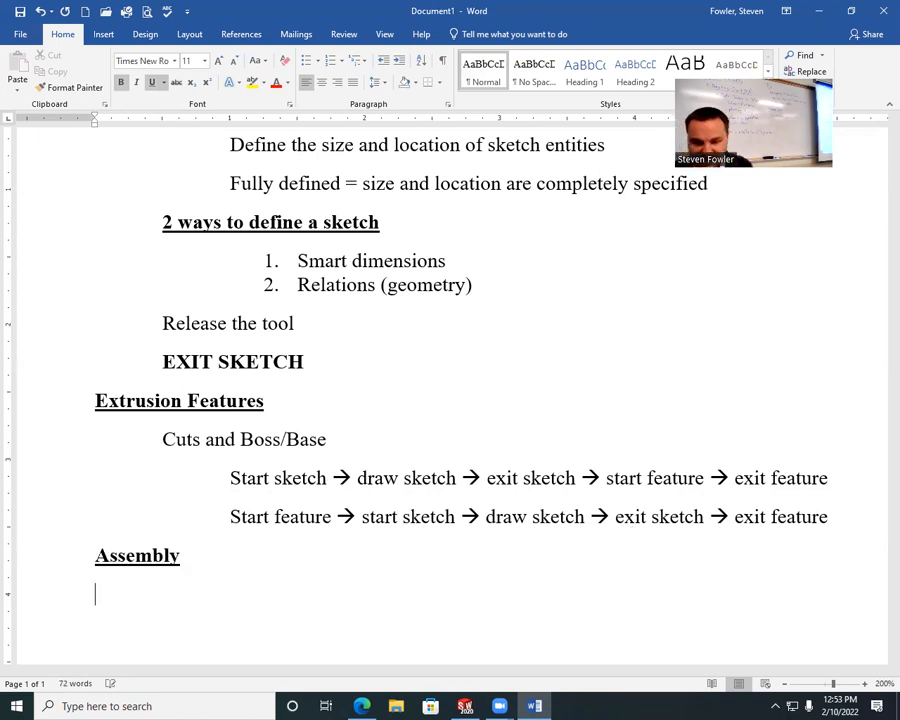
Add "Mates" below the "Assembly" heading, indented one level and without bold or underline.
key("Return")
key("Tab")
key("BackSpace")
key("ctrl+b")
key("ctrl+u")
key("Tab")
type("mates")
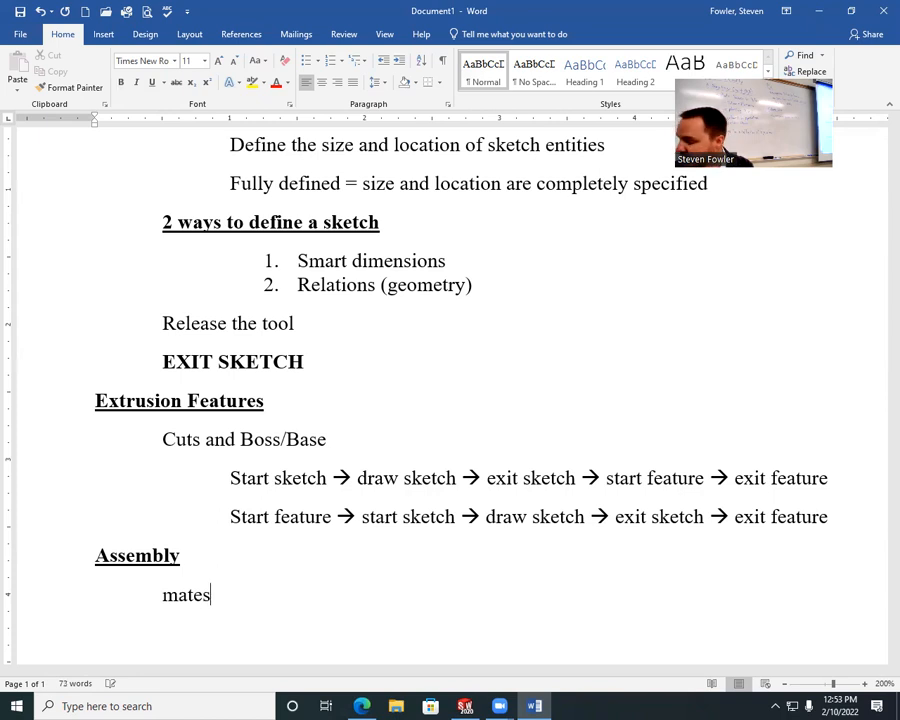
Add the line "Coincident mate" below "Mates", indented two levels, and correct the spelling of "Coincident".
key("Return")
key("Tab")
key("Tab")
type("Coici")
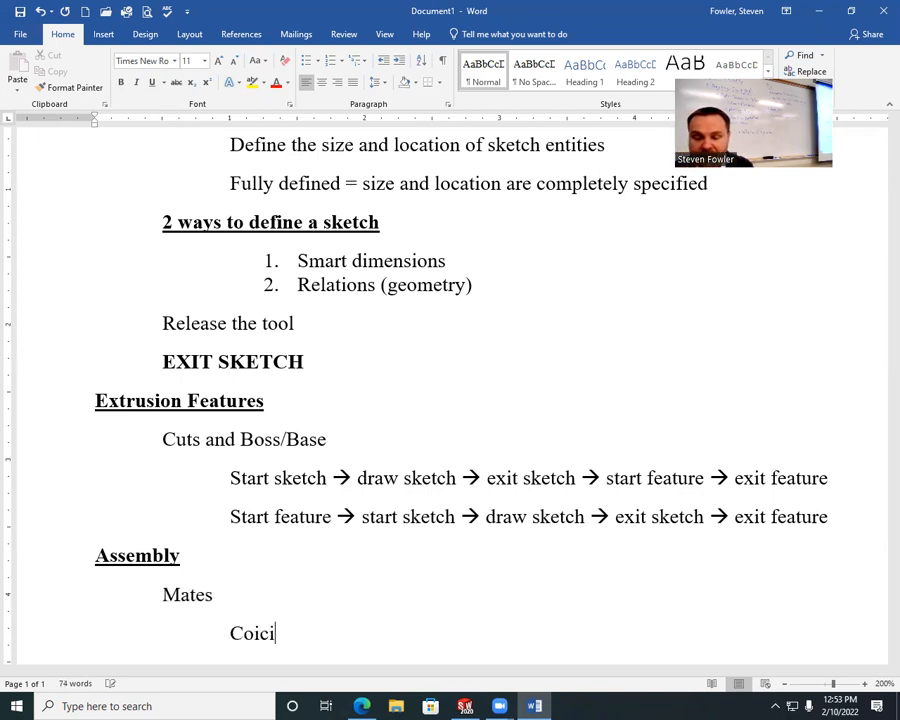
key("BackSpace")
type("id")
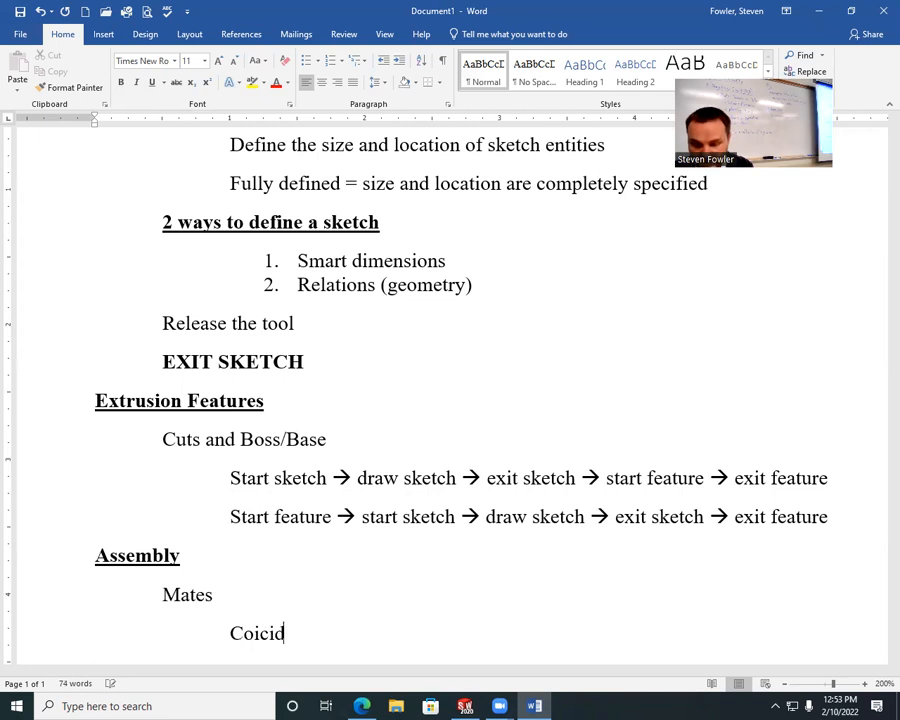
type("ent mate")
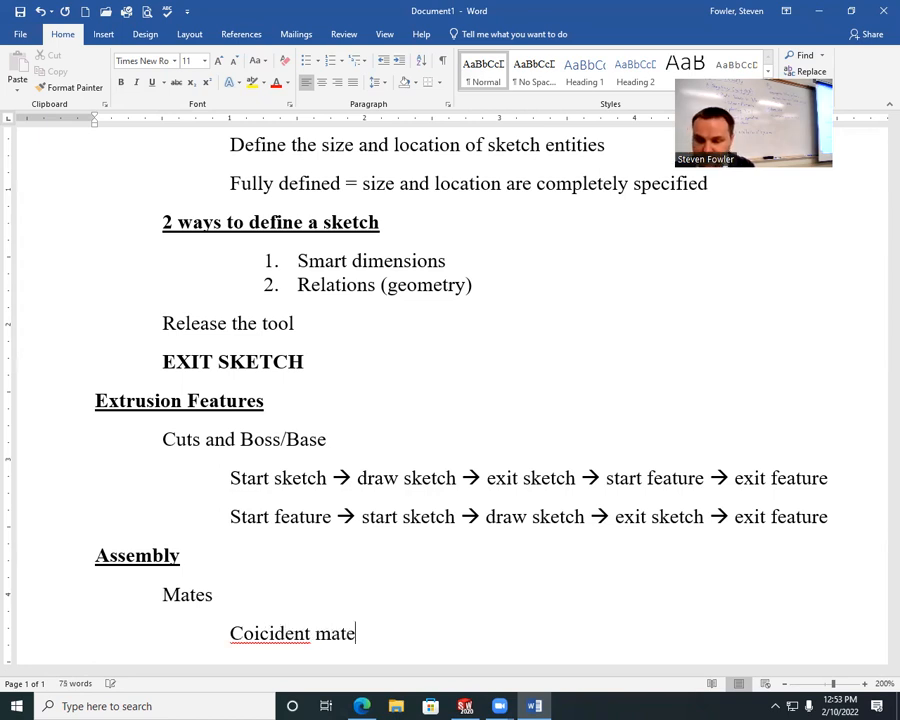
right_click(285, 634)
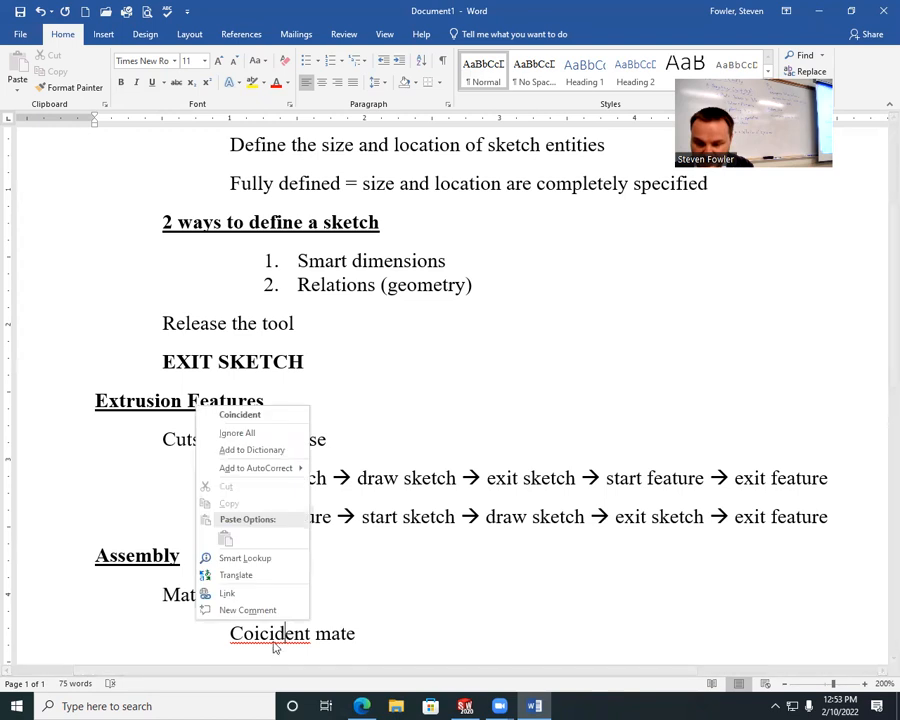
left_click(232, 414)
left_click(374, 636)
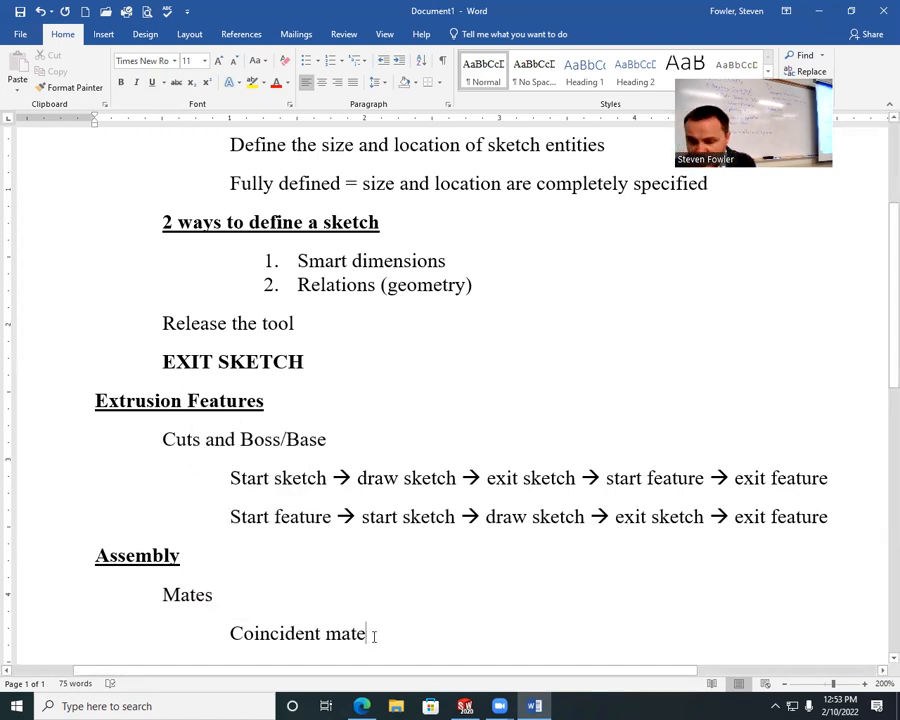
Extend the "Coincident mate" line with "– what faces do you want to touch or be coplanar".
type("-")
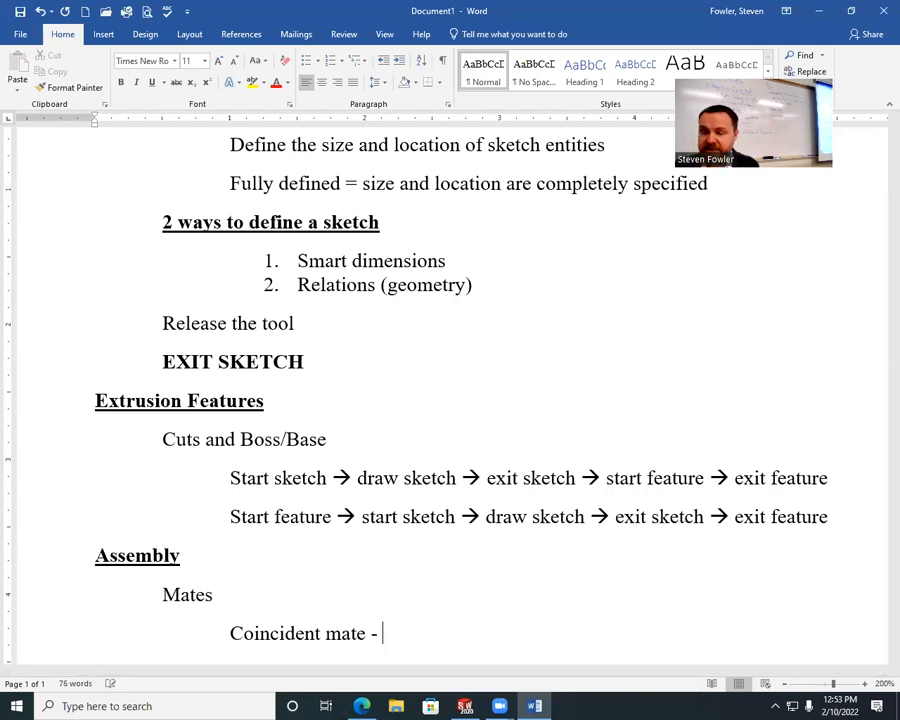
scroll(426, 593, "down", 5)
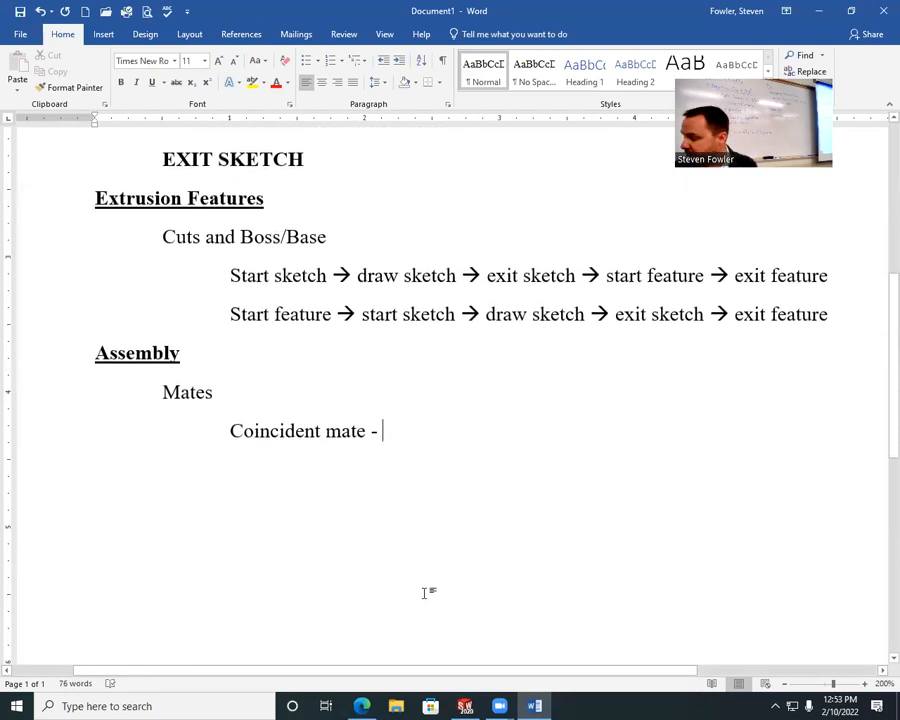
type("what face")
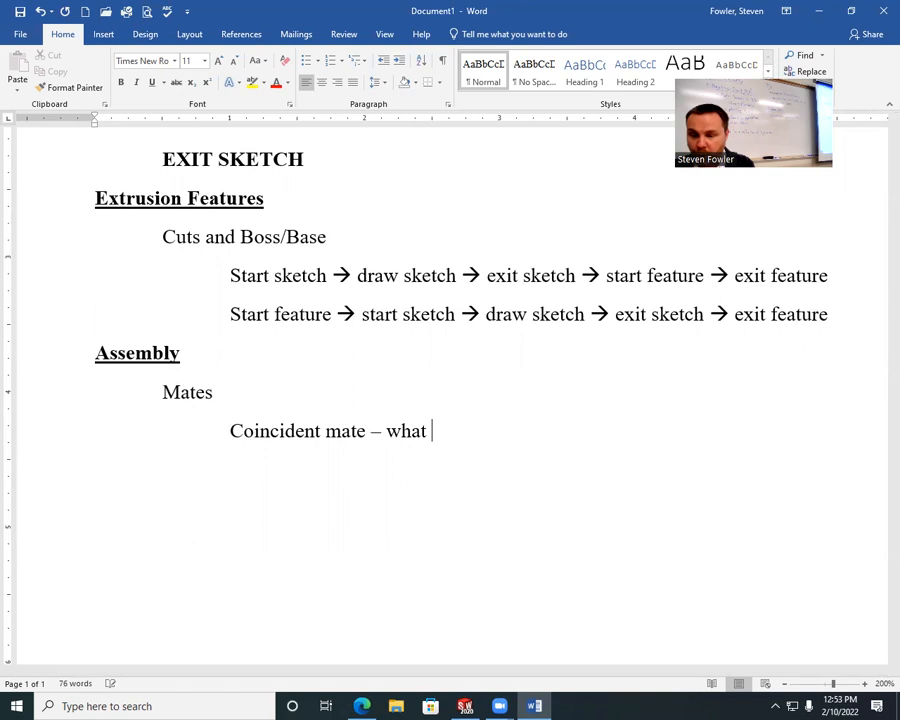
type("do you want to touch or be coplanar")
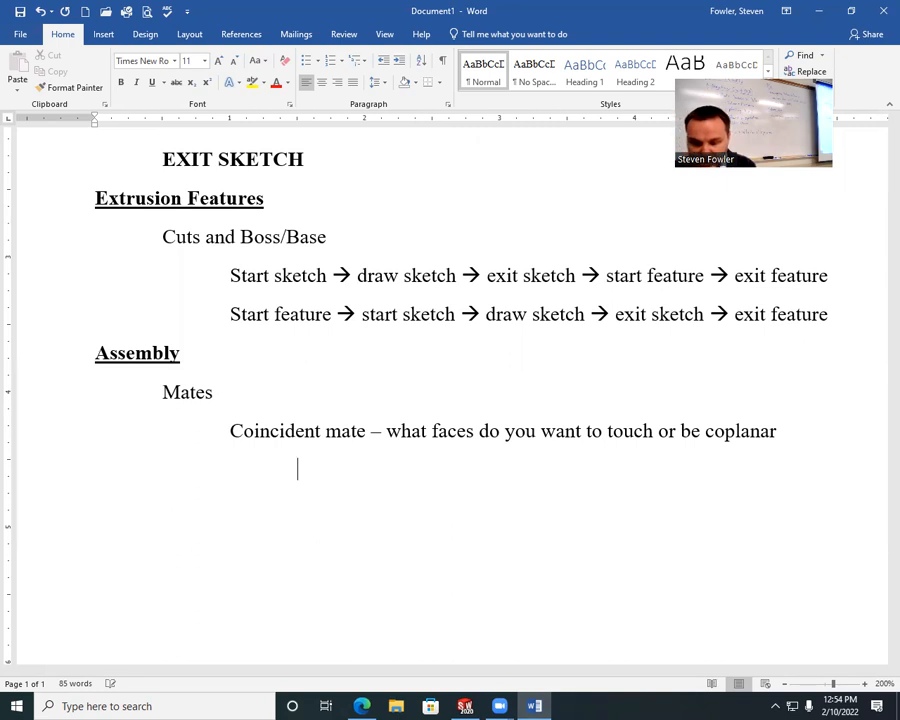
Write "Magic flip button" on the line below the coincident mate note, with quotation marks around "Magic flip".
type("magic f")
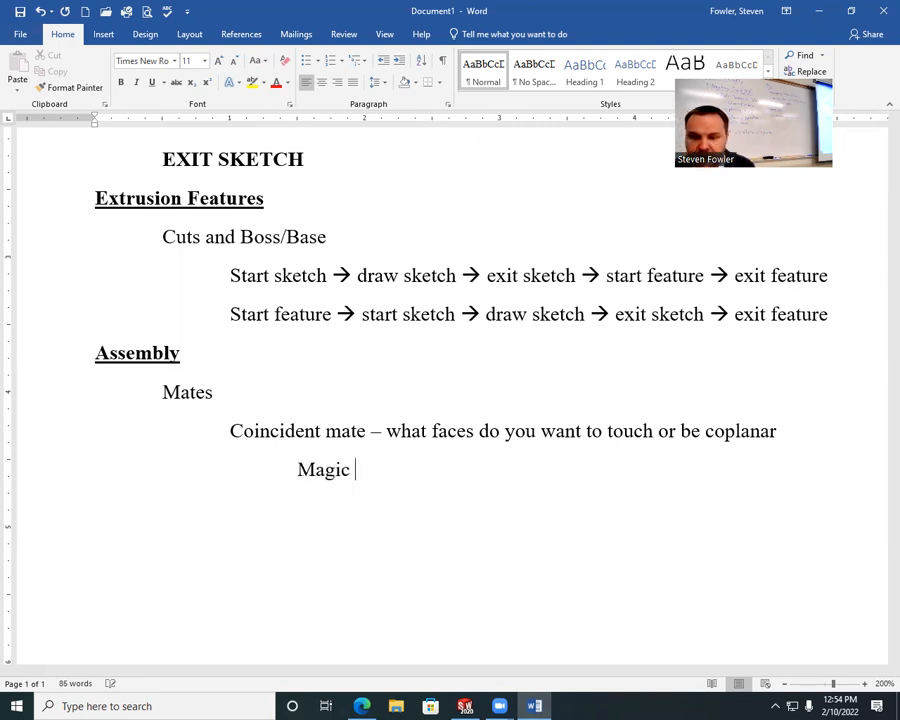
type("lip bu")
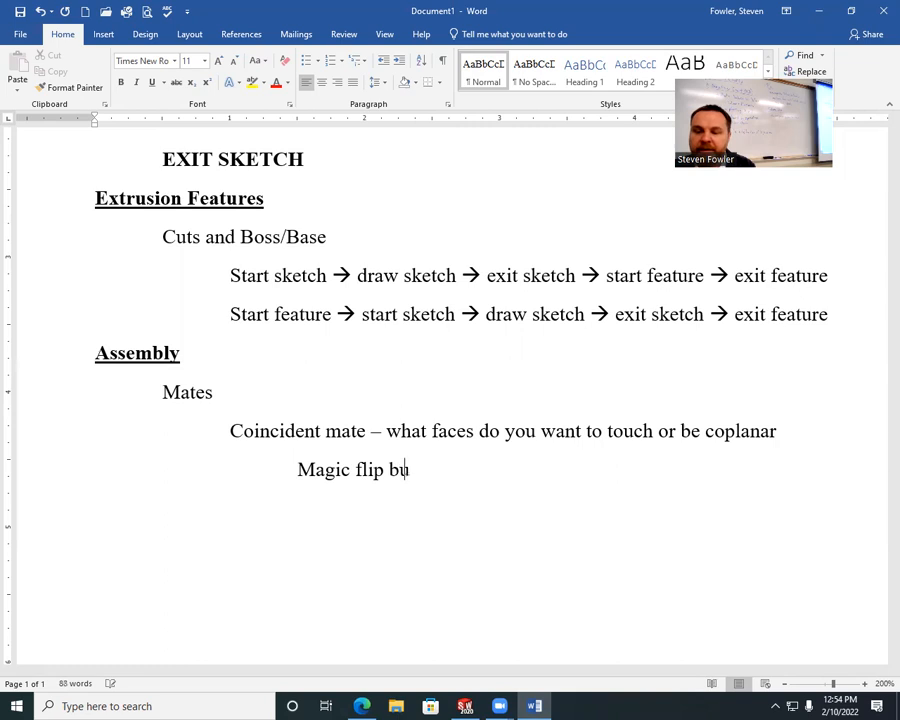
type("tton")
left_click(297, 474)
type("\"")
key("Right")
key("Right")
key("Right")
key("Right")
key("Right")
key("Right")
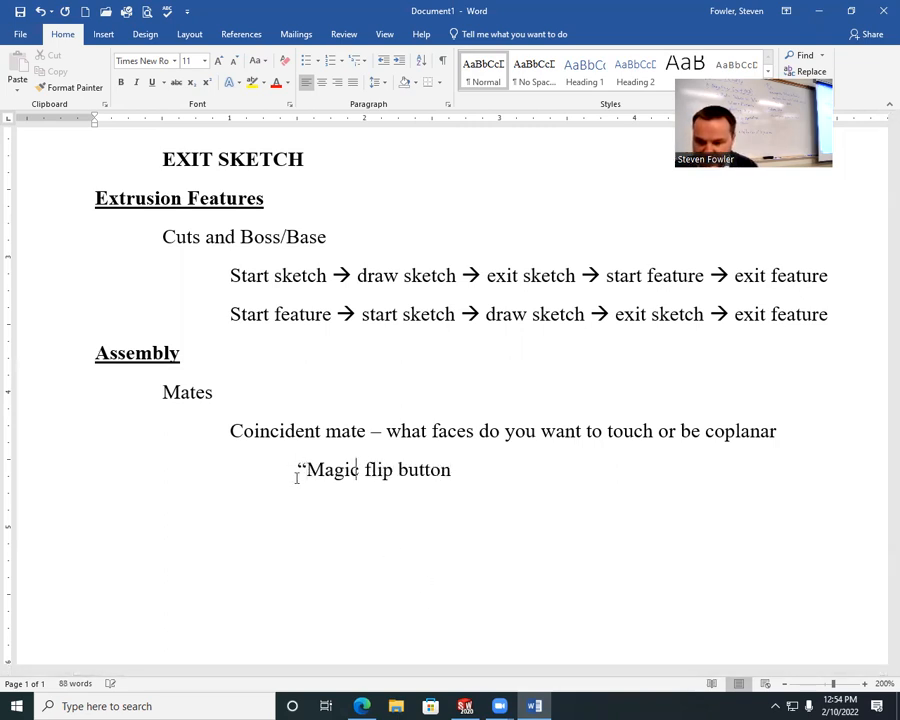
type("\"")
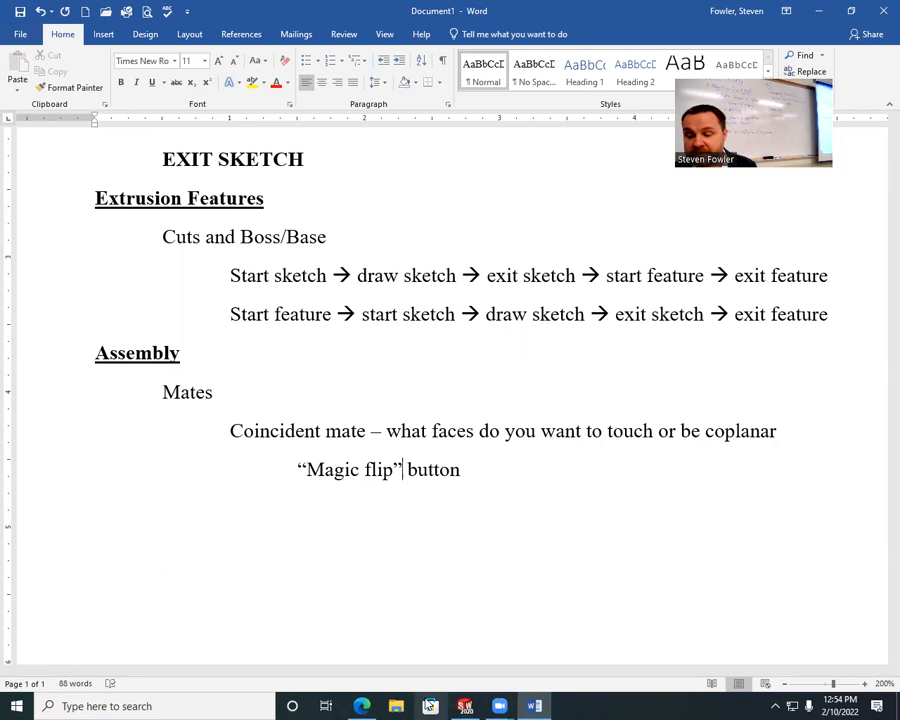
Switch to SOLIDWORKS and extrude the existing rectangle sketch as a blind boss 1.5 in deep.
left_click(465, 706)
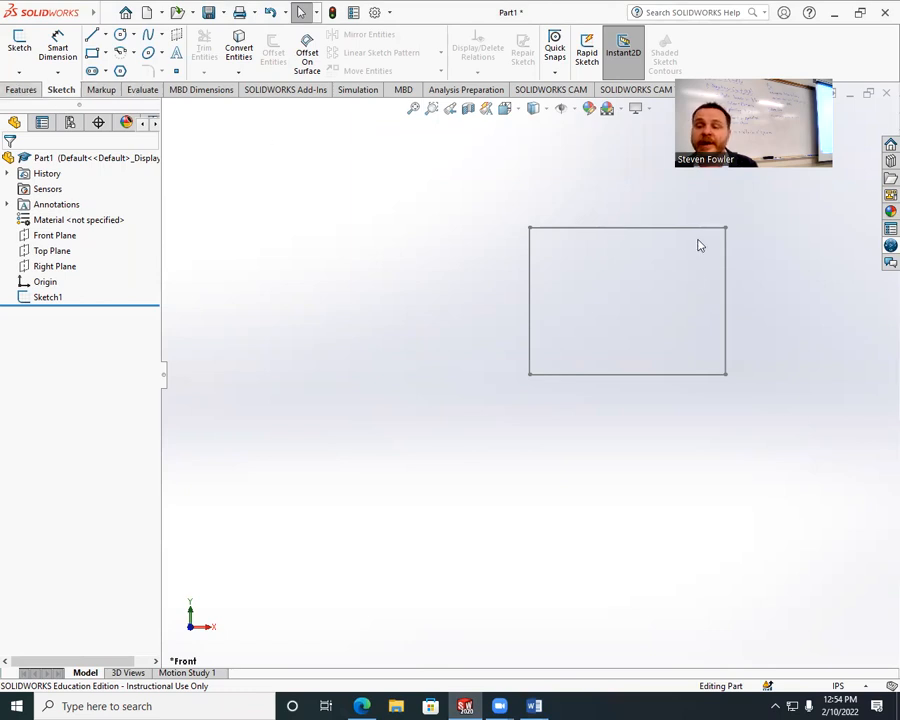
left_click(18, 90)
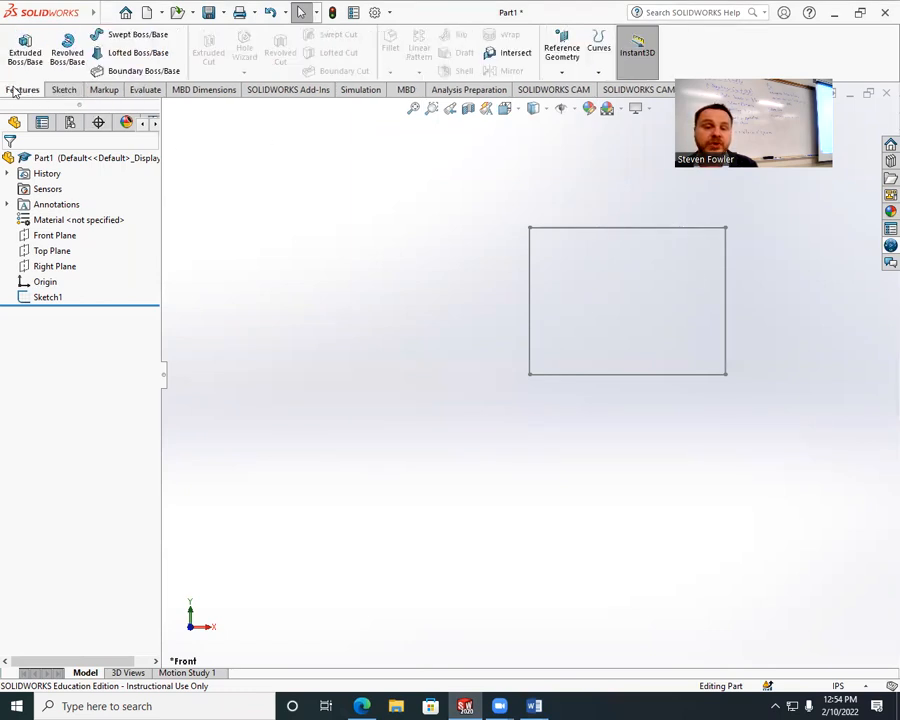
left_click(24, 55)
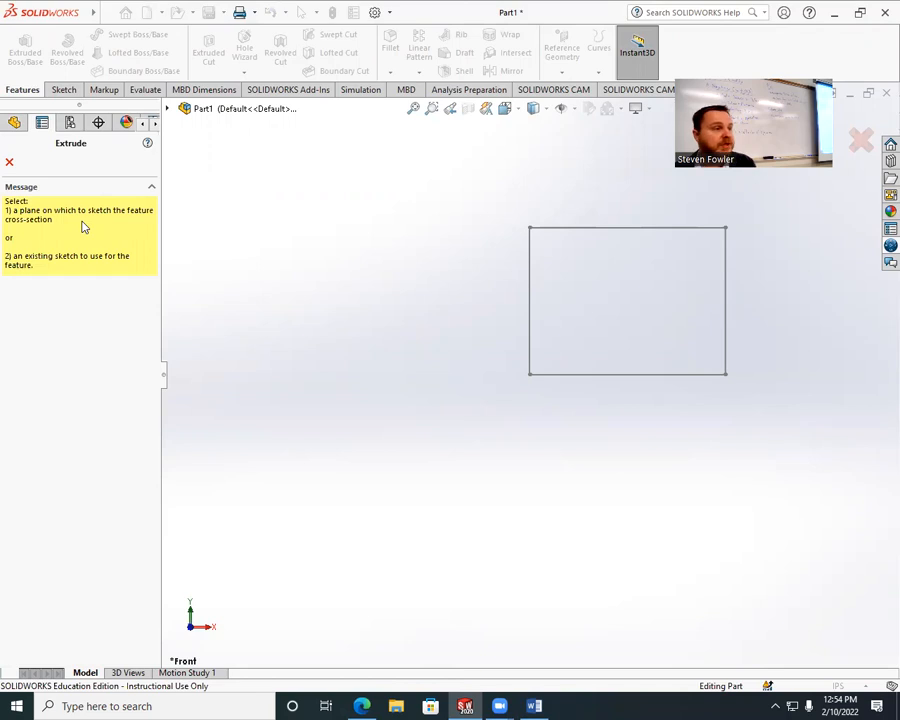
left_click(566, 230)
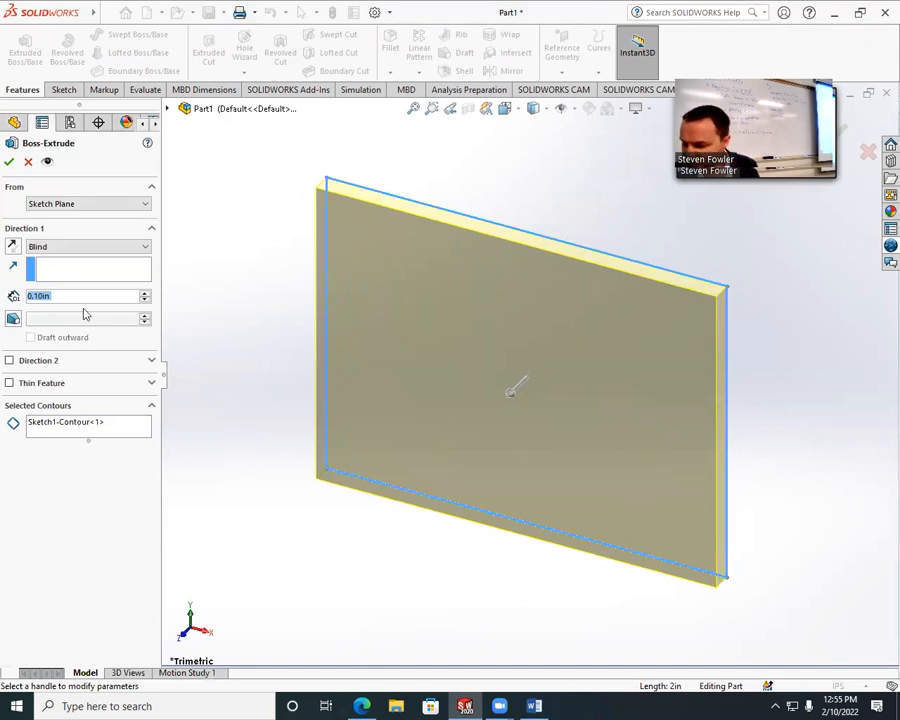
type("1.5")
key("Return")
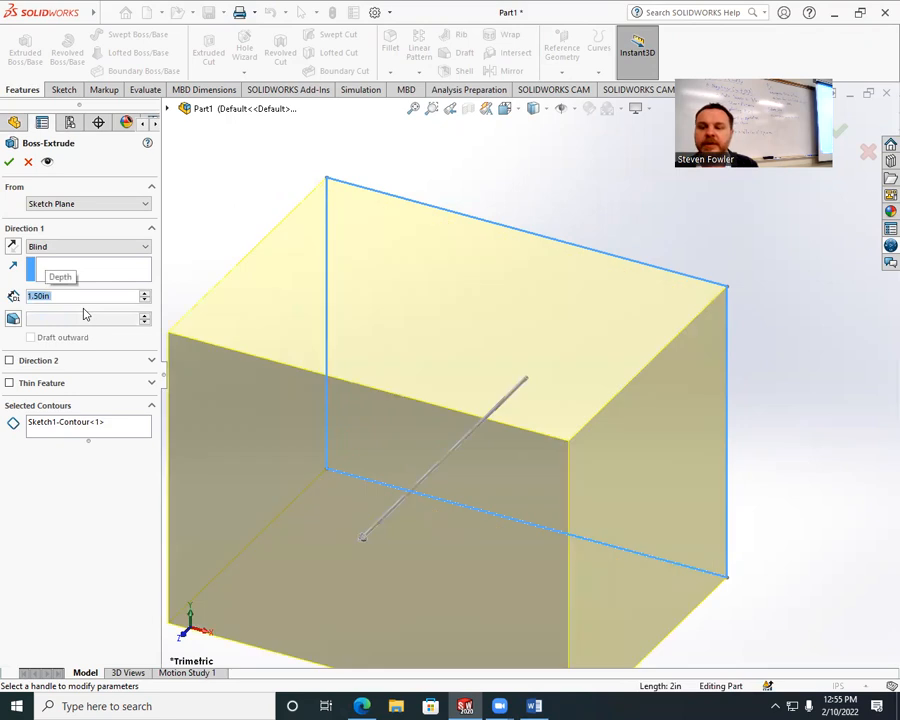
left_click(9, 161)
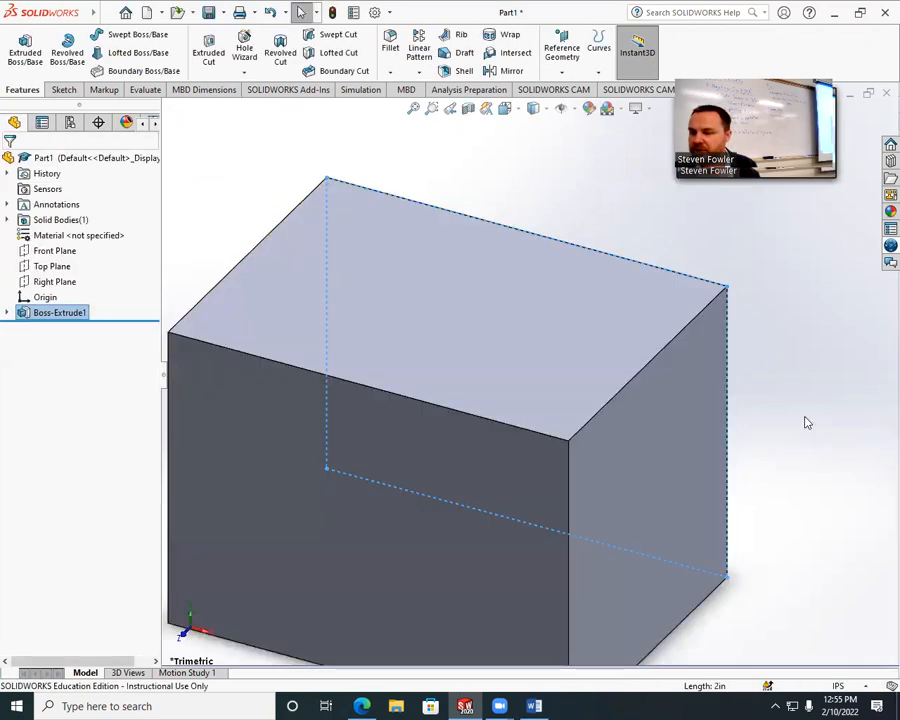
left_click(805, 421)
Start an Extruded Cut on the block's top face and sketch a circle of about 0.24 in radius on it.
scroll(729, 439, "up", 1)
scroll(700, 435, "up", 2)
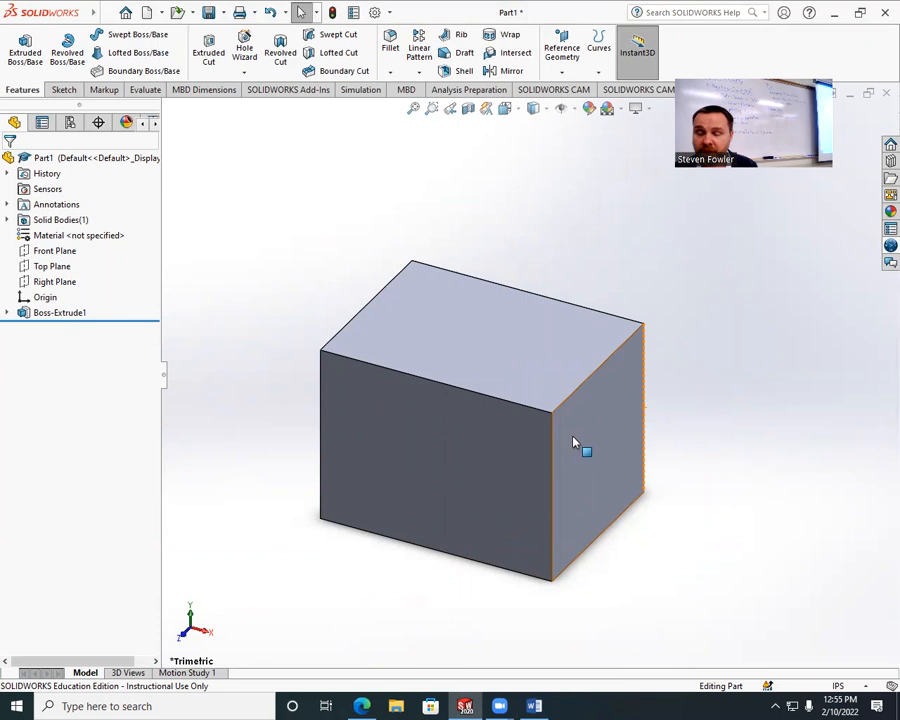
left_click(210, 52)
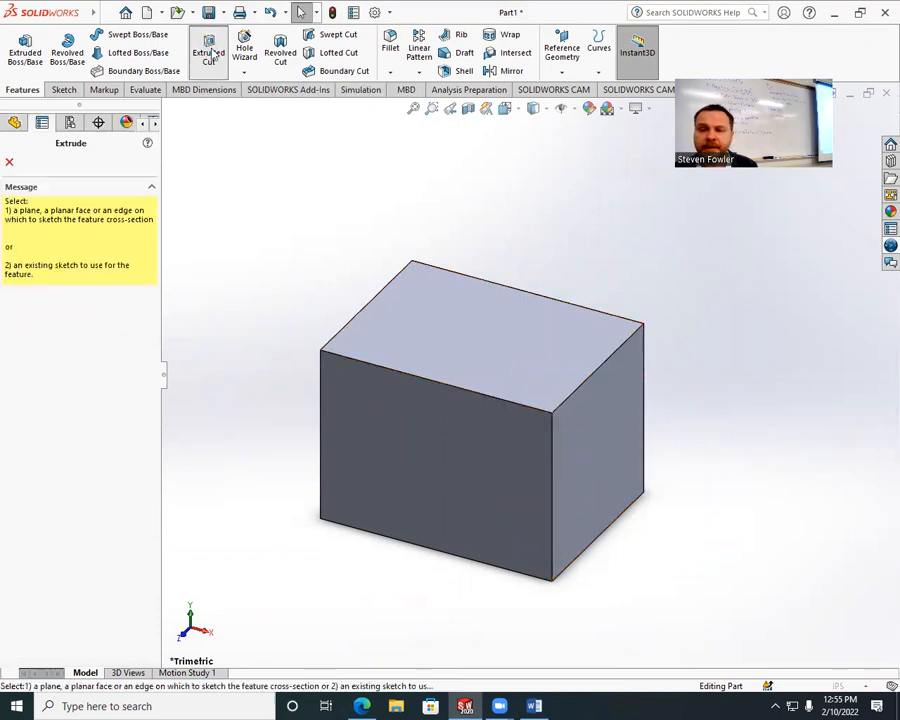
left_click(470, 331)
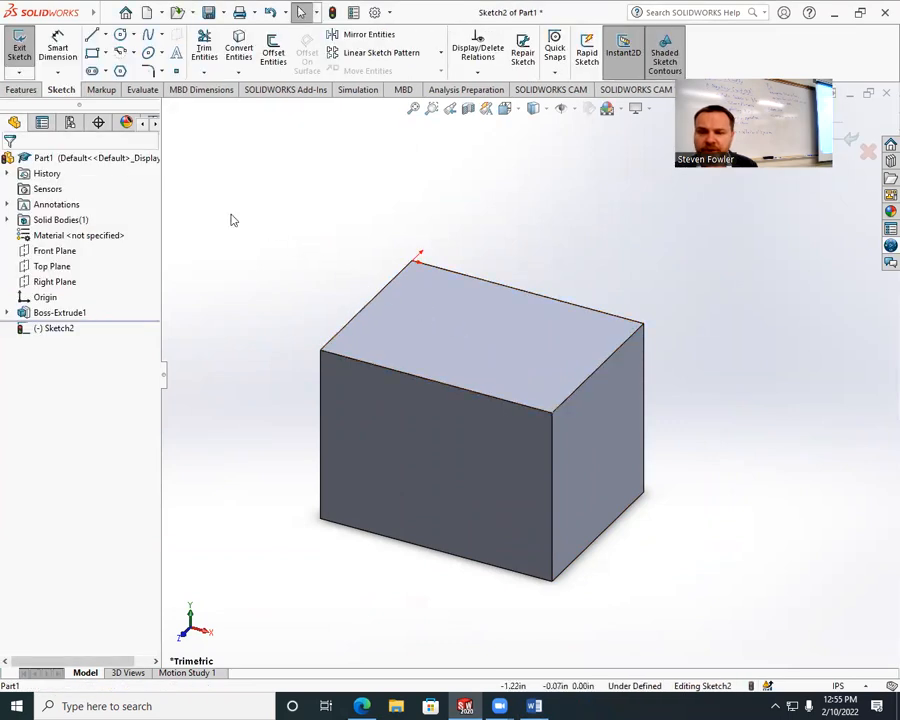
left_click(120, 34)
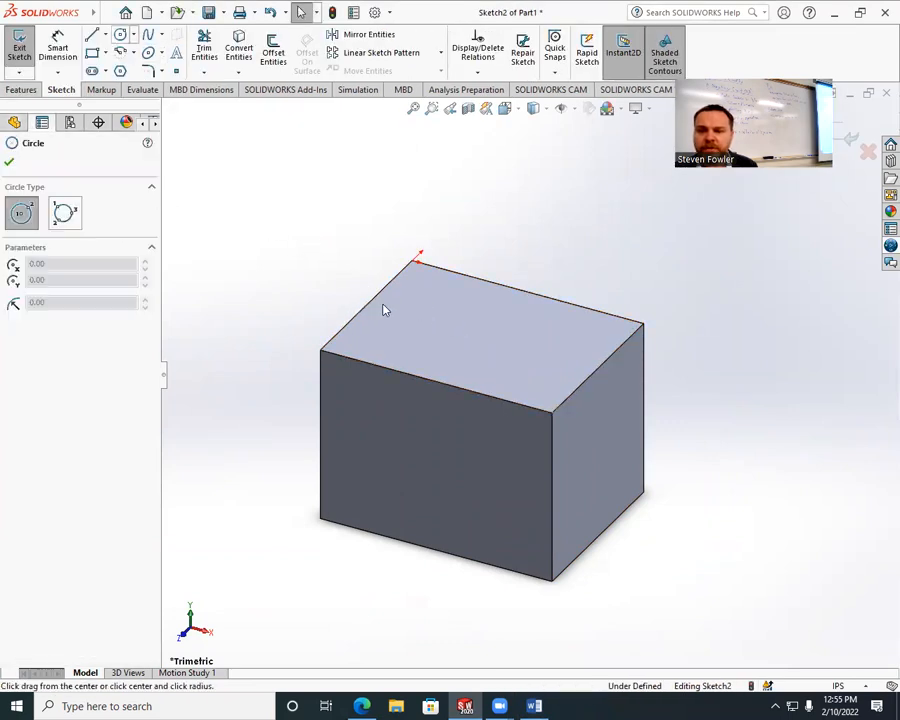
left_click(456, 319)
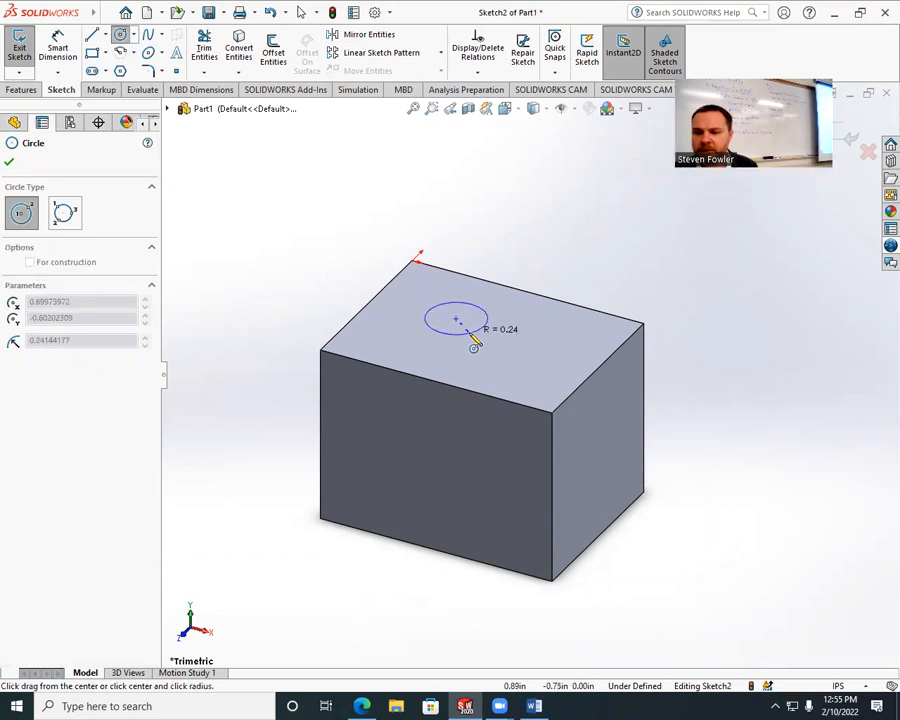
left_click(474, 344)
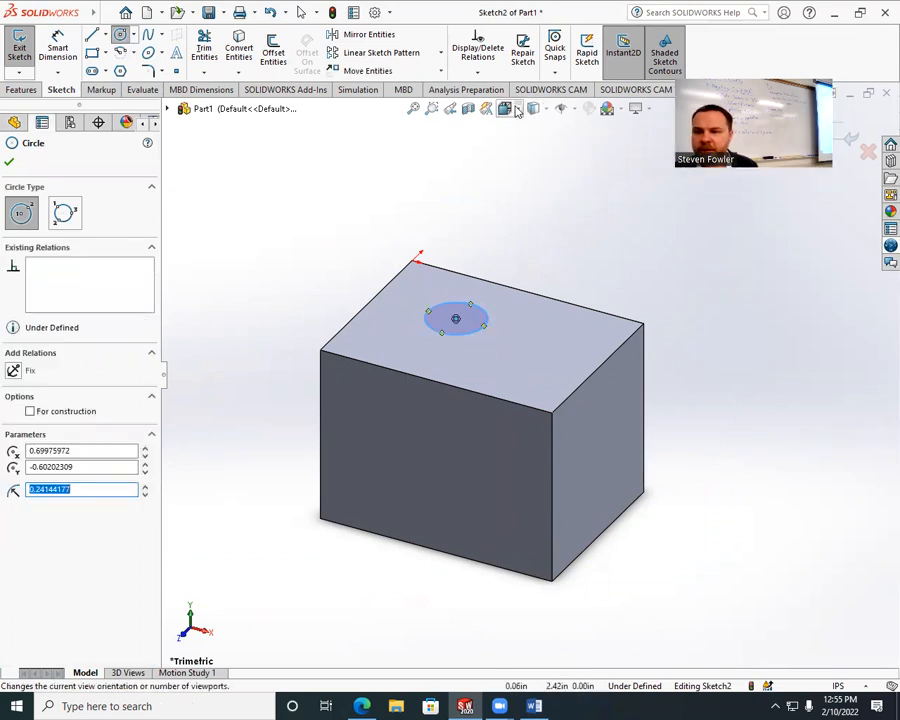
Move the circle's centre to about 1.20 in, -0.64 in on the top face and enlarge its radius to about 0.38 in.
left_click(515, 107)
left_click(587, 192)
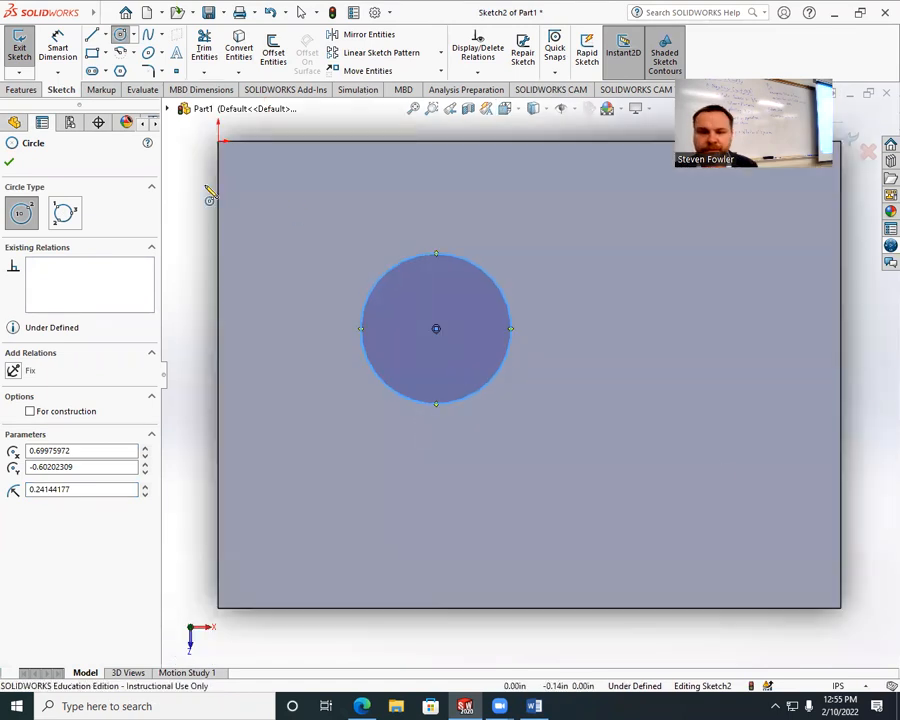
left_click(9, 165)
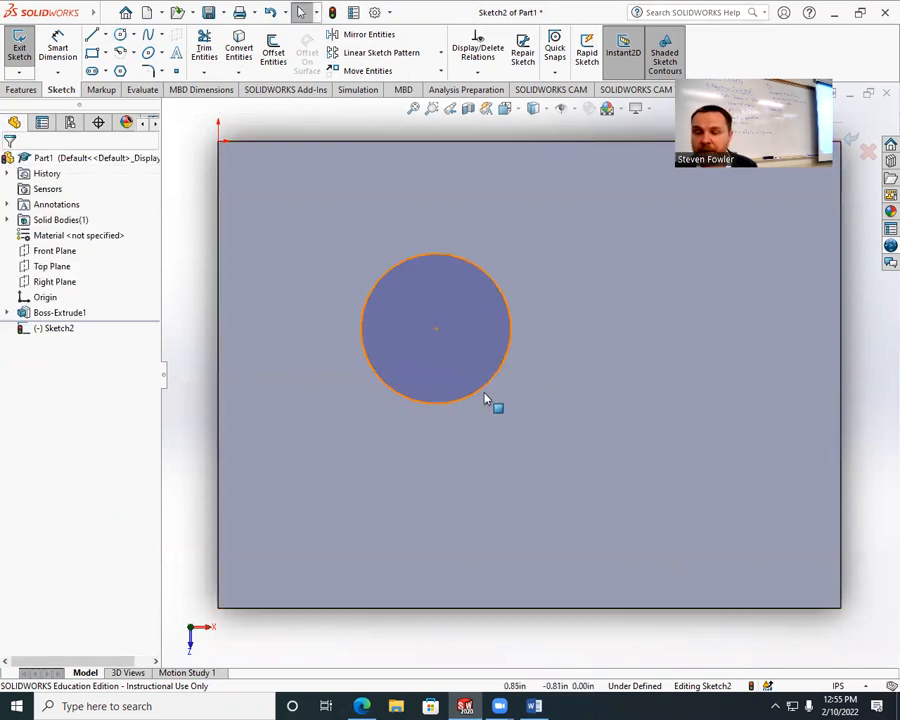
left_click_drag(438, 330, 593, 342)
left_click_drag(540, 397, 504, 424)
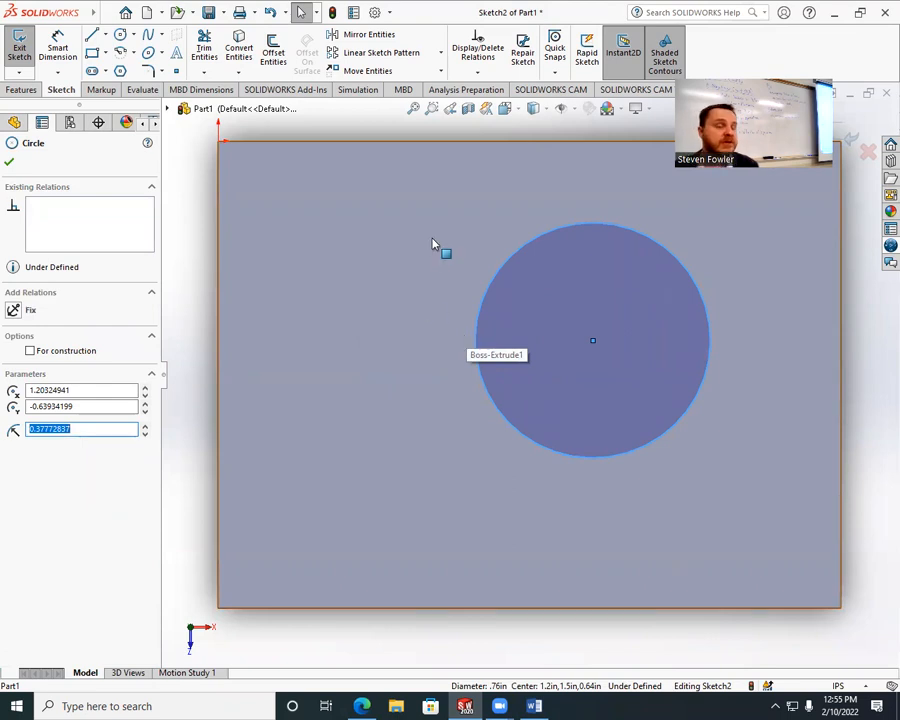
key("Escape")
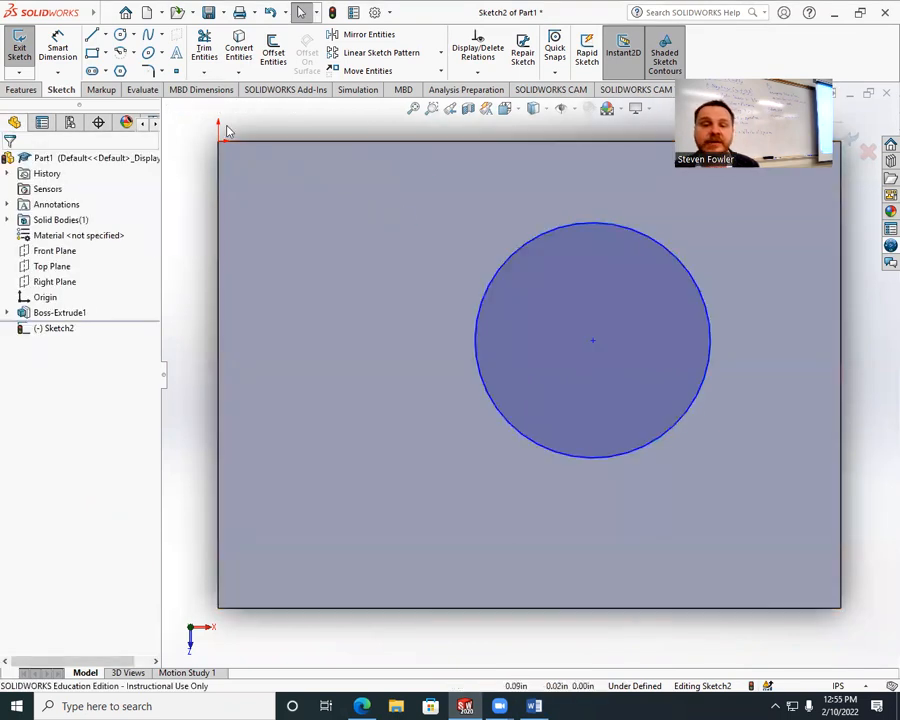
Dimension the circle's diameter and set it to 0.75 in.
left_click(56, 45)
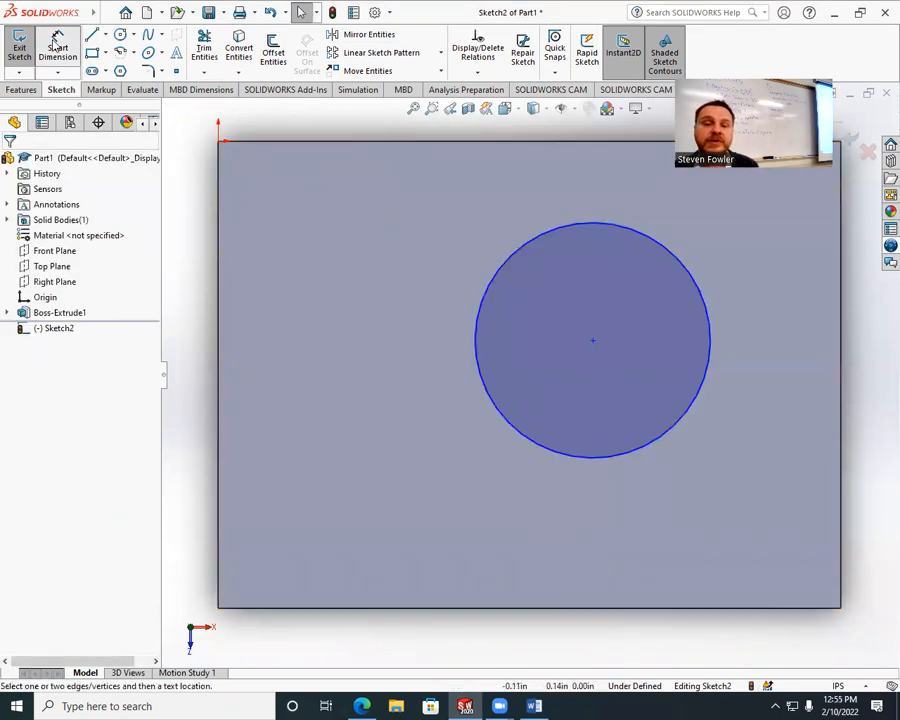
left_click(496, 288)
left_click(411, 267)
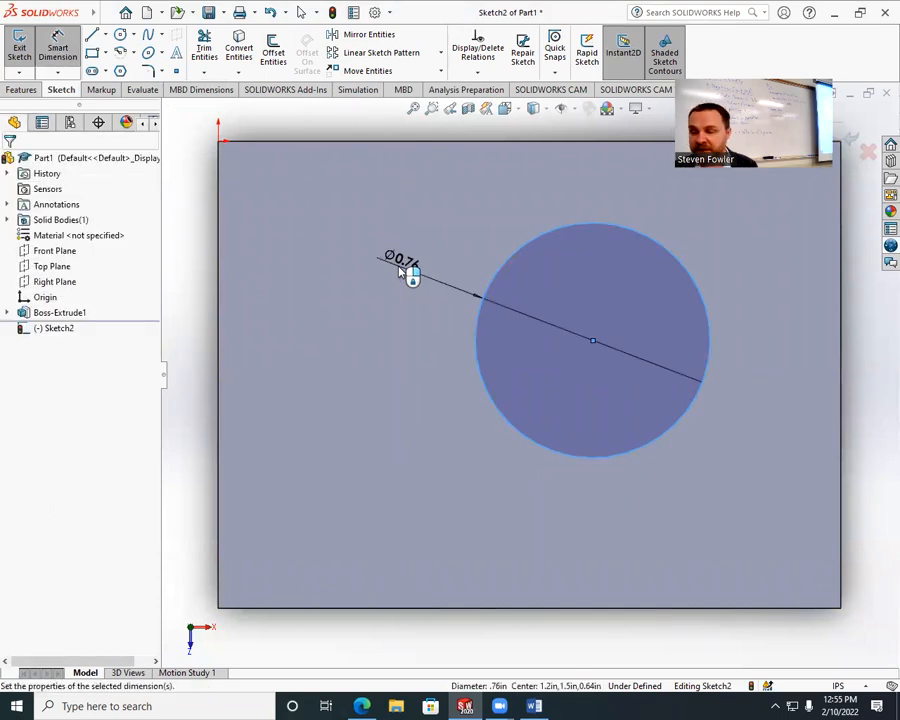
type(".75")
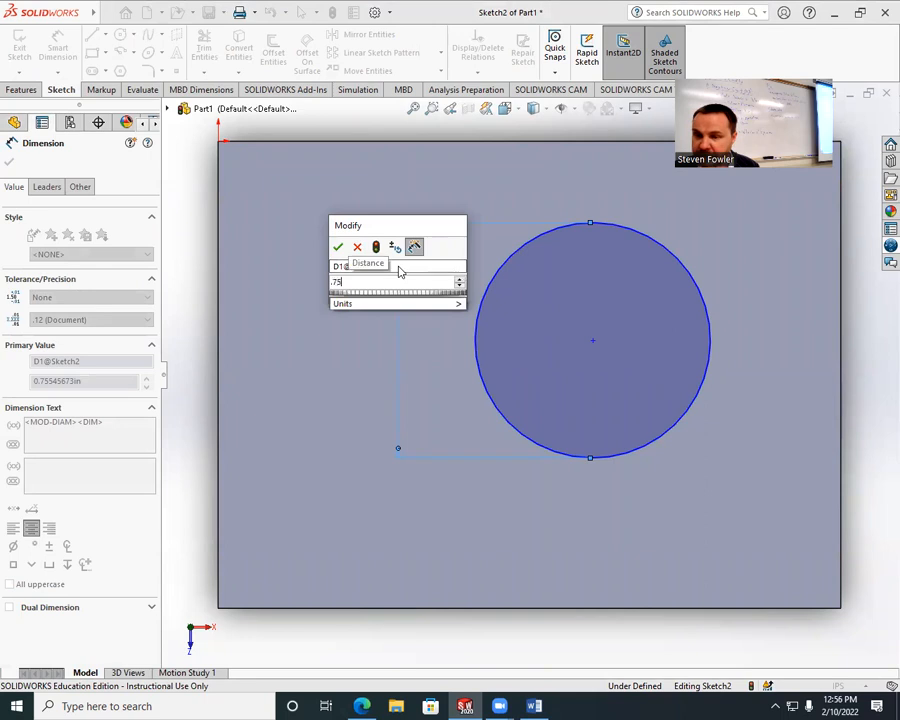
key("Return")
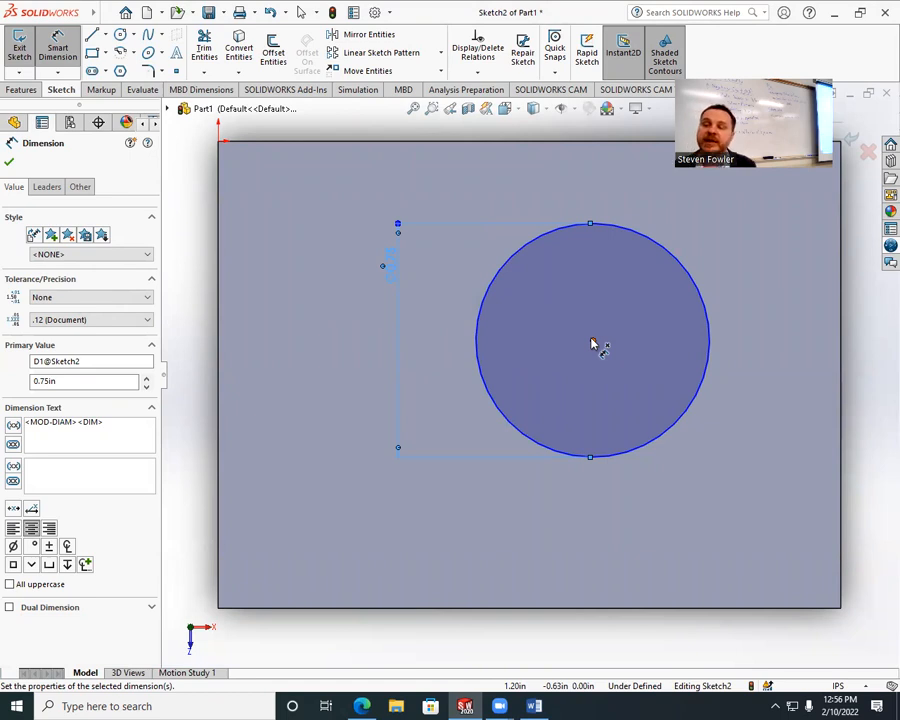
Dimension the circle horizontally from the top face's left edge and set the distance to 1.25 in.
left_click(487, 313)
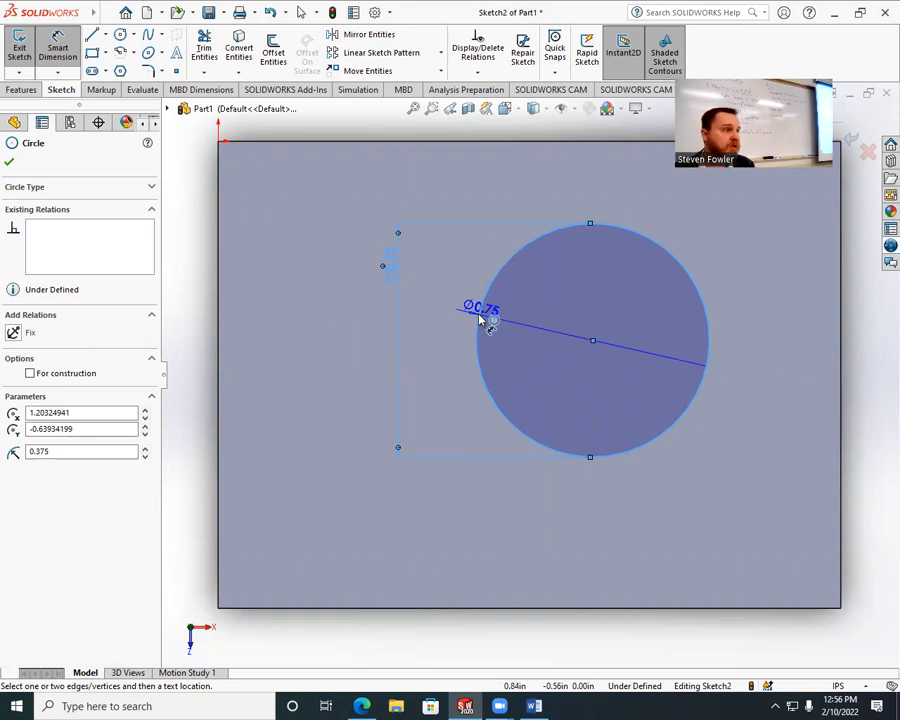
left_click(219, 308)
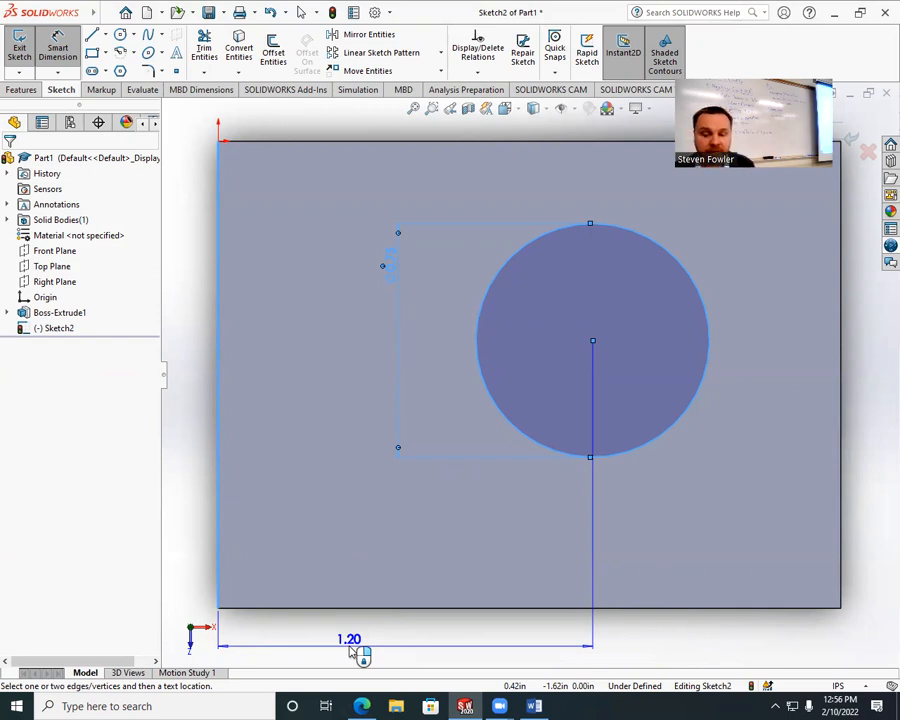
left_click(353, 649)
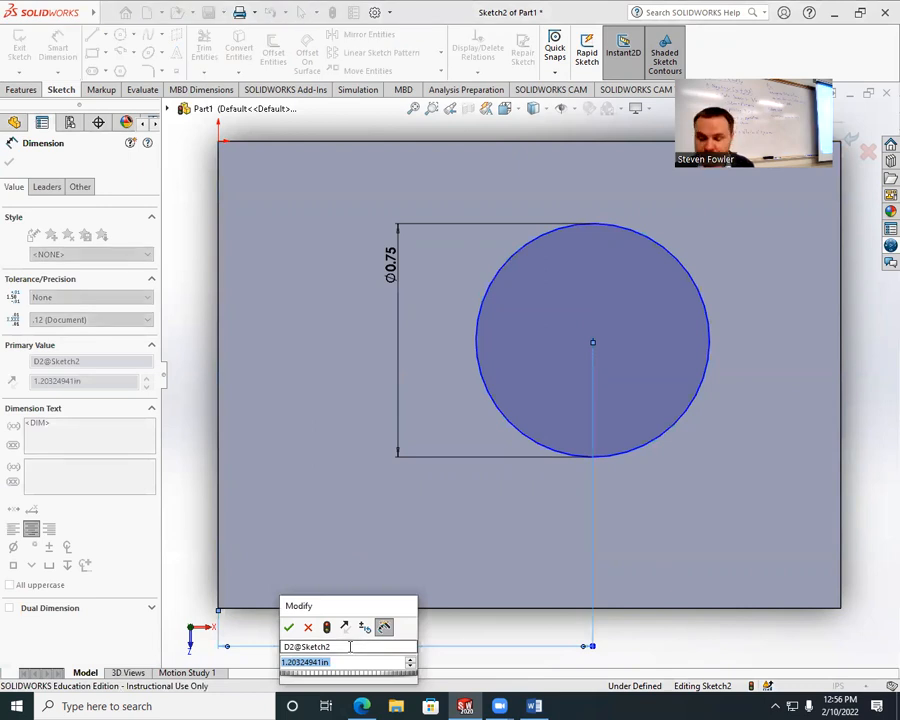
type("1.25")
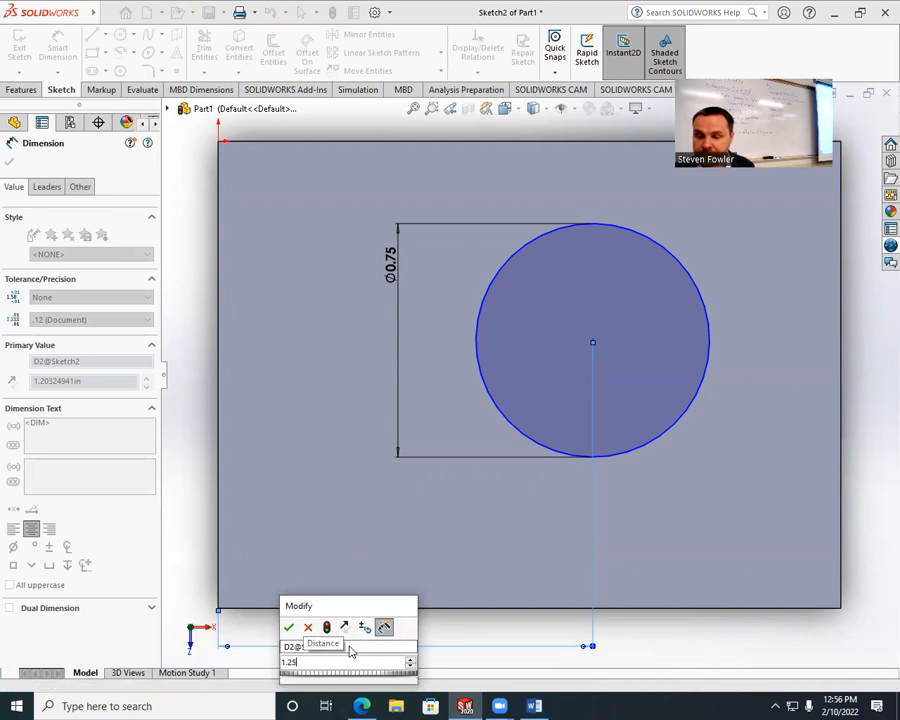
key("Return")
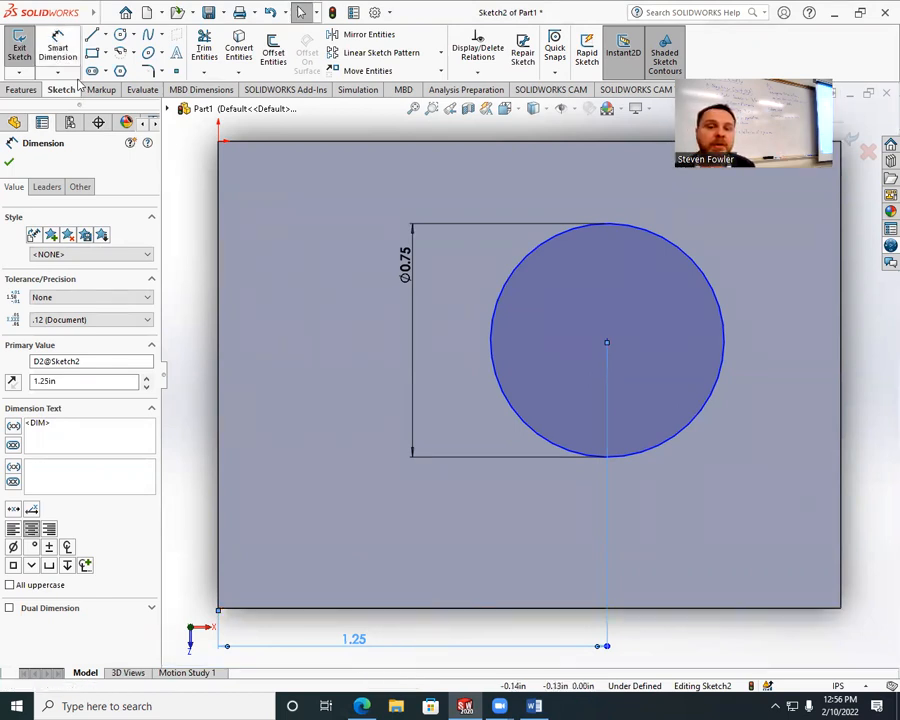
left_click(9, 162)
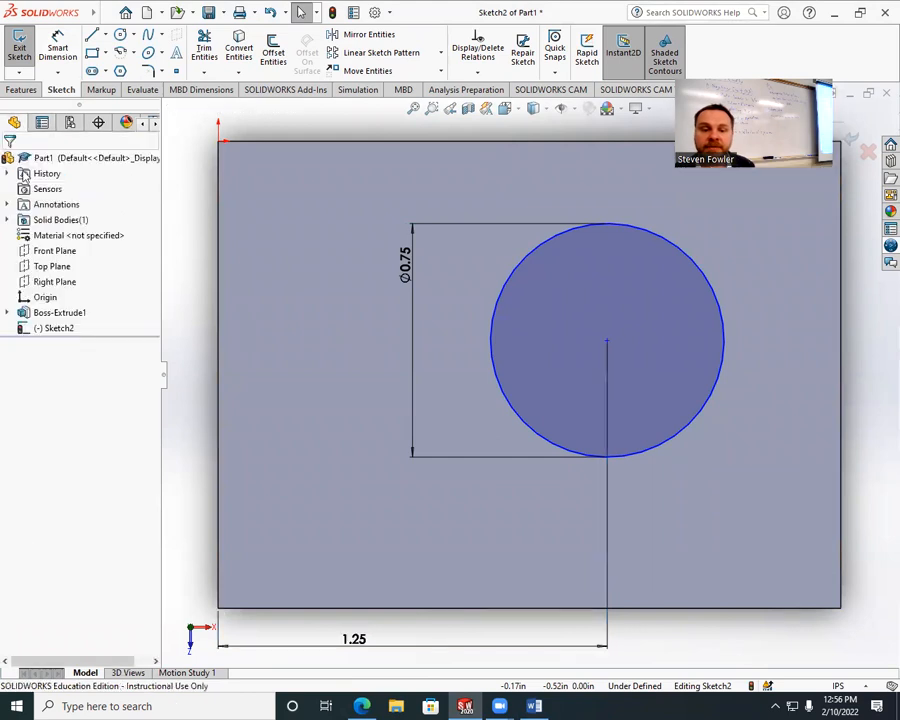
Examine the circle's existing relations and test whether it can still be moved on the face.
left_click(666, 449)
left_click_drag(596, 468, 552, 455)
left_click_drag(658, 447, 510, 398)
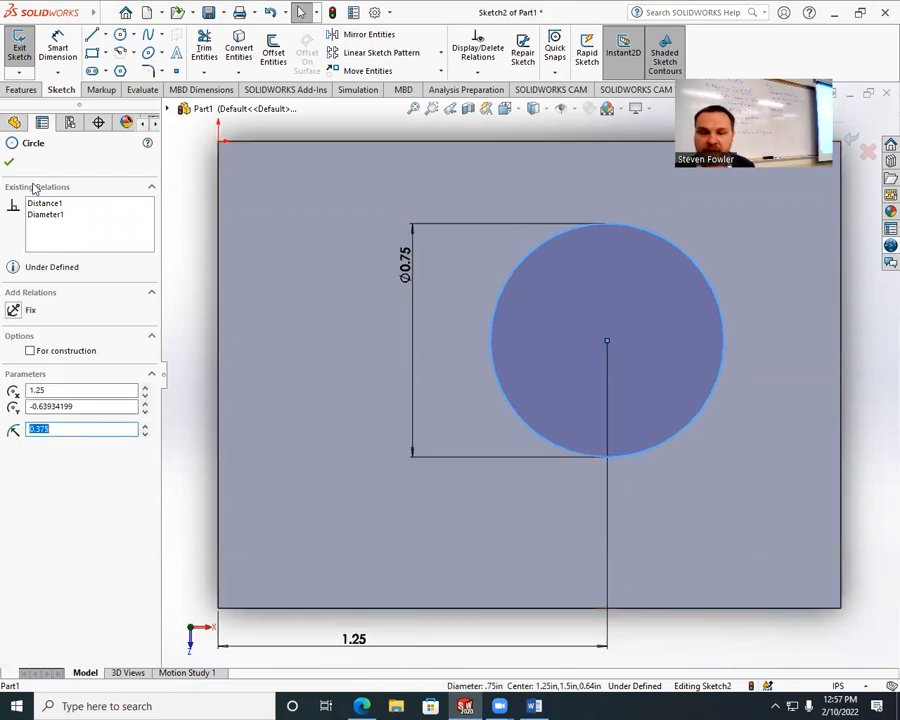
left_click(9, 161)
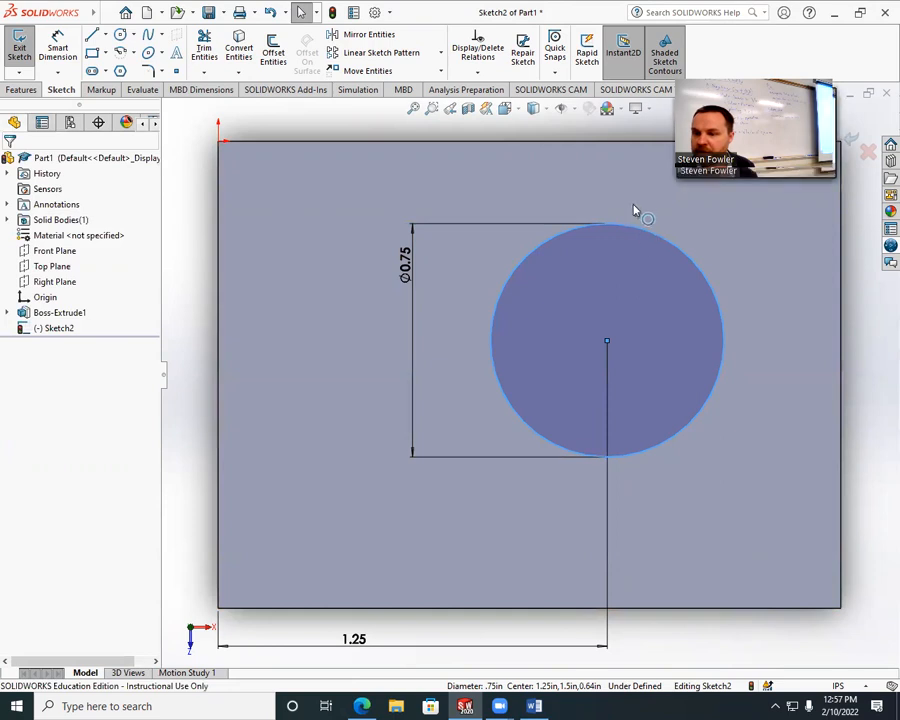
left_click(637, 238)
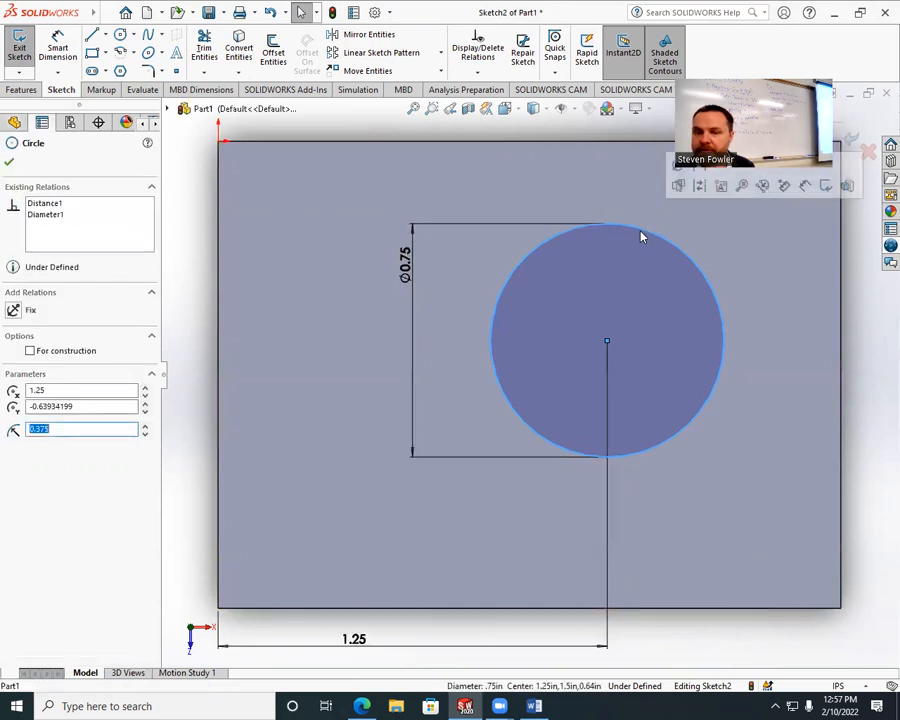
left_click(9, 161)
left_click(185, 423)
left_click_drag(651, 447, 653, 567)
left_click(743, 646)
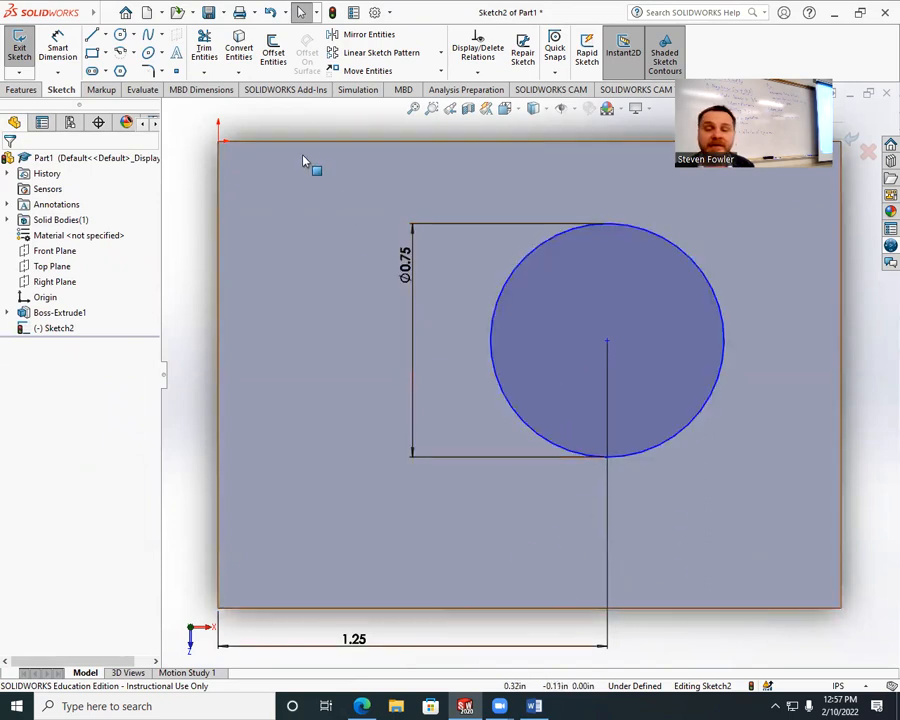
Dimension the circle's centre from the face edge that runs along the origin's X direction and set the distance to 0.5 in.
left_click(60, 46)
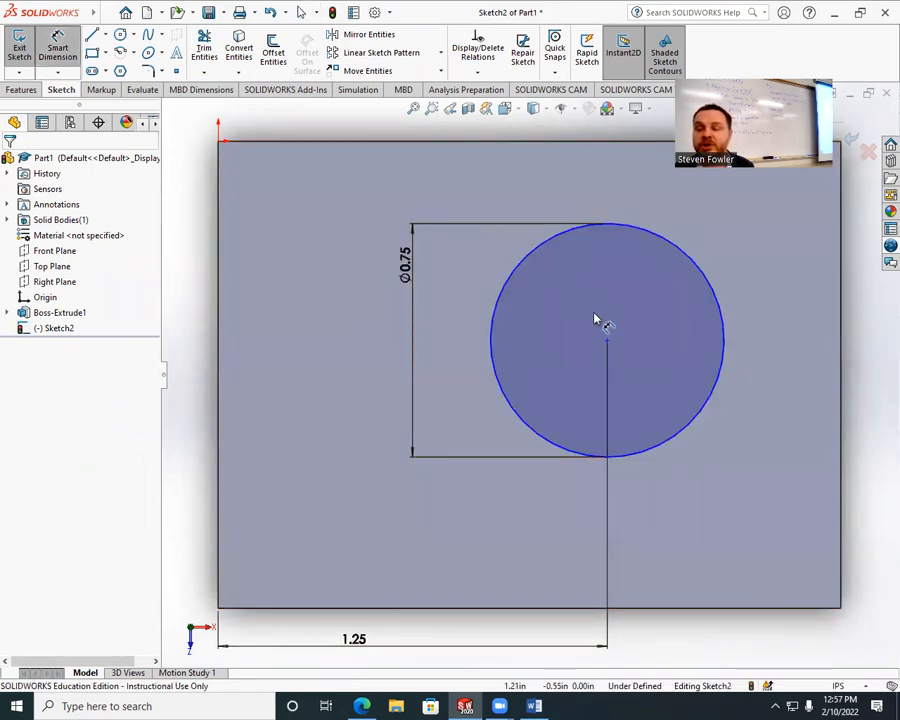
left_click(607, 343)
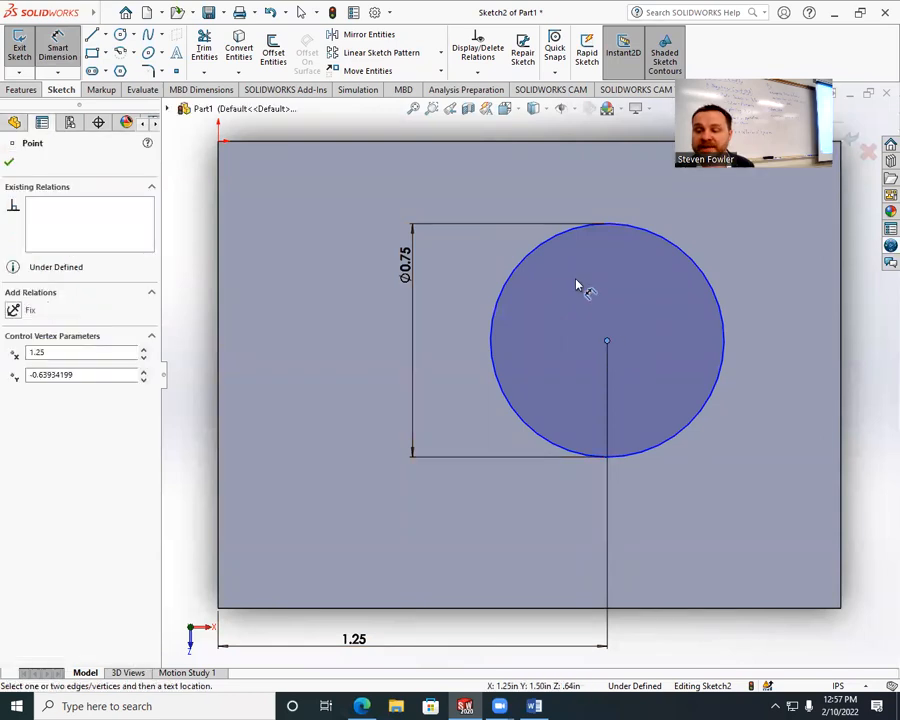
left_click(557, 147)
left_click(199, 228)
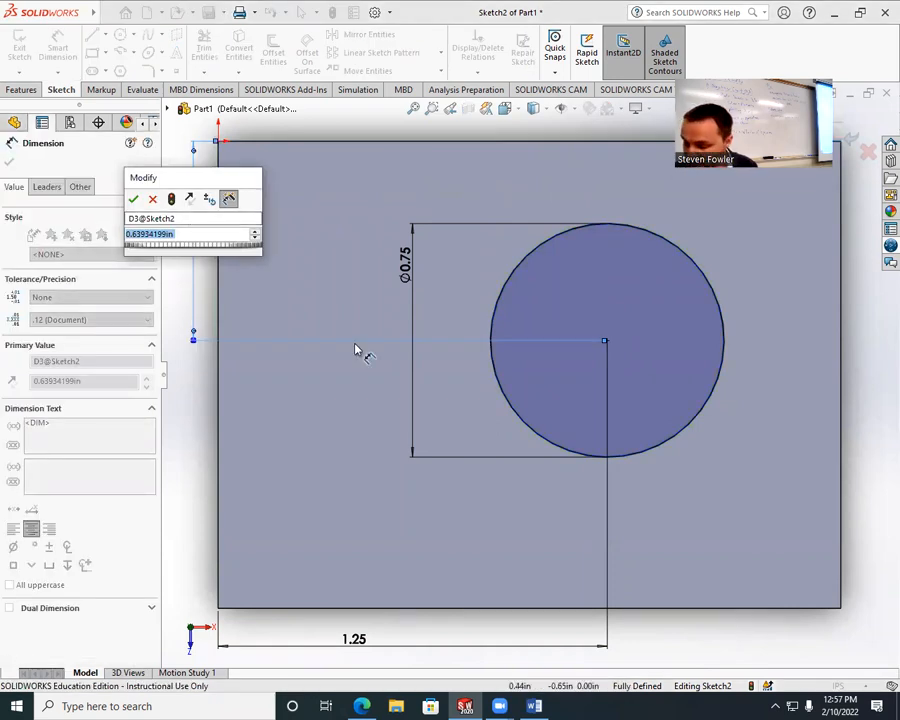
key("BackSpace")
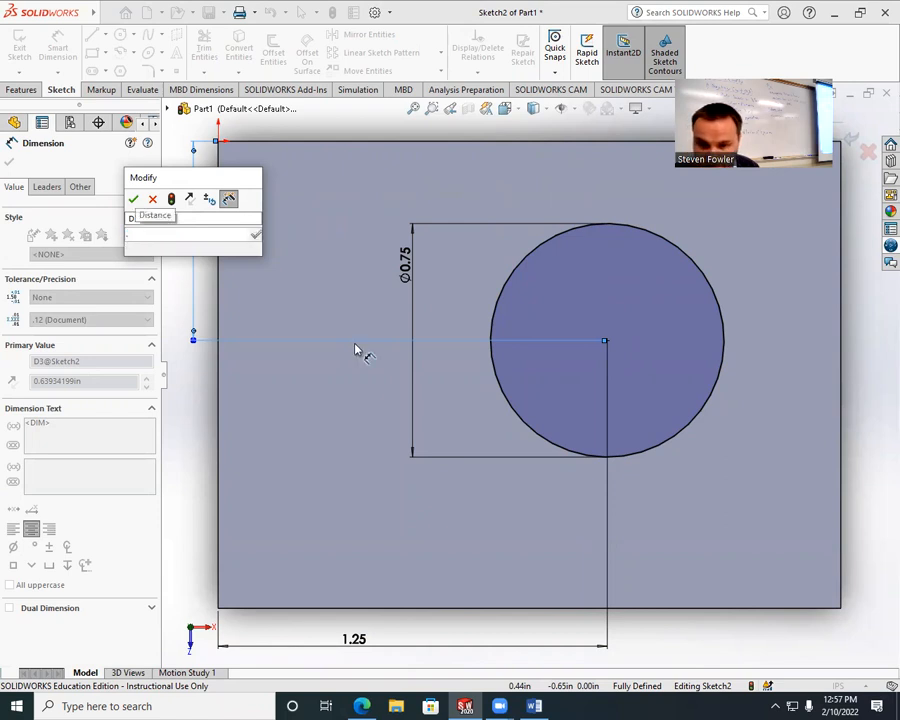
type(".5")
key("Return")
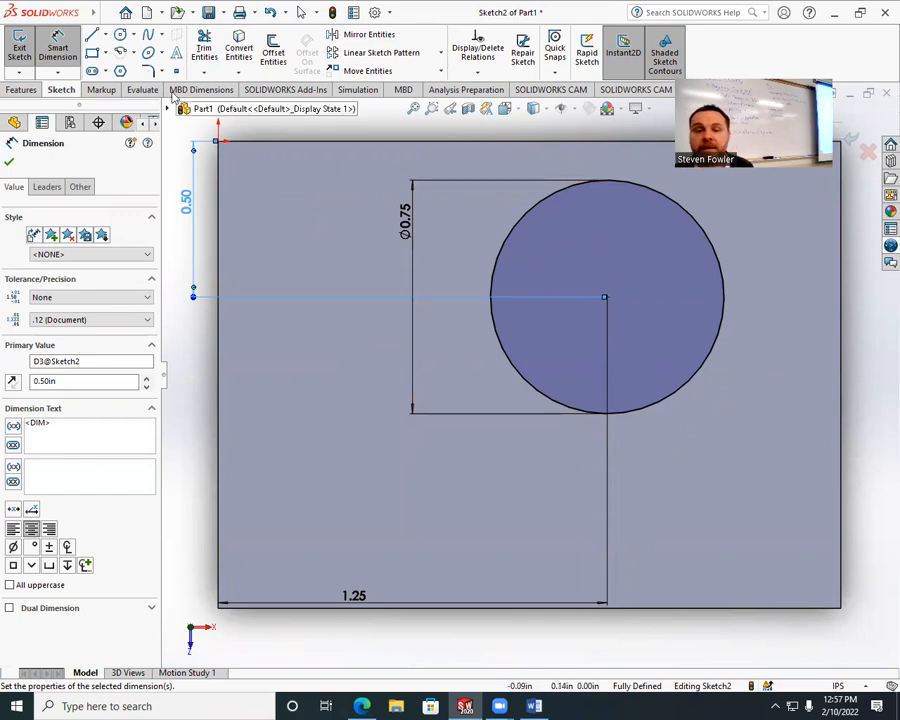
left_click(57, 50)
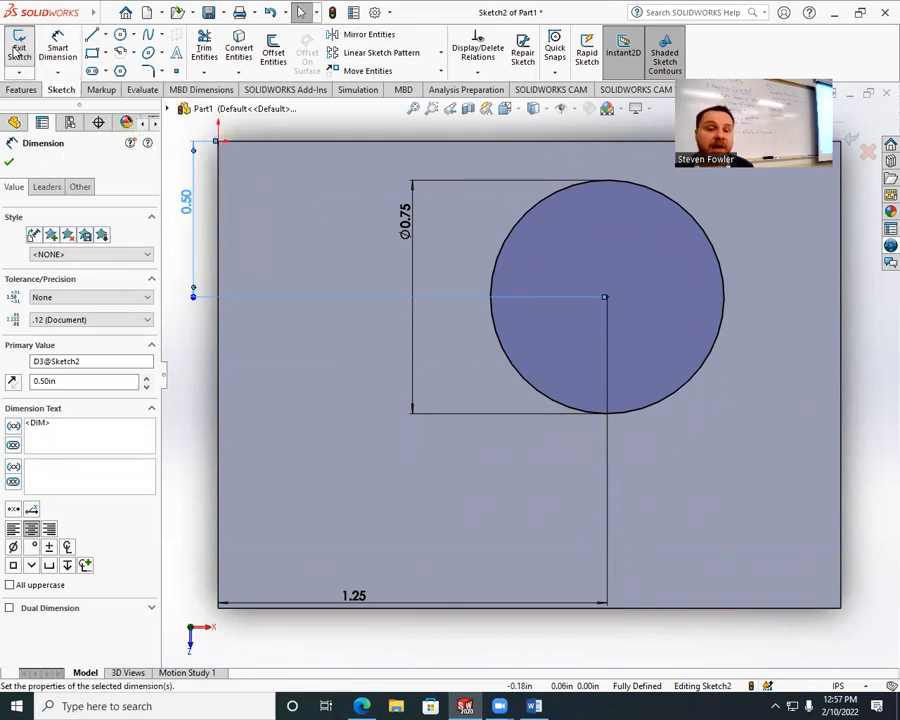
Finish the sketch and cut the circle into the block as a blind extruded cut 1 in deep.
left_click(16, 49)
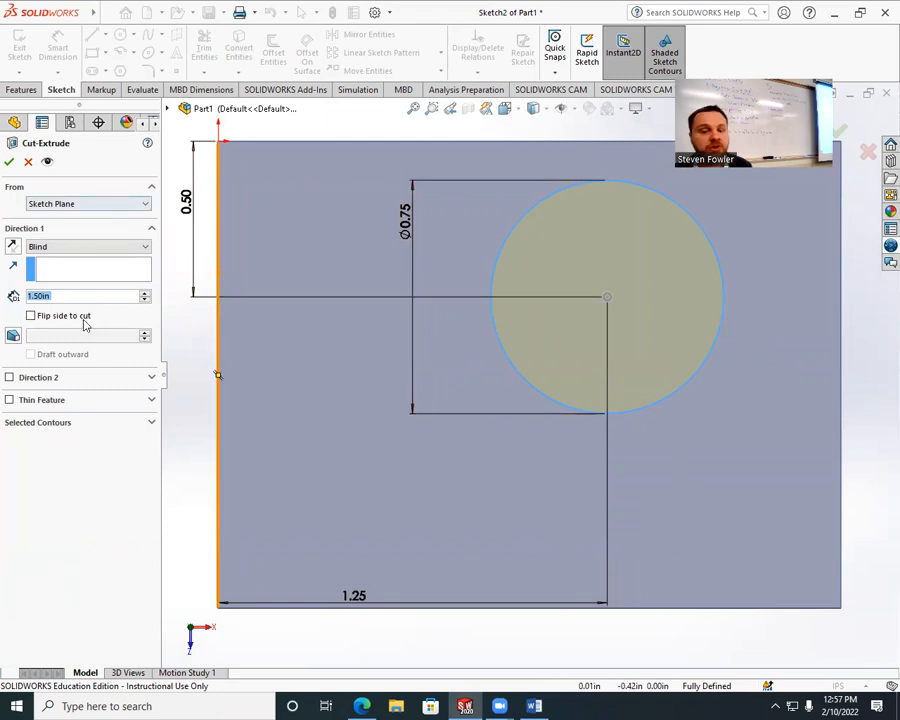
middle_click_drag(717, 385, 669, 382)
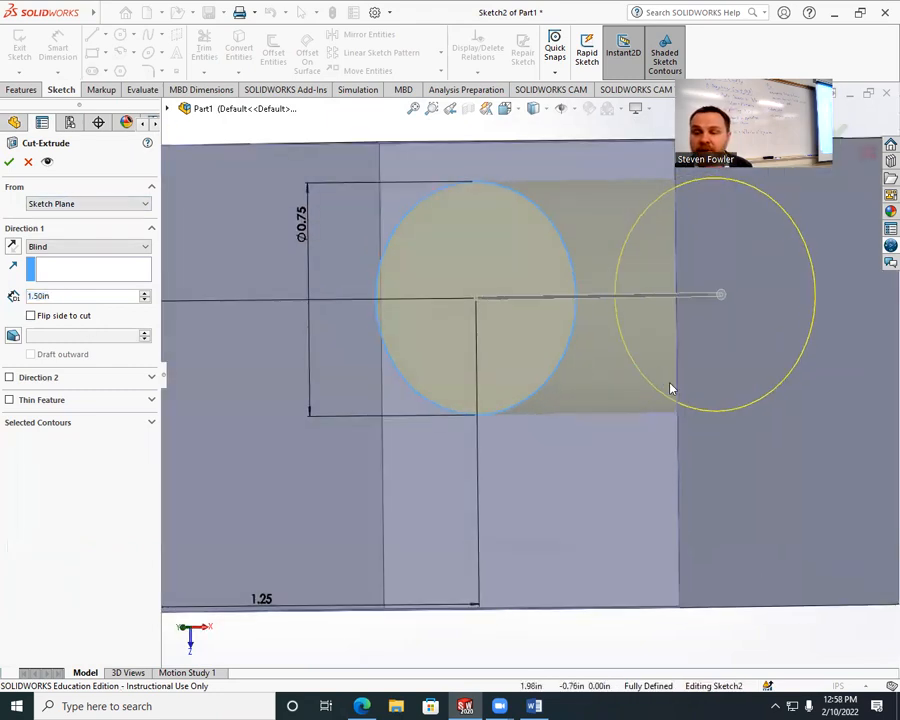
scroll(665, 390, "up", 3)
middle_click_drag(617, 402, 609, 428)
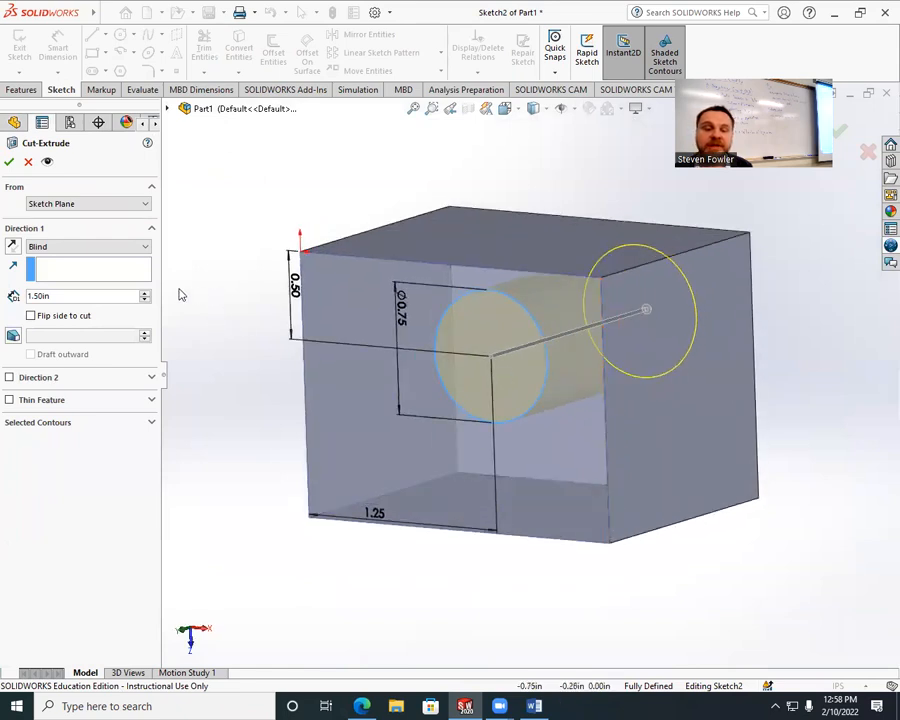
left_click(98, 295)
type("1")
key("Return")
middle_click_drag(422, 297, 283, 345)
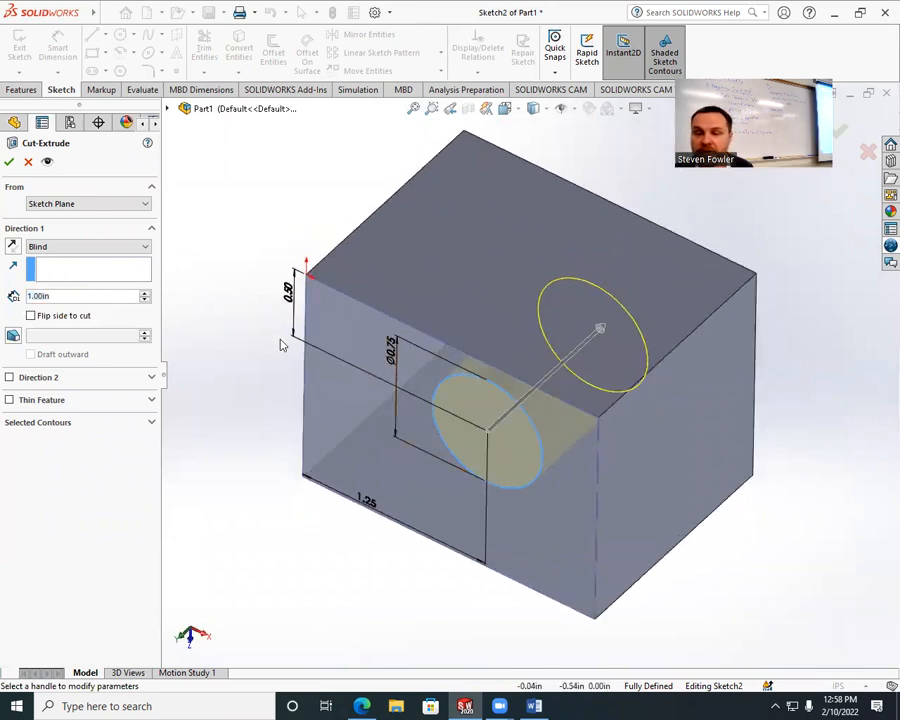
left_click(9, 162)
Start a new sketch on the block's front face and orient the view normal to it.
middle_click_drag(370, 408, 445, 350)
middle_click_drag(500, 366, 282, 325)
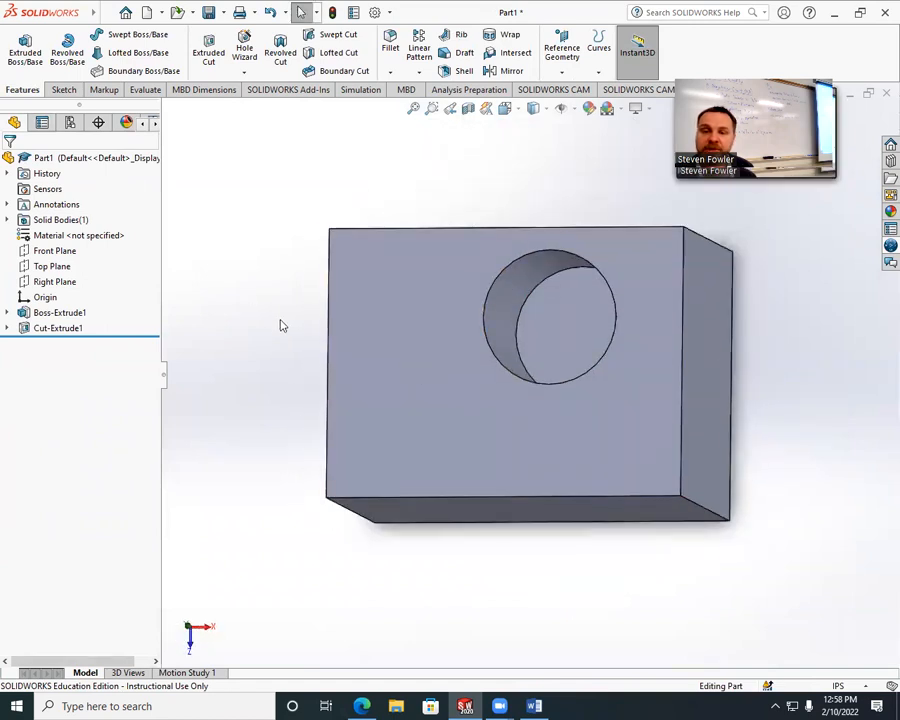
middle_click_drag(446, 362, 410, 262)
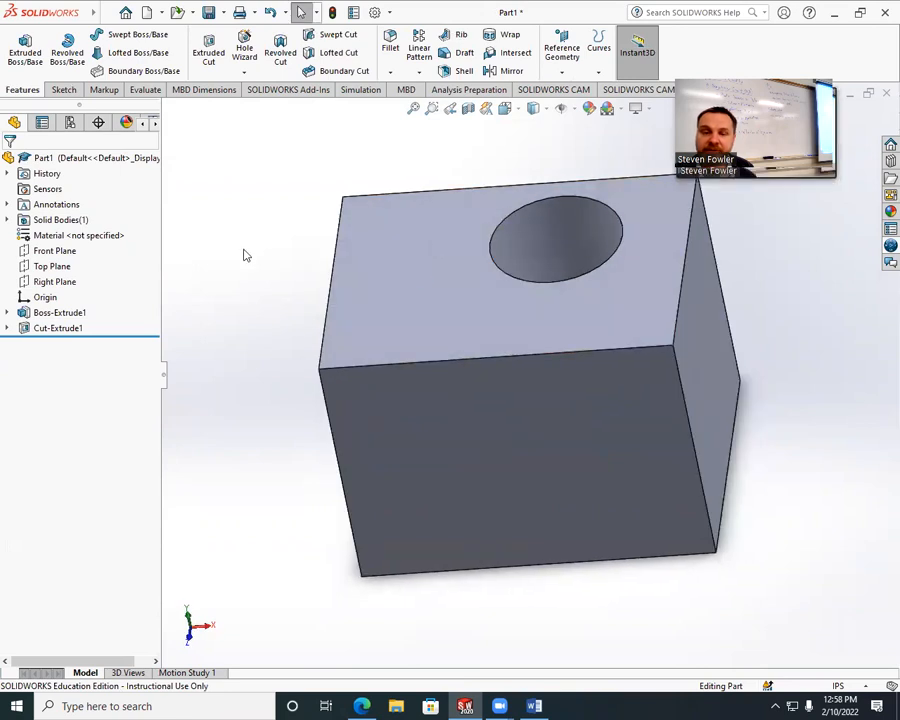
double_click(407, 413)
left_click(62, 89)
left_click(19, 45)
left_click(518, 110)
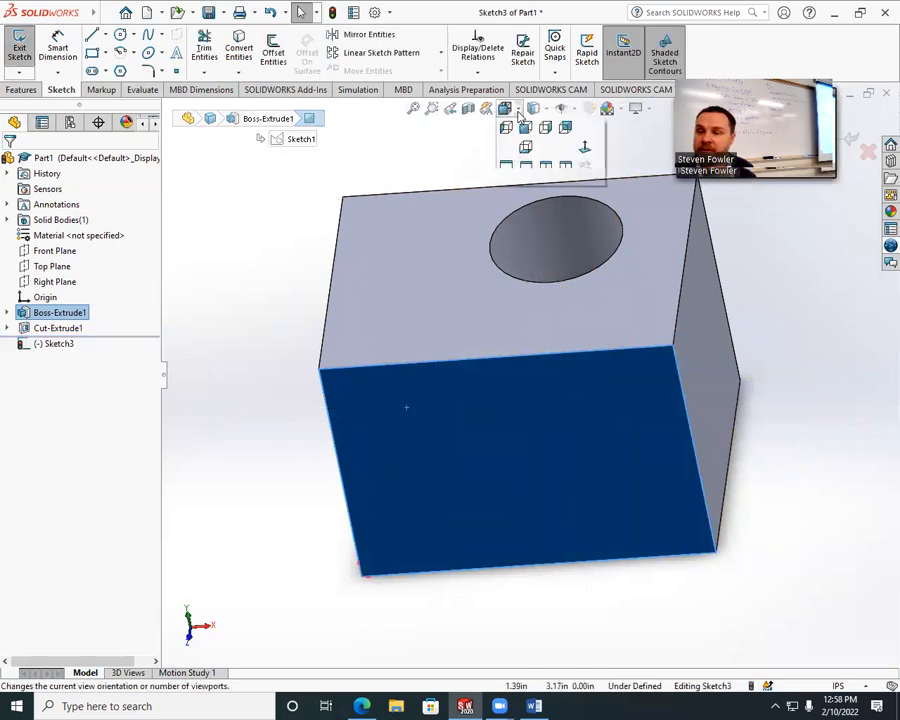
left_click(585, 185)
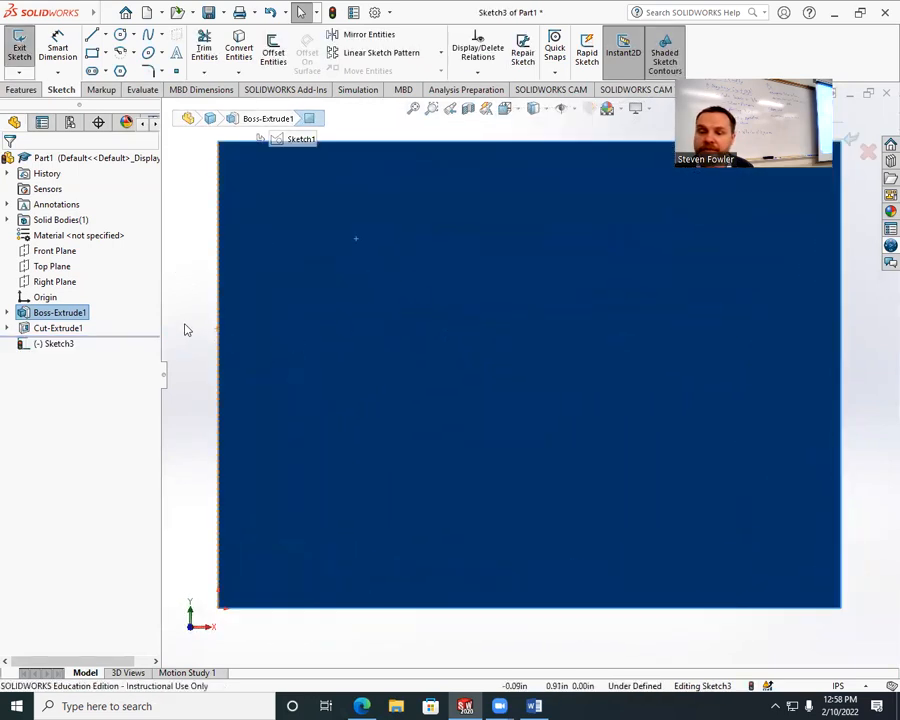
left_click(185, 330)
Sketch a circle of about 0.21 in radius on the front face, centred at about 0.72 in, 0.95 in.
left_click(120, 34)
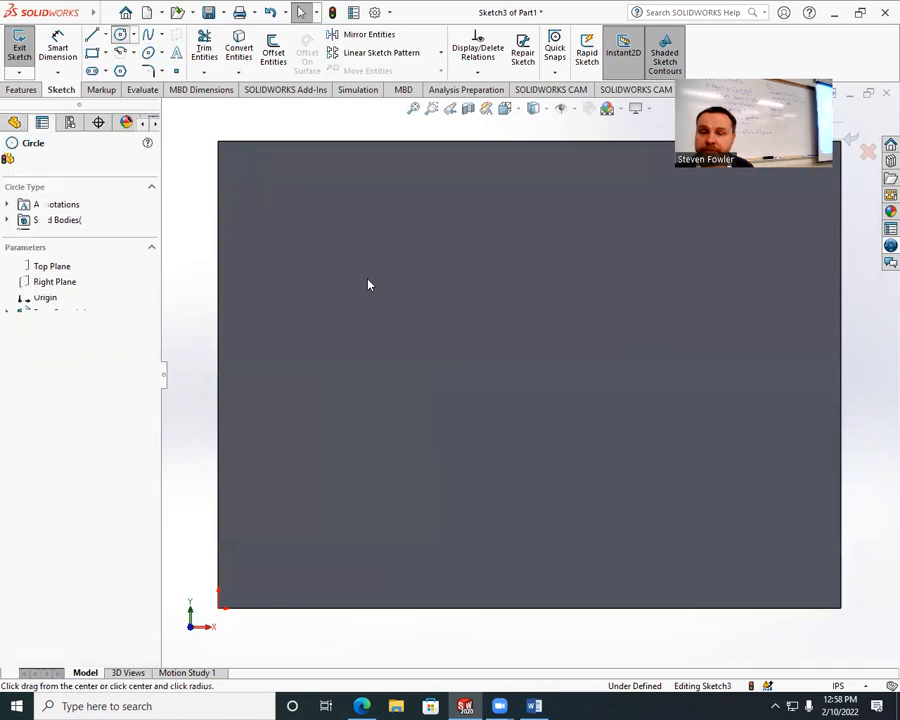
left_click(443, 311)
left_click(500, 339)
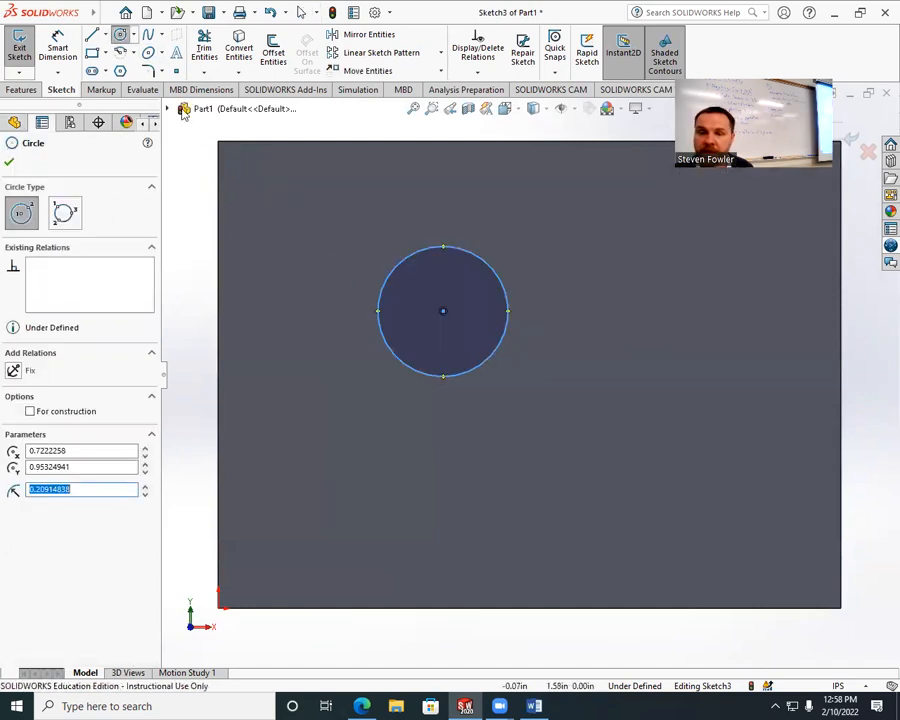
Dimension the new circle's diameter and set it to 0.75 in.
left_click(57, 45)
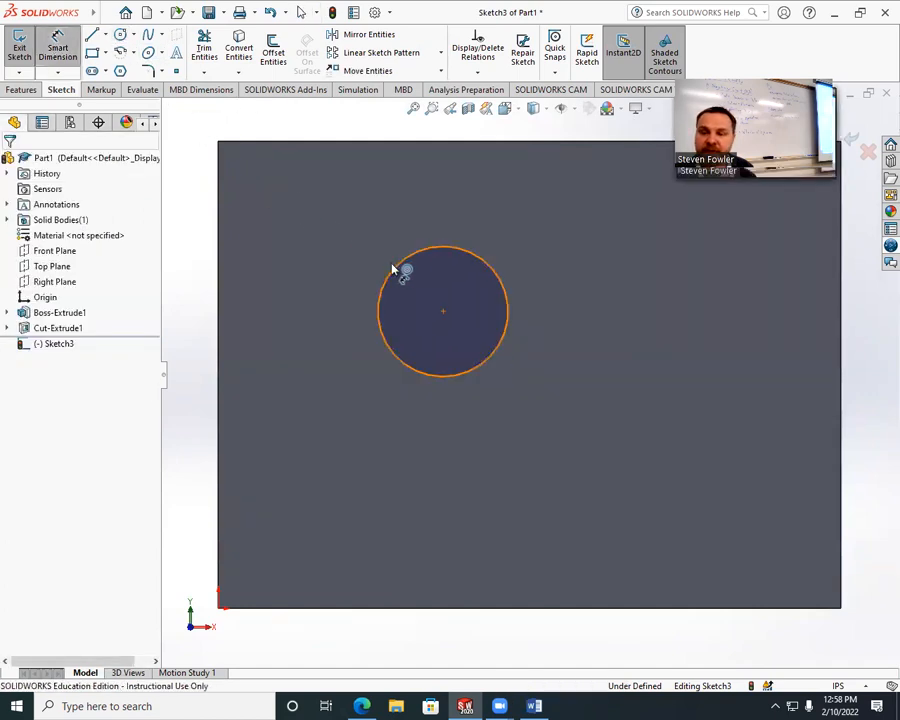
left_click(393, 270)
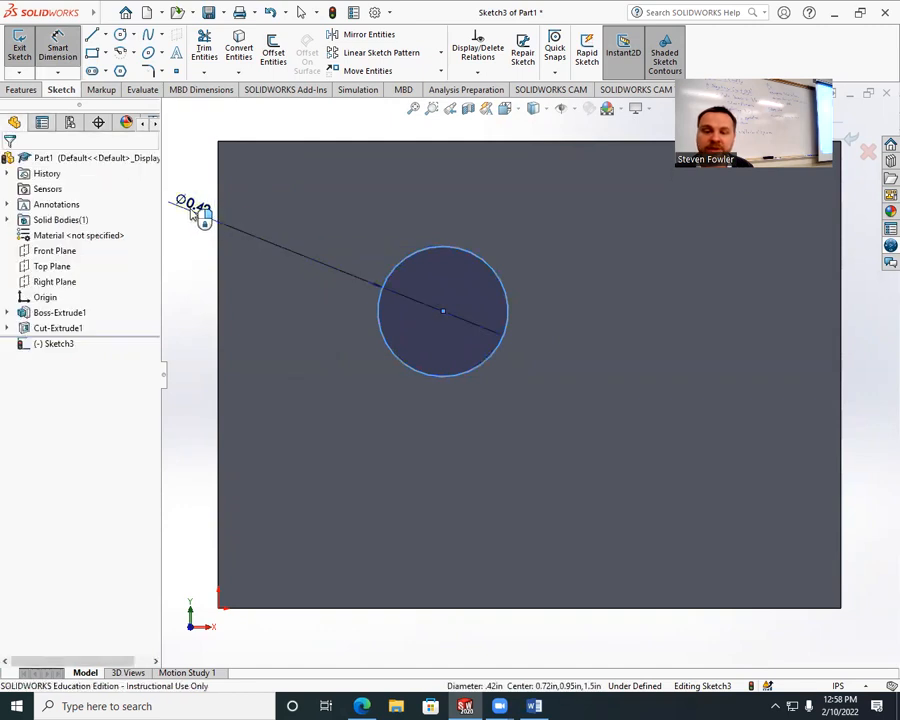
left_click(193, 213)
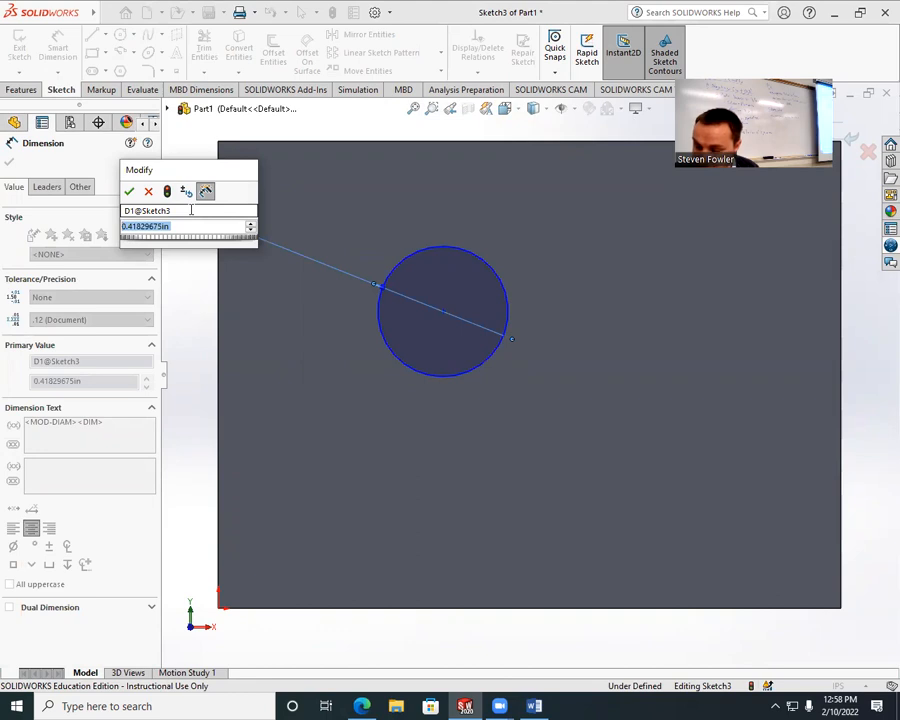
type(".75")
key("Return")
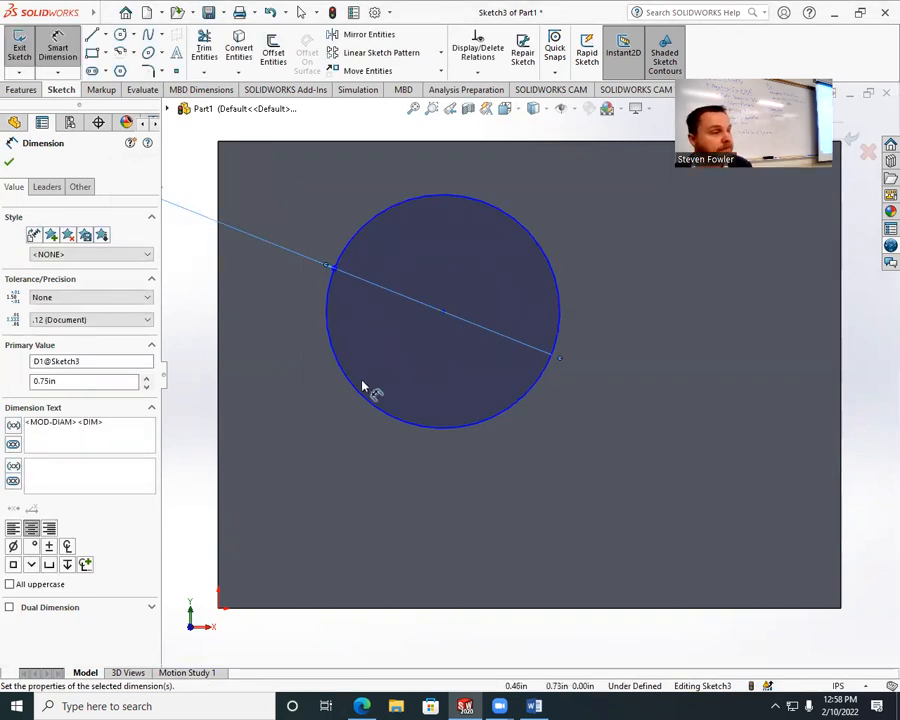
Dimension the circle vertically from the front face's upper edge and set the distance to 0.75 in.
scroll(363, 384, "up", 4)
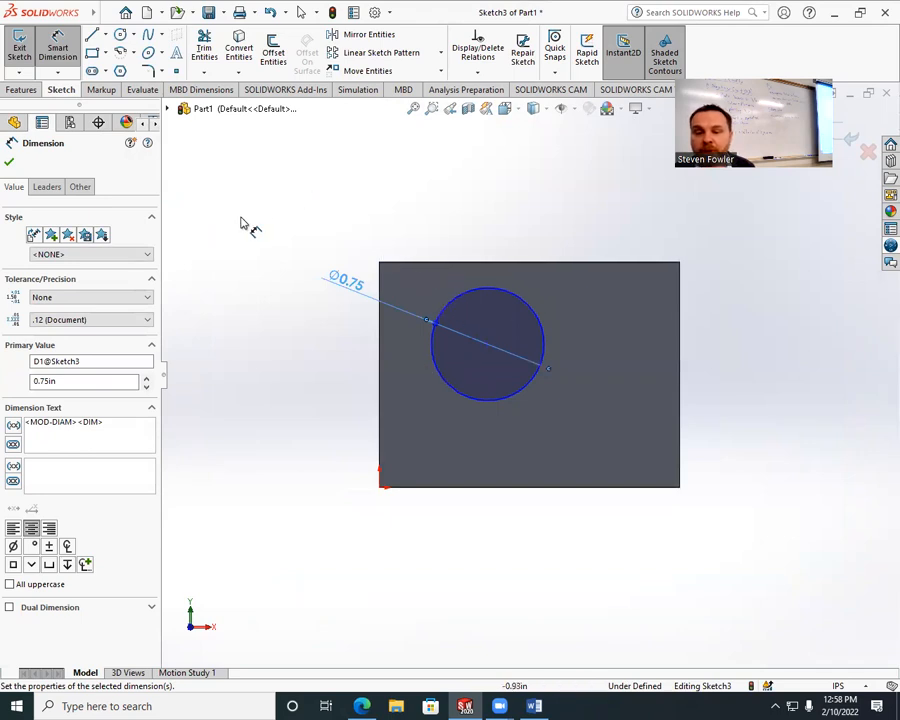
left_click(516, 294)
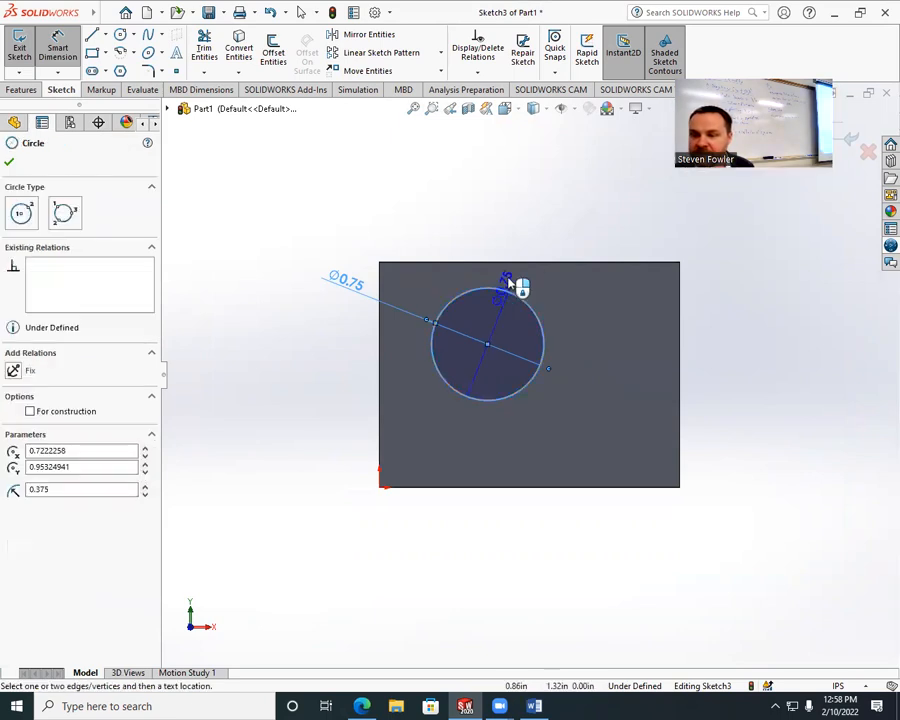
left_click(498, 262)
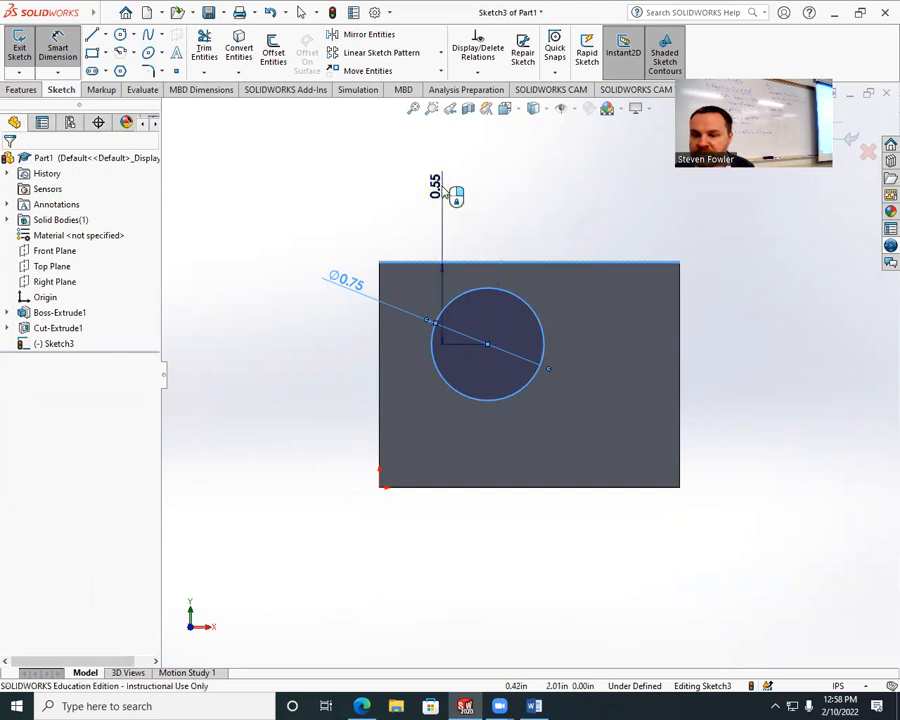
left_click(450, 196)
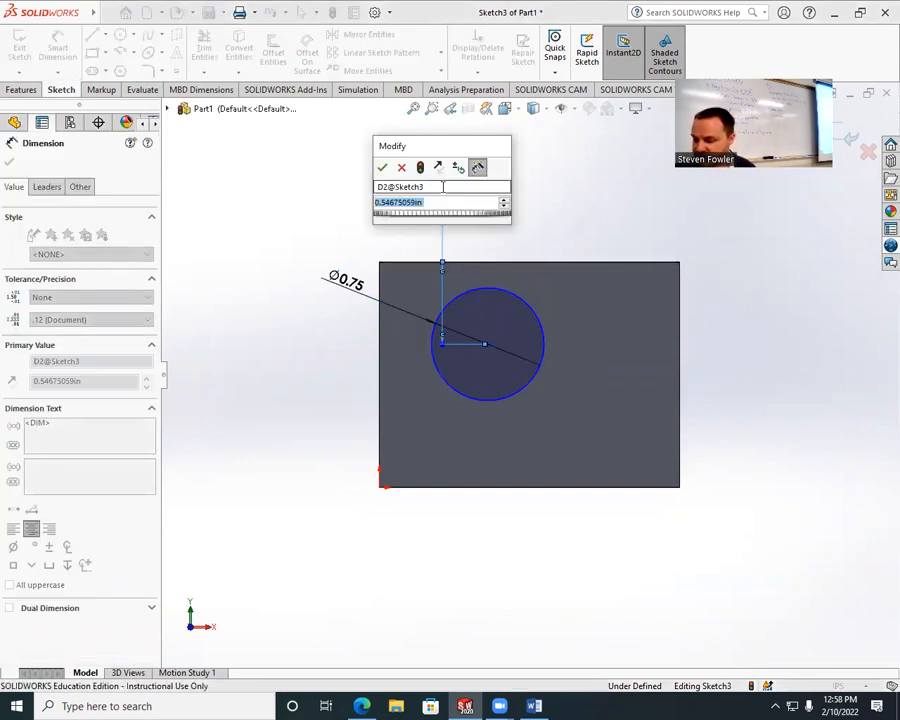
type(".75")
key("Return")
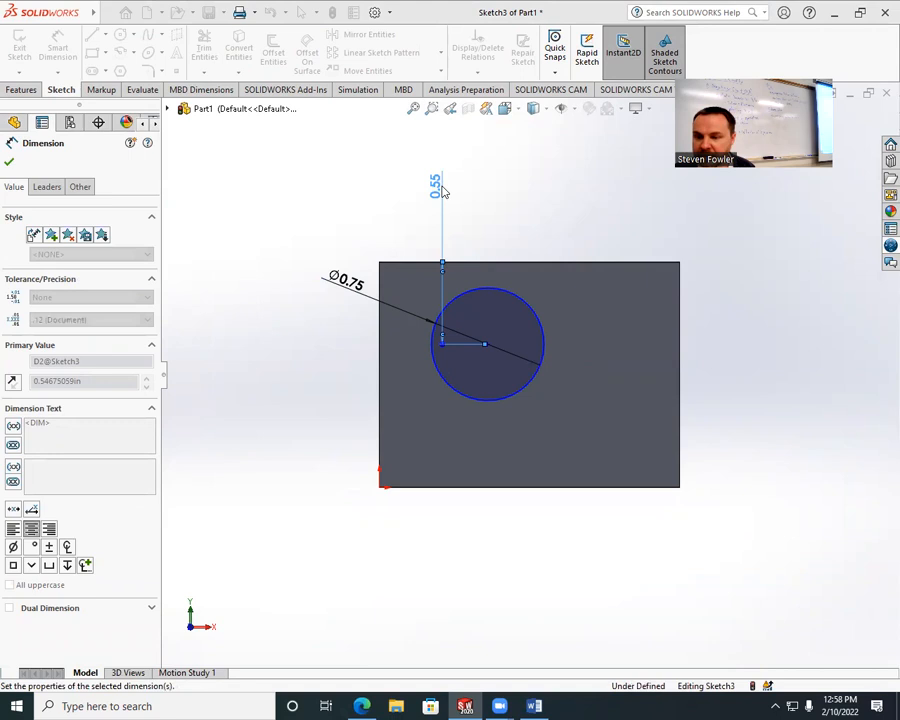
Dimension the circle horizontally from the front face's left edge, set the distance to 1 in, and exit the sketch.
left_click(489, 318)
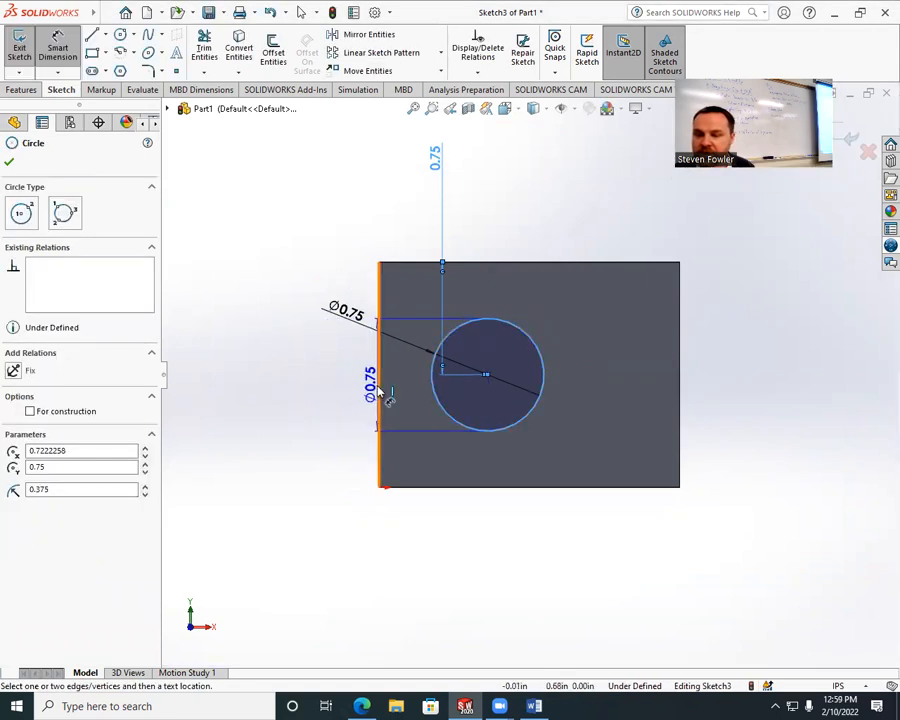
left_click(380, 457)
left_click(384, 538)
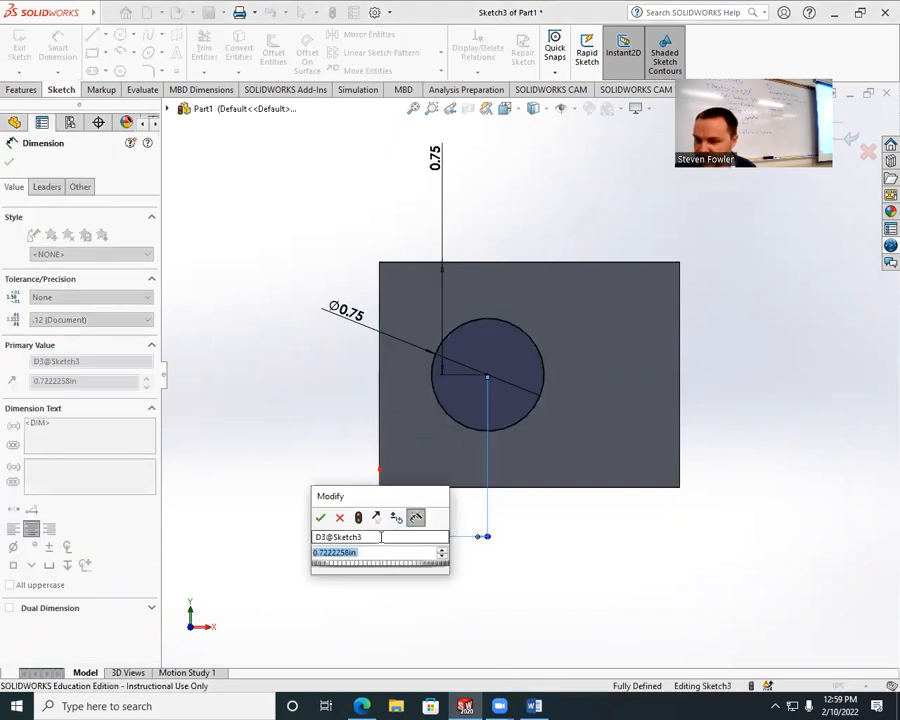
type("1")
key("Return")
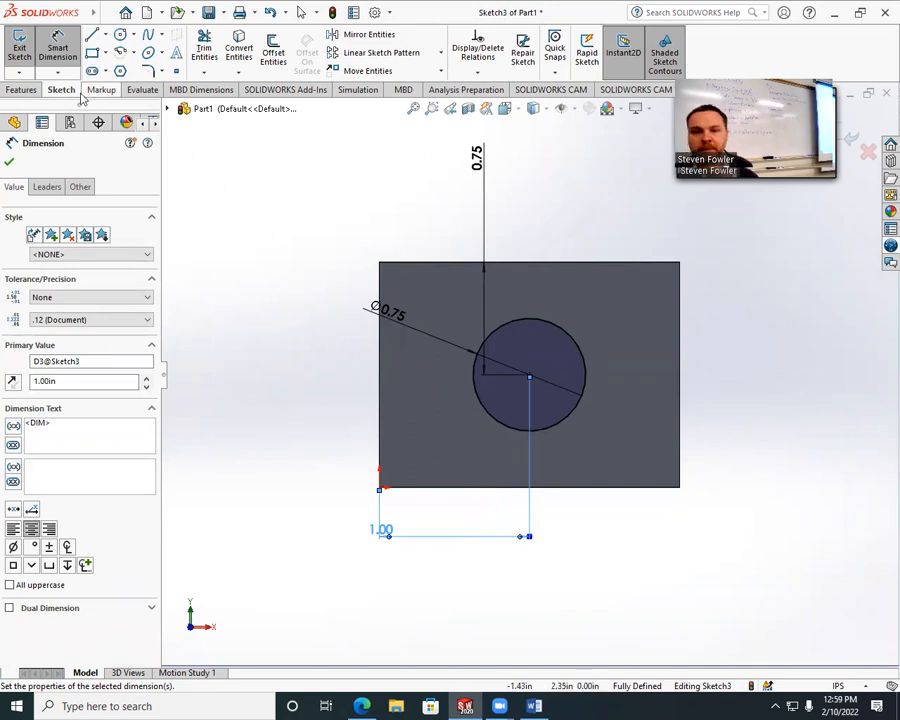
left_click(18, 50)
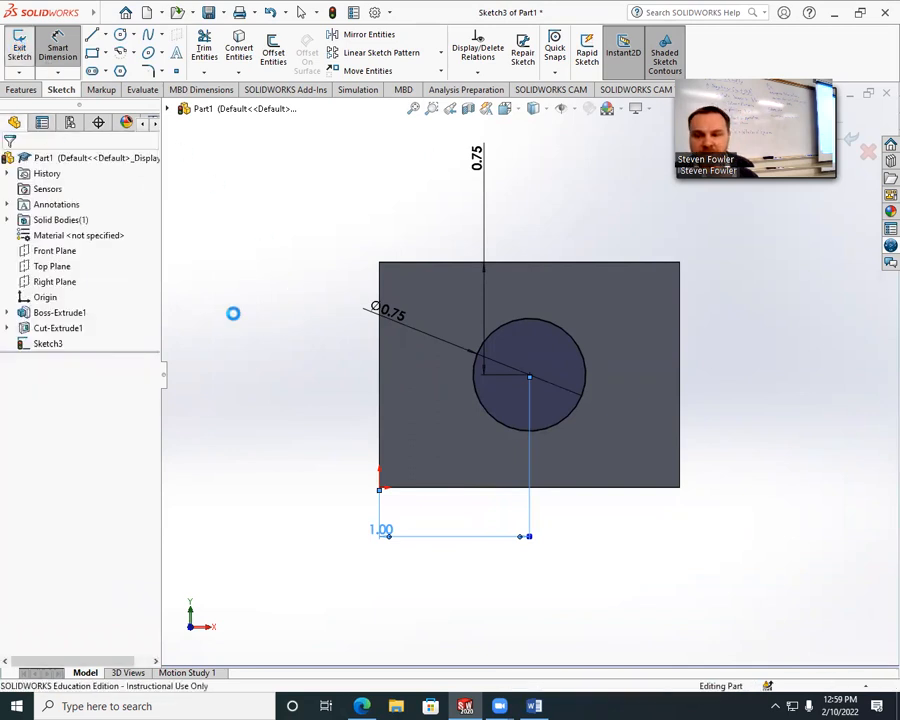
Extrude the front-face circle sketch as a blind boss, 1.00 in deep, merged with the block.
middle_click_drag(282, 283, 227, 317)
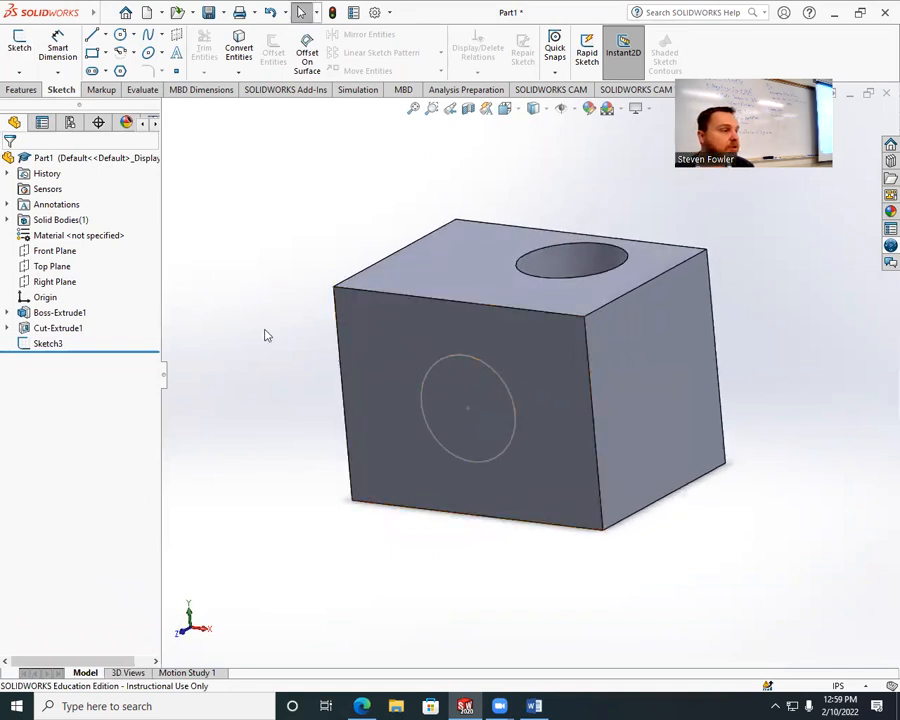
left_click(22, 90)
left_click(24, 47)
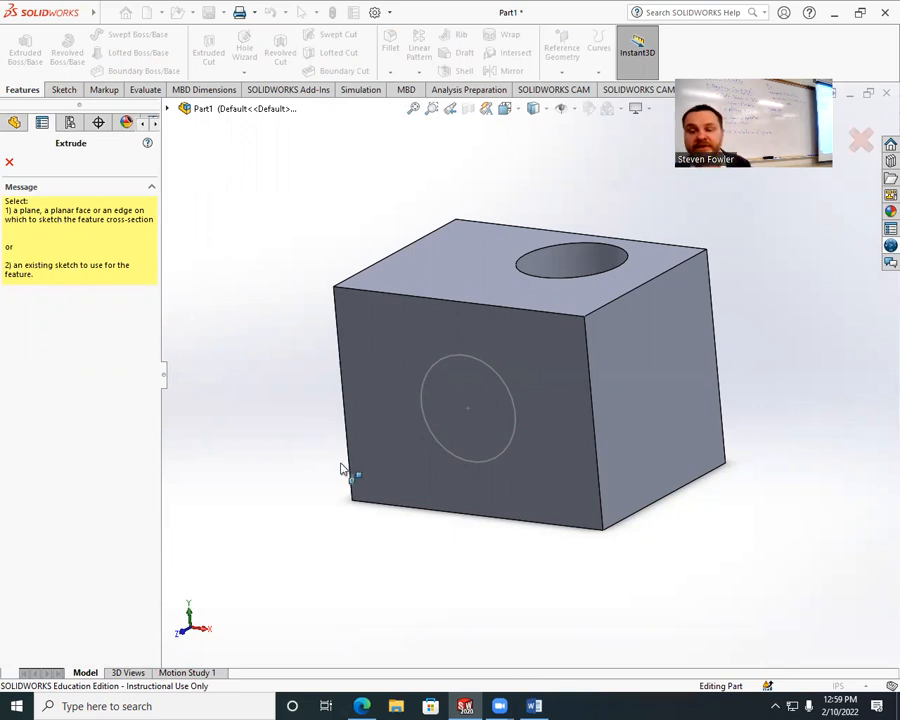
left_click(437, 372)
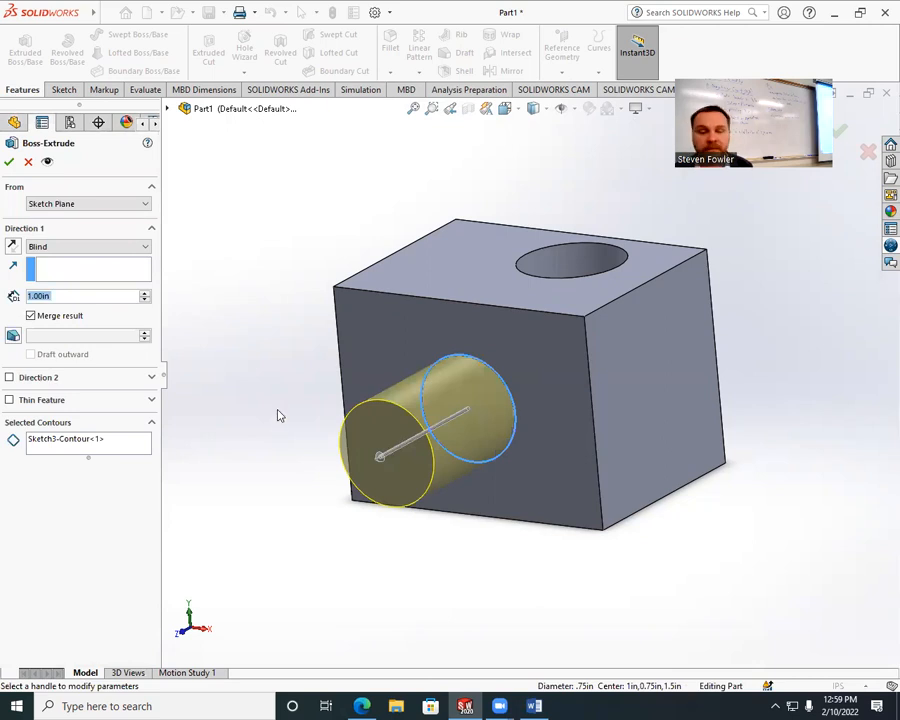
left_click(9, 163)
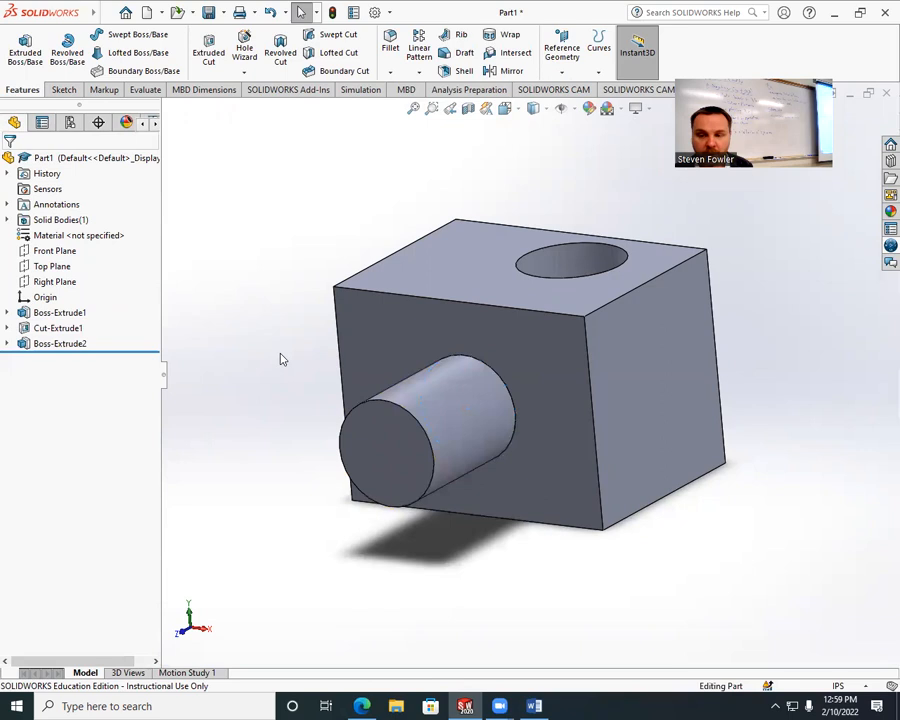
Save the part as demo1 in the Documents folder, replacing the existing file of that name.
left_click(105, 13)
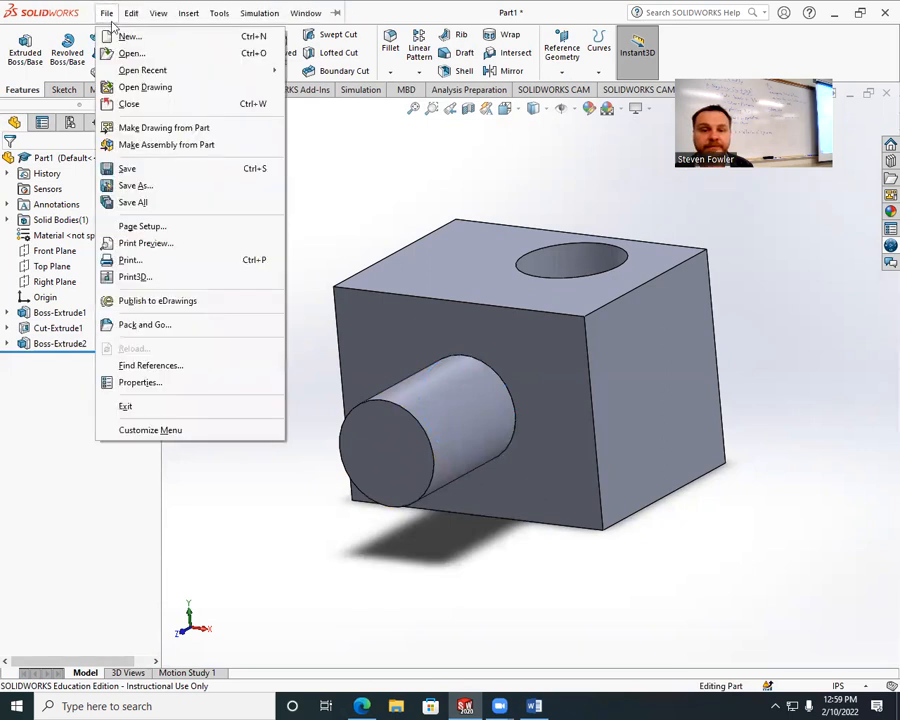
left_click(136, 186)
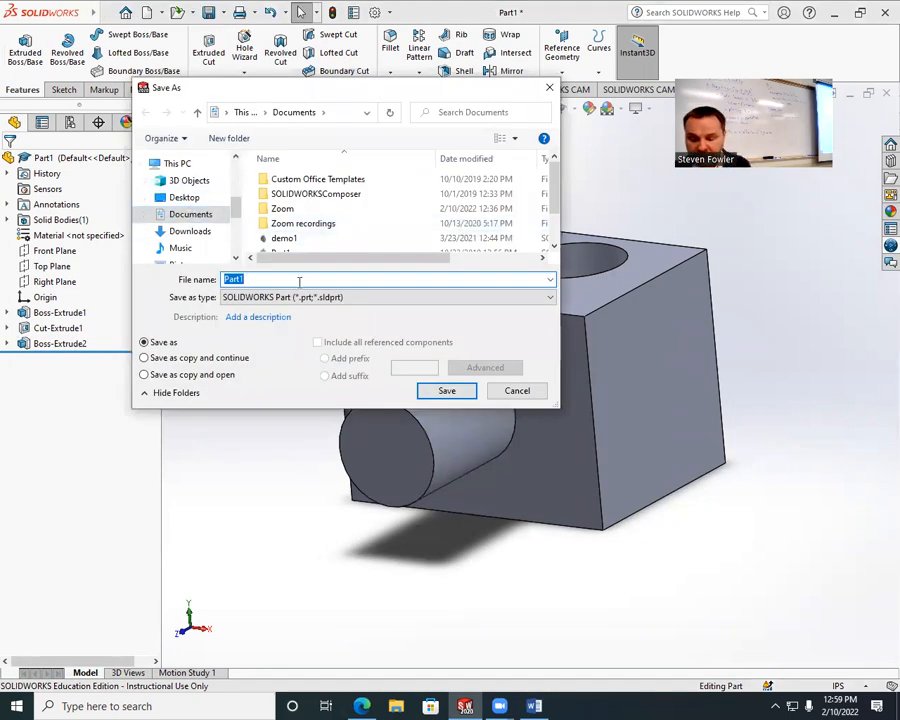
type("dem")
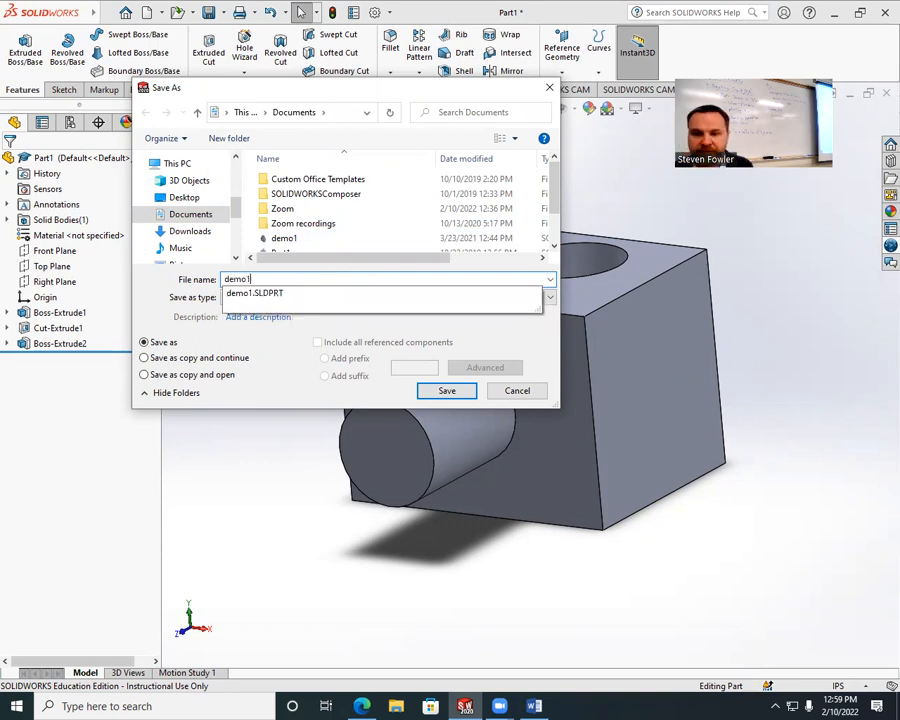
type("o1")
left_click(466, 392)
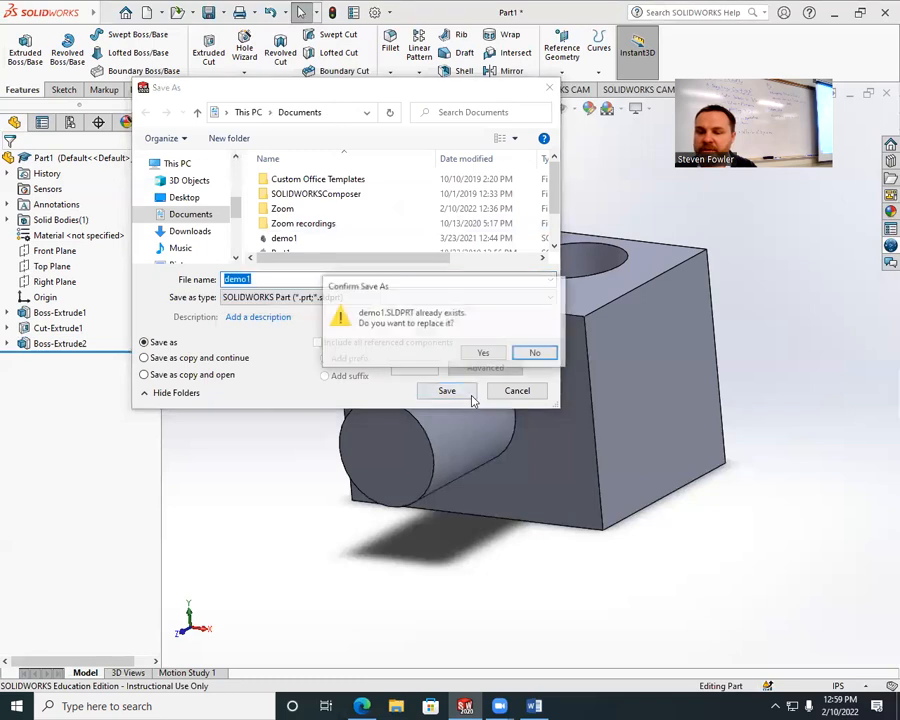
left_click(482, 354)
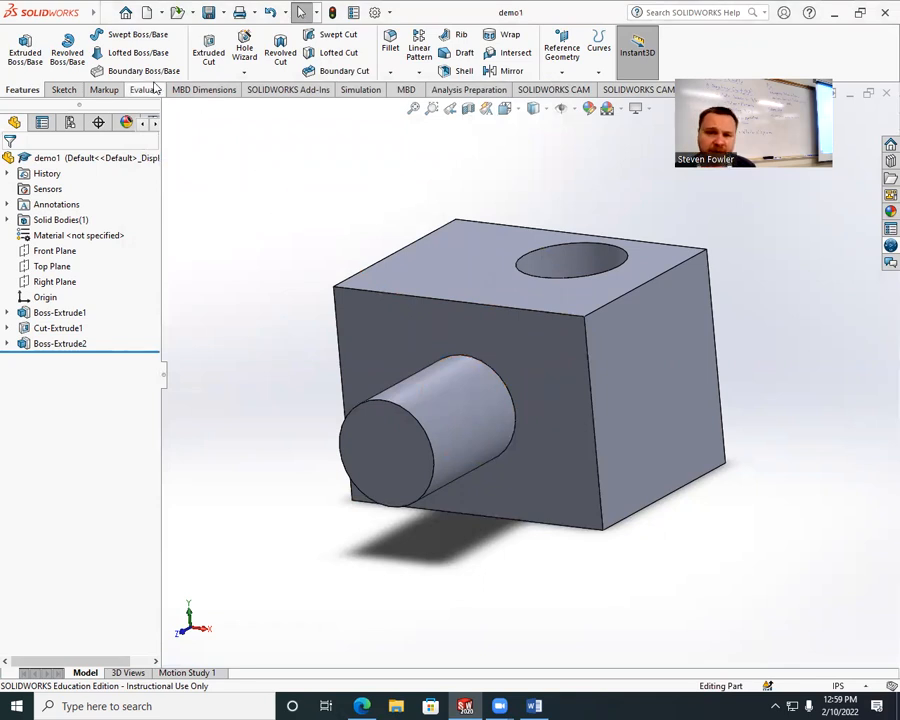
Create a new assembly document and place the demo1 part in it as the first component.
left_click(106, 13)
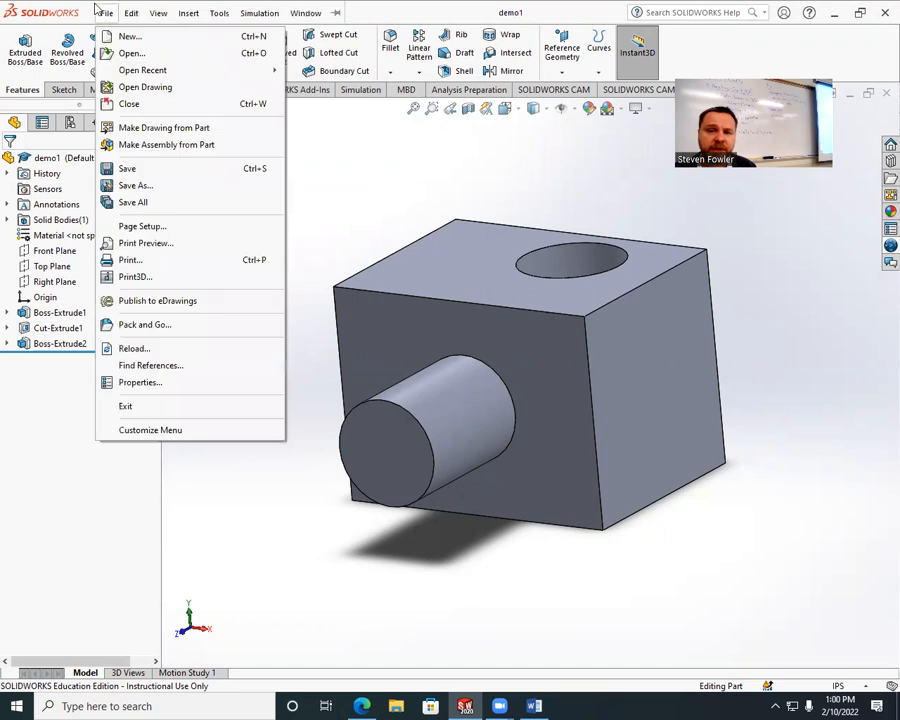
left_click(128, 38)
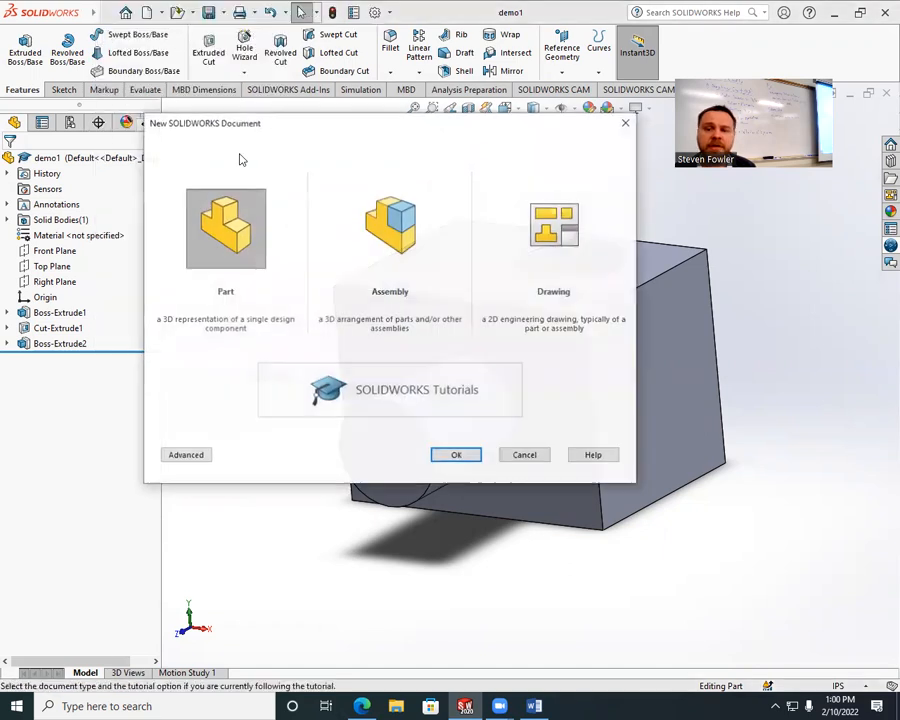
left_click(400, 245)
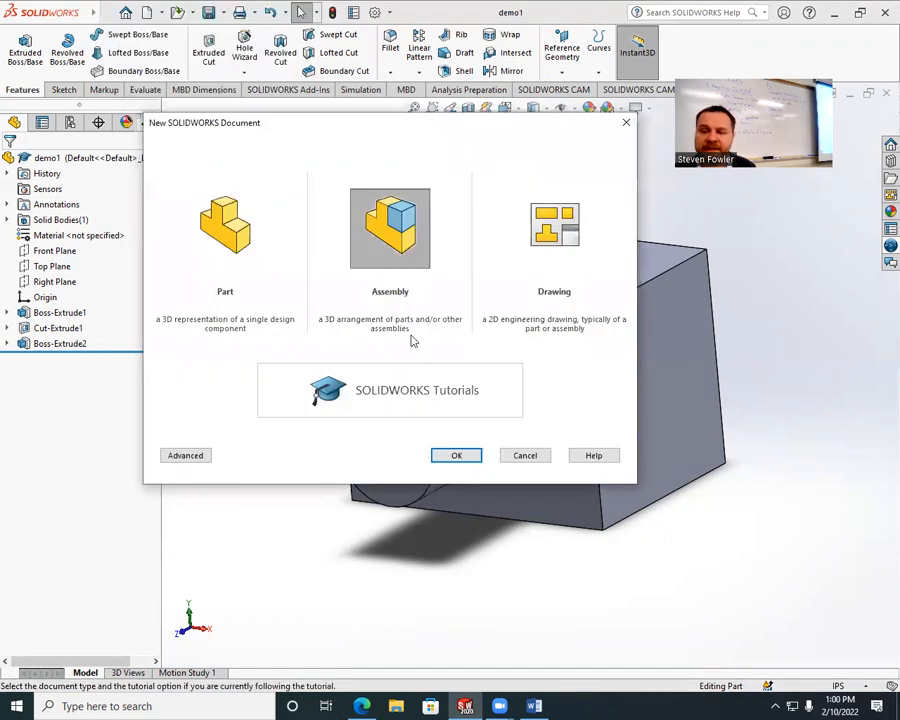
left_click(457, 455)
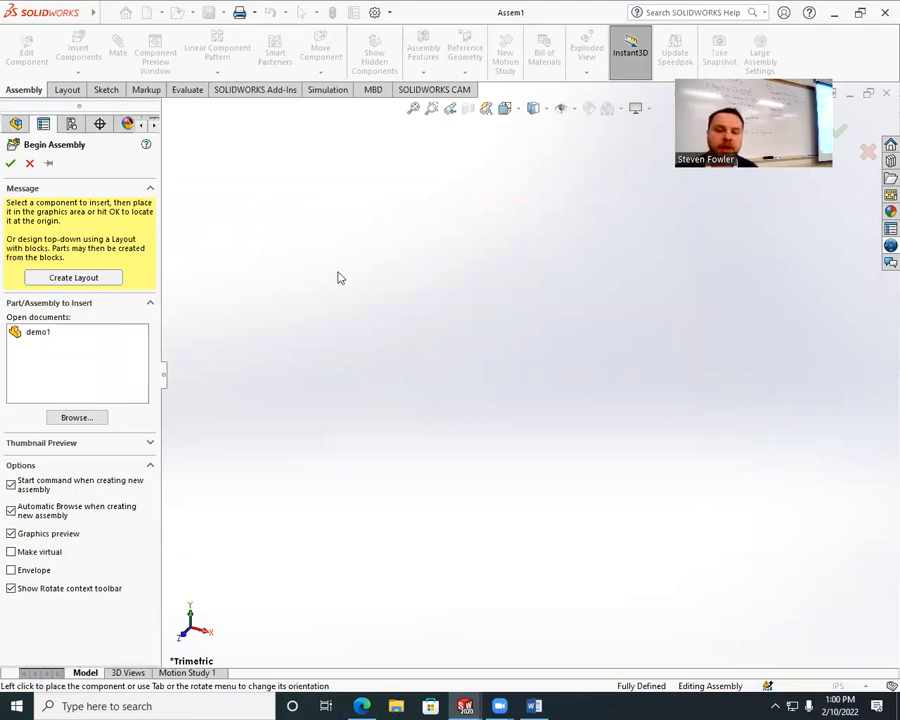
left_click(37, 333)
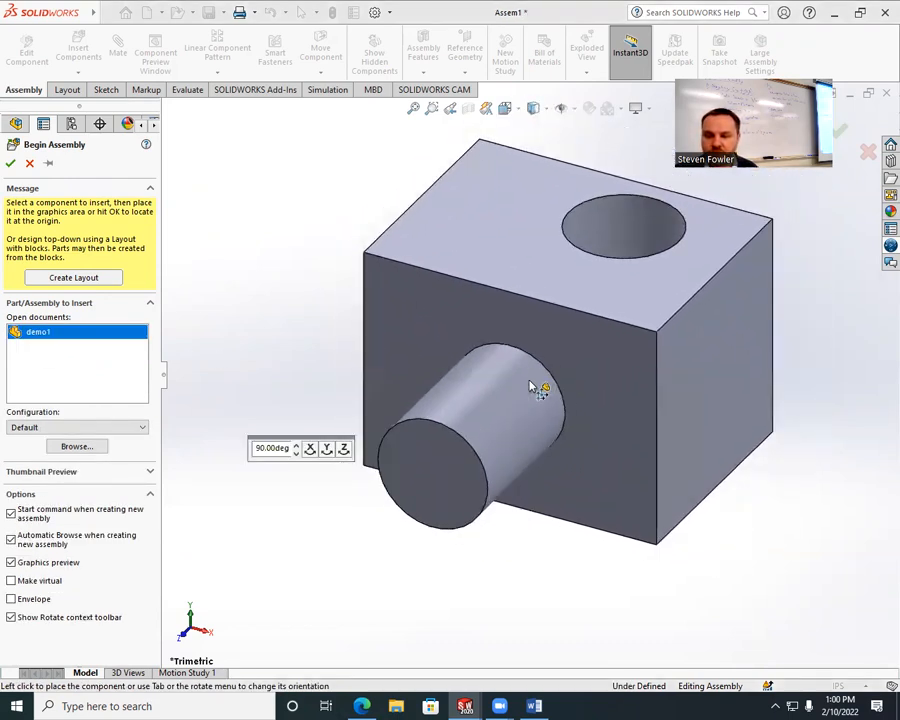
left_click(530, 387)
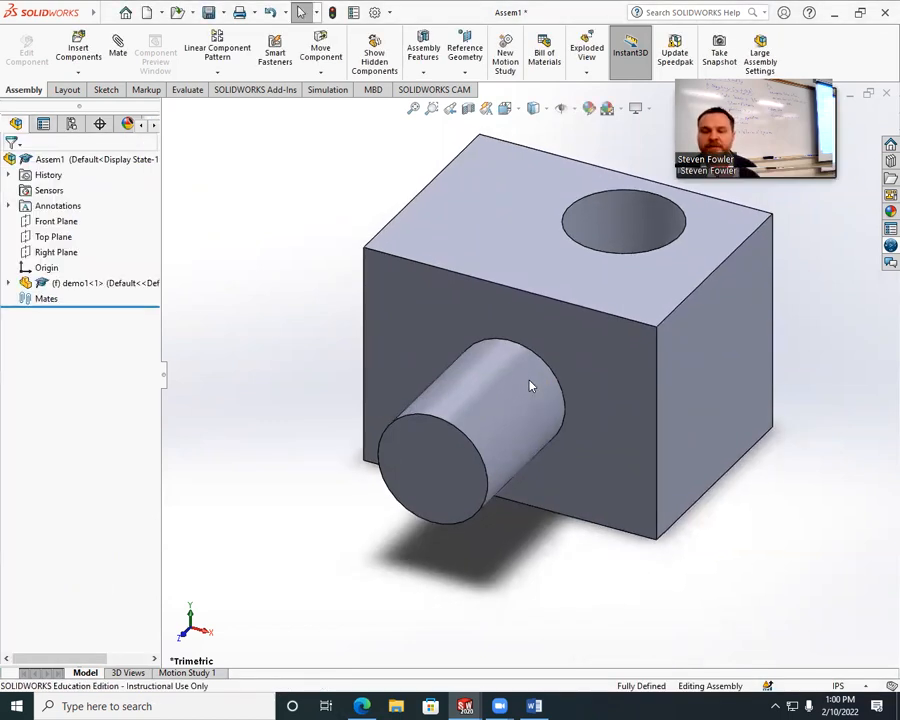
Examine the first demo1 component's features and highlight its origin in the assembly tree.
scroll(516, 366, "up", 3)
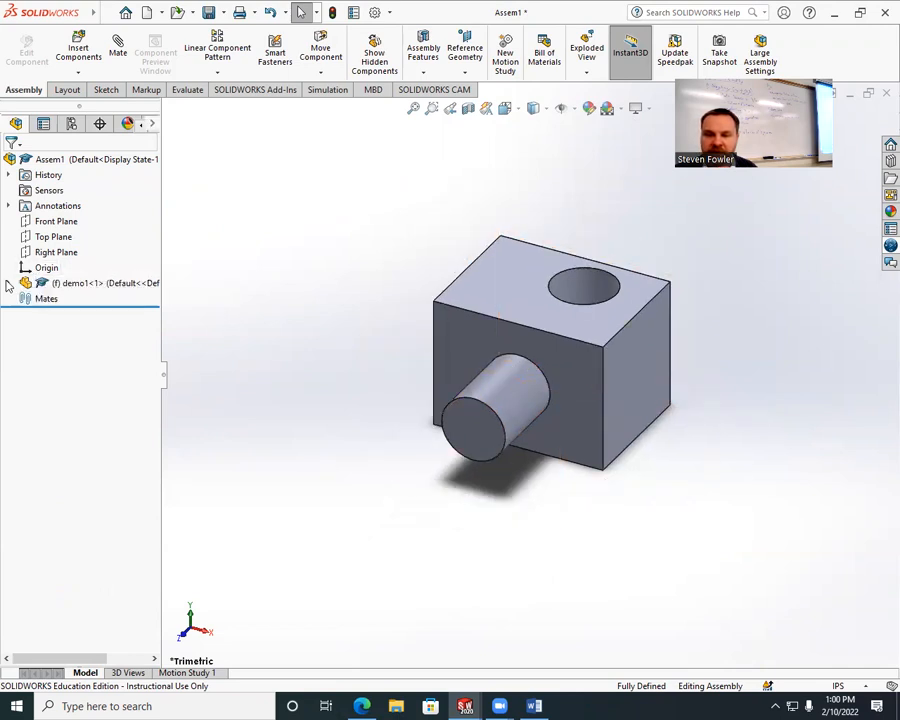
left_click(9, 285)
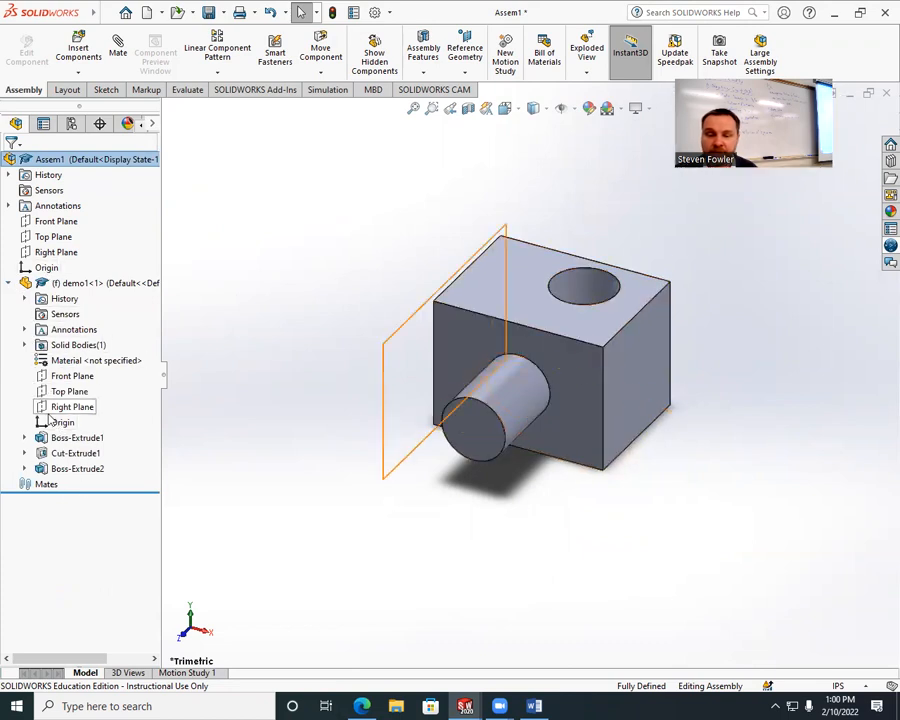
left_click(50, 426)
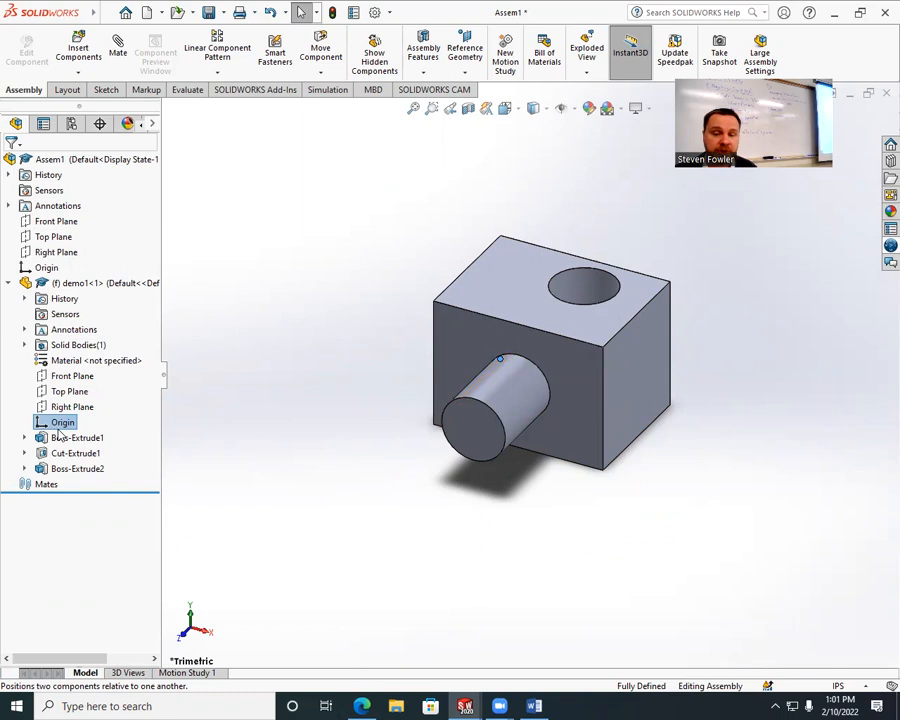
left_click(9, 285)
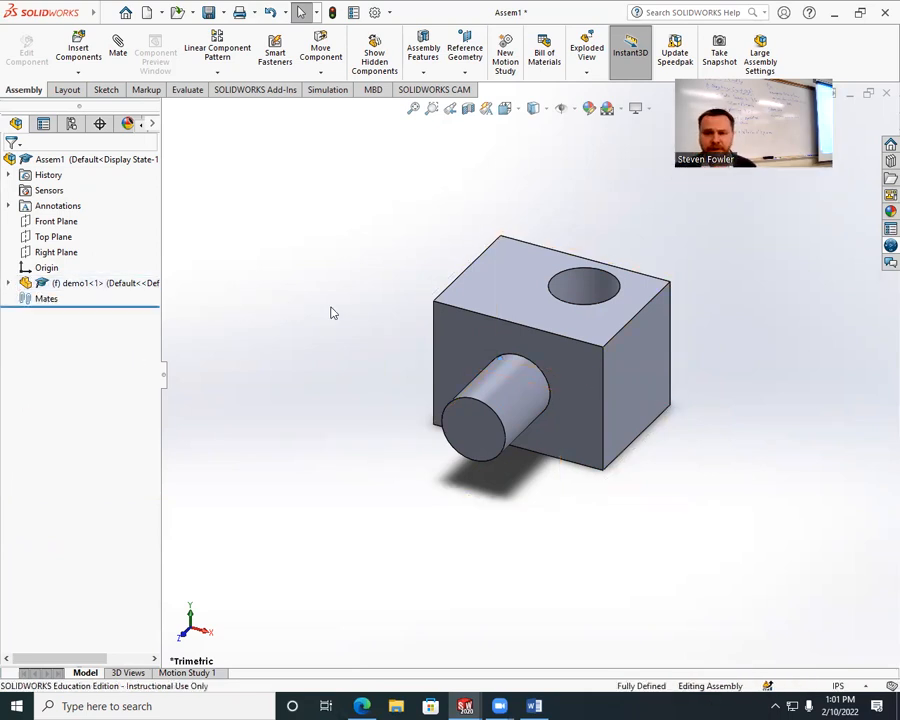
Insert a second copy of demo1 into the assembly, placing it up and to the left of the first block.
left_click(78, 48)
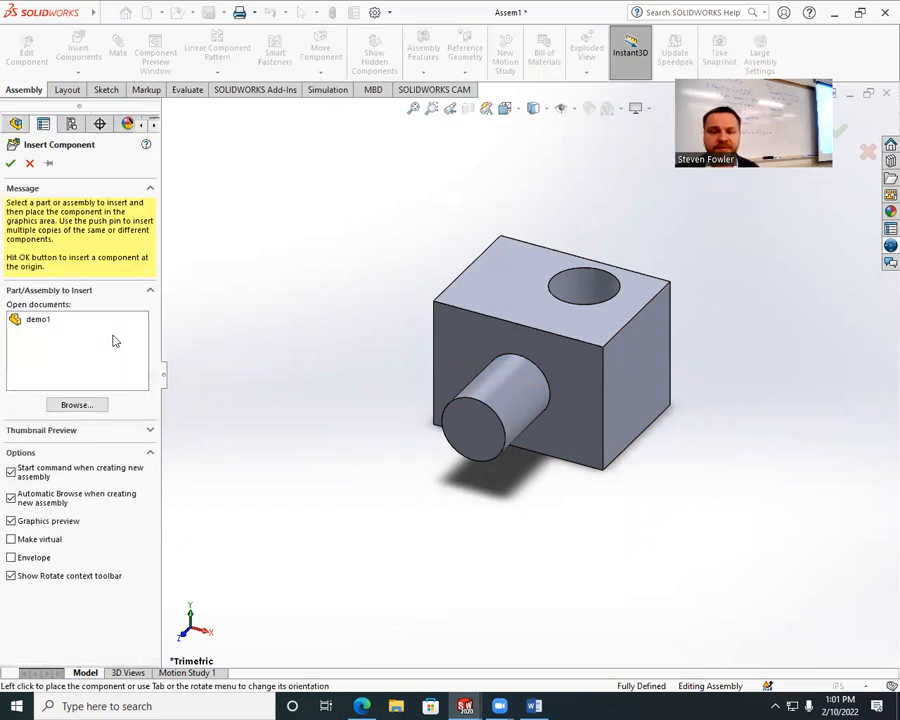
left_click(39, 321)
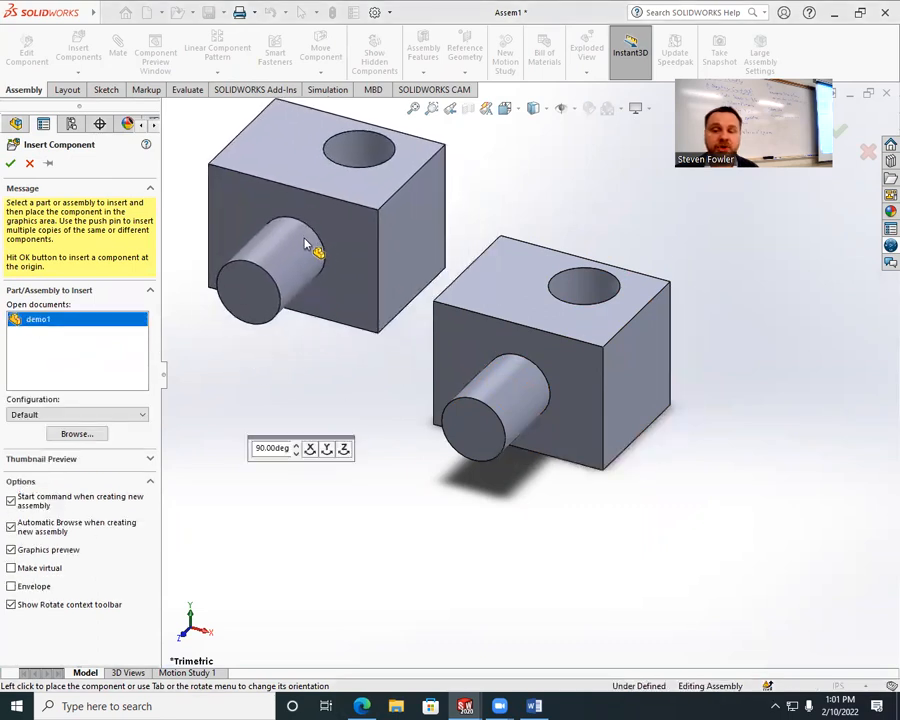
left_click(308, 246)
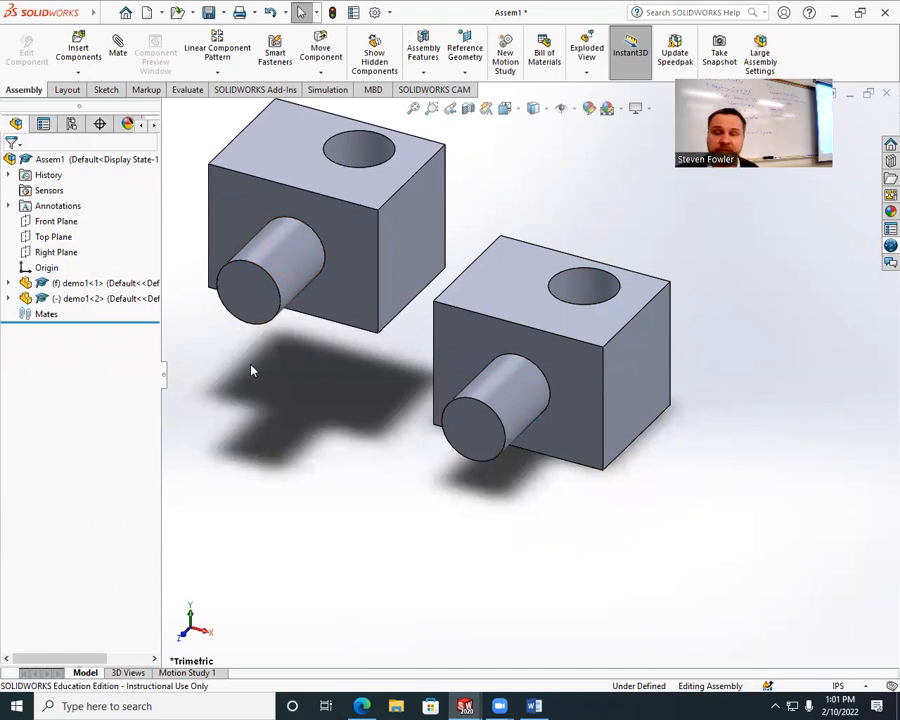
key("z")
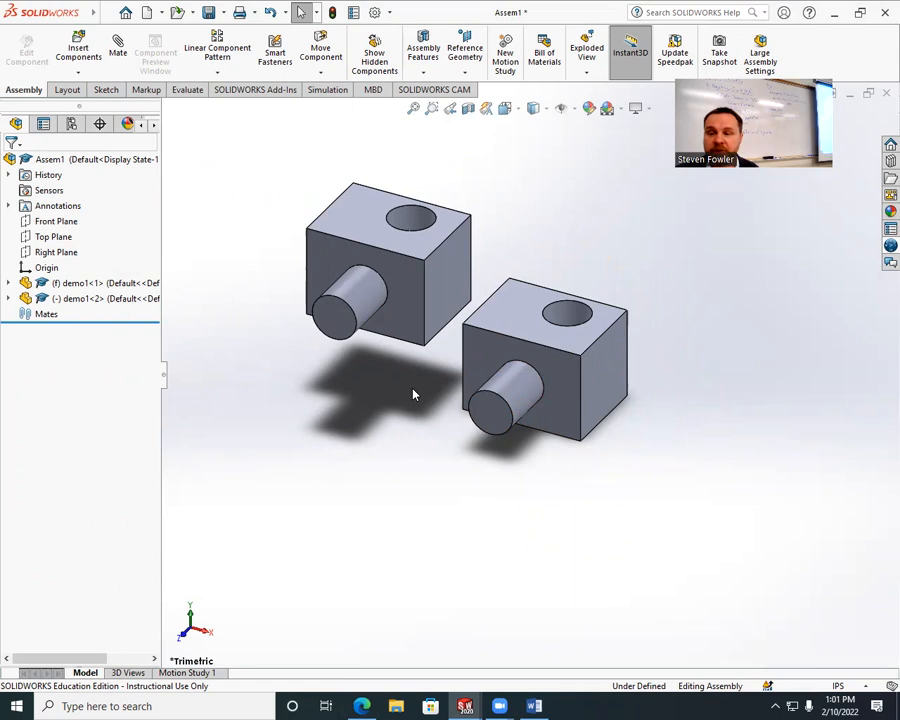
Check the assembly mate notes in Word and return to the Assem1 document in SOLIDWORKS.
left_click(534, 706)
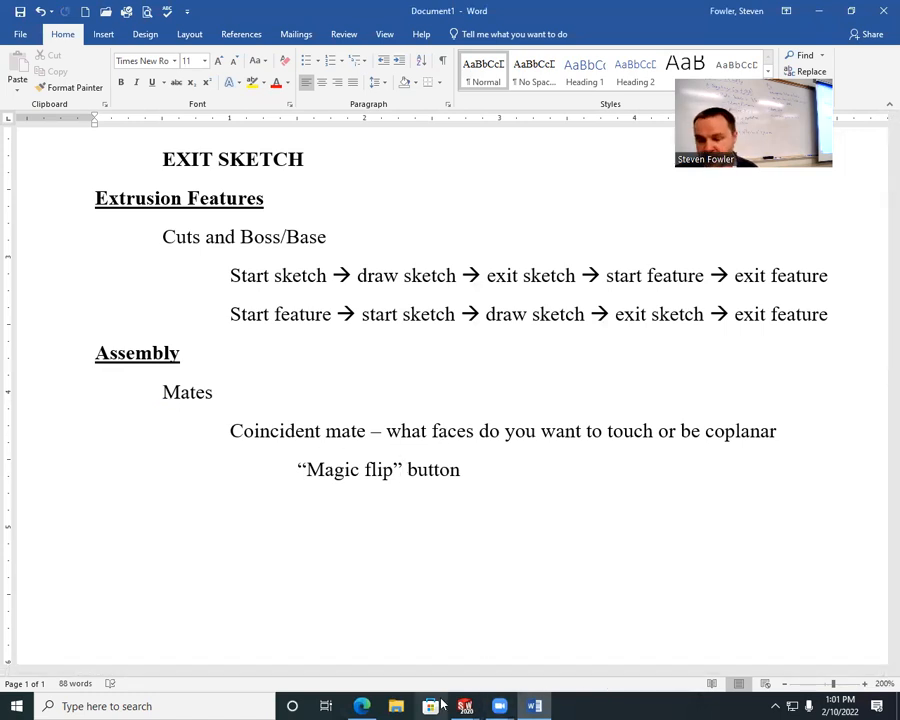
mouse_move(465, 700)
left_click(414, 636)
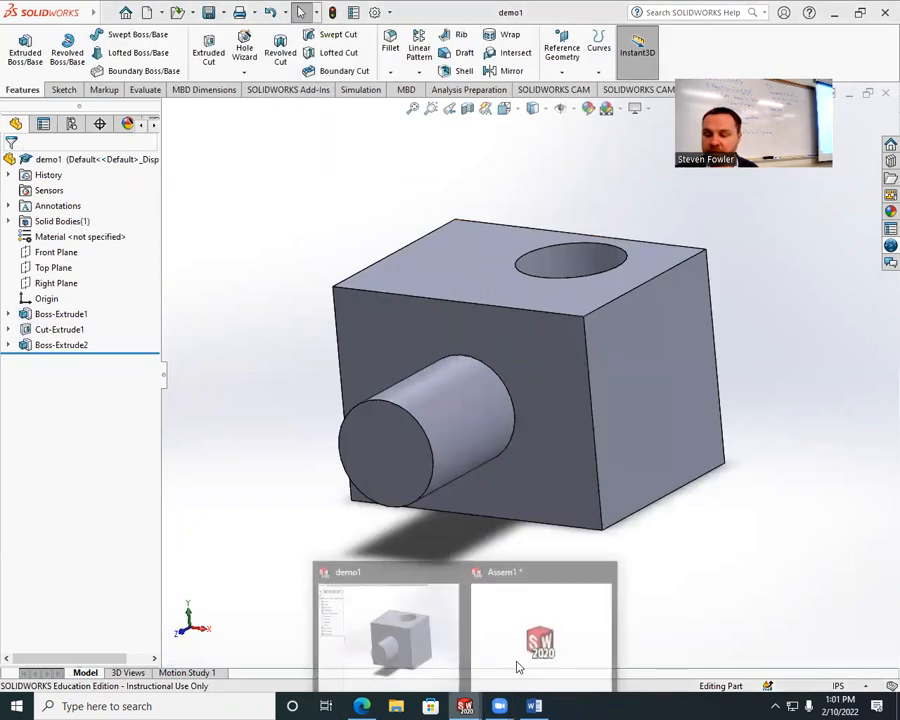
left_click(534, 648)
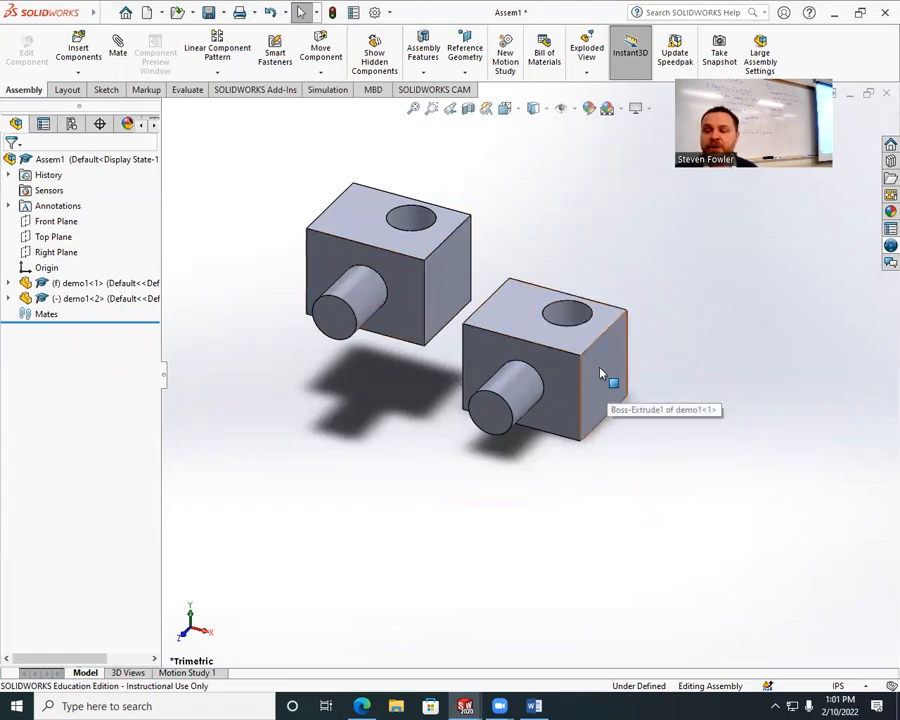
Try to move the fixed first demo1 block, and look up the Float option for it without applying it.
left_click_drag(607, 374, 701, 445)
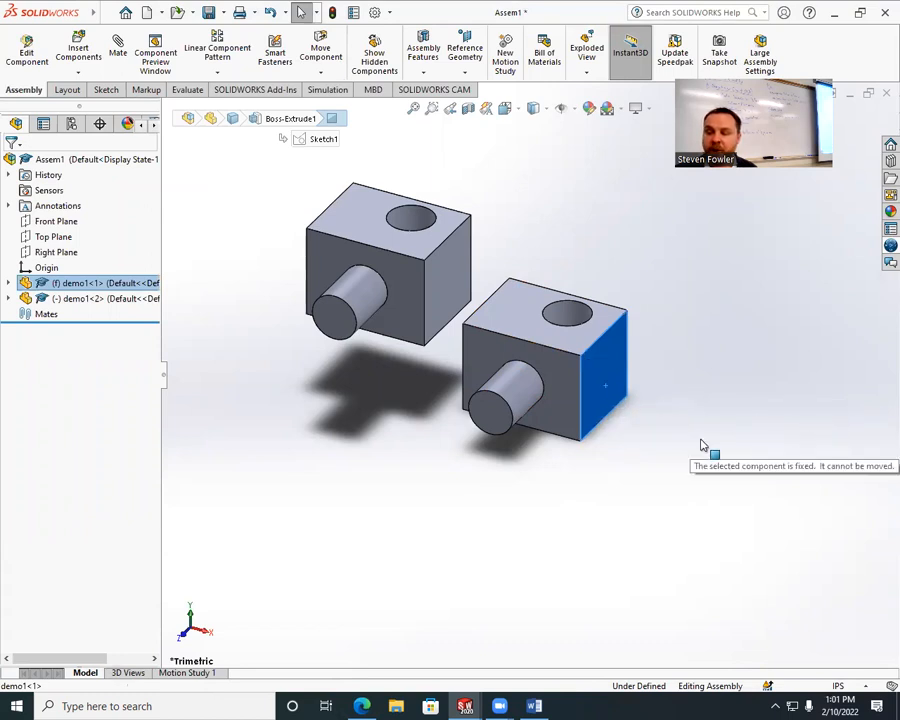
left_click_drag(701, 445, 701, 445)
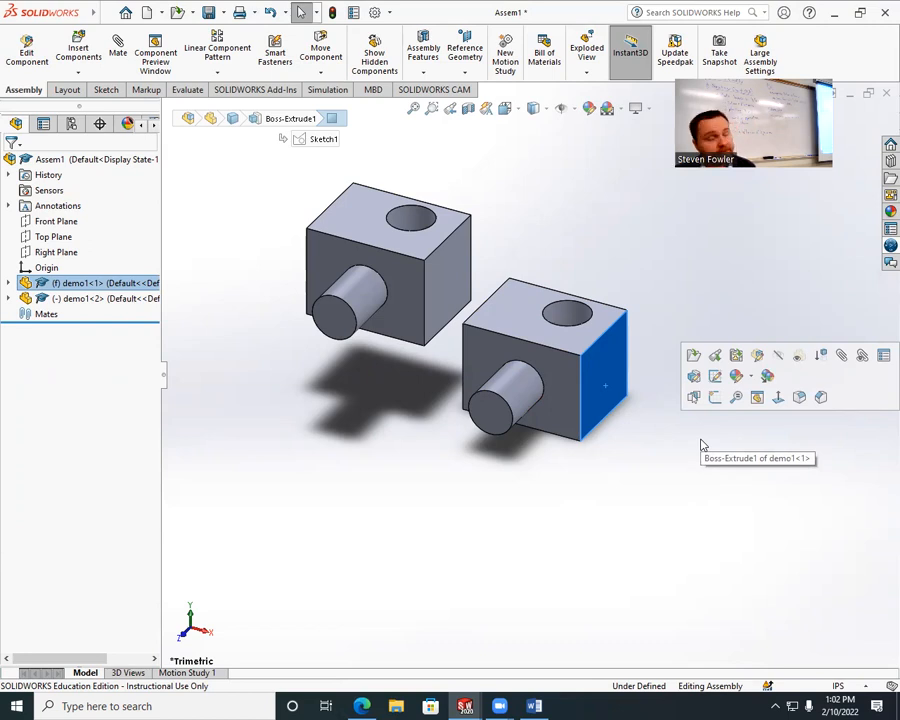
right_click(74, 285)
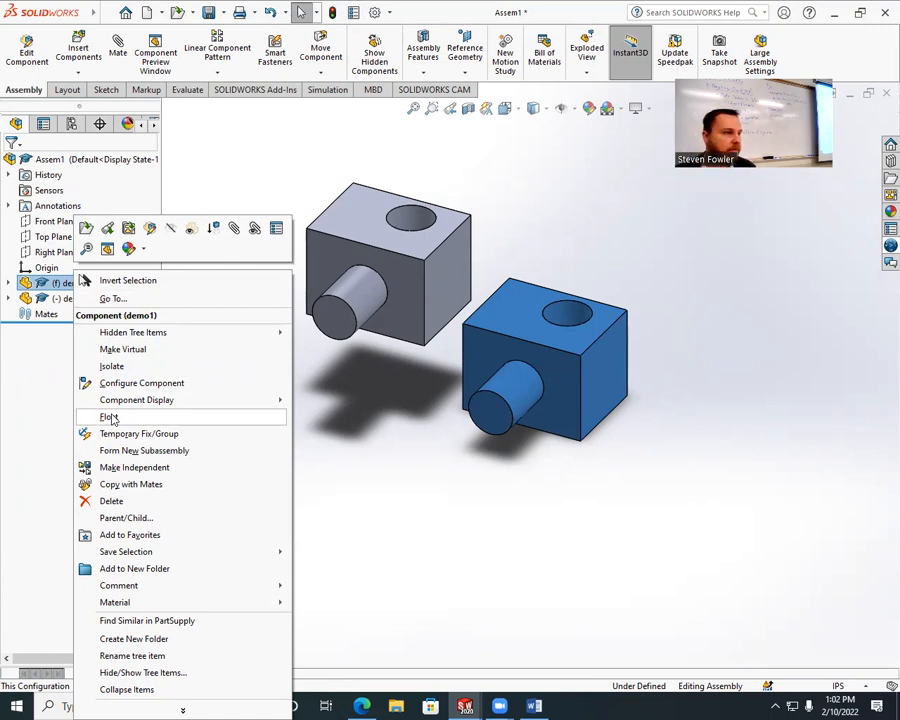
left_click(210, 157)
left_click(209, 155)
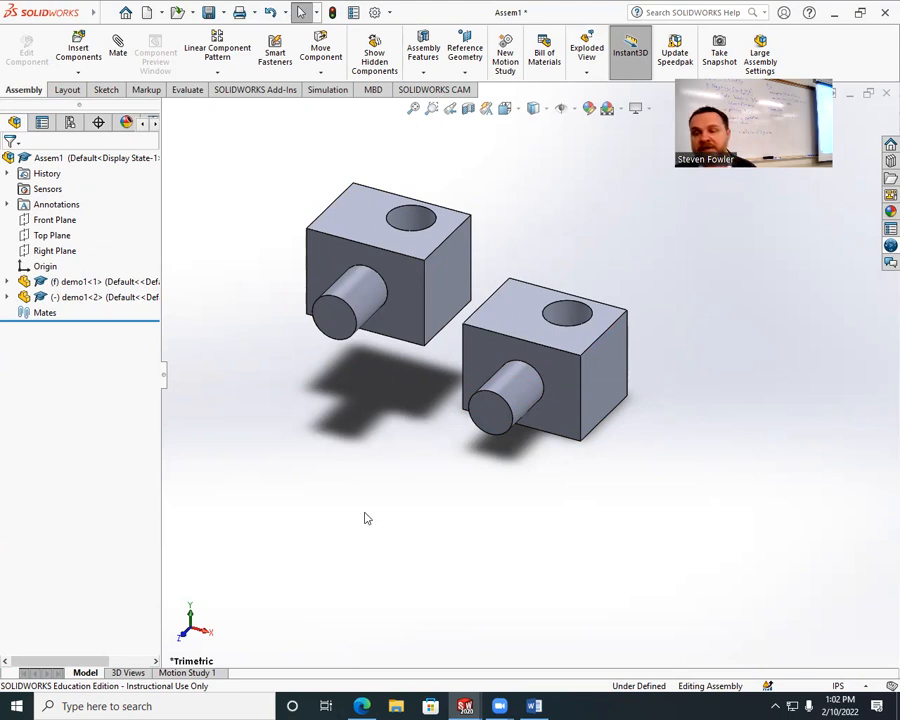
Add a coincident mate between the second block's peg end face and the first block's hole bottom, trying aligned but keeping anti-aligned orientation.
left_click(117, 45)
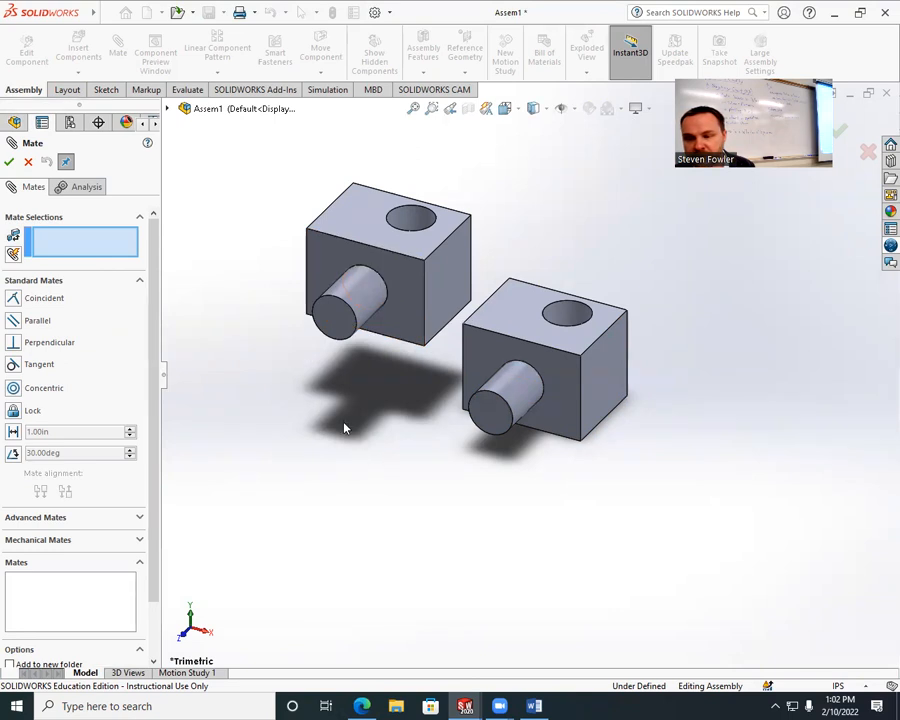
left_click(334, 323)
middle_click_drag(380, 413, 360, 530)
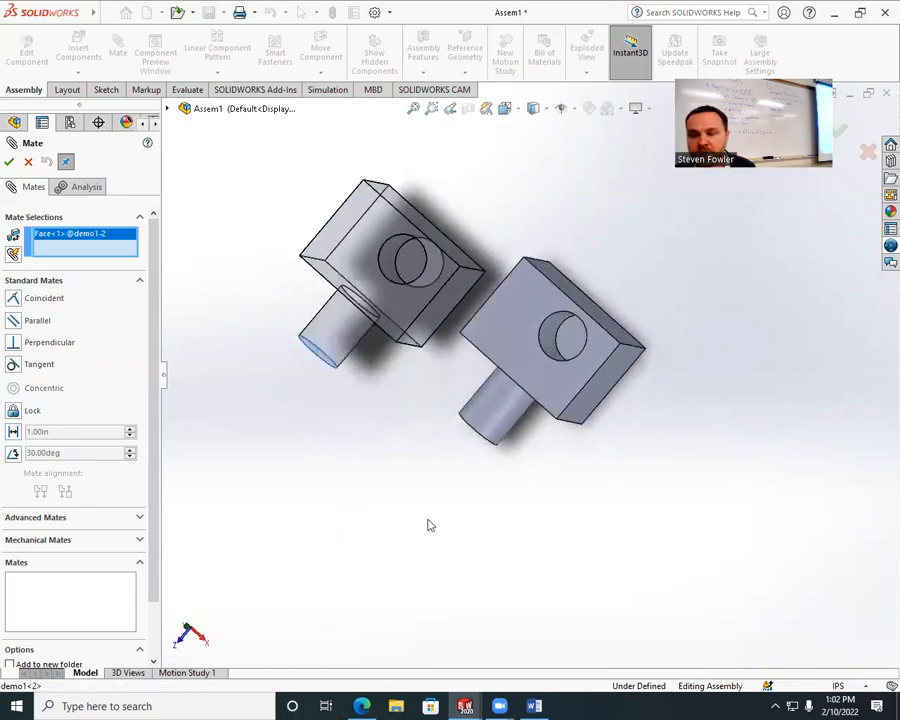
left_click(568, 341)
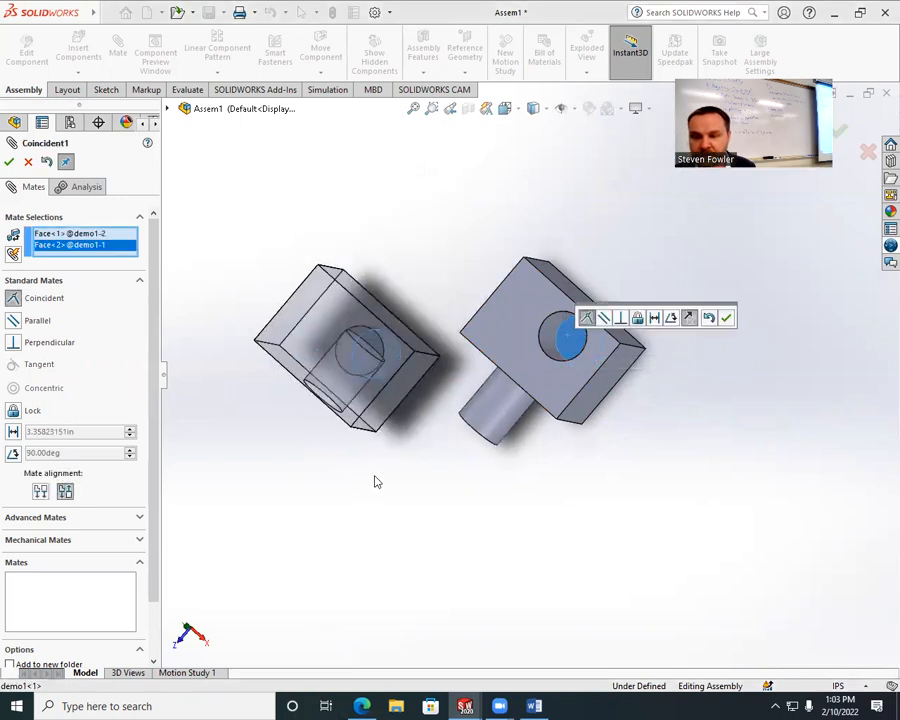
middle_click_drag(380, 474, 382, 317)
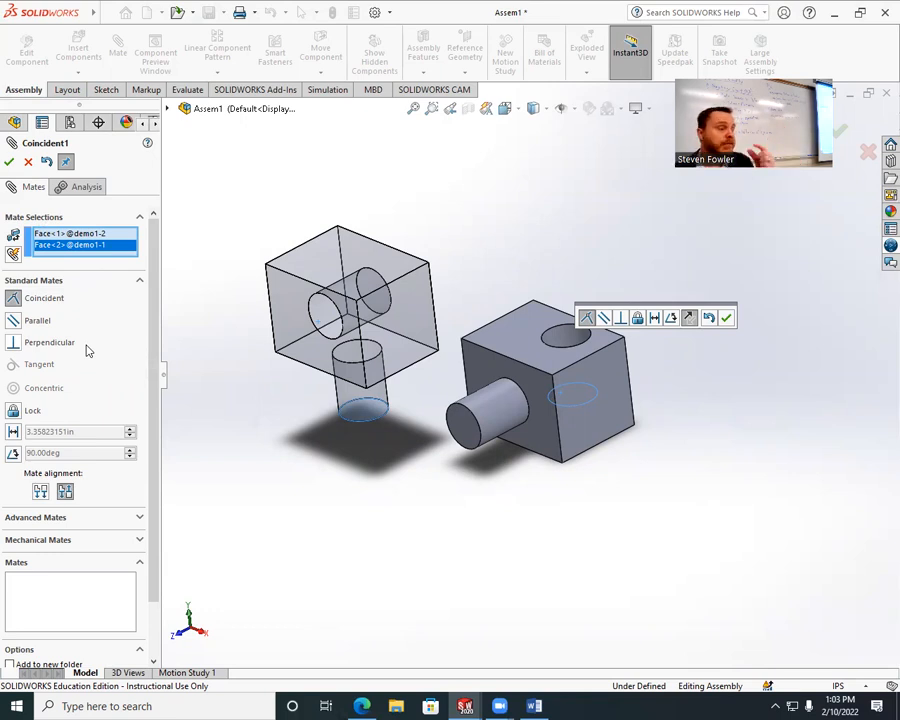
middle_click_drag(353, 460, 586, 400)
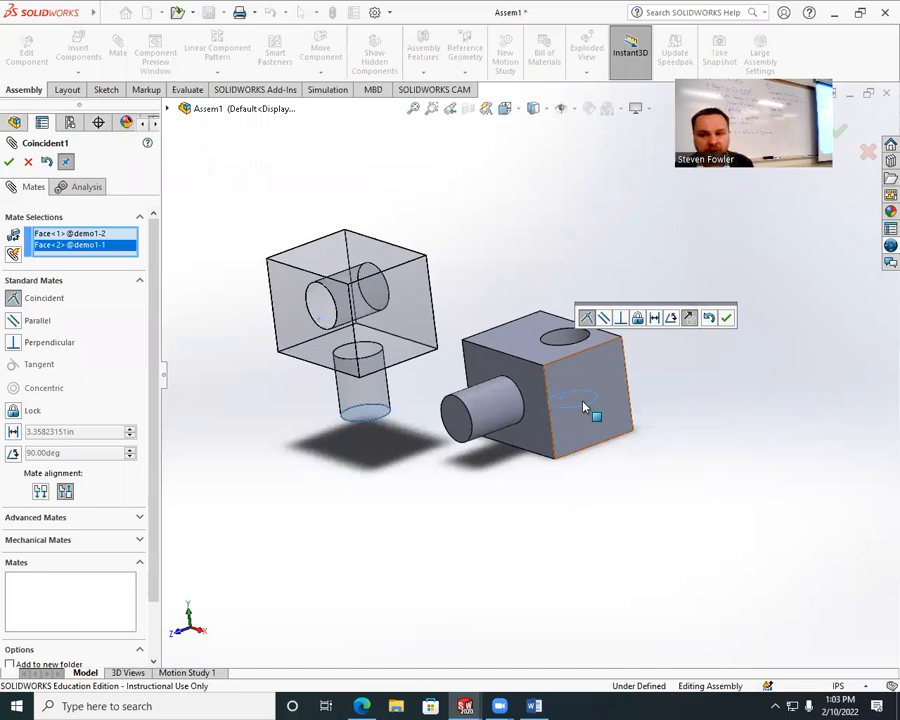
left_click(40, 492)
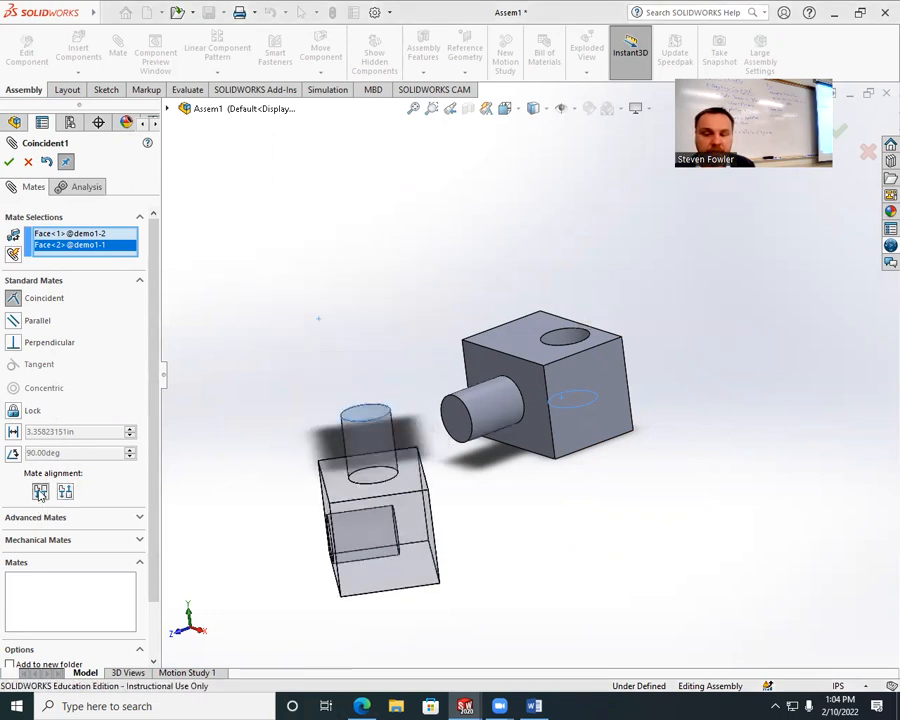
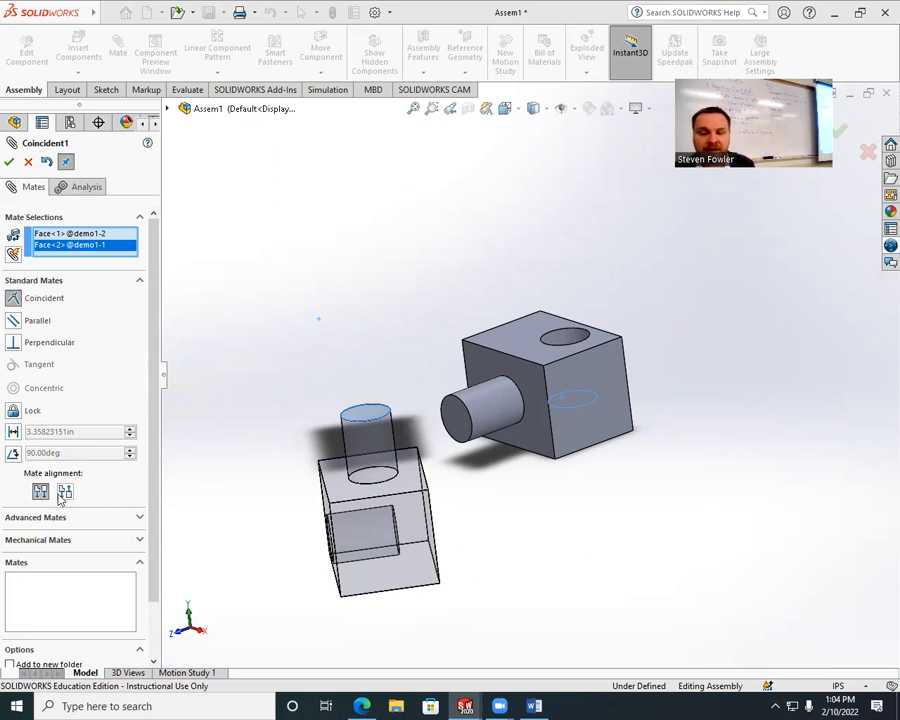
left_click(65, 492)
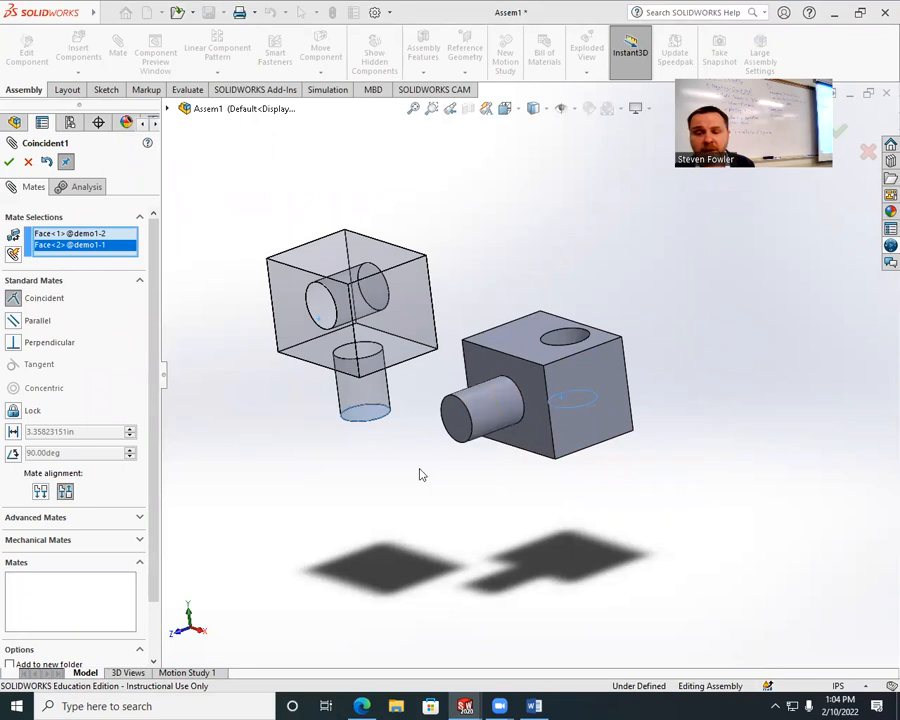
mouse_move(418, 520)
middle_mouse_down()
mouse_move(468, 438)
mouse_move(474, 466)
mouse_move(428, 477)
mouse_move(428, 504)
middle_mouse_up()
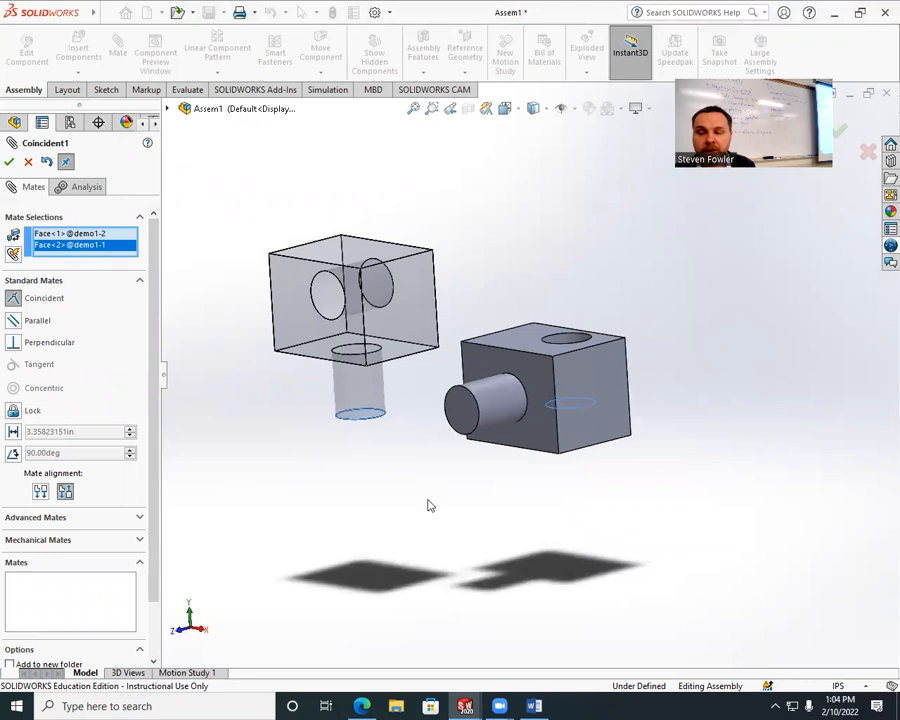
left_click(9, 163)
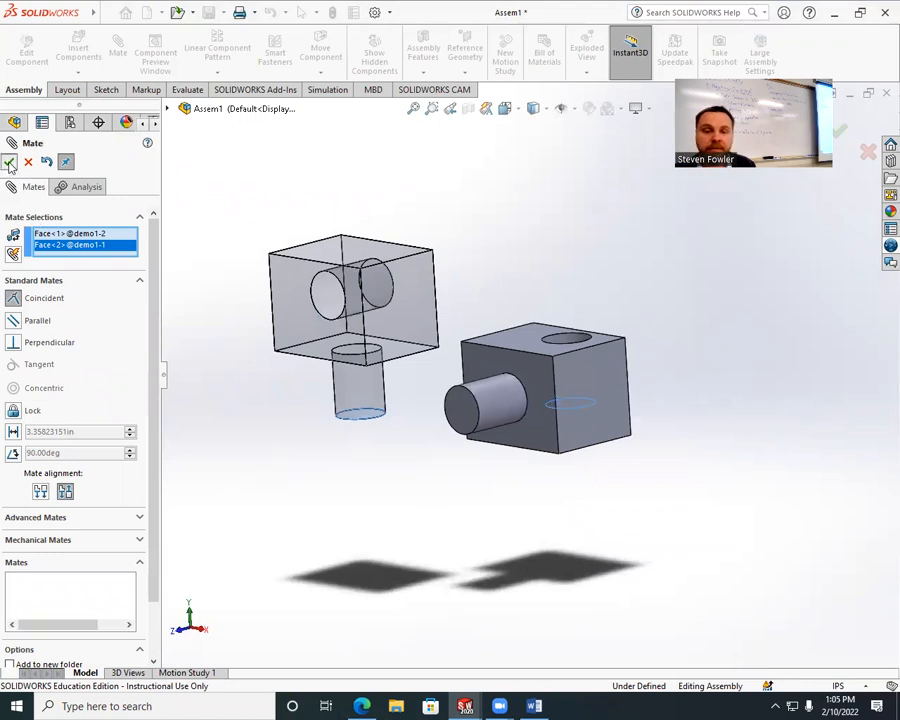
Switch to the Word notes and add the line "Concentric mate – cylindrical or spherical surfaces have the same center" under the coincident mate notes.
left_click(540, 705)
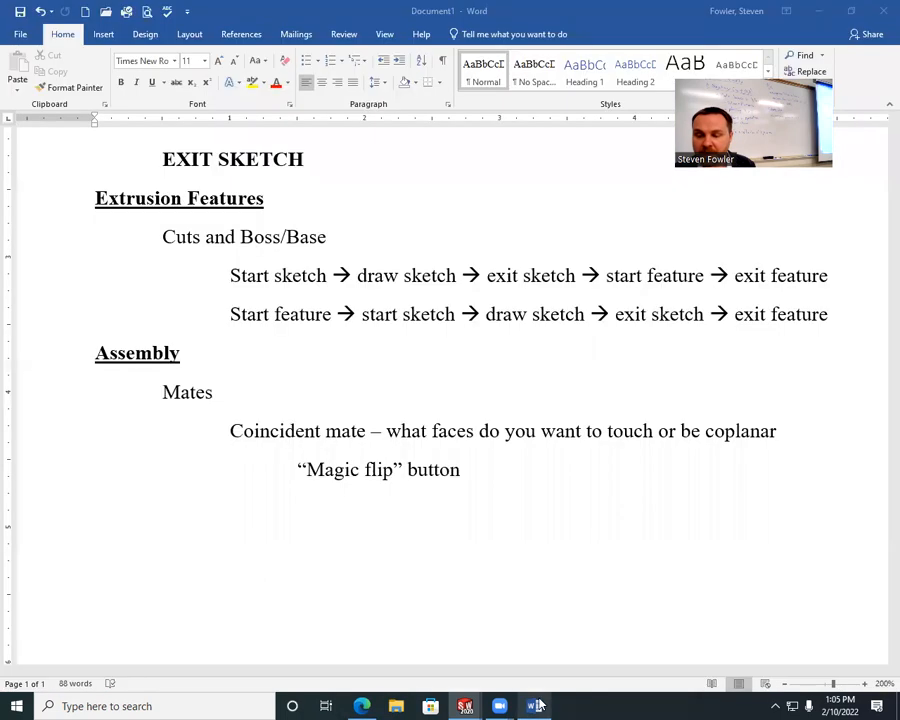
left_click(474, 479)
key("Return")
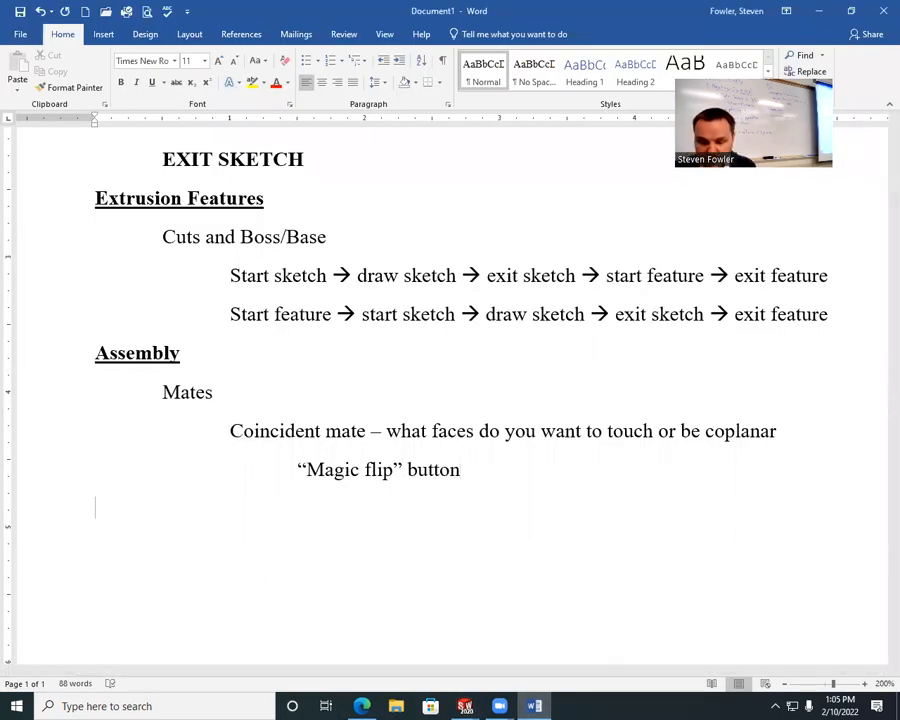
type("Concentr")
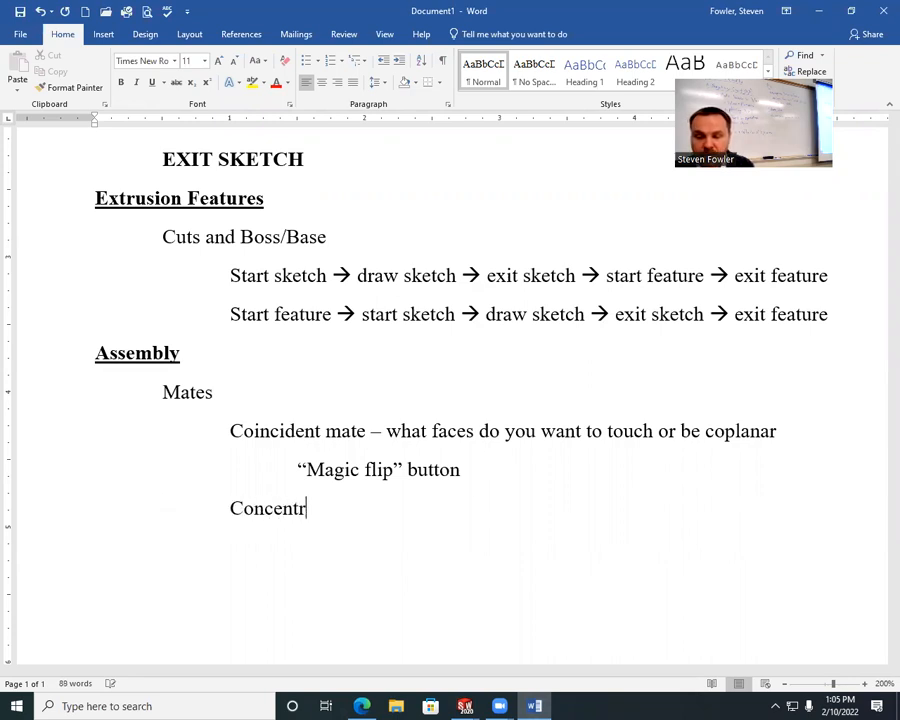
type("ic mate")
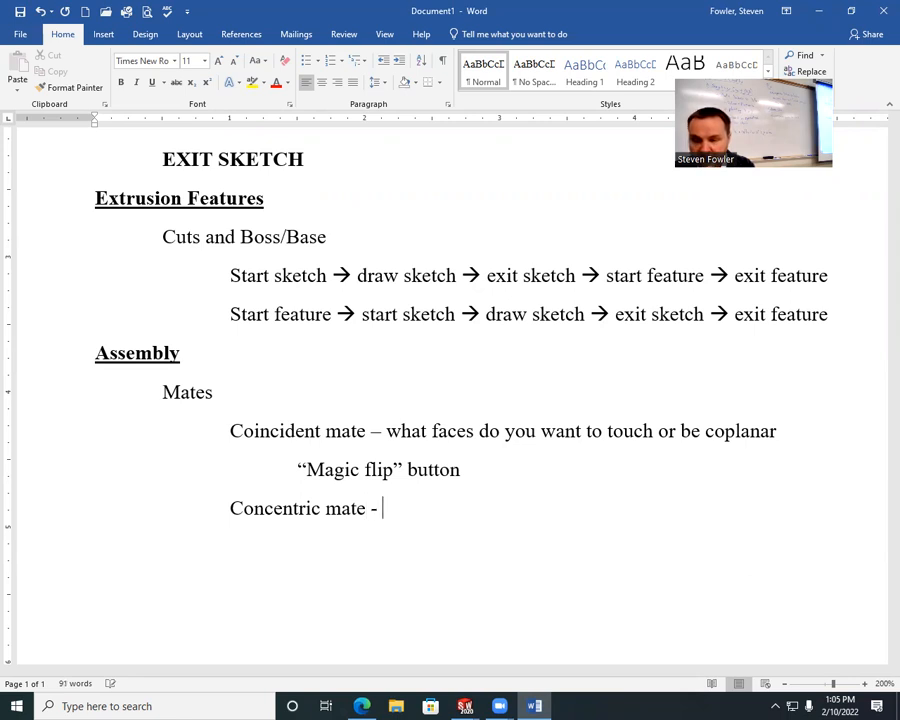
type(" - cylid")
key("BackSpace")
type("ndr")
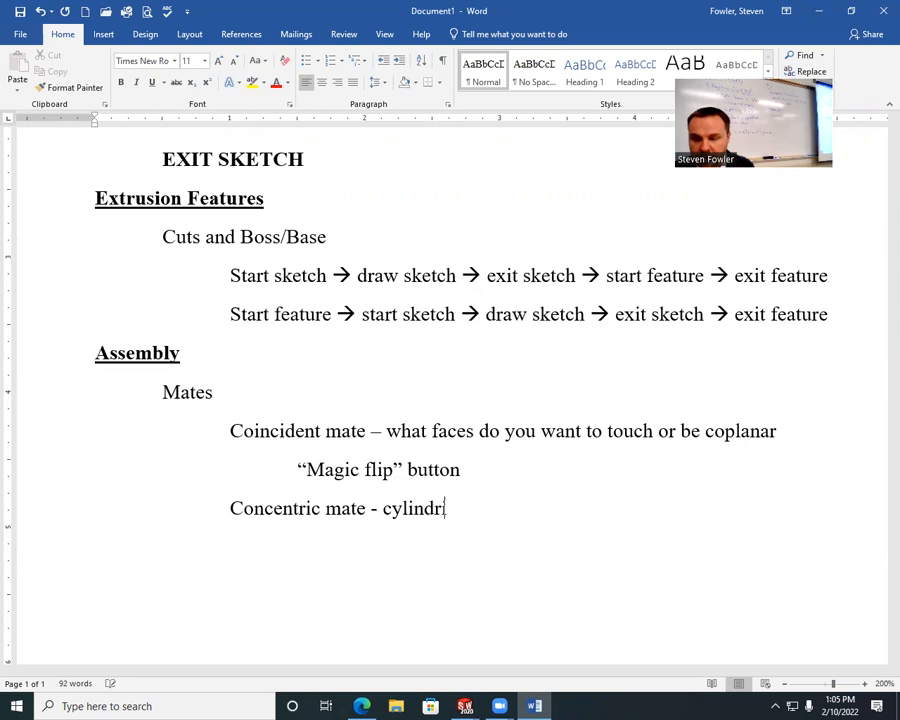
type("ical or spherical se")
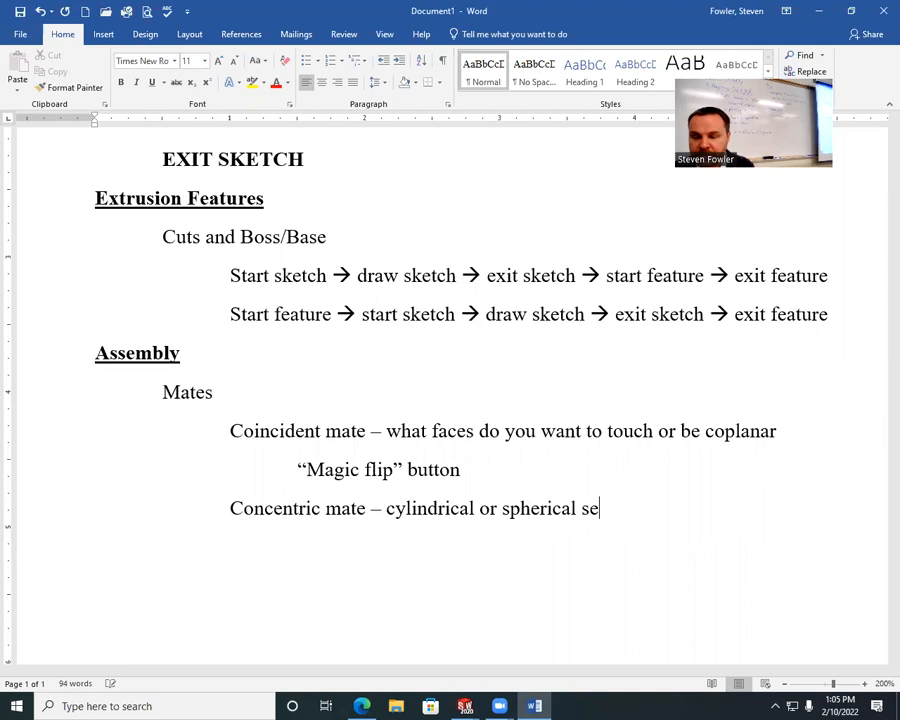
type("ur")
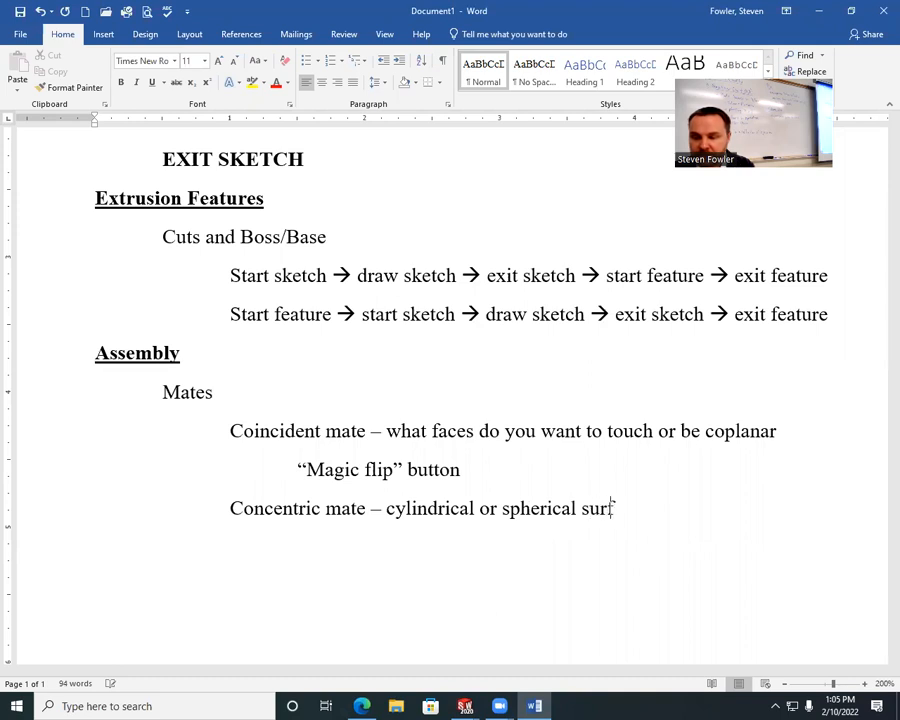
type("faces have the same center")
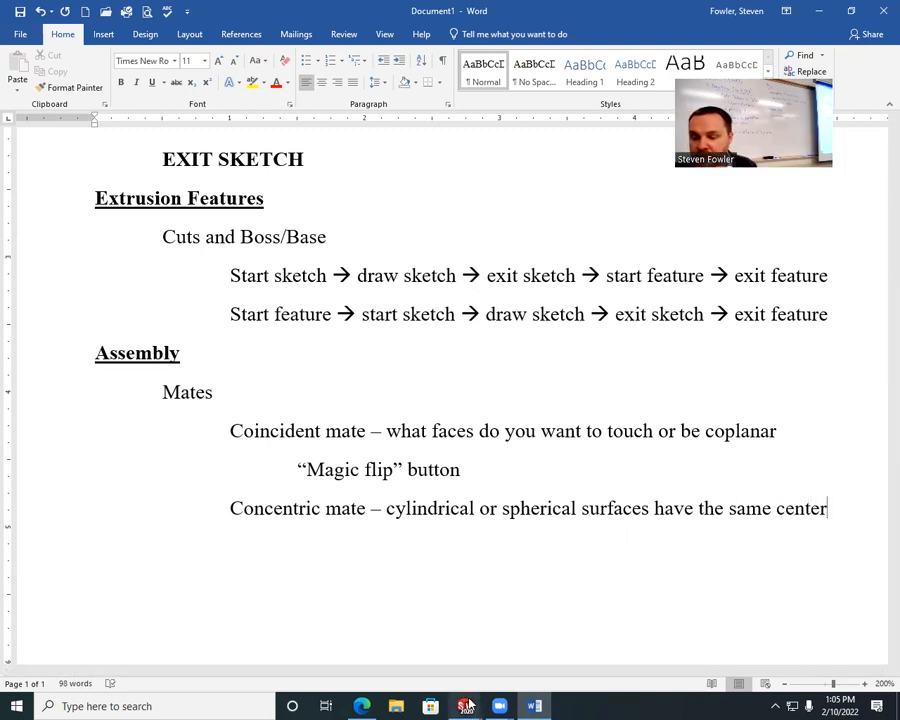
Return to Assem1 in SOLIDWORKS and add a concentric mate between the second block's peg cylinder and the first block's hole wall.
mouse_move(466, 706)
left_click(518, 652)
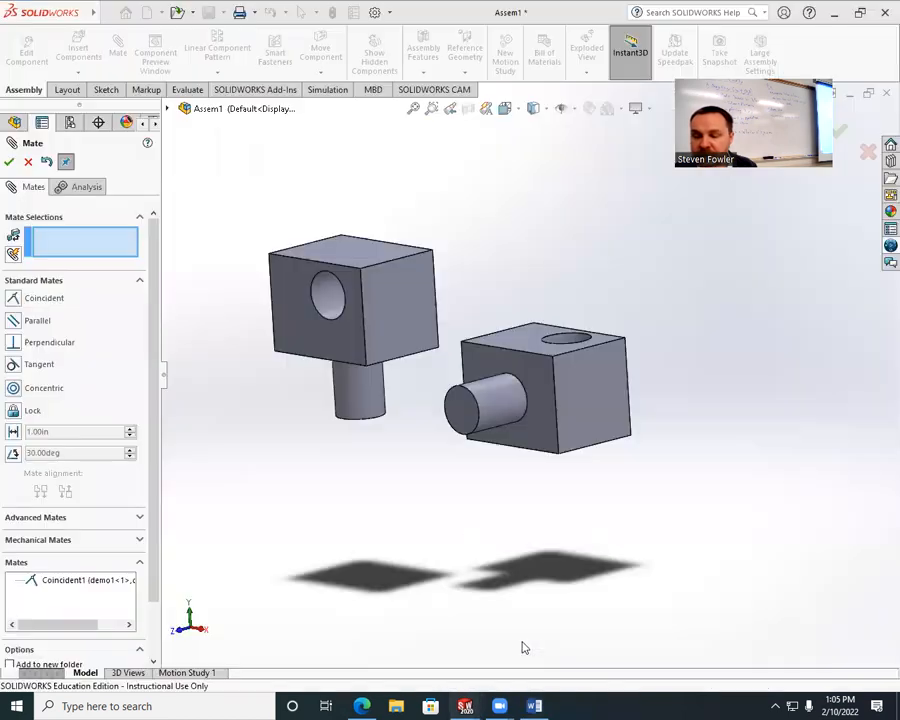
left_click(357, 395)
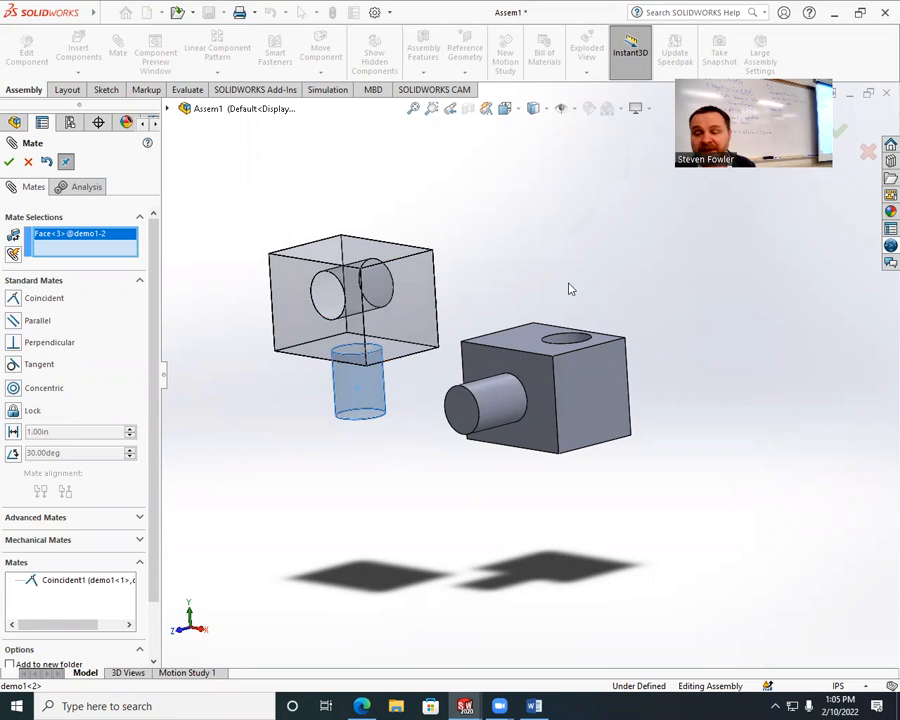
left_click(565, 346)
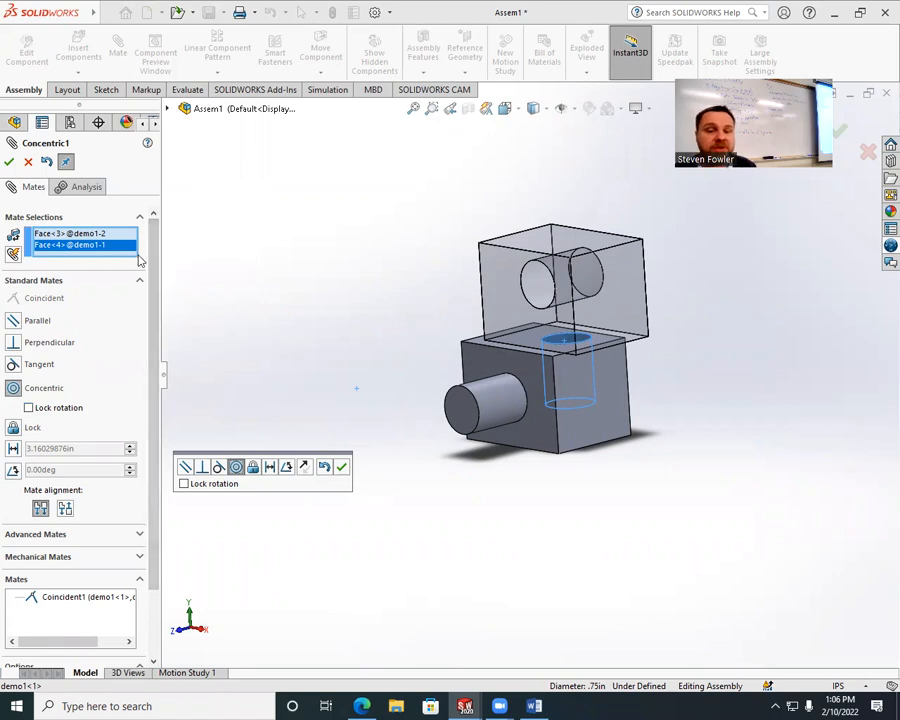
left_click(8, 162)
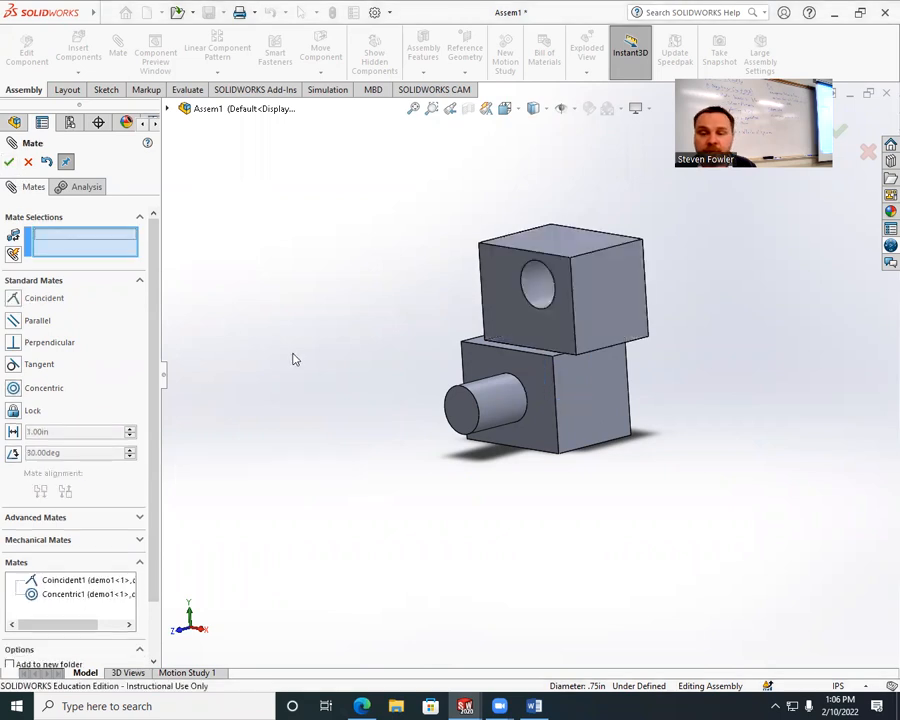
left_click(9, 163)
Swing the second demo1 block about its peg axis to test its remaining freedom of rotation.
left_click_drag(640, 330, 620, 294)
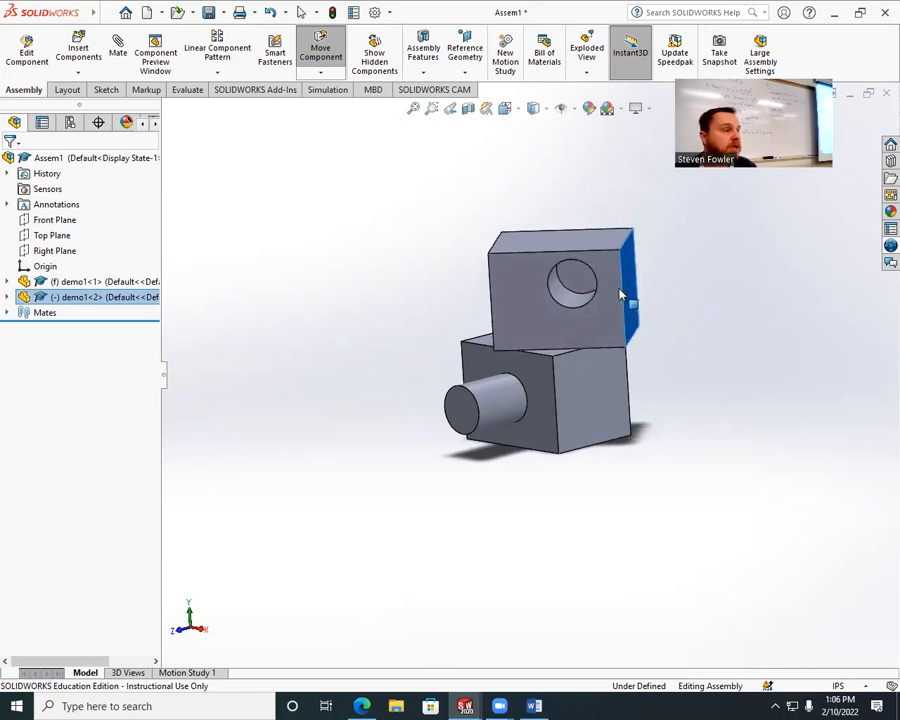
left_click(690, 400)
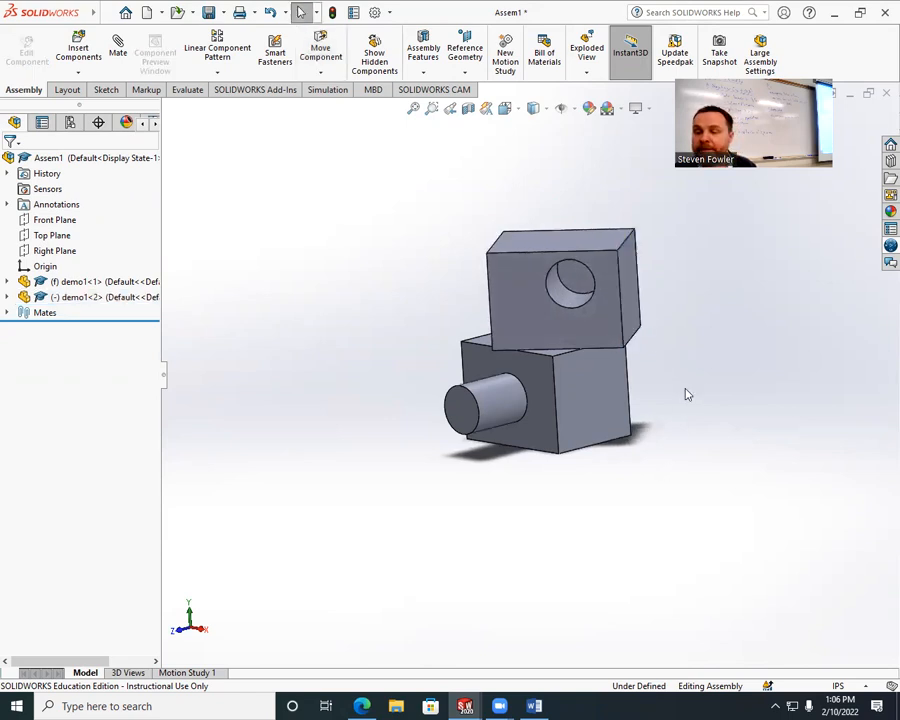
middle_click_drag(686, 394, 647, 388)
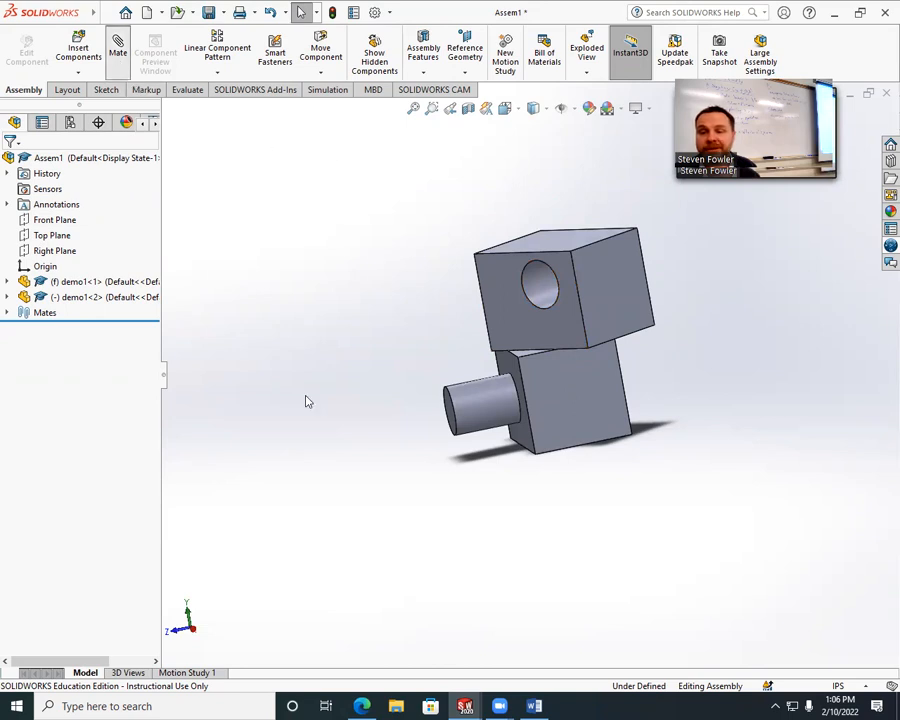
Add a parallel mate between the upper block's face with the hole and the lower block's face with the peg.
middle_click_drag(349, 389, 365, 382)
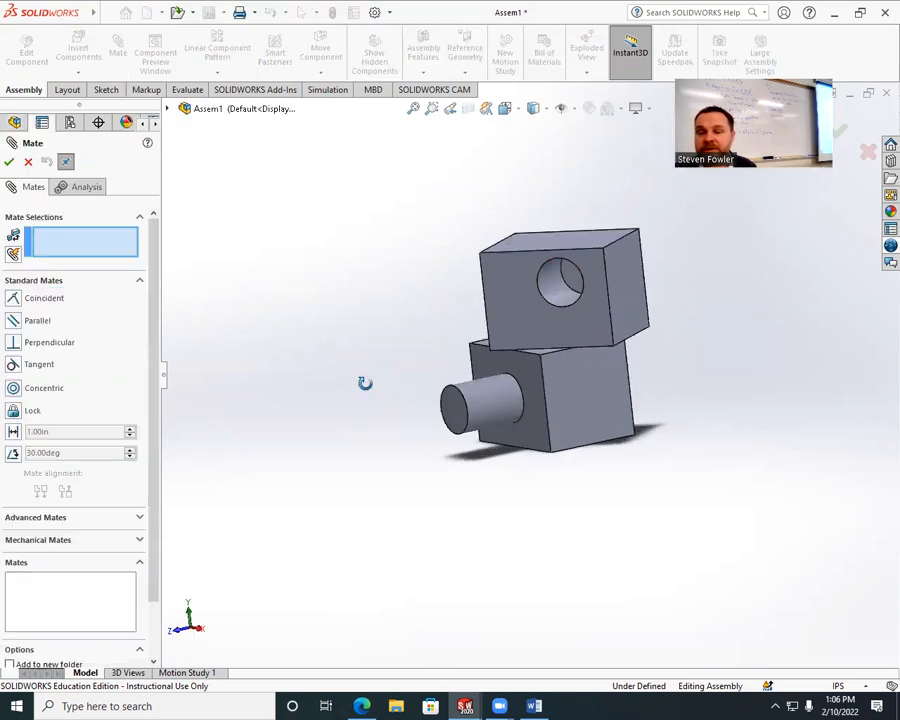
left_click(508, 332)
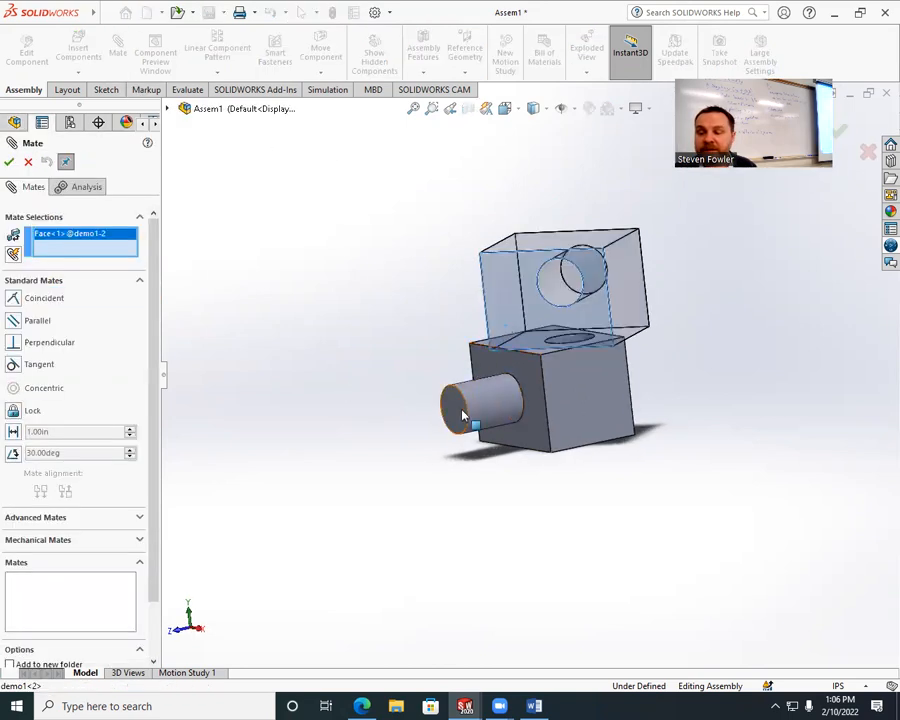
left_click(522, 377)
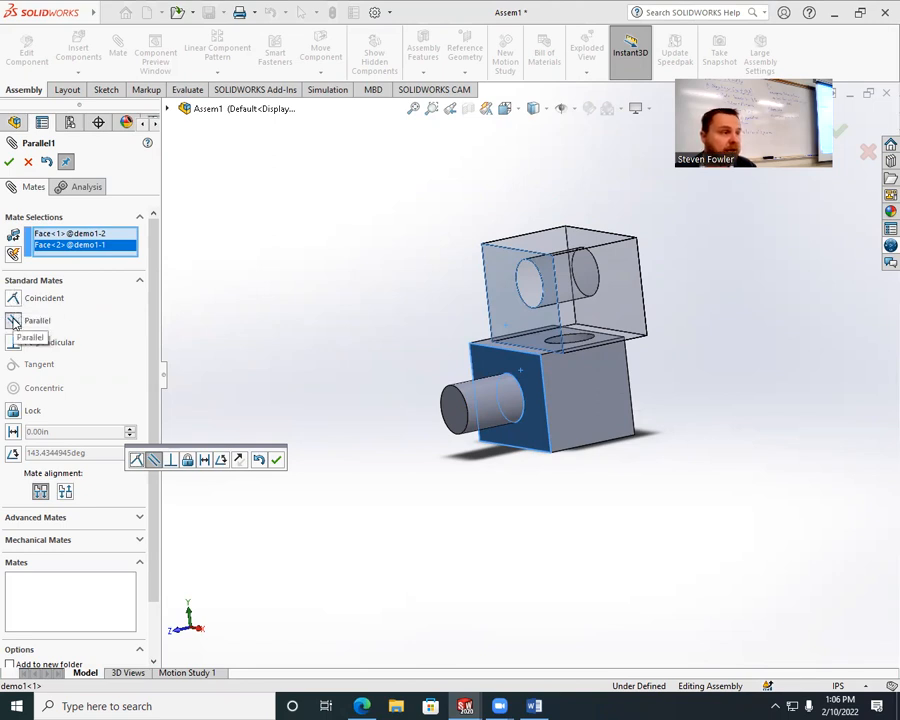
left_click(9, 162)
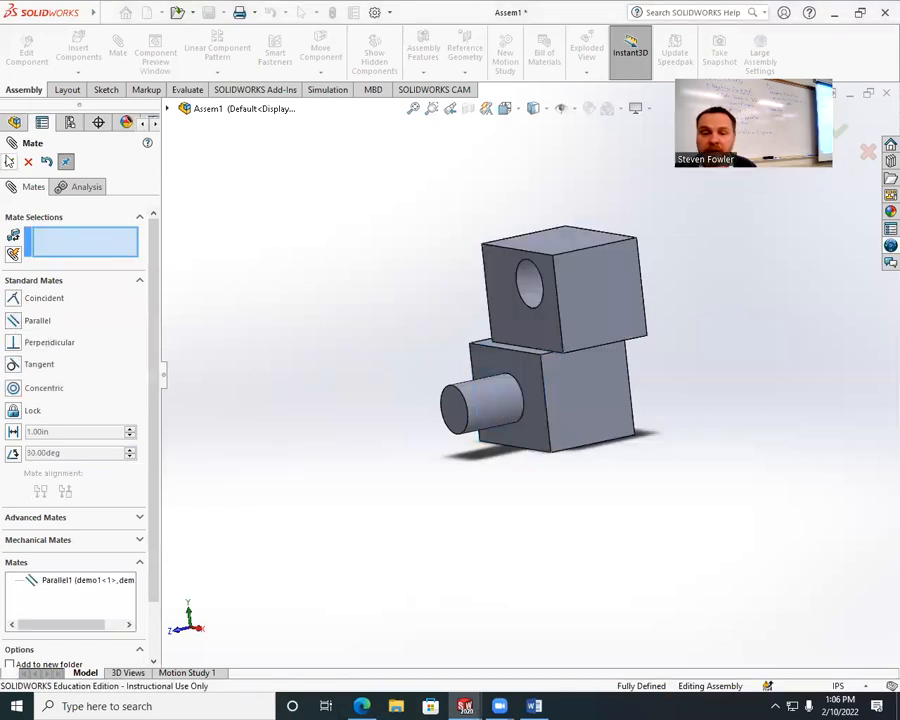
key("Escape")
Try to move the upper demo1 block to test whether the mates still allow any motion.
left_click_drag(577, 299, 467, 334)
left_click_drag(595, 316, 413, 360)
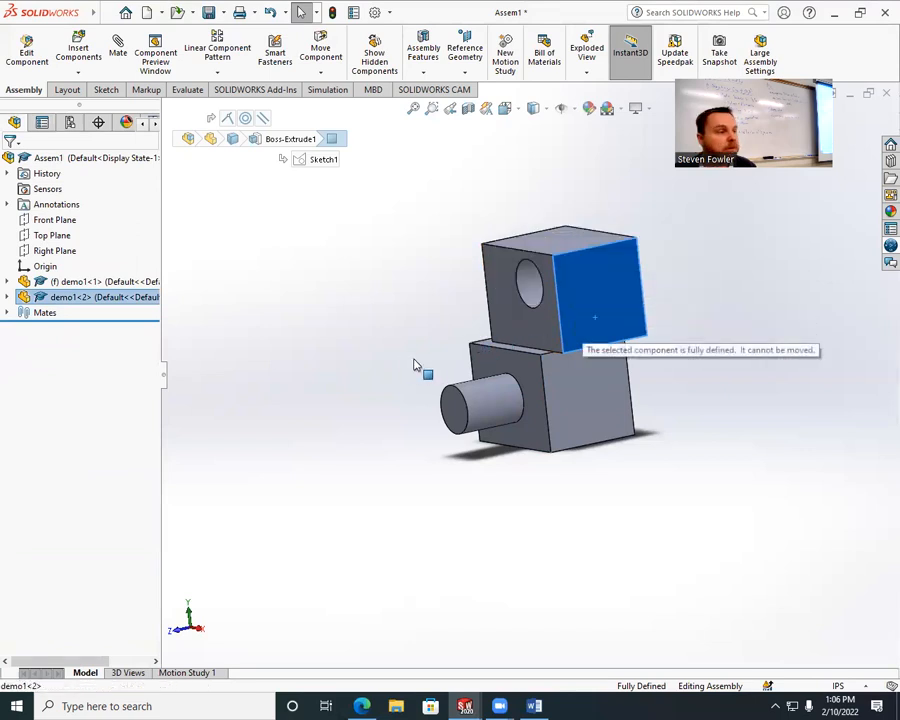
left_click(310, 324)
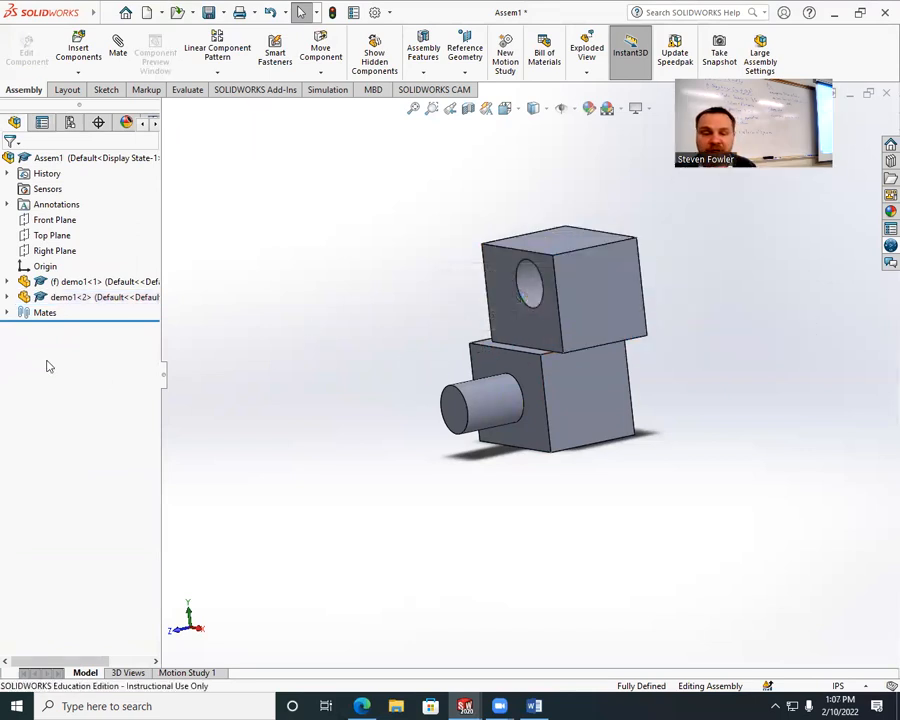
Delete the Parallel1 mate from the assembly and rotate the upper block about its peg.
left_click(7, 313)
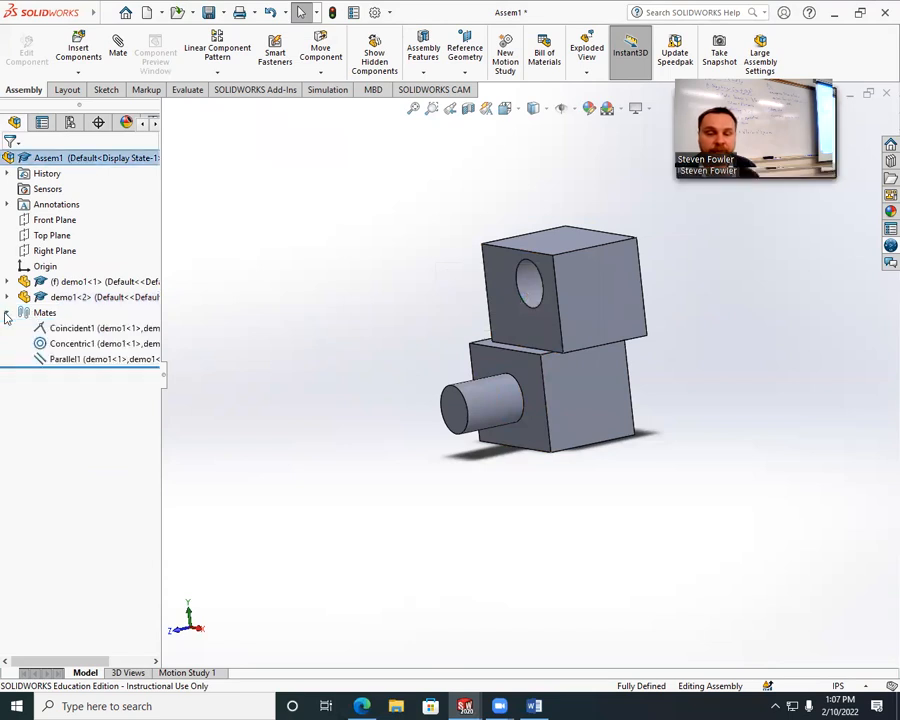
right_click(70, 366)
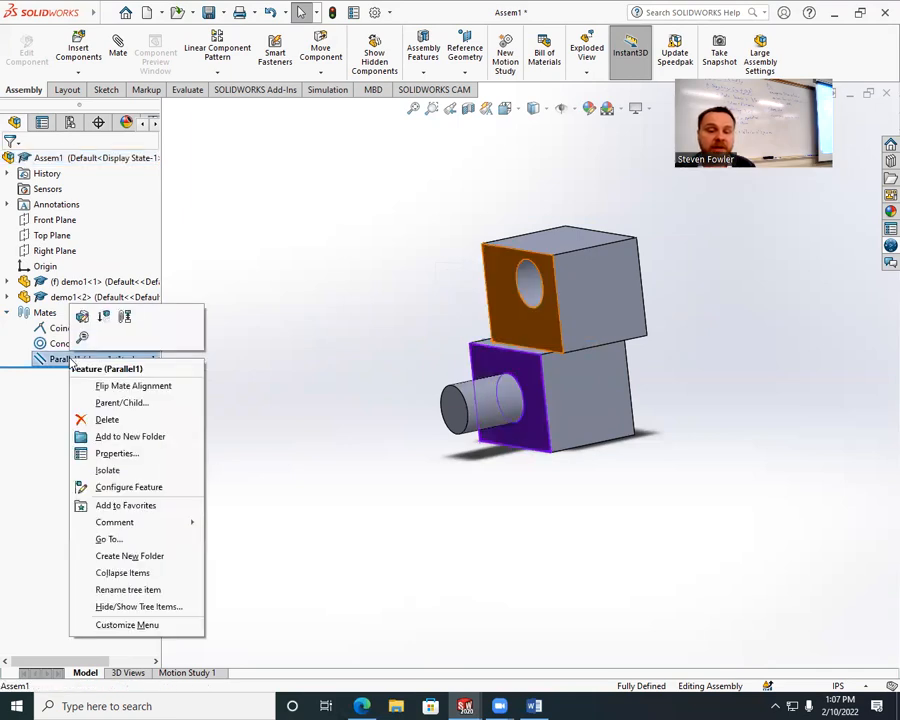
left_click(86, 416)
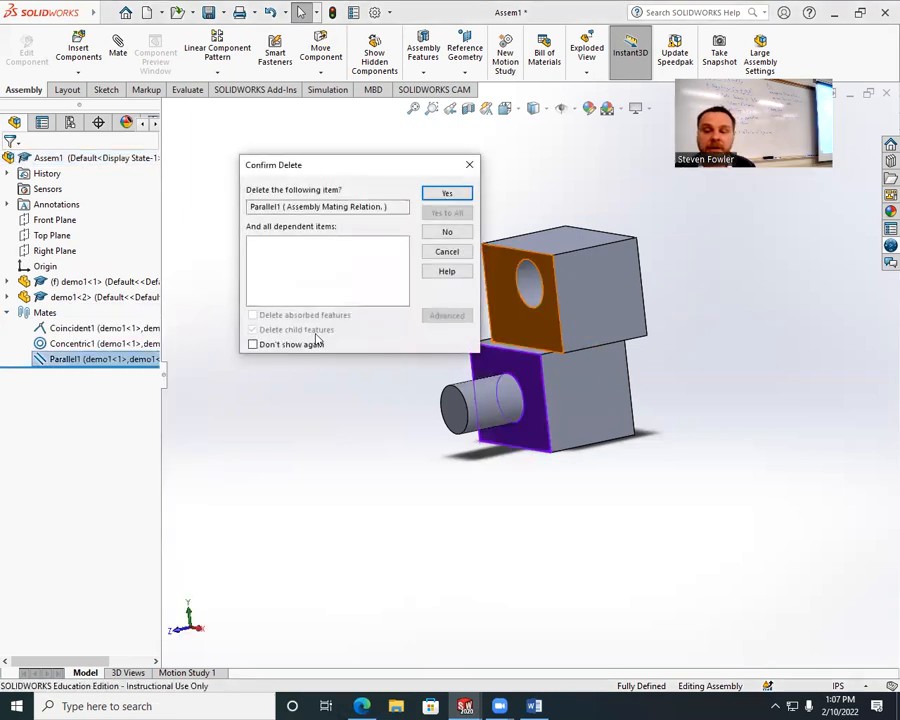
left_click(455, 192)
mouse_move(597, 345)
left_mouse_down()
mouse_move(450, 315)
mouse_move(458, 281)
mouse_move(592, 280)
mouse_move(538, 366)
mouse_move(482, 326)
mouse_move(585, 333)
mouse_move(640, 314)
left_mouse_up()
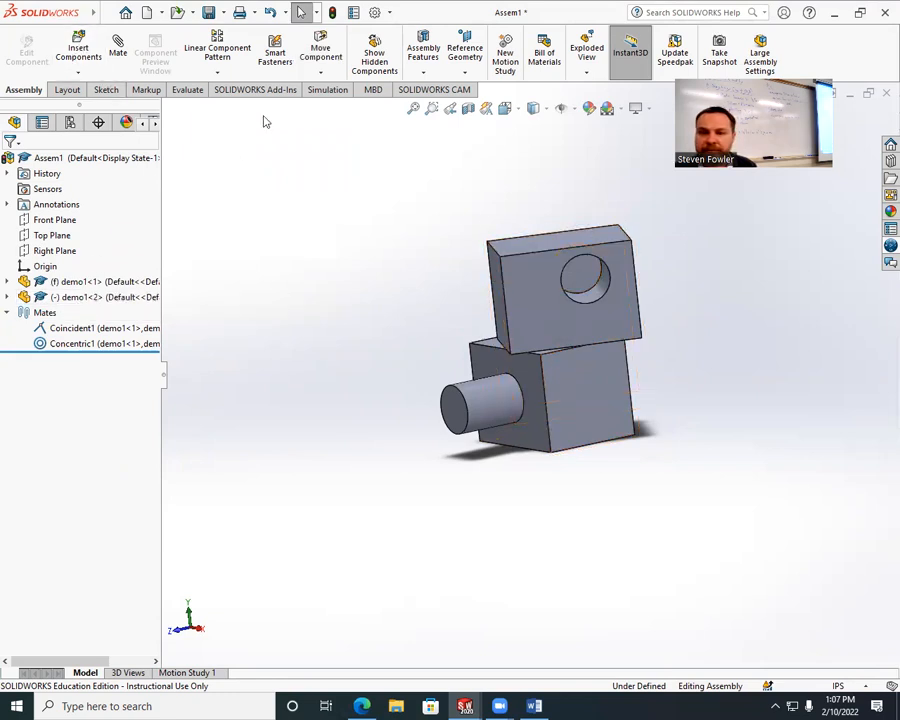
Insert a third demo1 block into the assembly and place it freely beside the two stacked blocks.
left_click(77, 50)
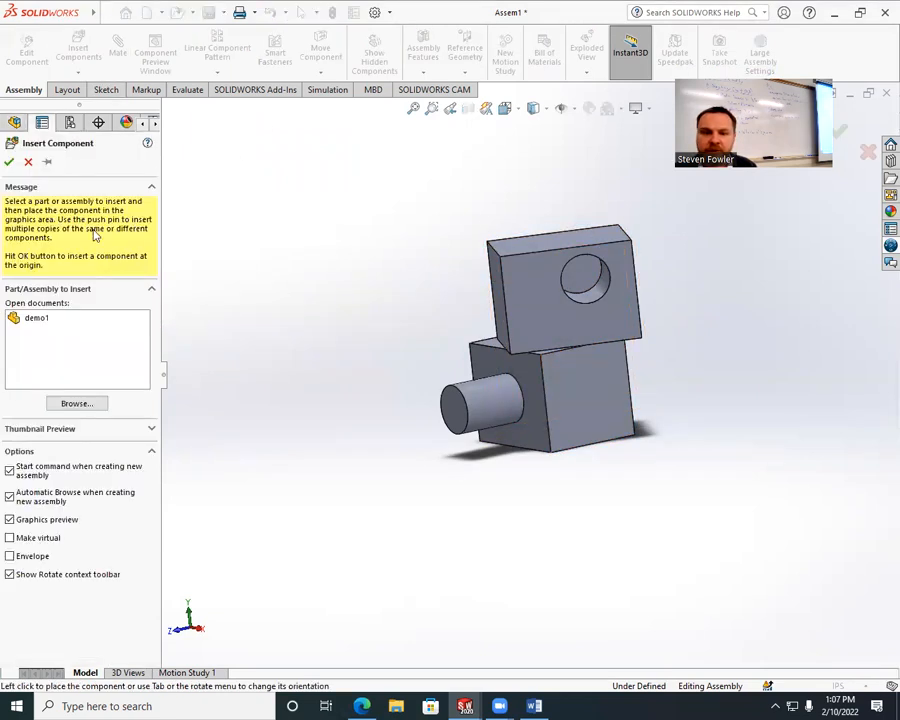
left_click(24, 319)
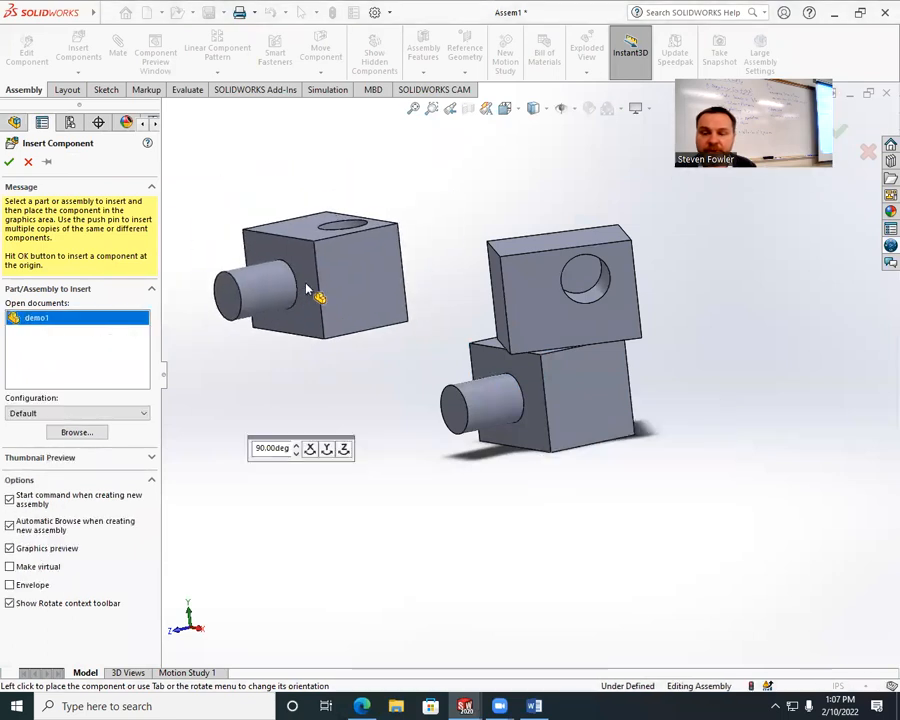
left_click(300, 288)
middle_click_drag(398, 385, 434, 381)
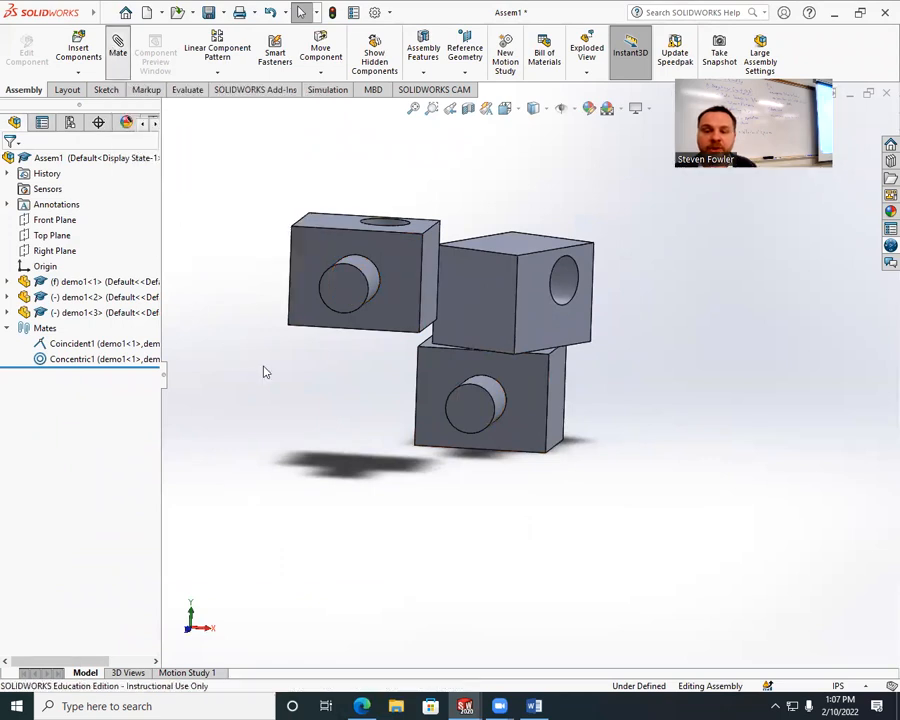
Add a coincident mate between the third demo1 block's left side face and the fixed lower block's right side face.
middle_click_drag(296, 402, 336, 407)
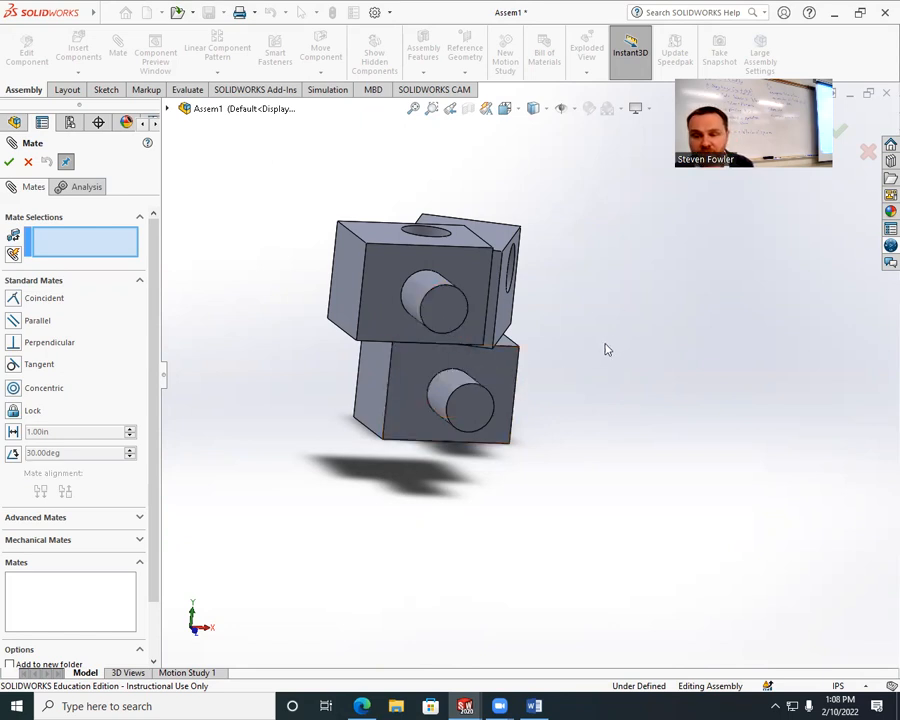
middle_click_drag(599, 353, 488, 327)
left_click(345, 307)
left_click(572, 391)
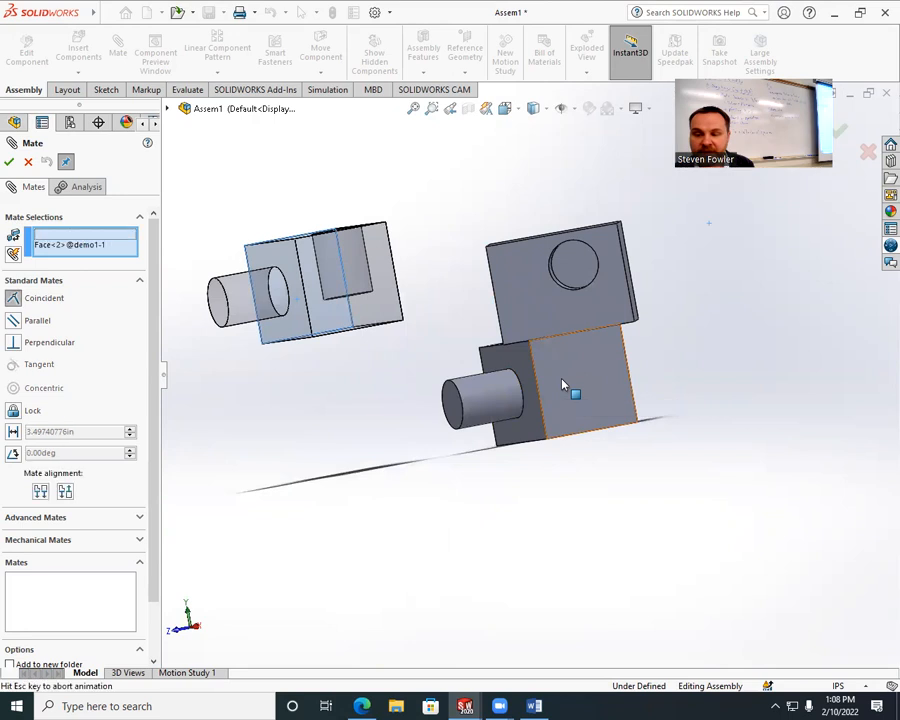
left_click(9, 162)
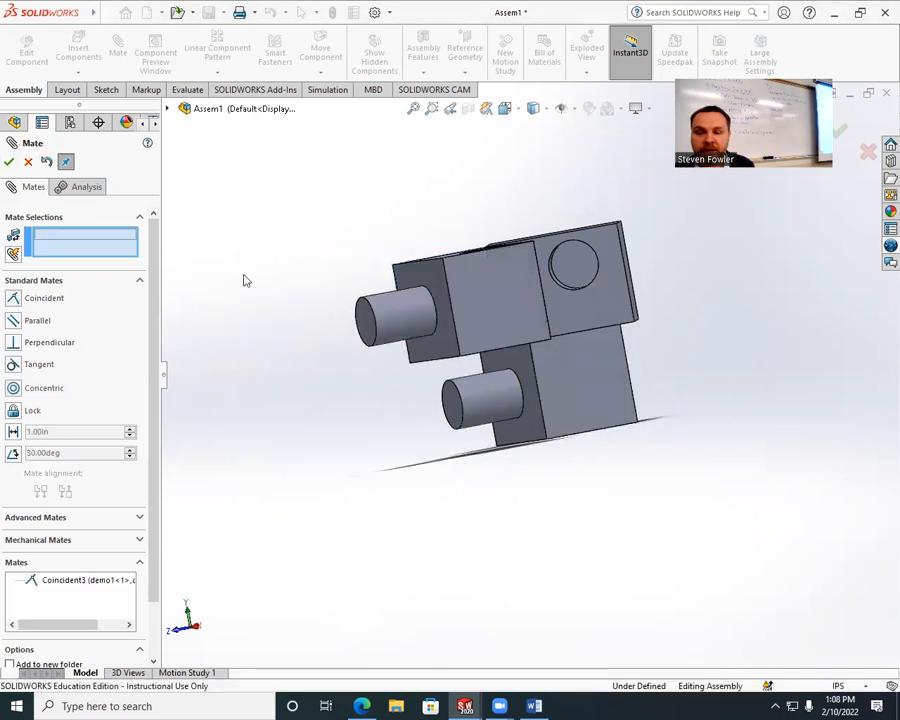
left_click(10, 163)
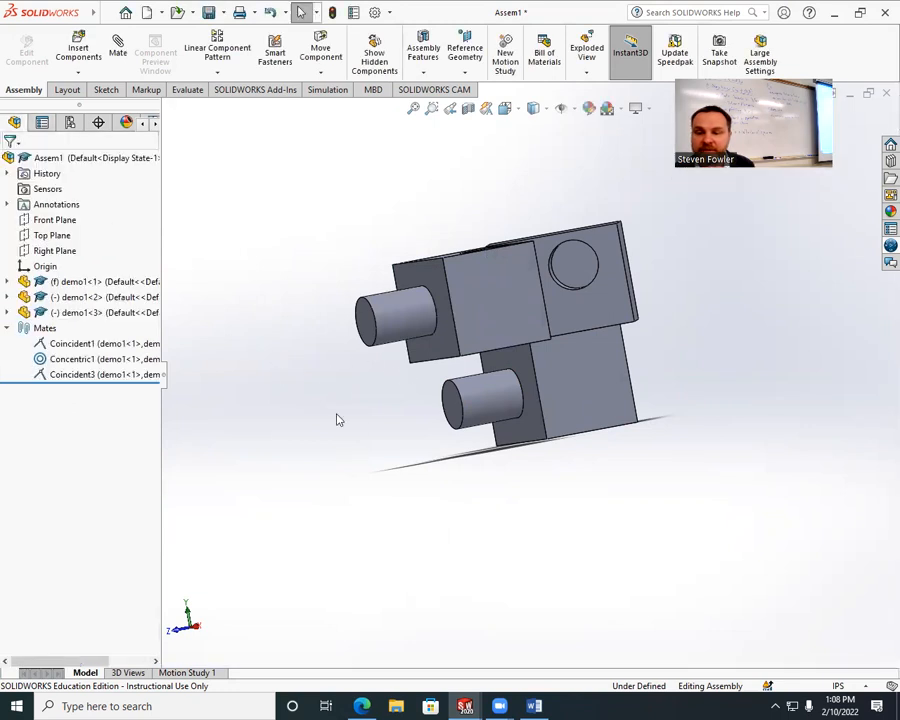
Slide the third demo1 block around within its mated plane to test its remaining freedom of movement.
scroll(337, 420, "up", 3)
middle_click_drag(546, 414, 618, 453)
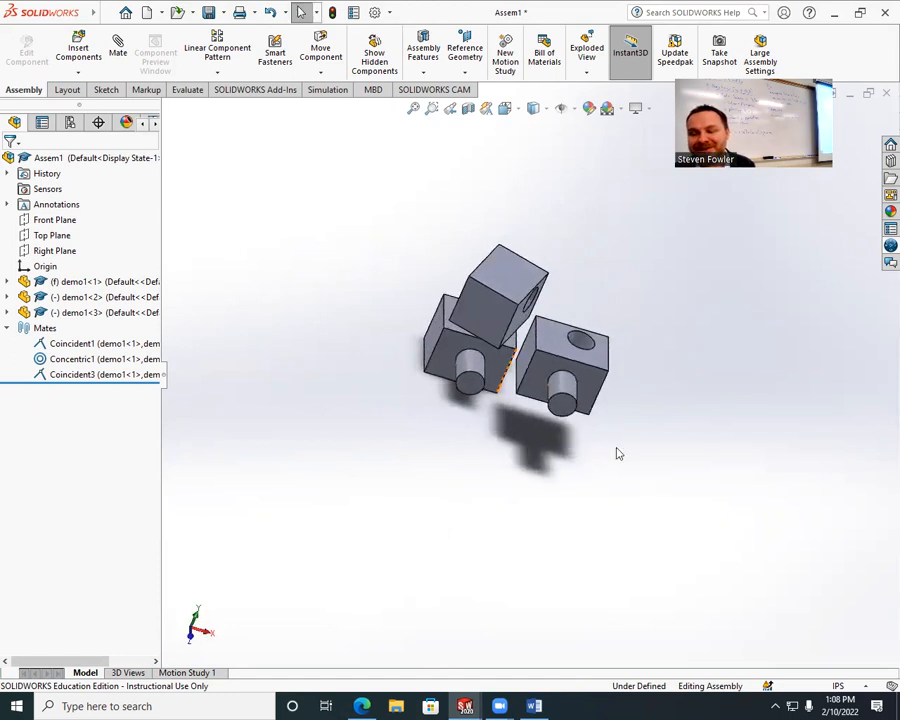
left_click_drag(562, 392, 529, 456)
middle_click_drag(607, 422, 526, 400)
left_click_drag(567, 444, 768, 210)
middle_click_drag(615, 343, 547, 379)
scroll(604, 351, "up", 3)
left_click_drag(653, 289, 833, 224)
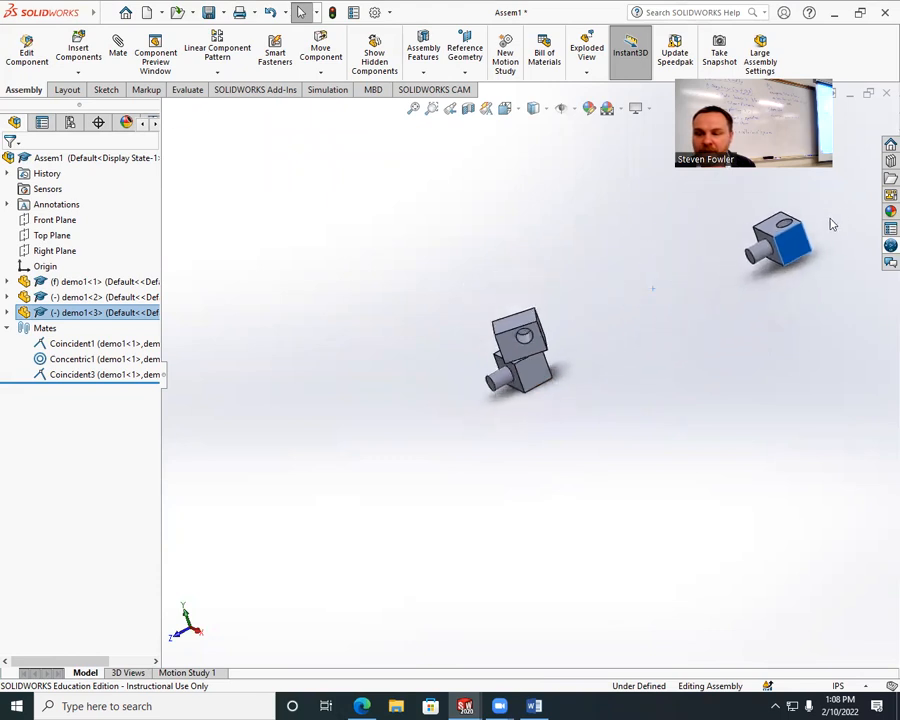
middle_click_drag(538, 424, 642, 381)
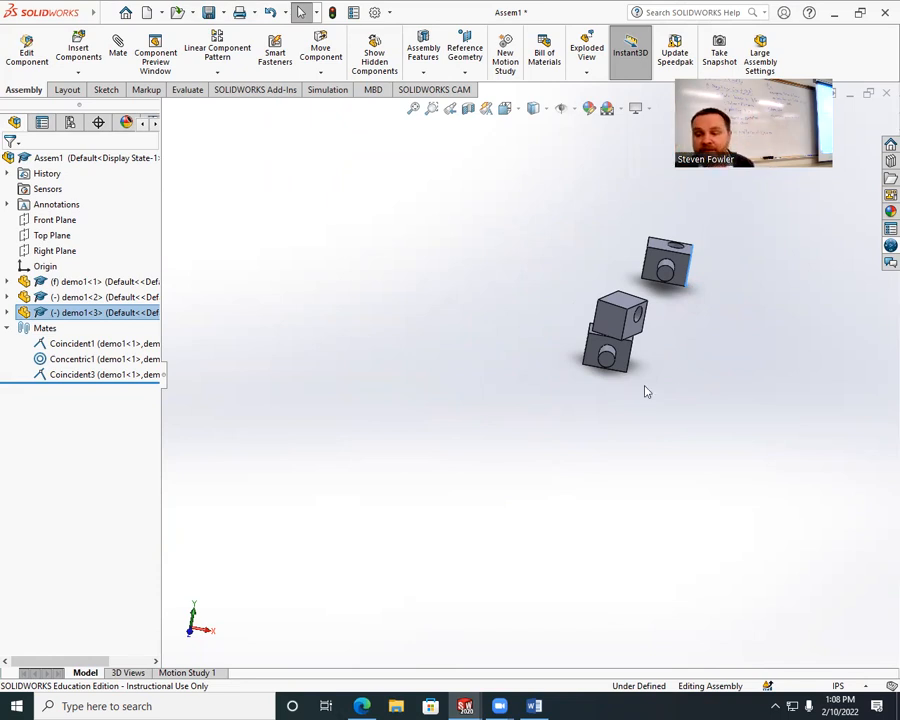
middle_click_drag(642, 371, 605, 363)
left_click_drag(707, 275, 737, 344)
key("Escape")
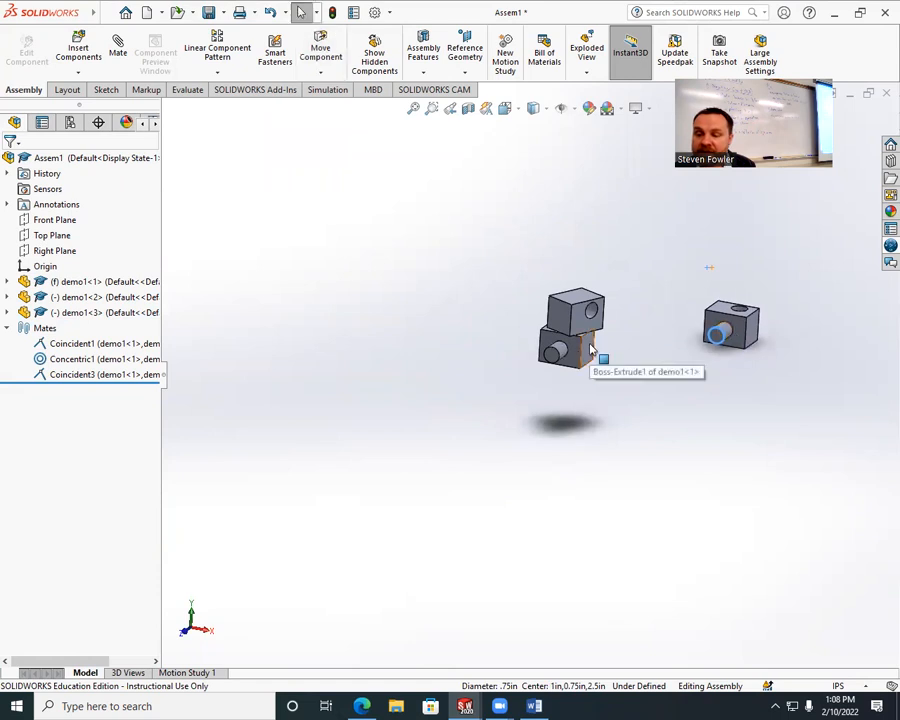
Highlight the mated side faces of the fixed block and the third block to compare their shared plane.
left_click(588, 350)
middle_click_drag(645, 349, 689, 352)
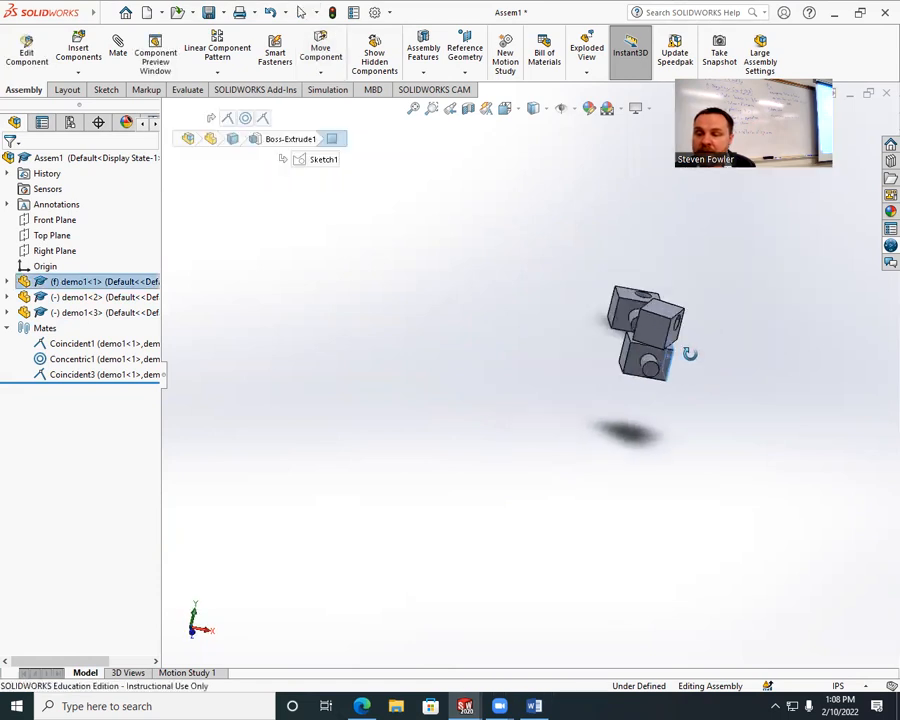
left_click(614, 317)
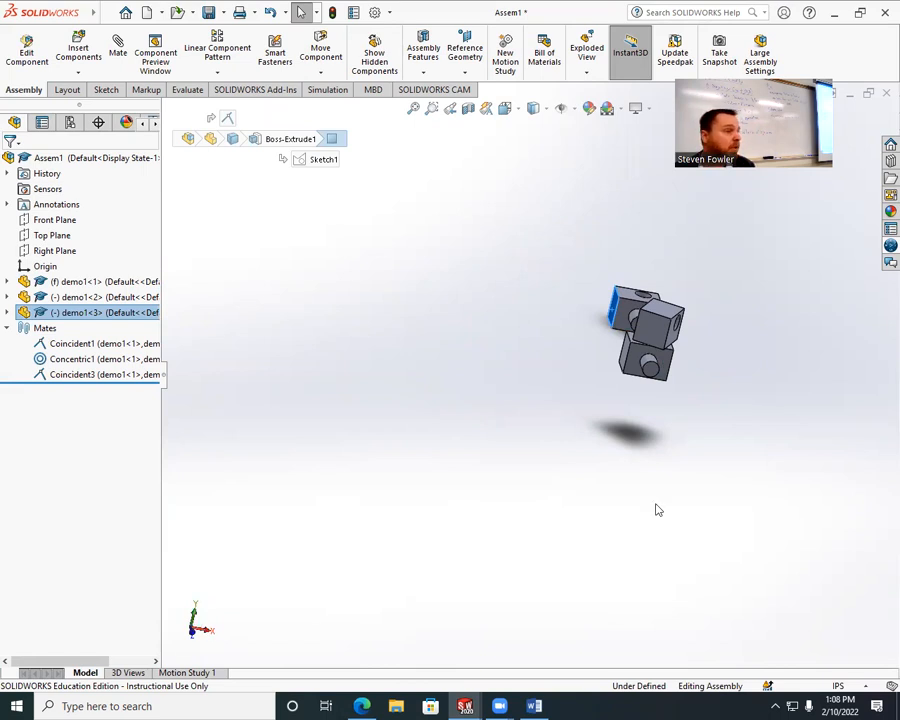
middle_click_drag(713, 475, 670, 426)
left_click(670, 426)
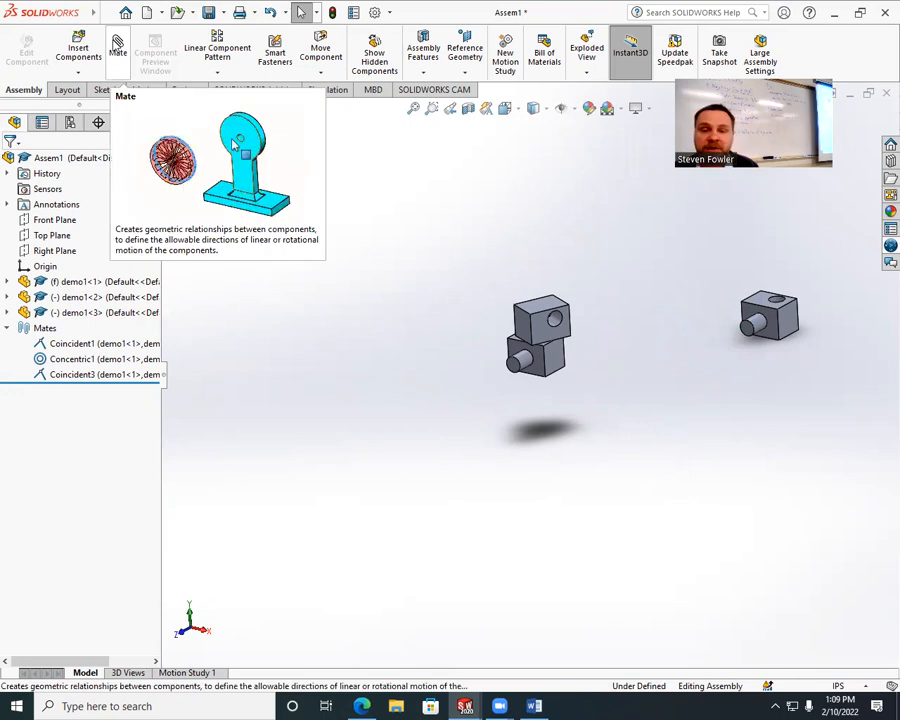
Add a coincident mate between the peg-side faces of the fixed lower block and the third demo1 block.
left_click(117, 46)
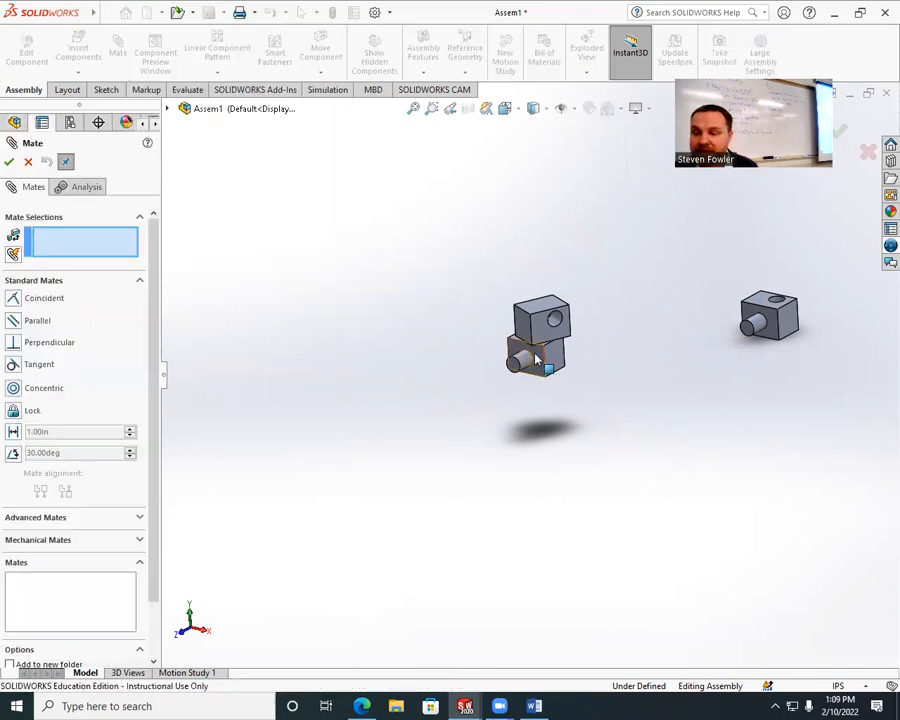
left_click(536, 360)
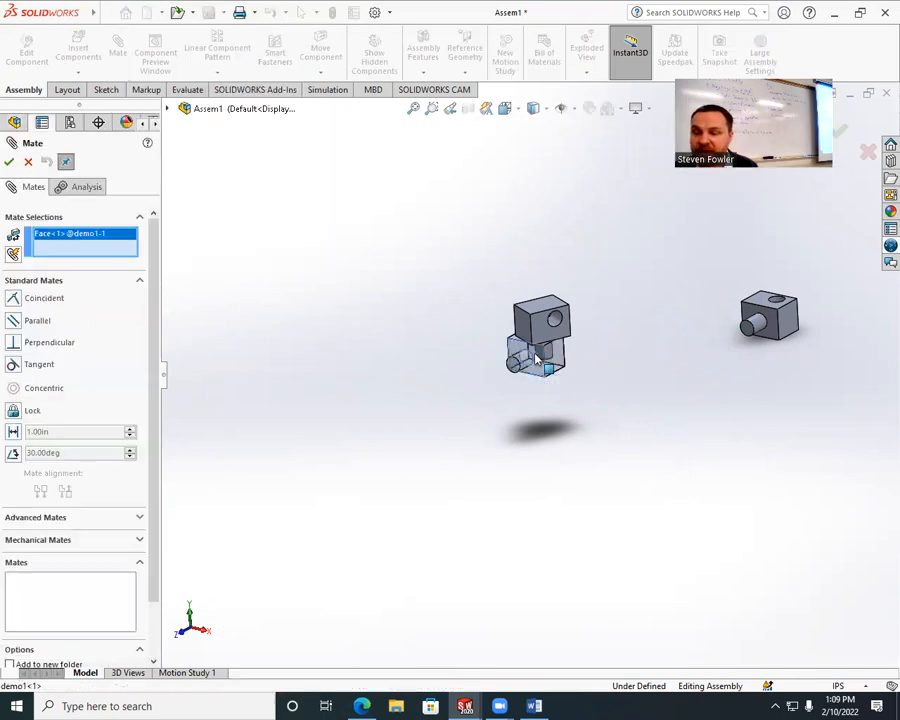
left_click(771, 323)
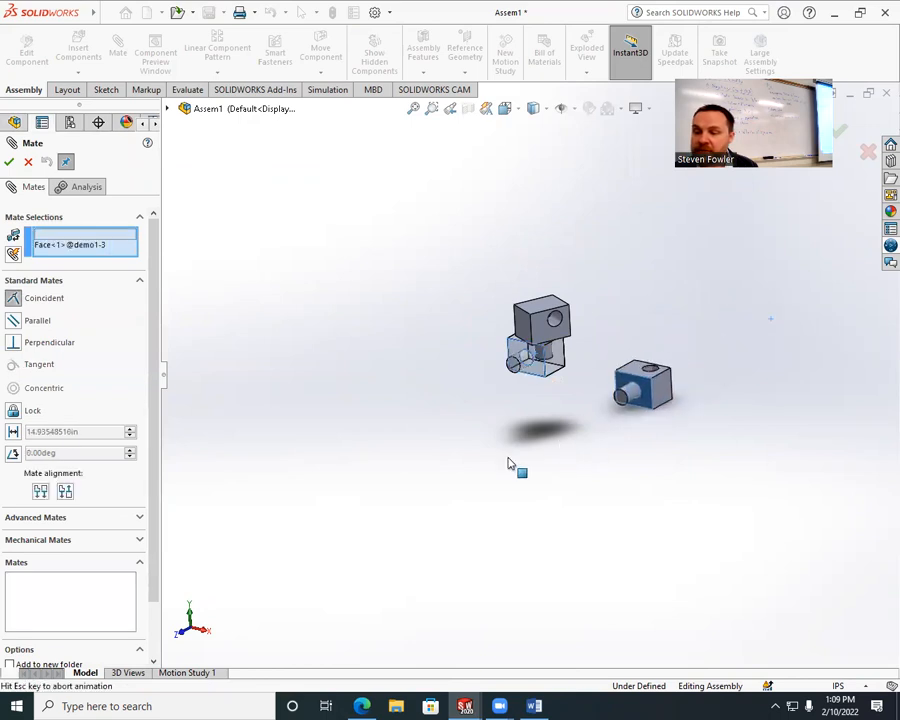
left_click(9, 162)
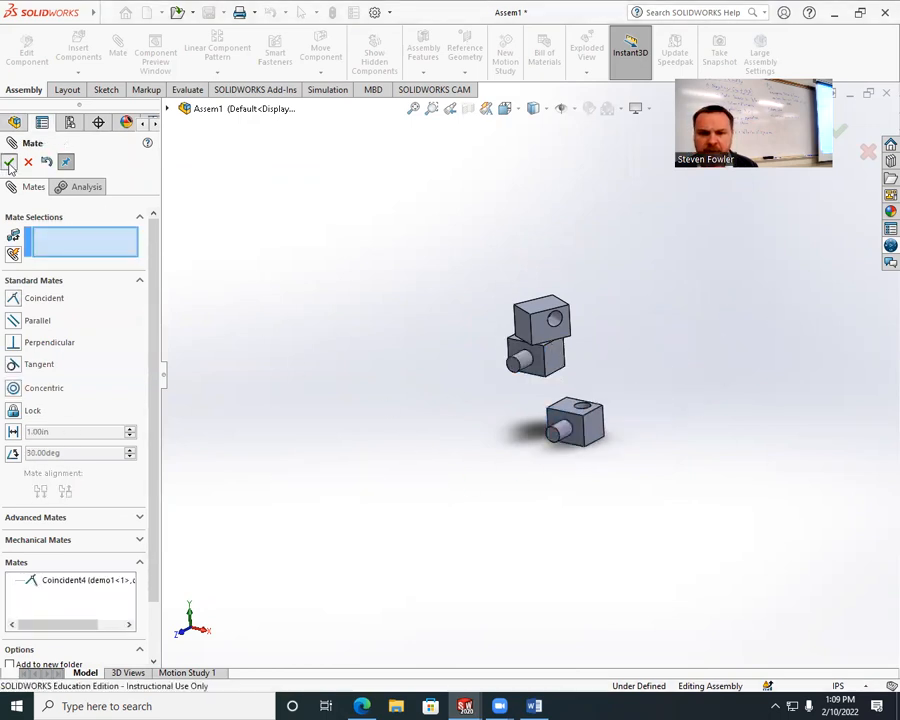
left_click(9, 162)
Move the third demo1 block up and down to test which direction of travel remains.
scroll(488, 465, "up", 3)
scroll(576, 411, "down", 3)
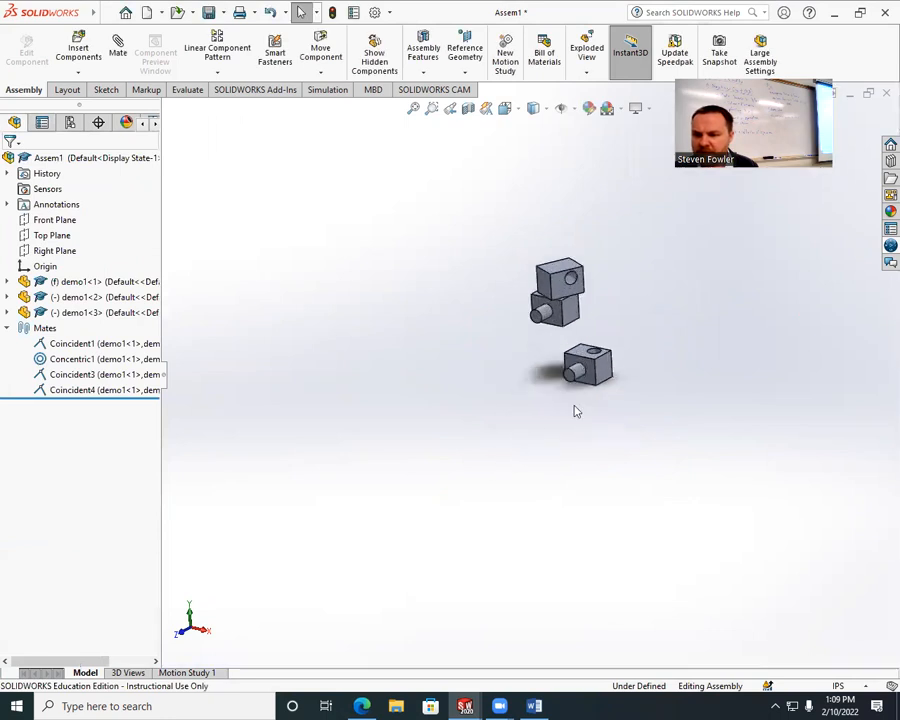
middle_click_drag(566, 438, 578, 524)
left_click_drag(588, 366, 582, 232)
left_click_drag(567, 290, 578, 374)
middle_click_drag(522, 448, 526, 367)
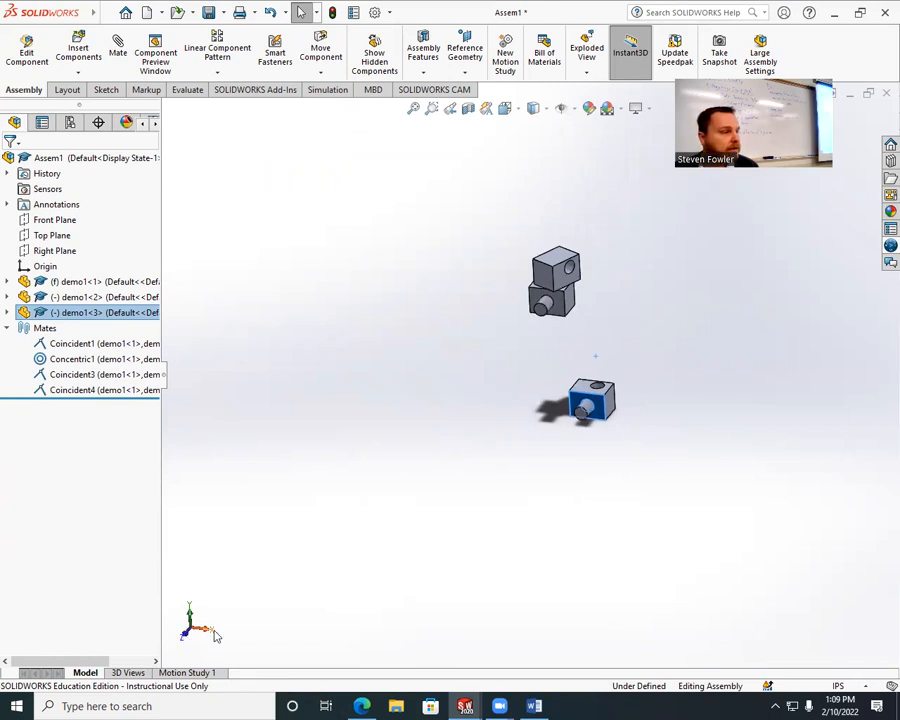
left_click_drag(612, 404, 560, 320)
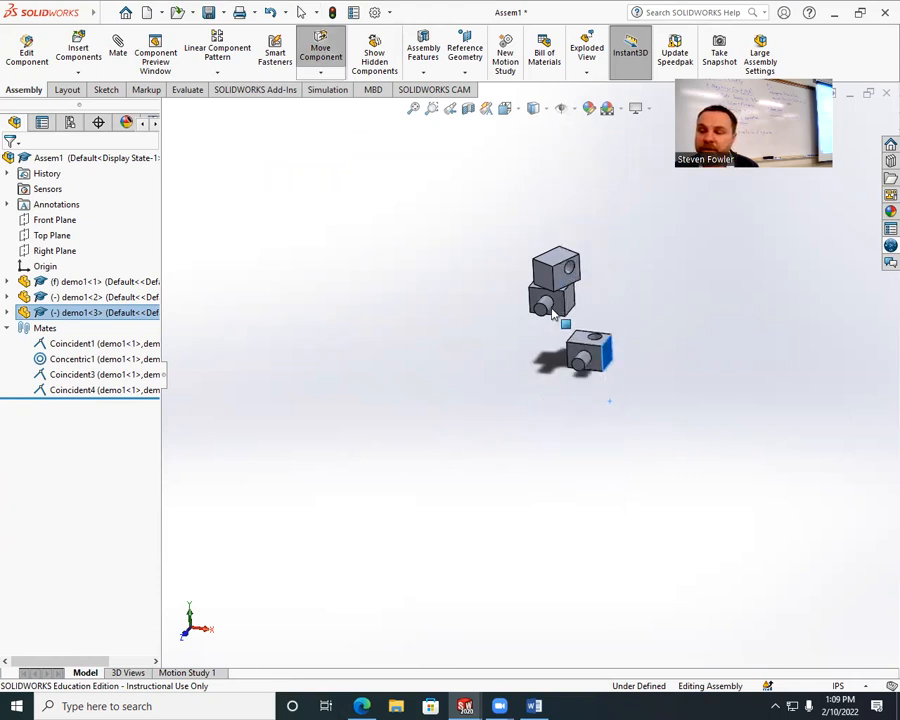
left_click(622, 310)
middle_click_drag(627, 309, 493, 296)
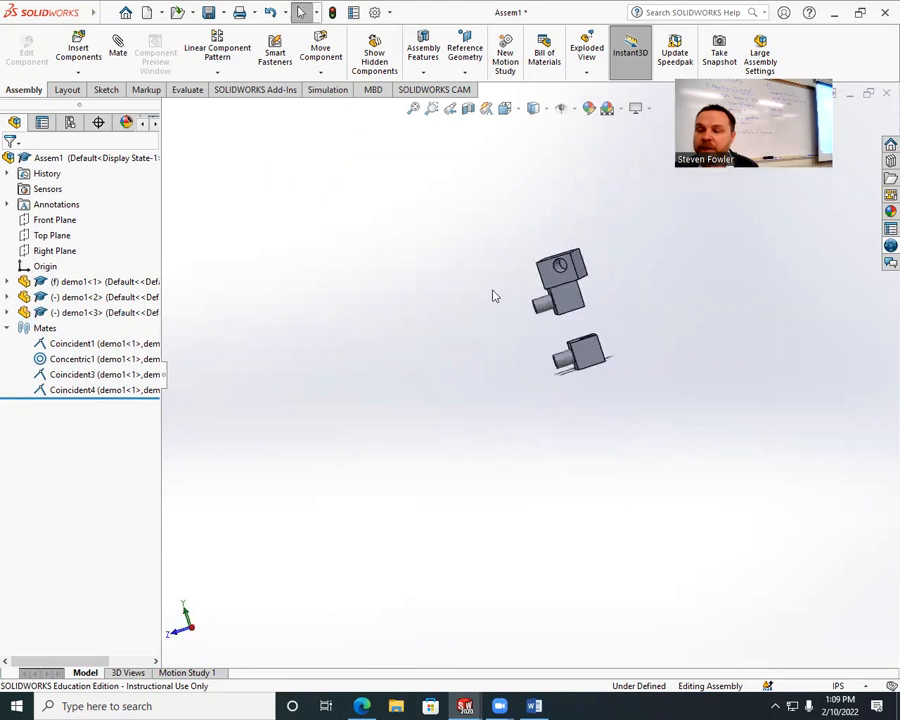
Add a coincident mate between the upper block's bottom face and the third block's top face with the hole.
left_click(118, 47)
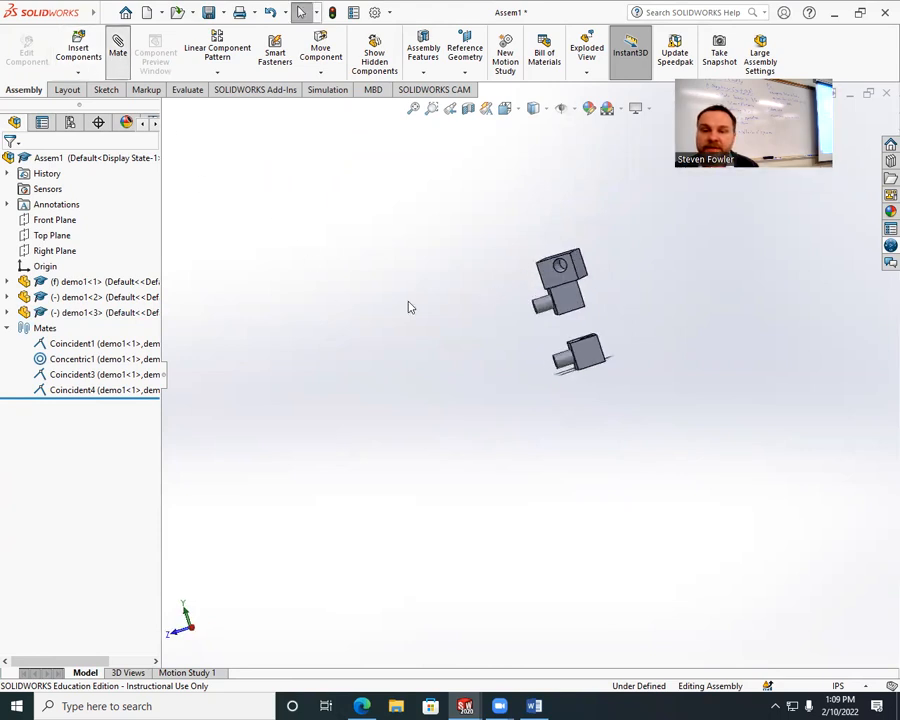
scroll(568, 330, "down", 6)
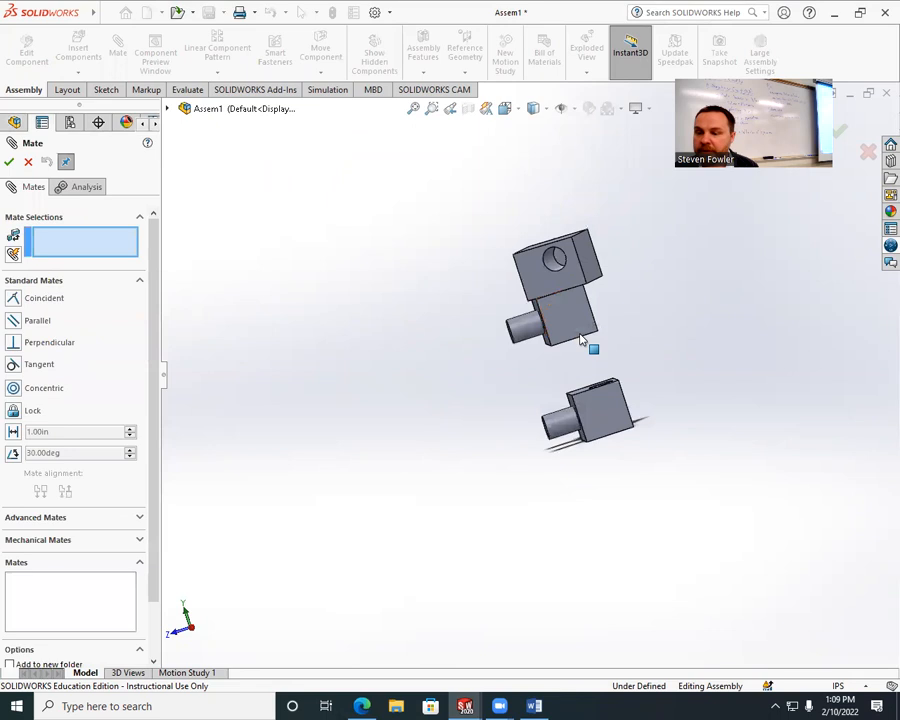
middle_click_drag(569, 333, 558, 254)
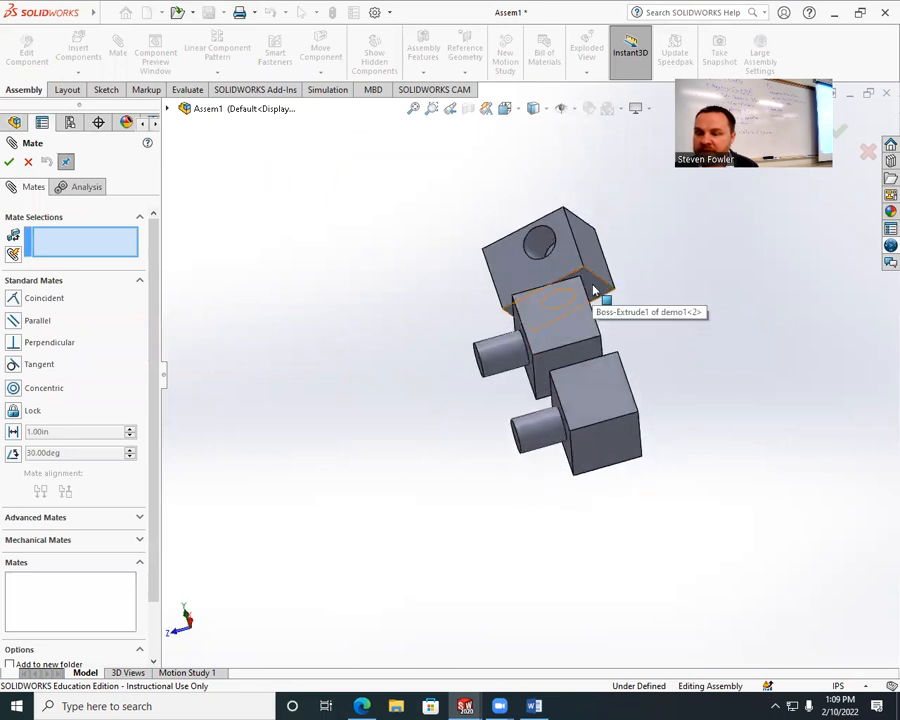
left_click(593, 288)
middle_click_drag(593, 288, 592, 408)
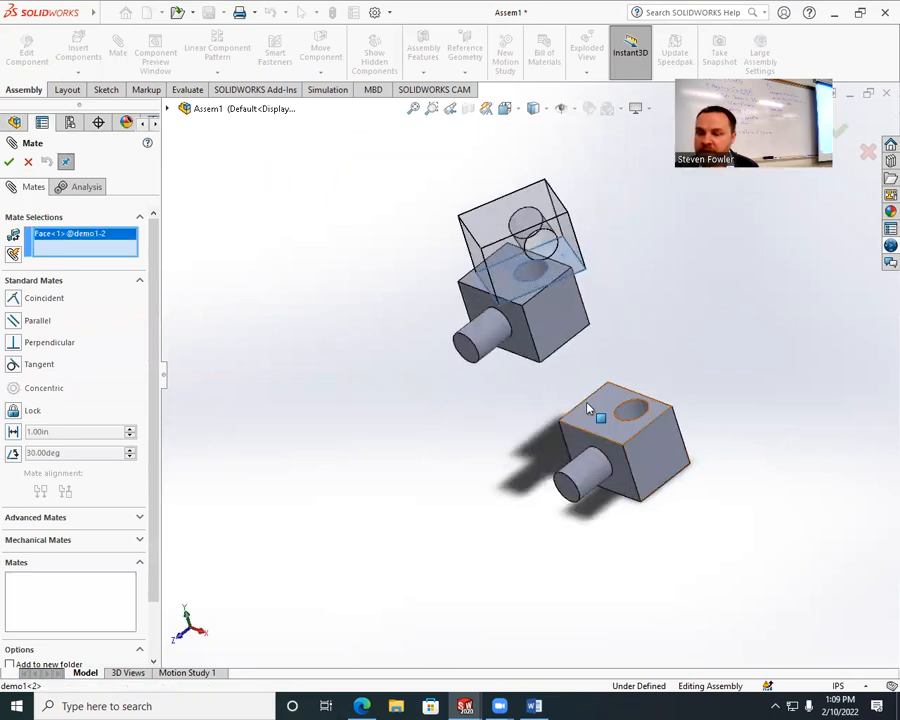
left_click(588, 412)
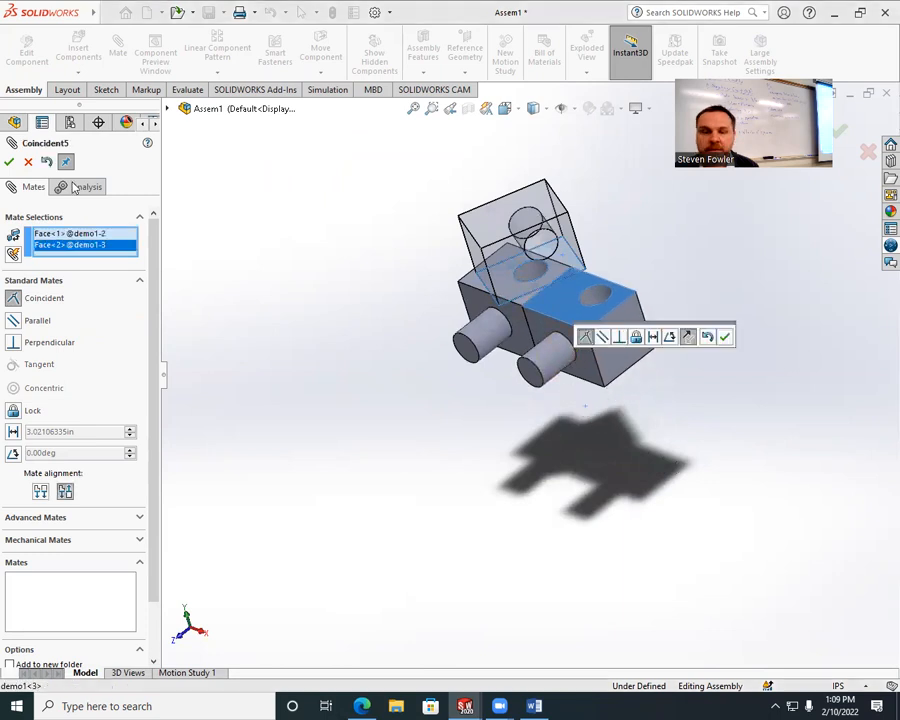
left_click(9, 161)
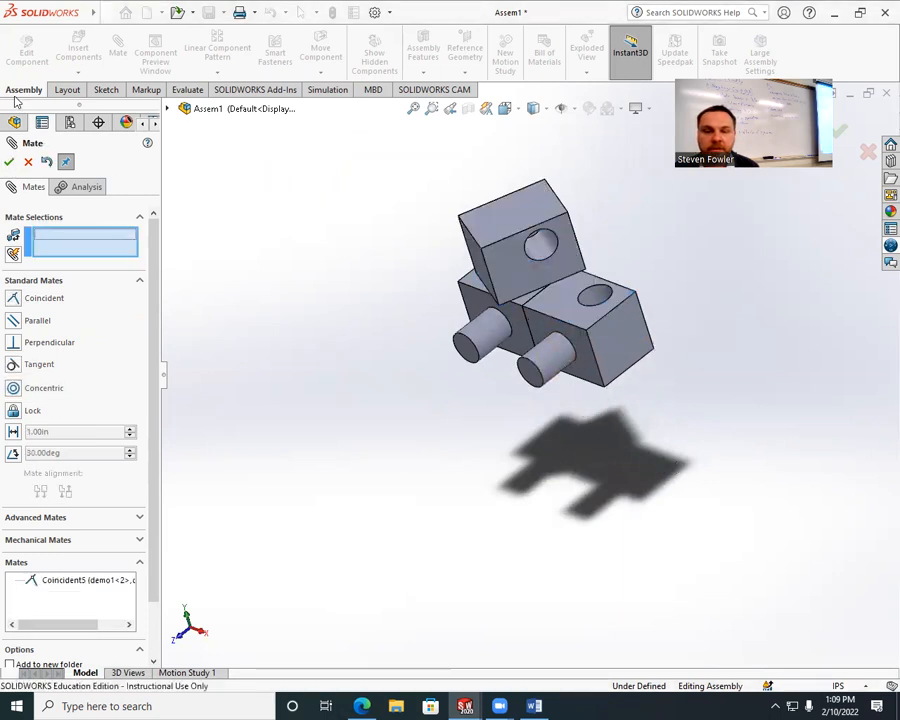
left_click(9, 161)
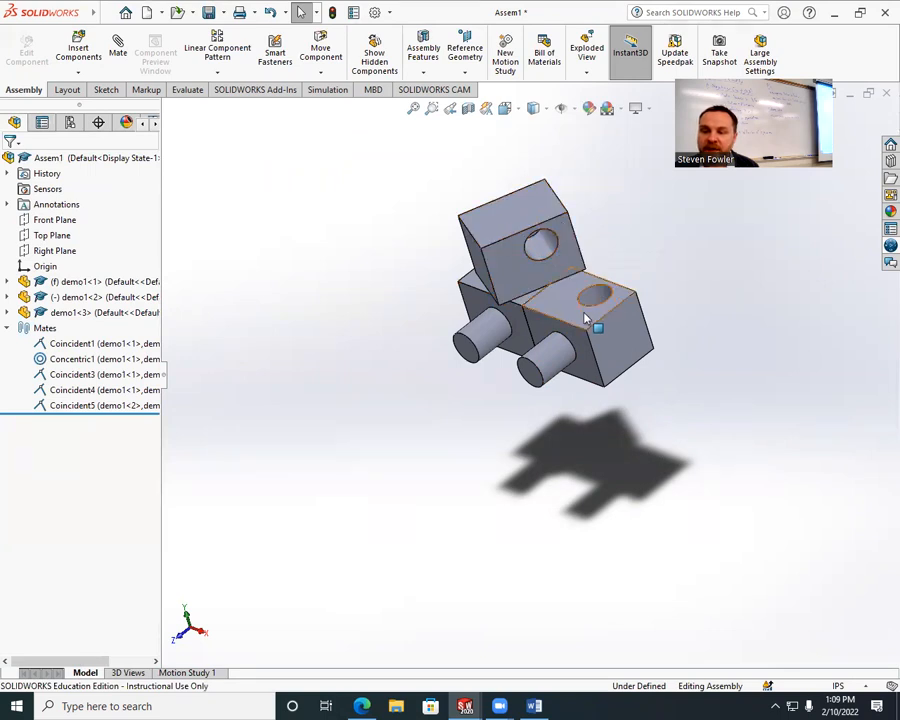
Swing the upper block about its peg and try to move the third block to test their remaining freedom.
left_click(508, 262)
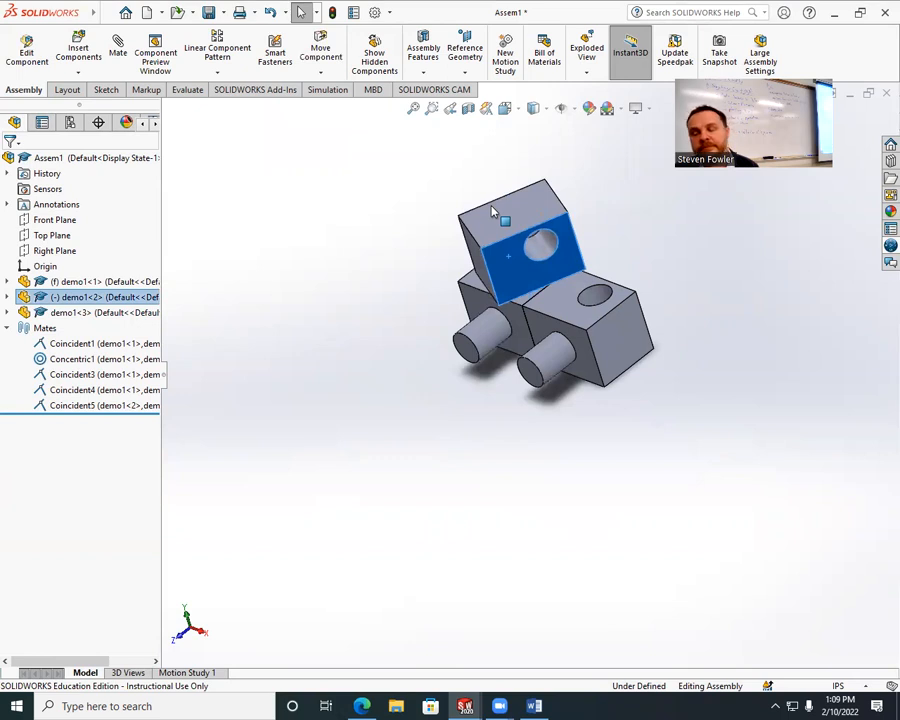
left_click_drag(491, 211, 521, 247)
left_click_drag(577, 298, 619, 440)
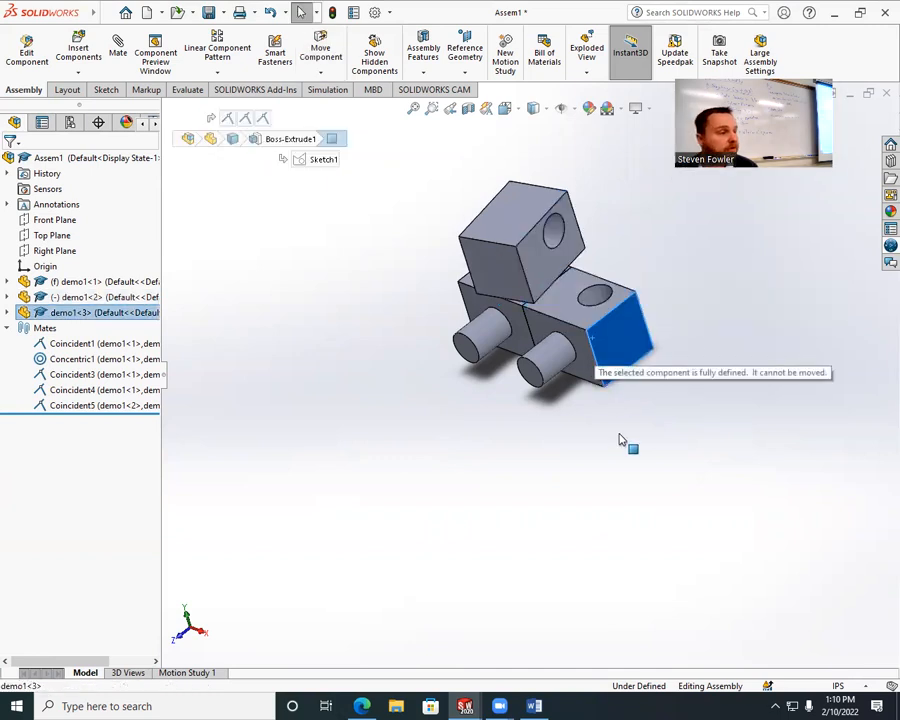
mouse_move(534, 263)
left_mouse_down()
mouse_move(462, 217)
mouse_move(480, 270)
mouse_move(511, 248)
mouse_move(503, 202)
mouse_move(480, 238)
mouse_move(536, 242)
mouse_move(522, 216)
mouse_move(545, 243)
left_mouse_up()
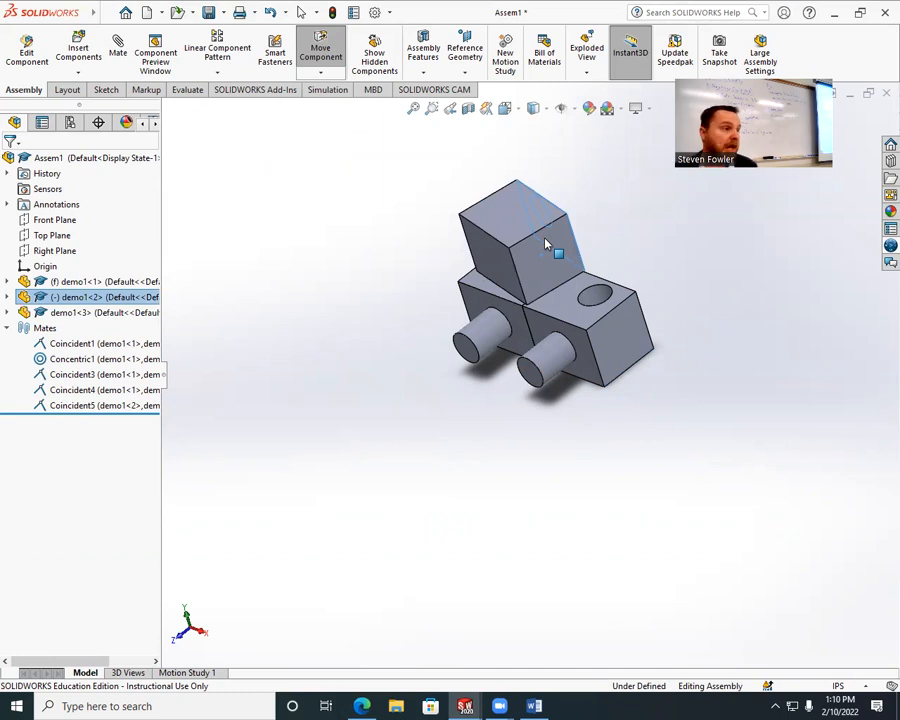
key("Escape")
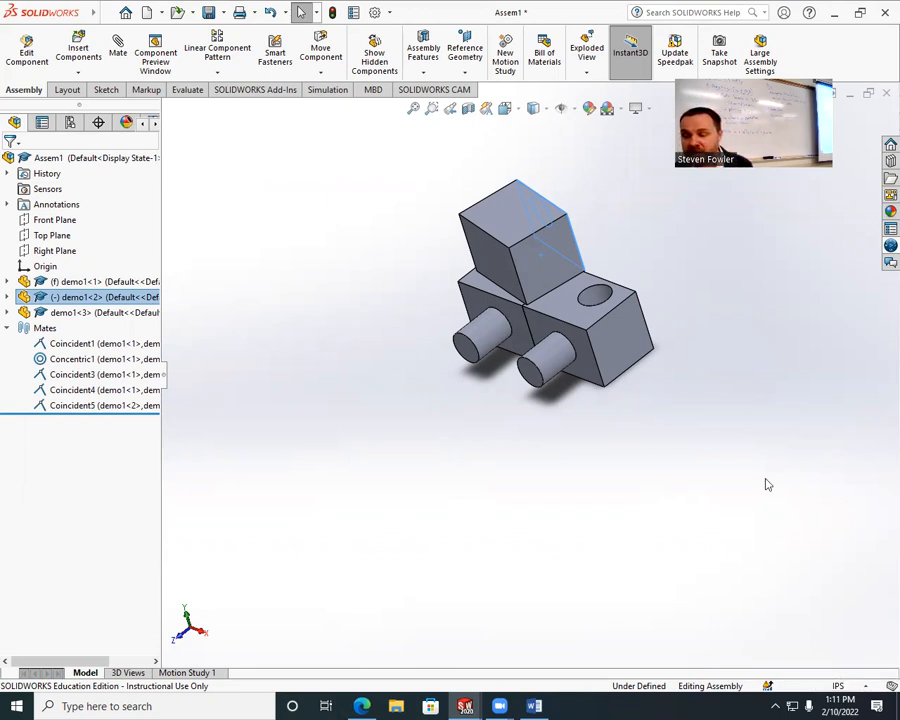
Open the list of available unit systems for the assembly document.
left_click(852, 687)
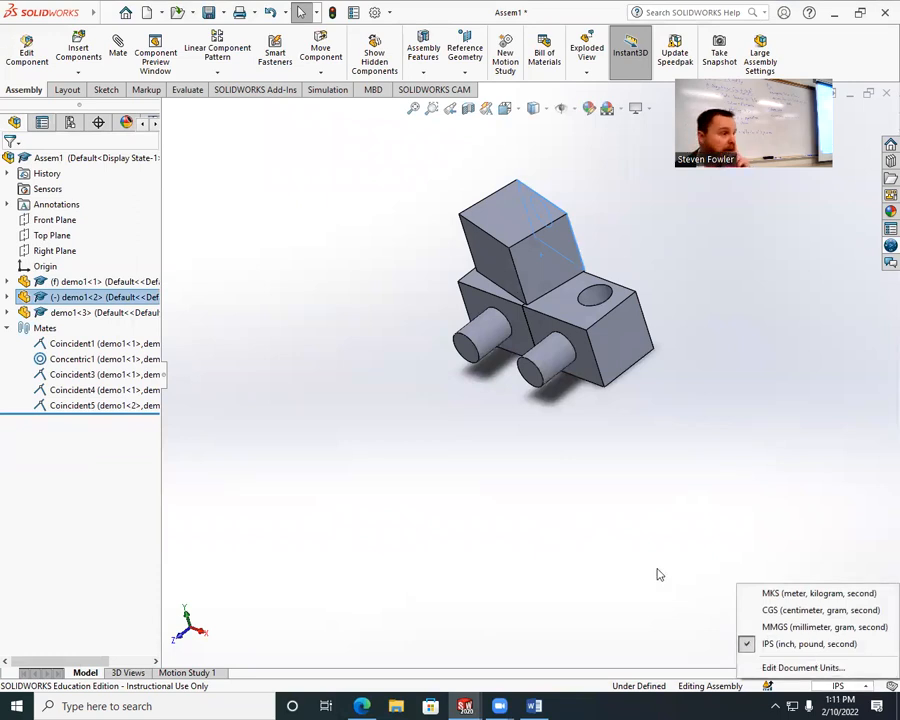